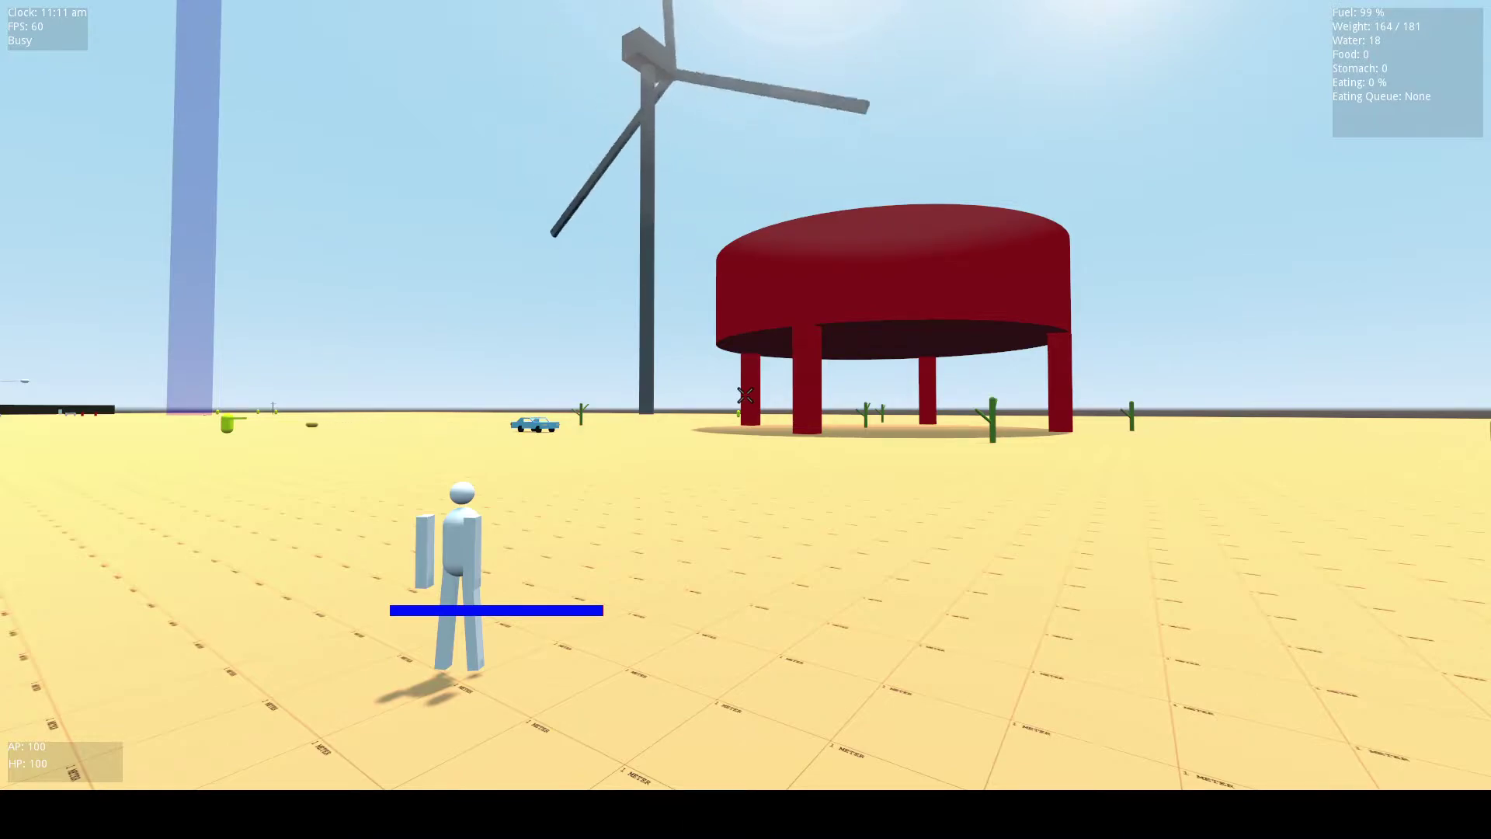
Leave the running Immersive RPG desert game by bringing up the Alt+Tab window switcher
key("alt+Tab")
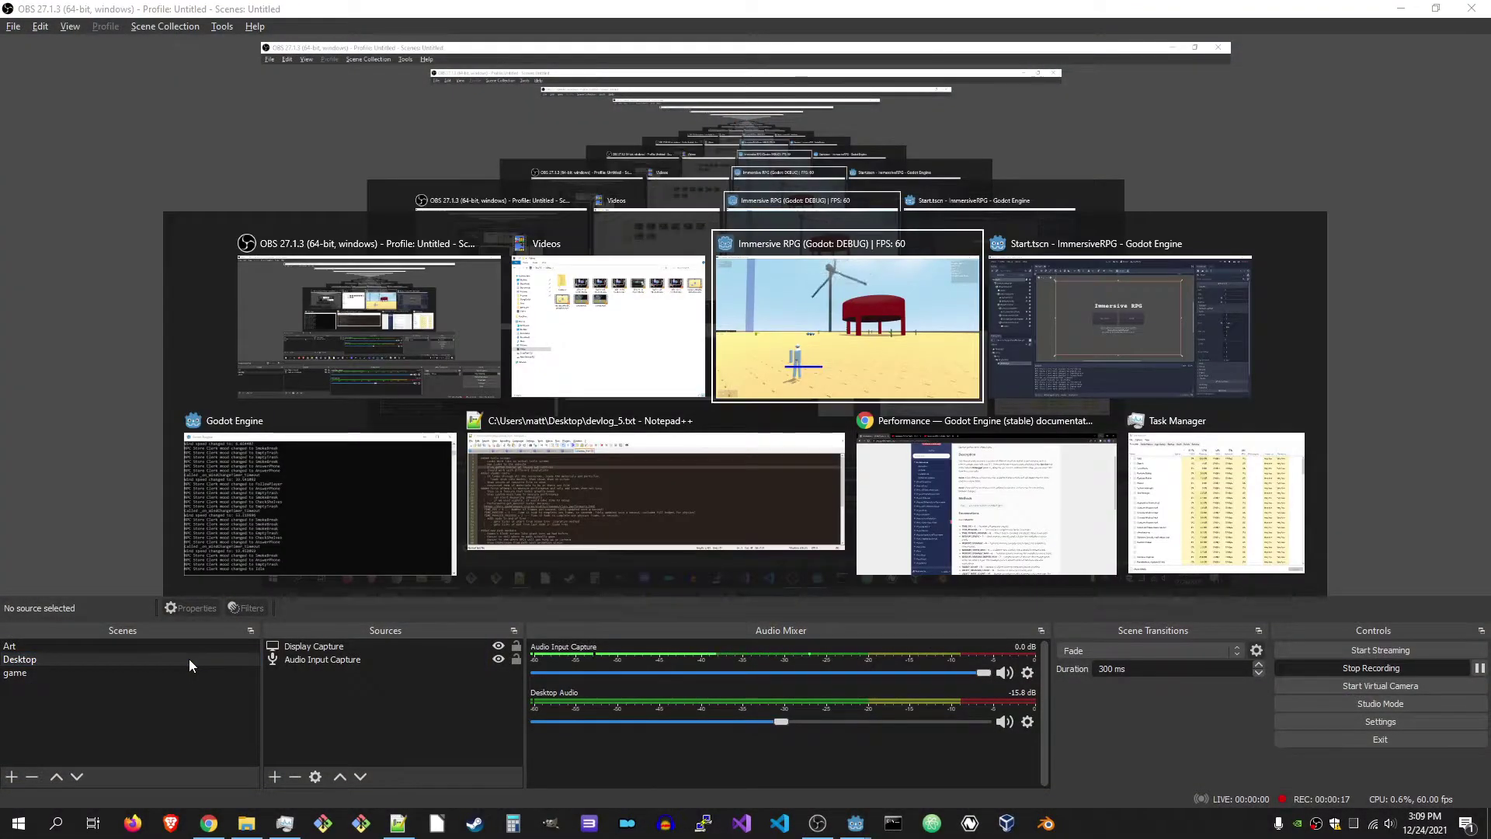
In the Start scene, inspect the CenterContainer, VBoxContainer, title Label, HBoxContainer and ButtonStart nodes
key("alt+Tab")
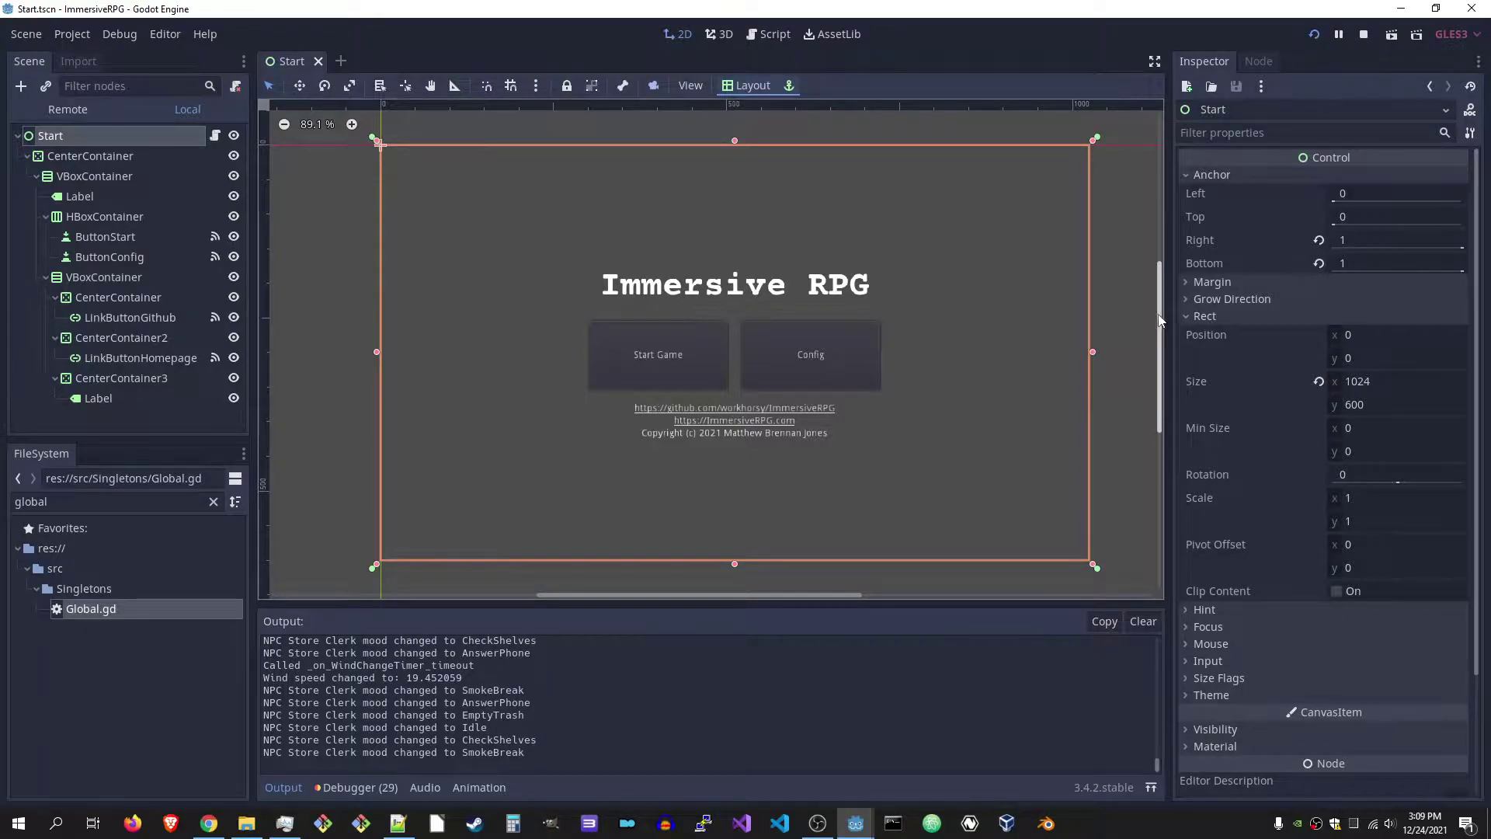
left_click(132, 156)
left_click(139, 175)
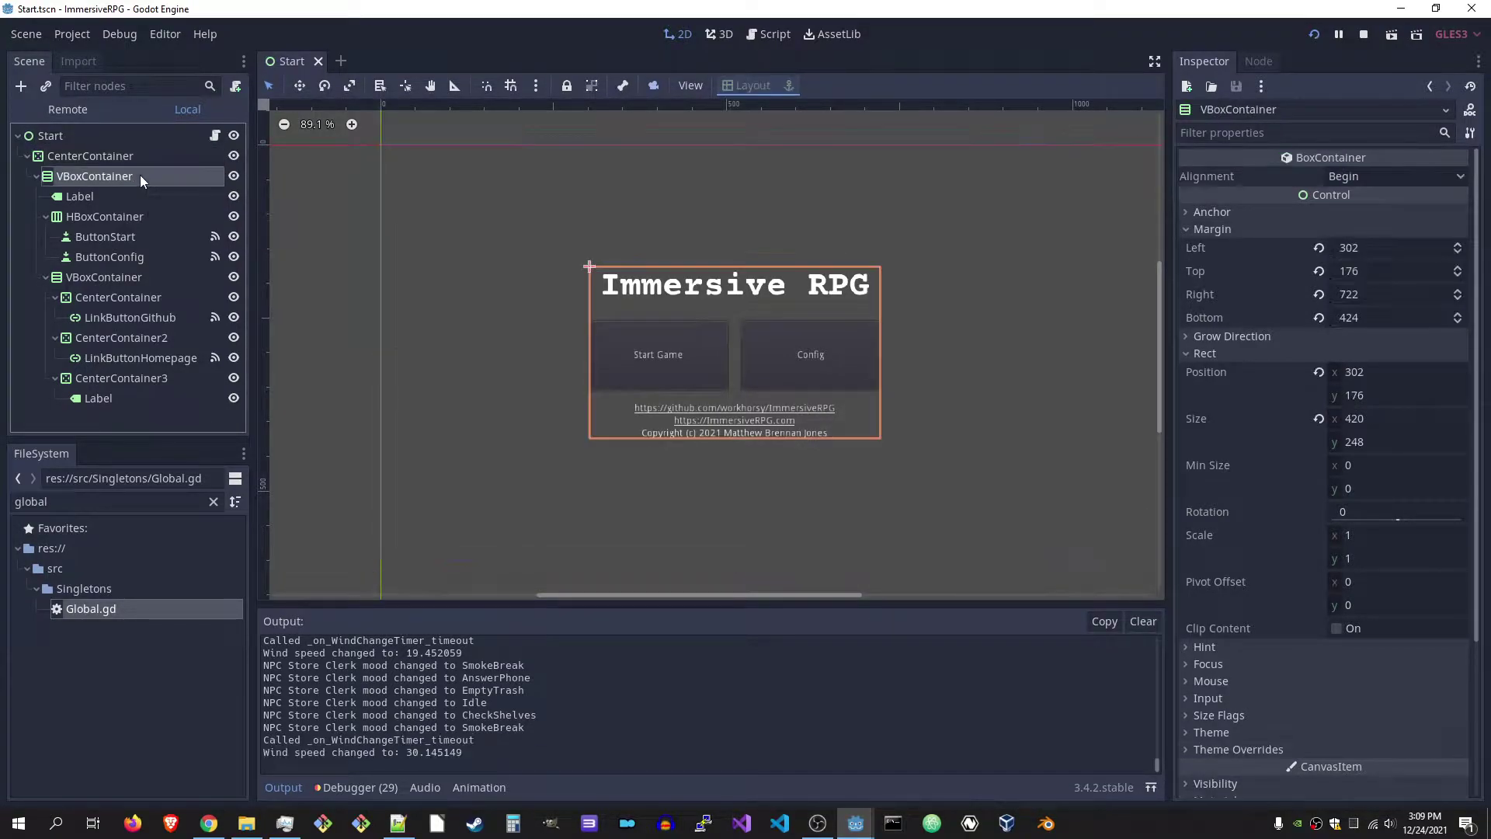
key("Up")
left_click(126, 175)
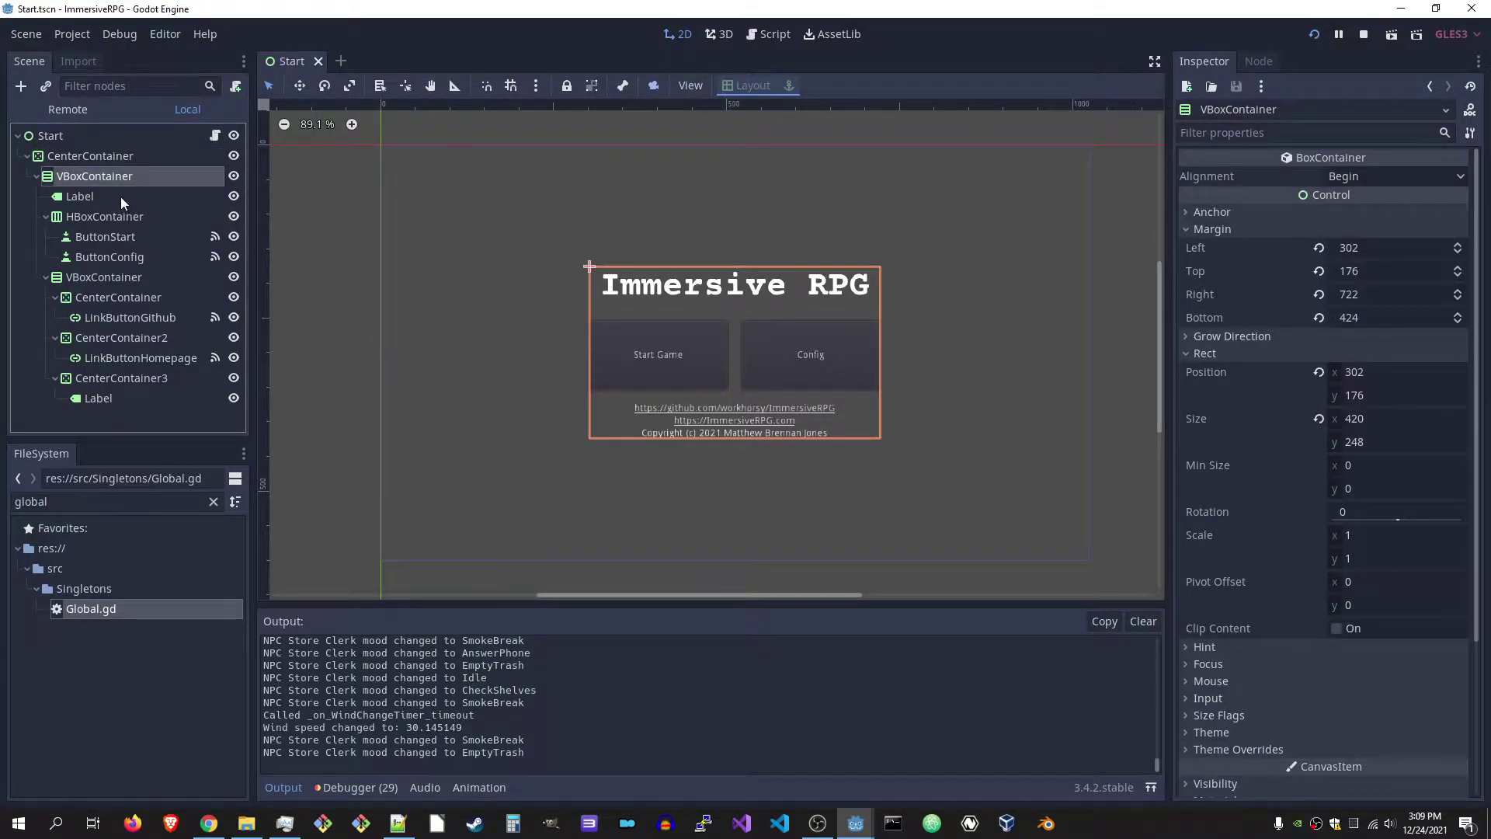
left_click(120, 198)
left_click(123, 214)
left_click(126, 239)
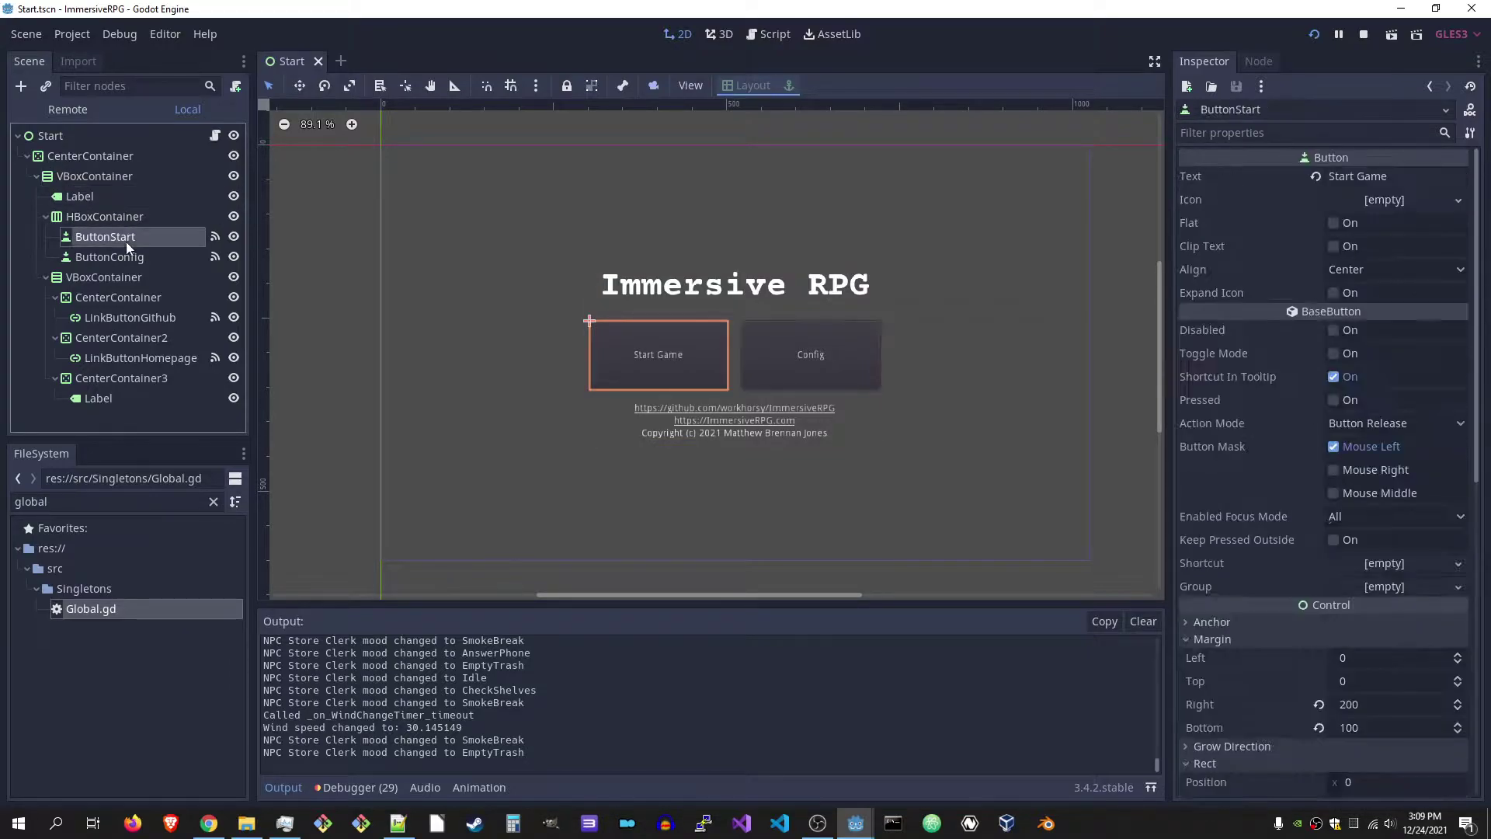
Inspect the link containers (GitHub, homepage) and ButtonConfig, then revisit the menu button and title nodes
left_click(120, 280)
left_click(112, 299)
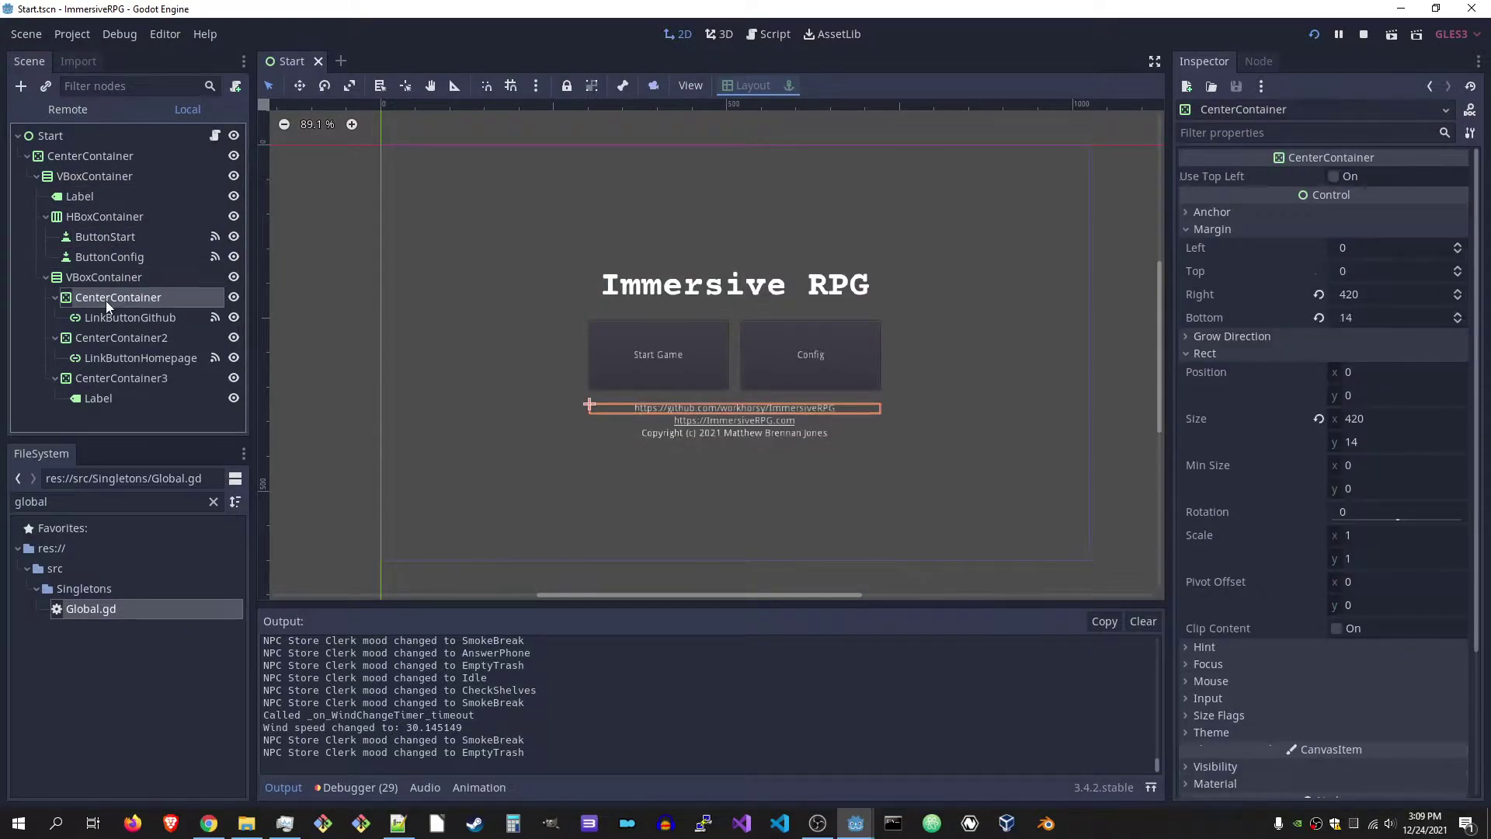
left_click(109, 337)
left_click(101, 298)
left_click(100, 255)
left_click(102, 219)
left_click(99, 215)
left_click(95, 176)
left_click(97, 197)
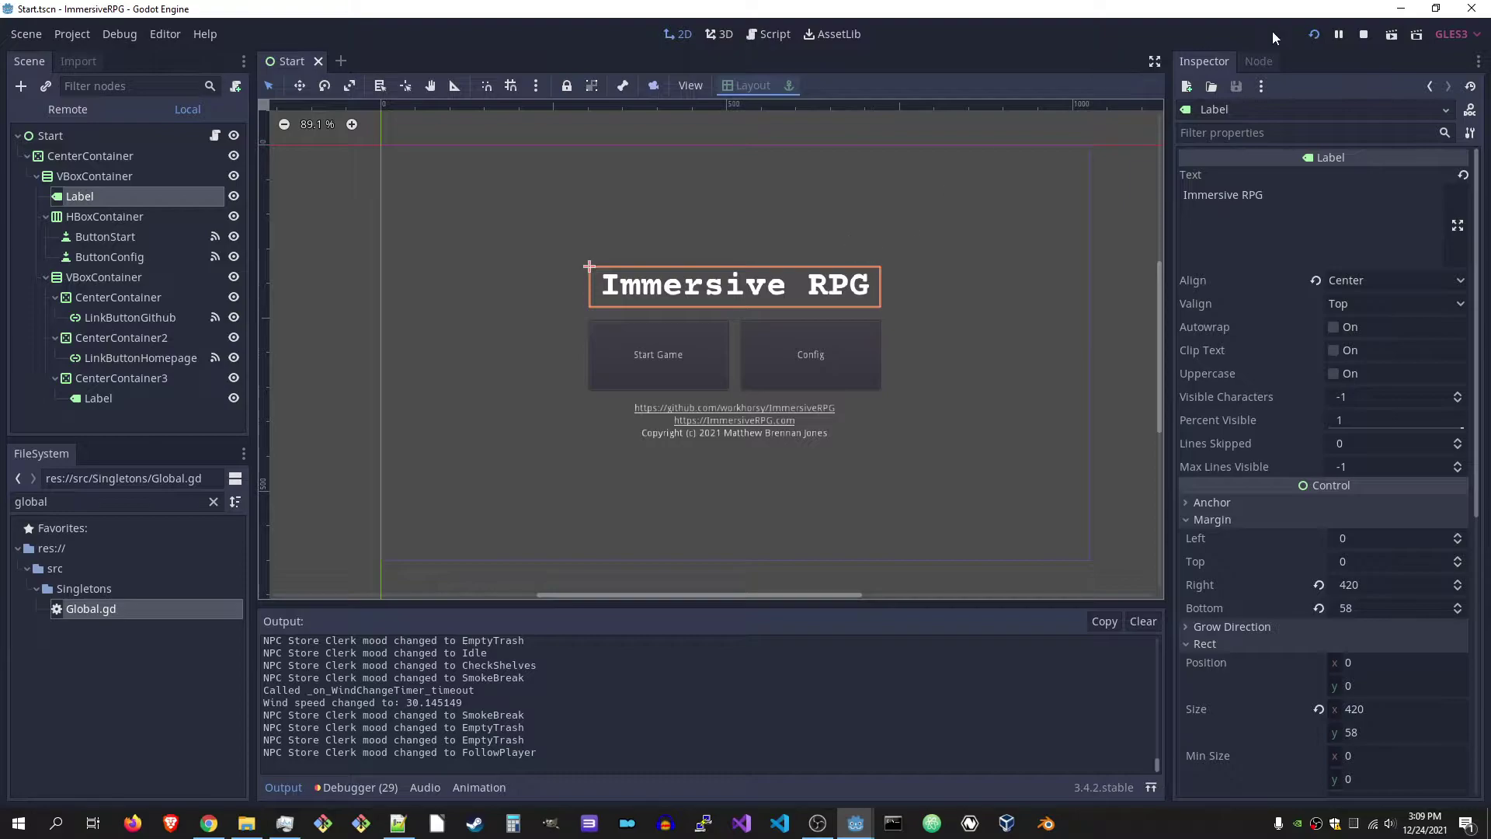
Run the start menu as a game preview, shrink its window, then close it
left_click(1363, 34)
left_click(1314, 34)
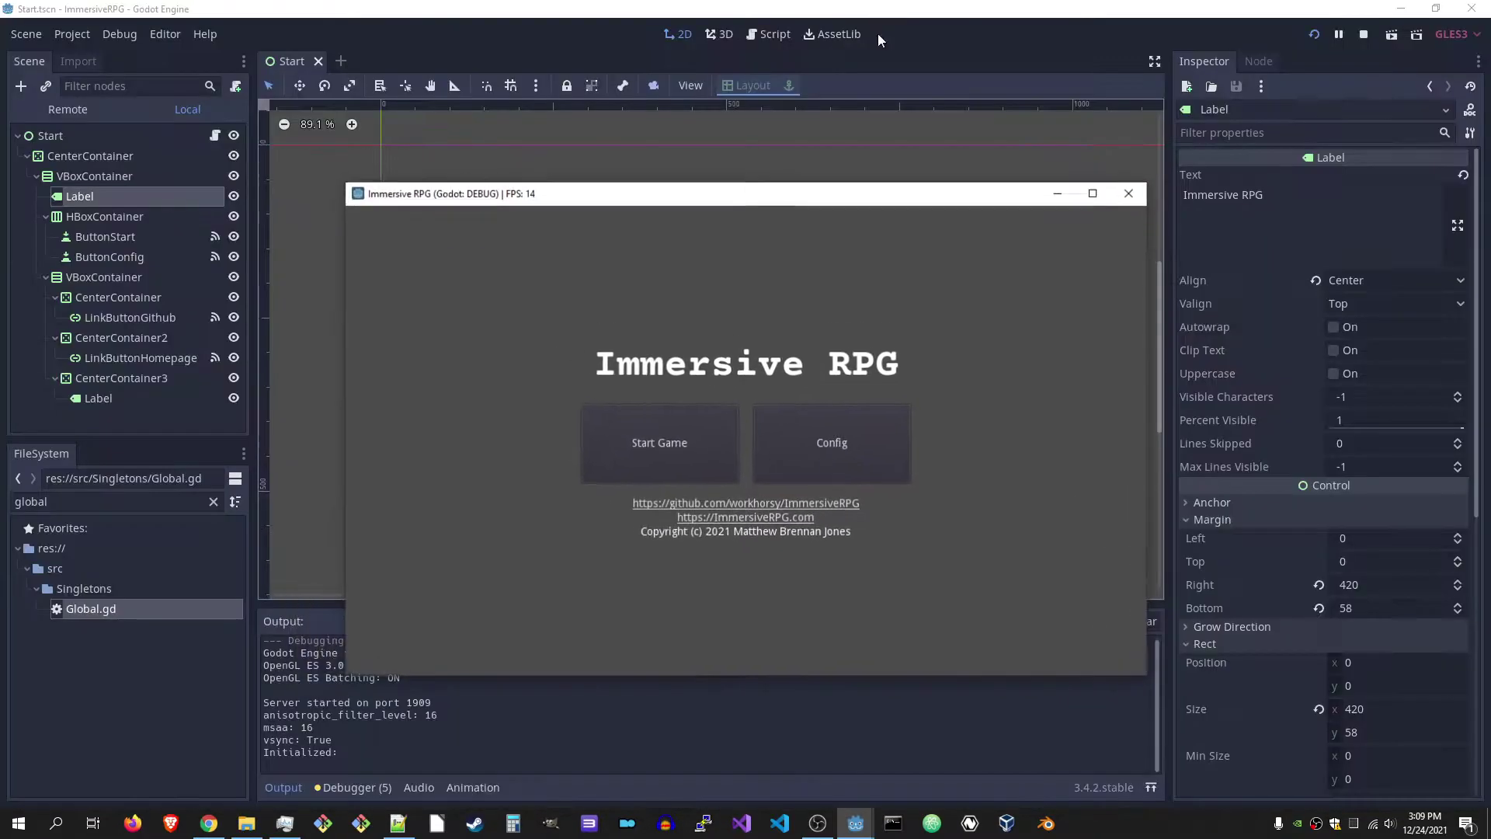
mouse_move(1144, 674)
left_mouse_down()
mouse_move(714, 676)
mouse_move(1006, 660)
left_mouse_up()
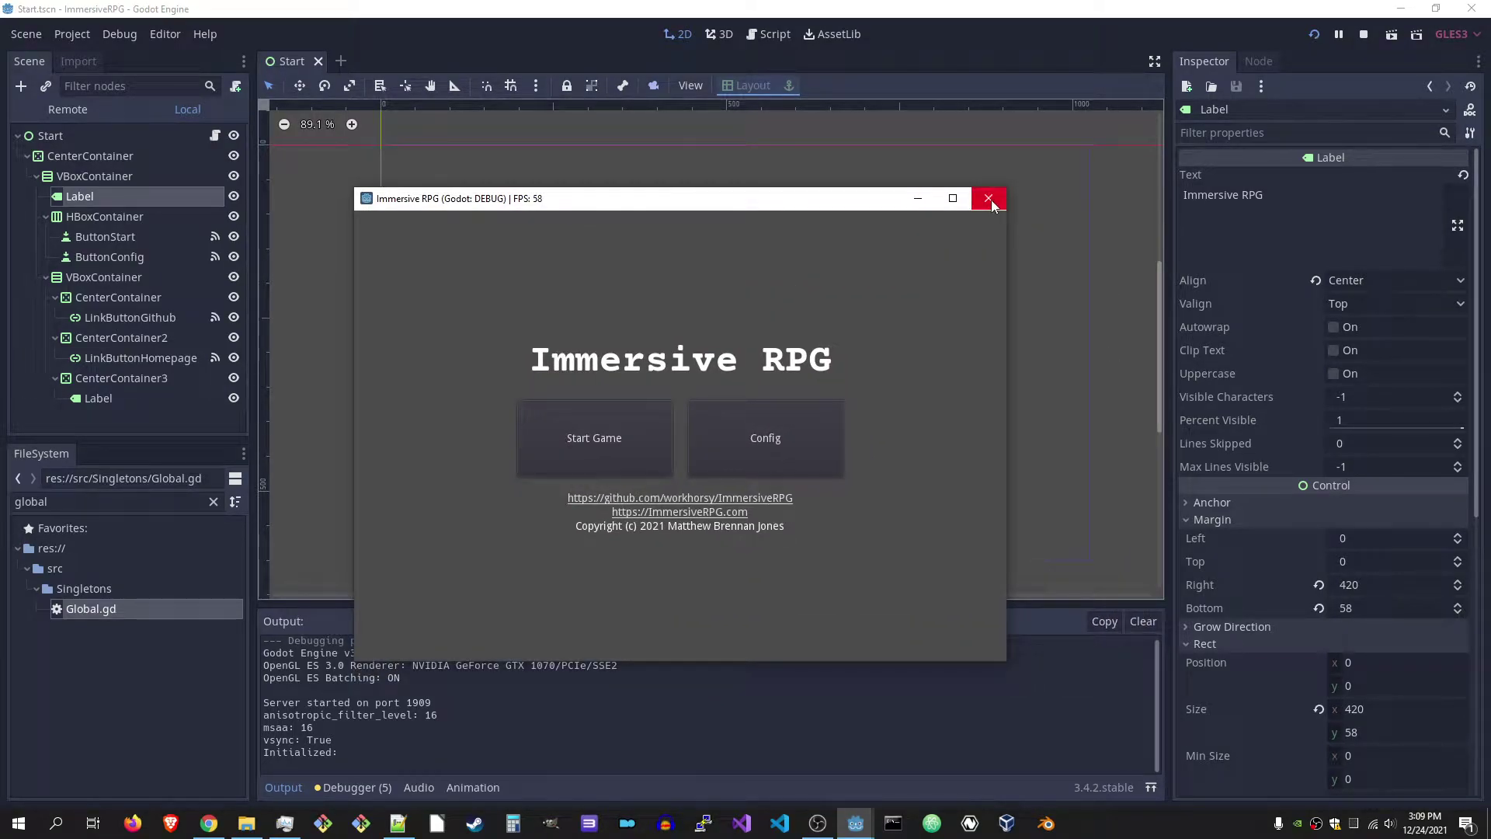
left_click(991, 199)
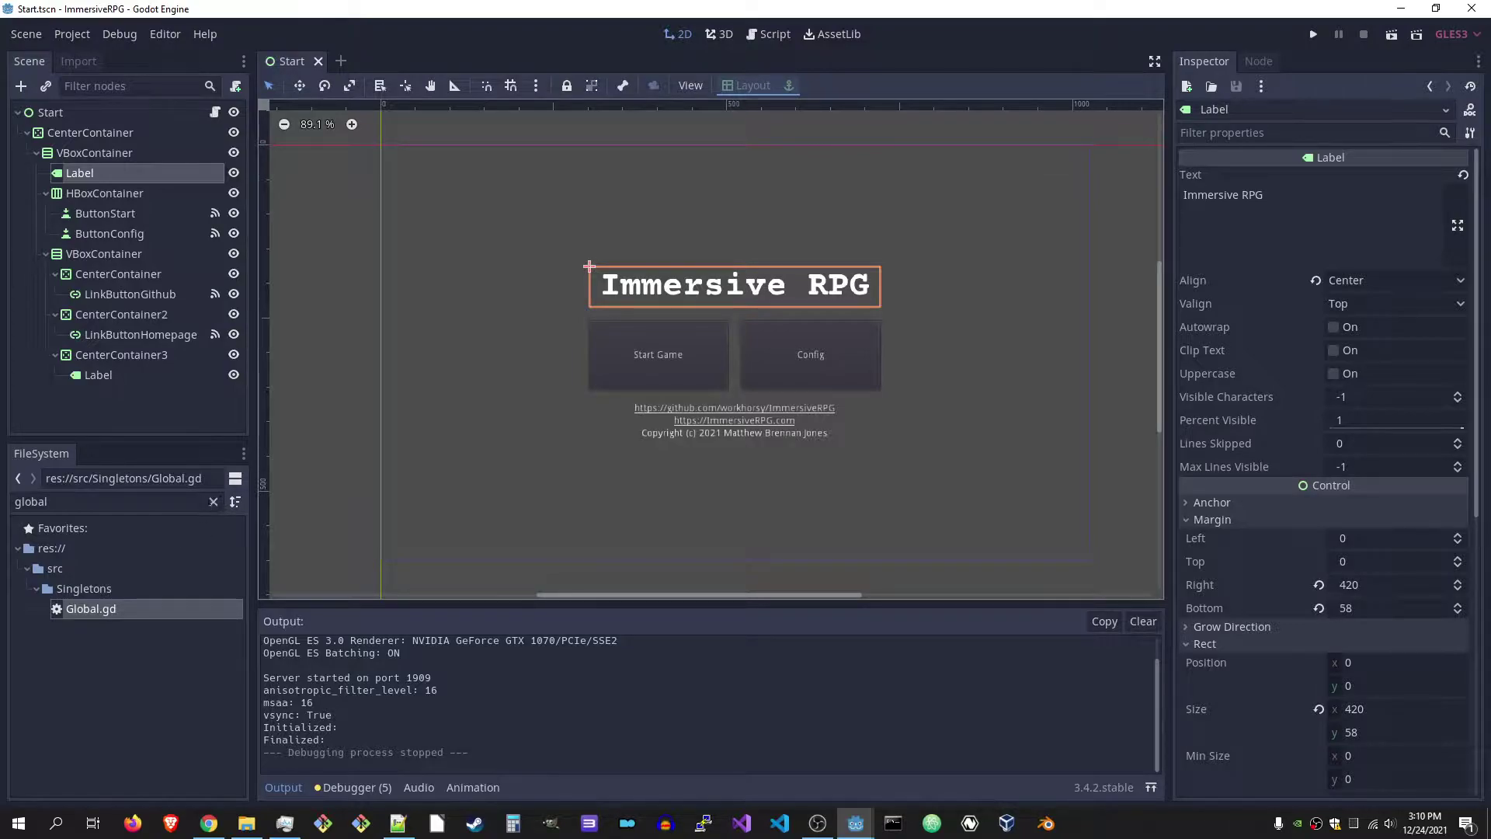
Open ShaderCache.gd from a 'shader' file filter, hiding the side panels and Output log
left_click(151, 502)
key("ctrl+a")
type("shader")
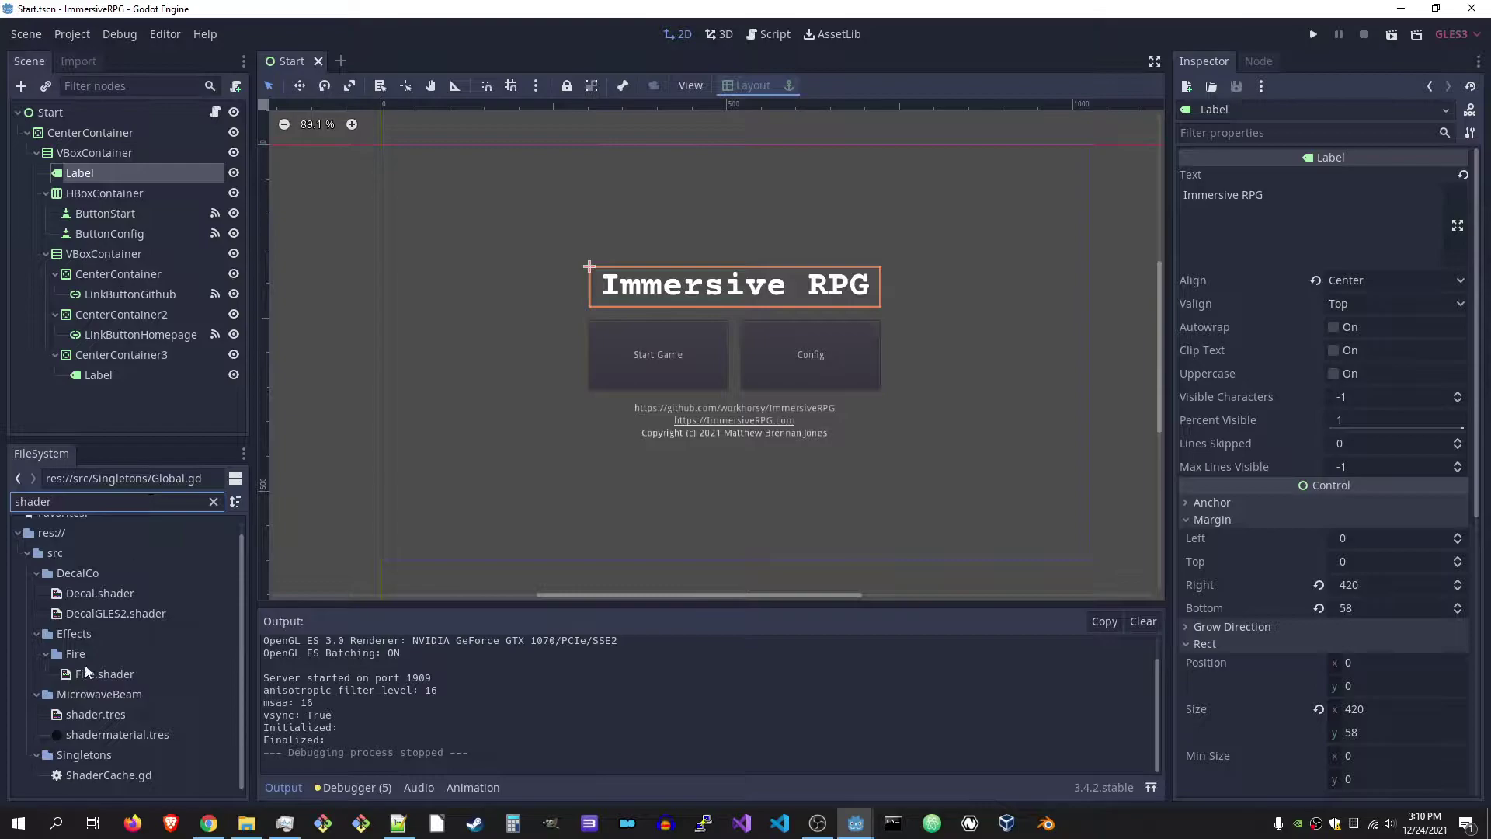
double_click(105, 774)
left_click(1154, 62)
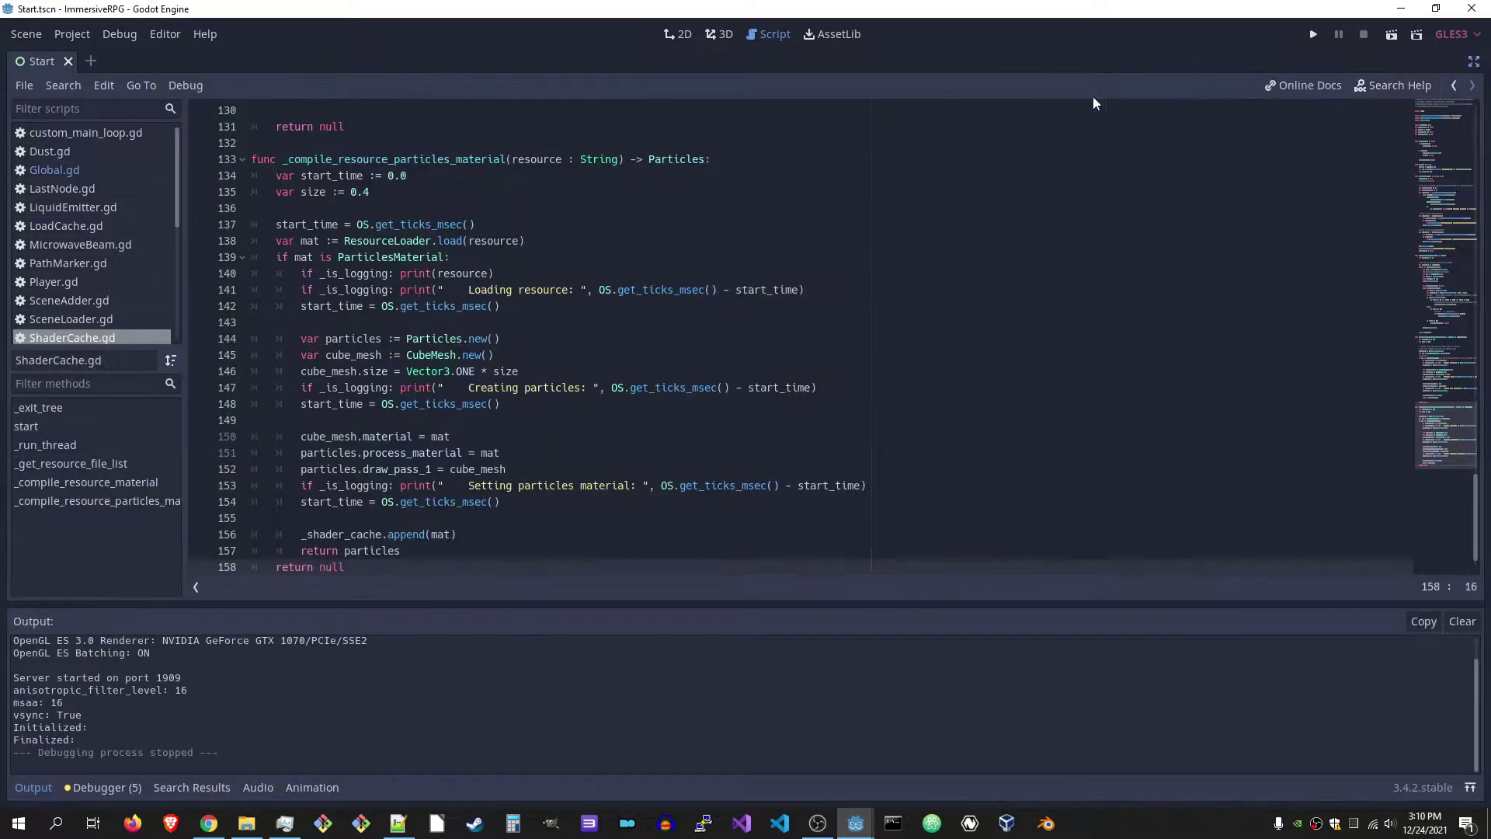
left_click(33, 788)
scroll(746, 419, "up", 4)
scroll(745, 420, "up", 6)
scroll(1487, 236, "up", 1)
scroll(1487, 237, "up", 4)
scroll(1488, 236, "up", 5)
scroll(1487, 237, "down", 1)
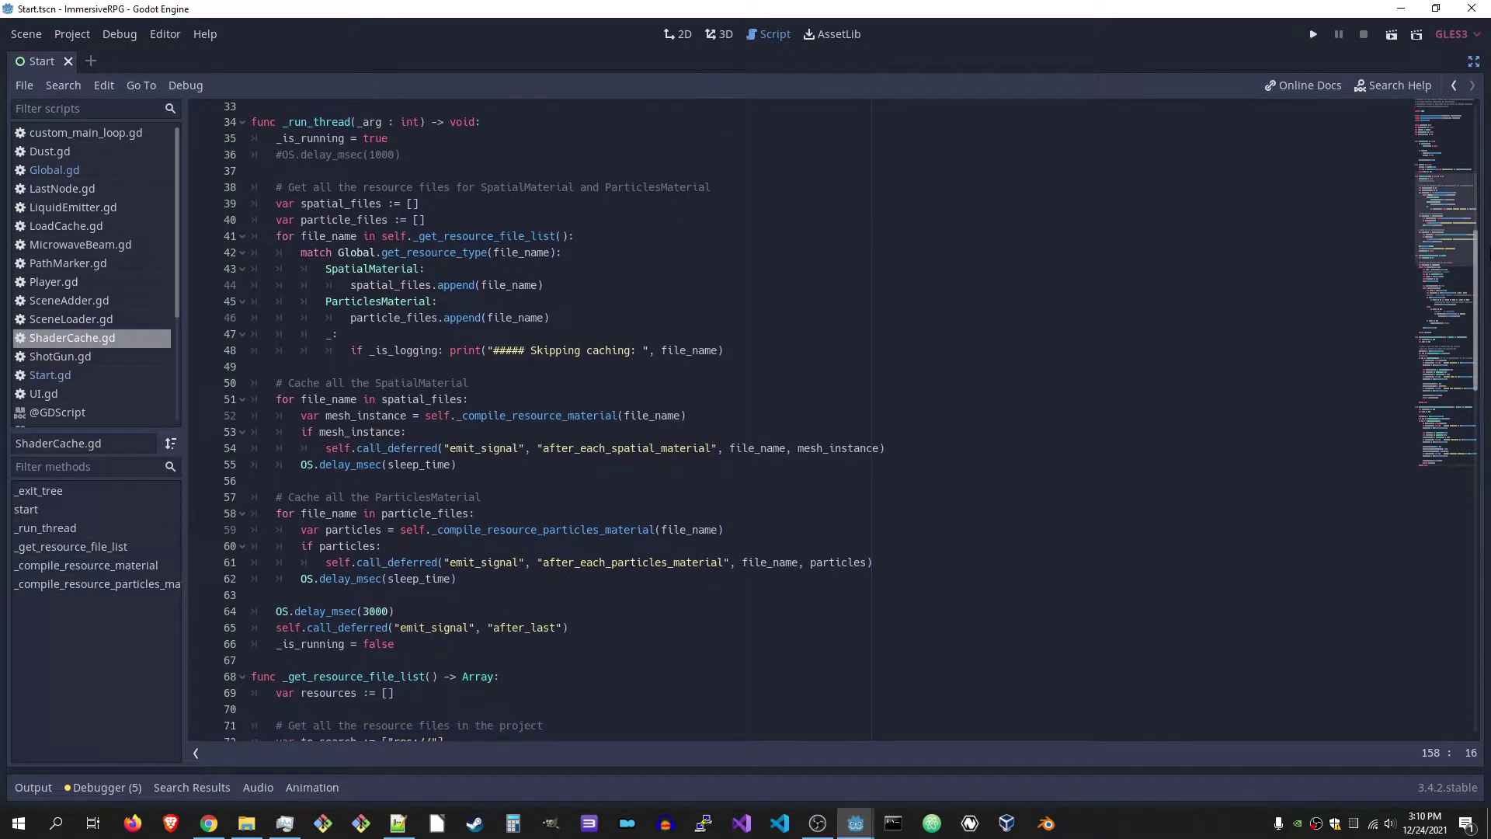
scroll(1488, 214, "up", 5)
scroll(1488, 214, "down", 3)
scroll(1488, 213, "down", 2)
scroll(1485, 254, "down", 1)
left_click_drag(1485, 255, 1460, 387)
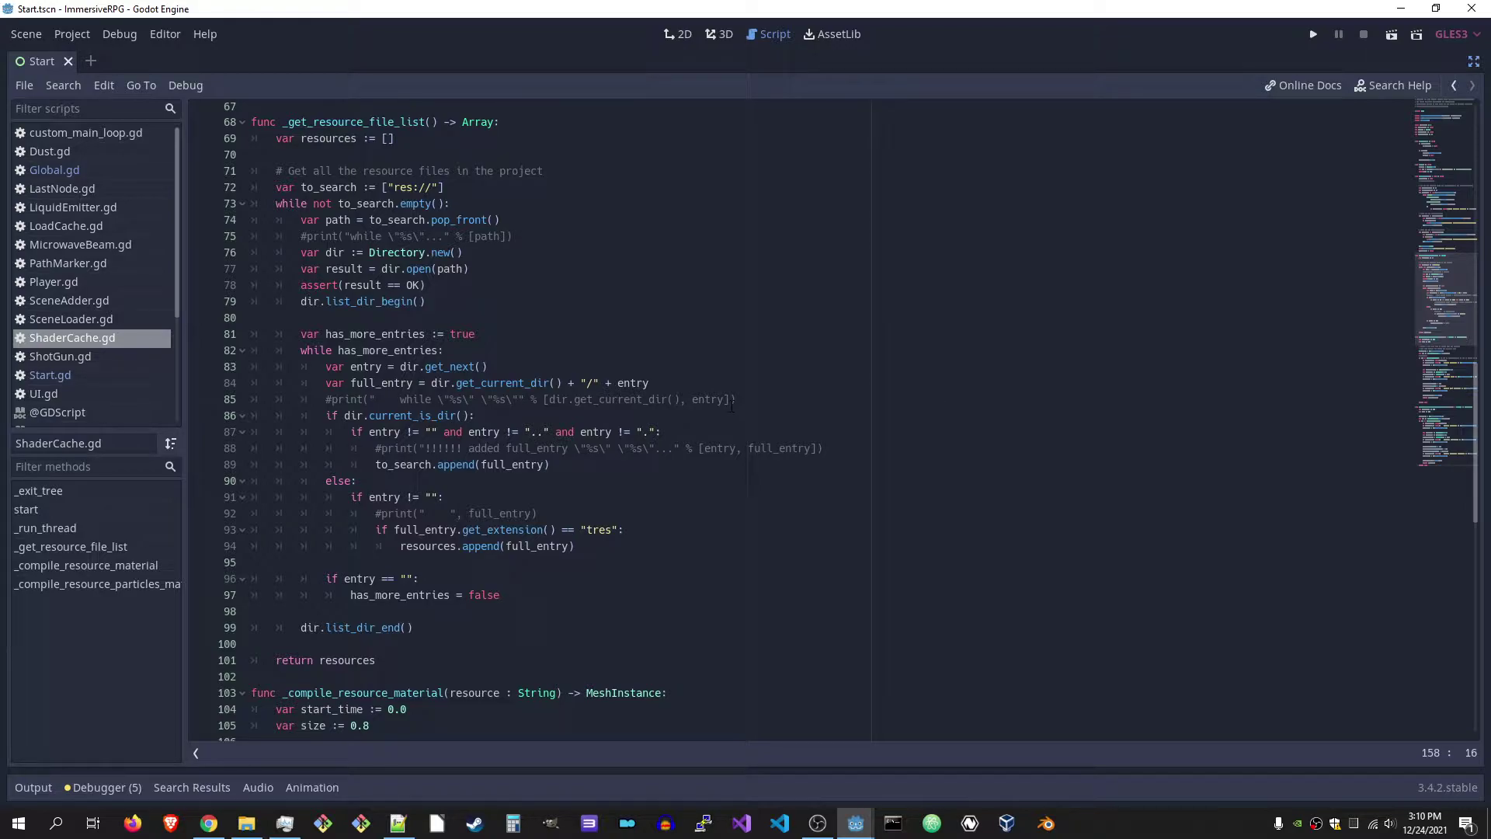
left_click(1313, 33)
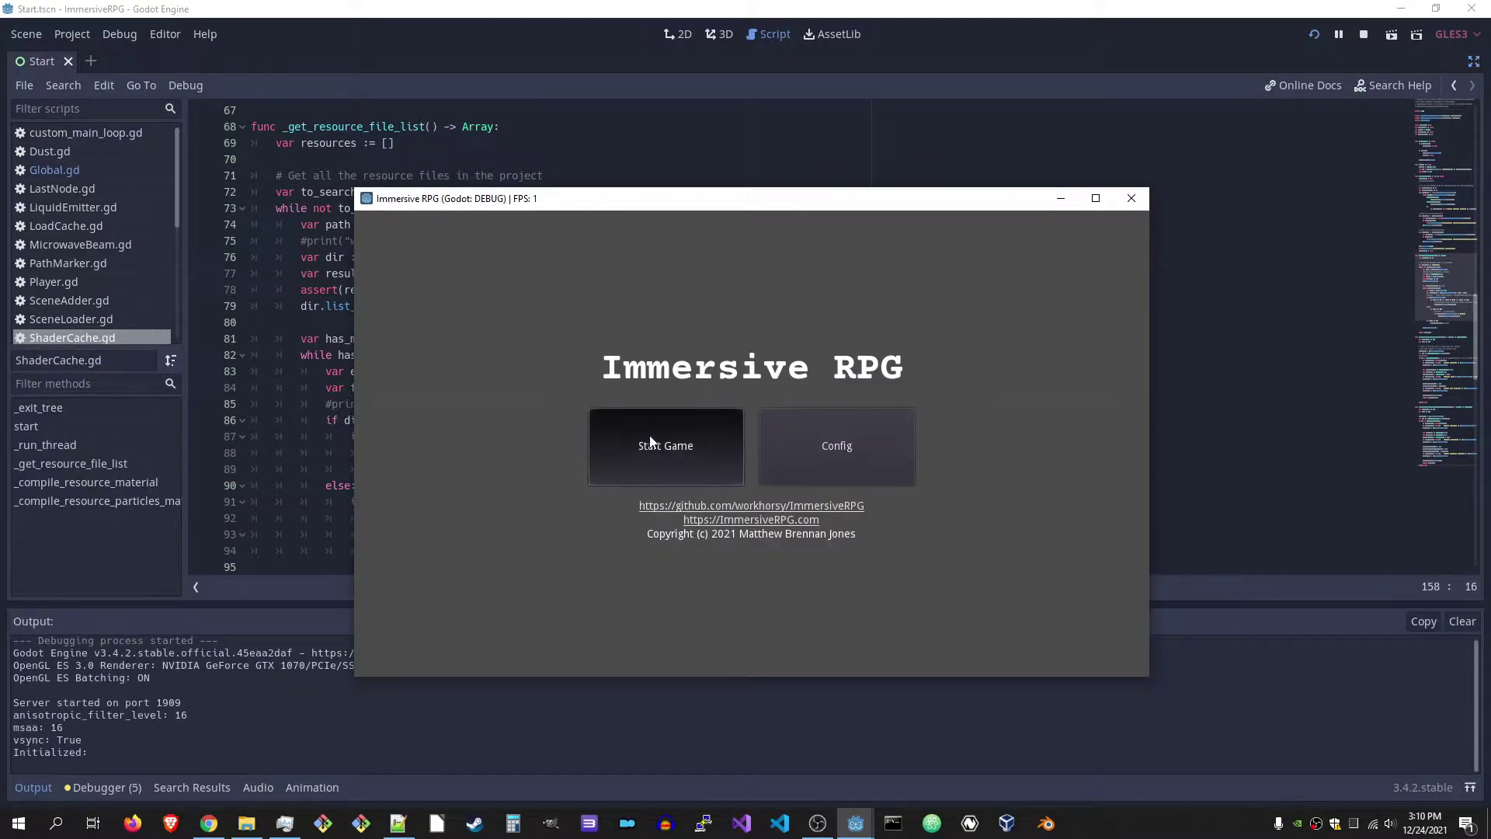
left_click(653, 446)
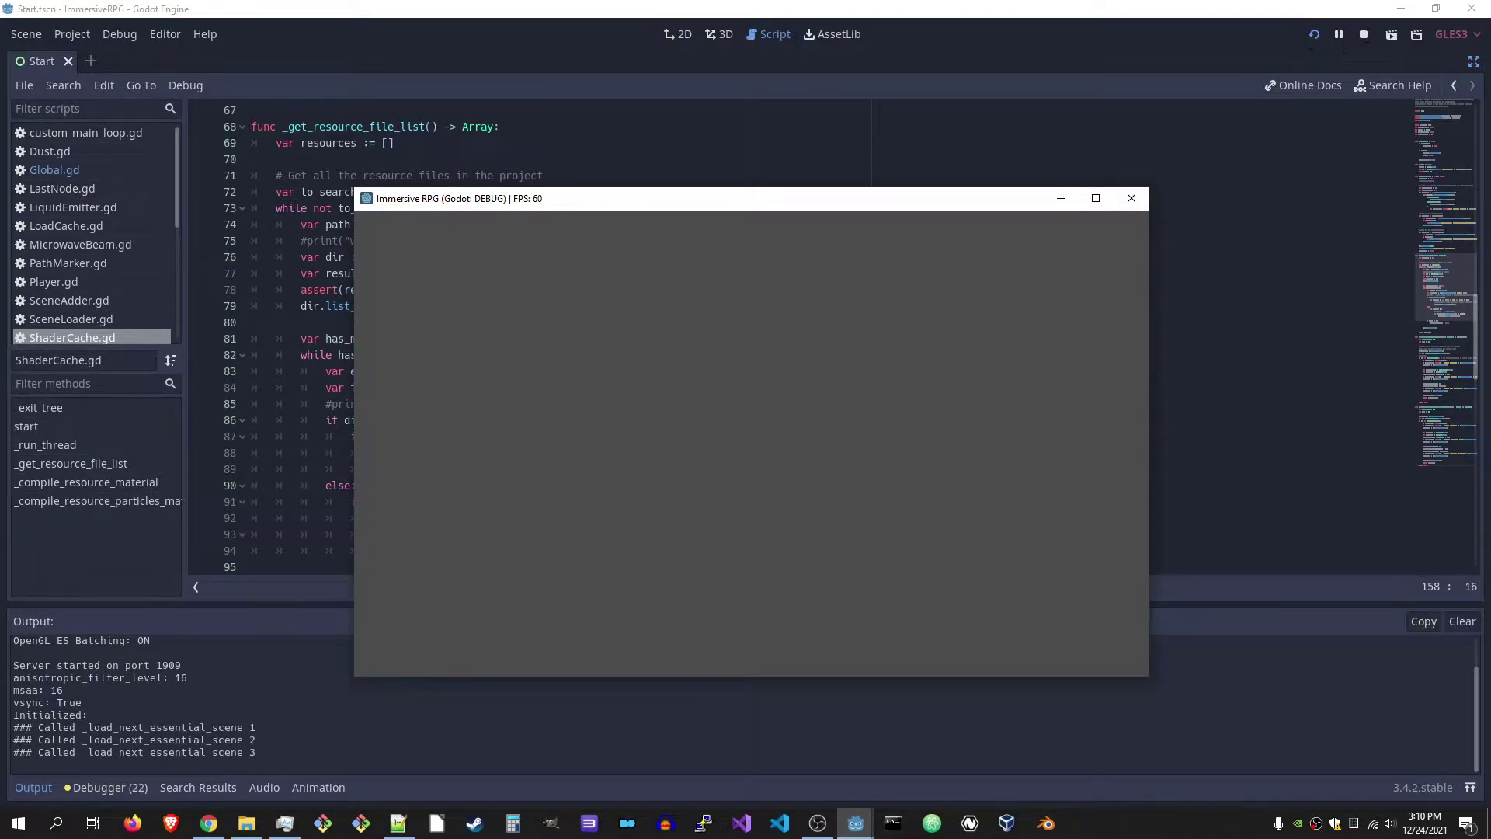
left_click(1363, 34)
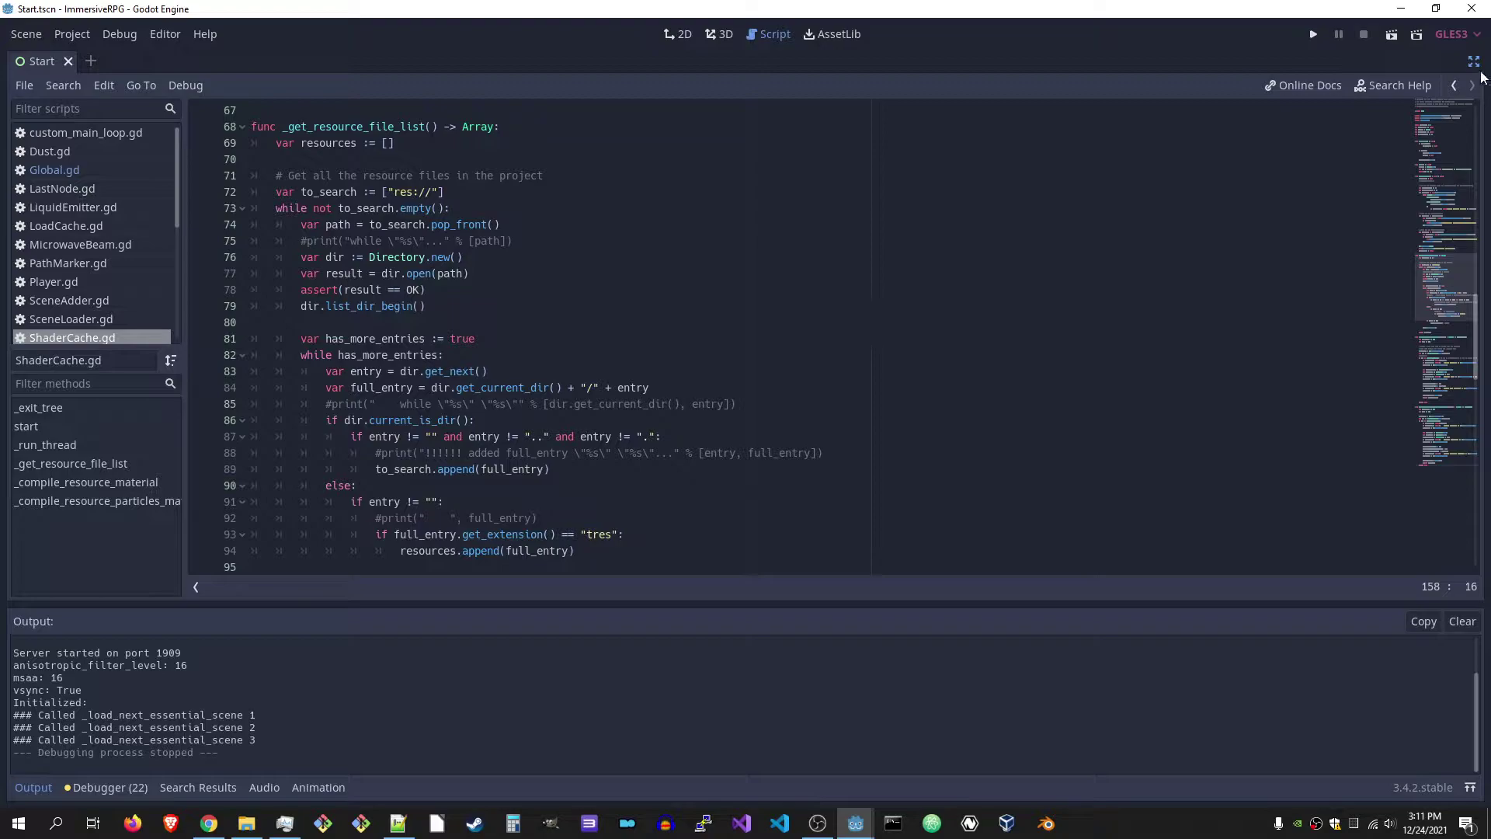
Restore the side panels and open Window.tscn using a 'window' file filter
left_click(1472, 61)
left_click(172, 501)
key("ctrl+a")
type("window")
double_click(93, 626)
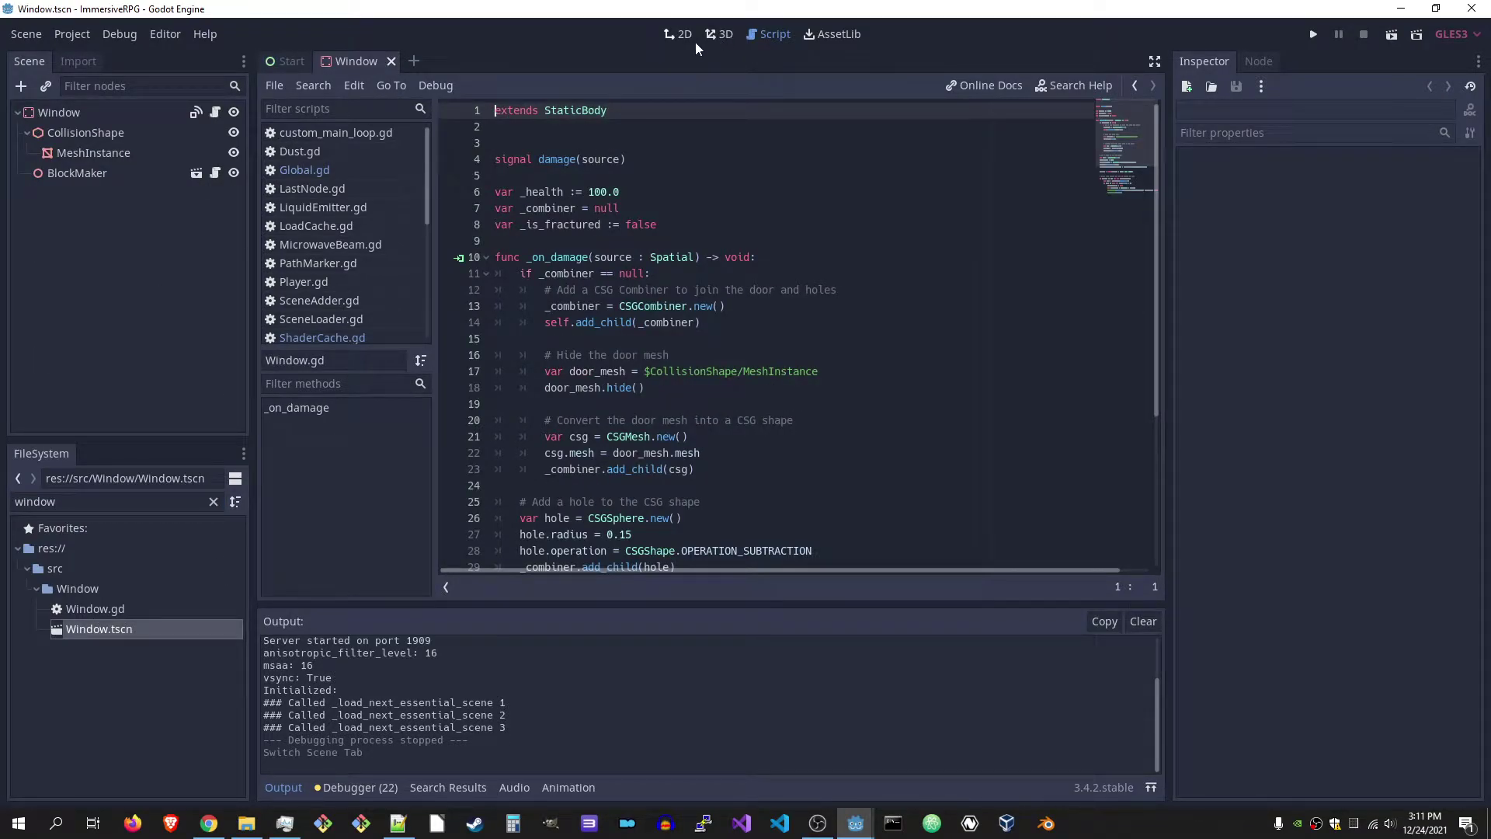
View the wall in 3D, select its MeshInstance and expand the mesh properties
left_click(719, 34)
middle_click_drag(522, 379, 563, 373)
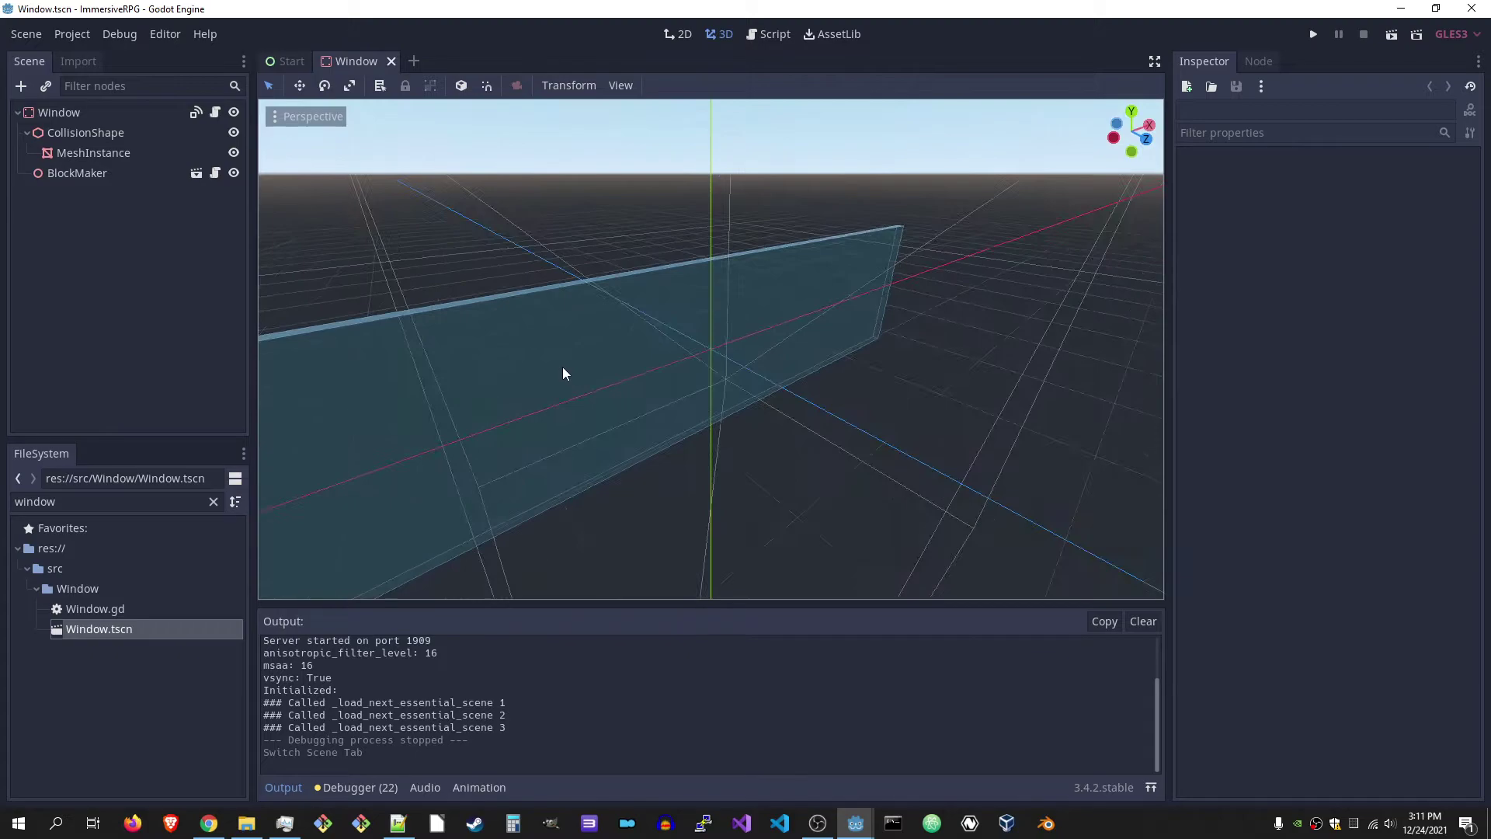
left_click(116, 155)
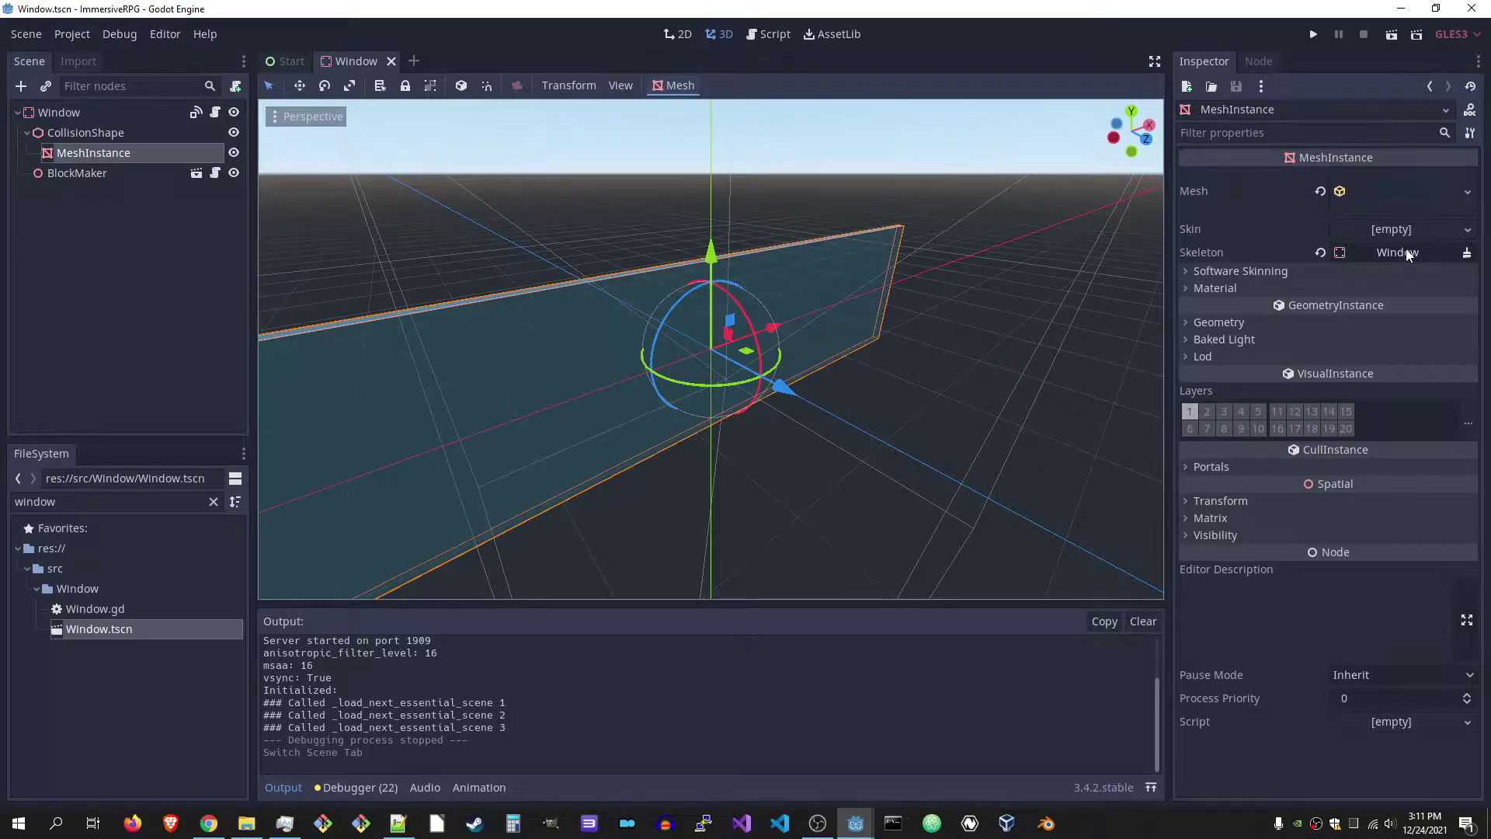
left_click(1397, 196)
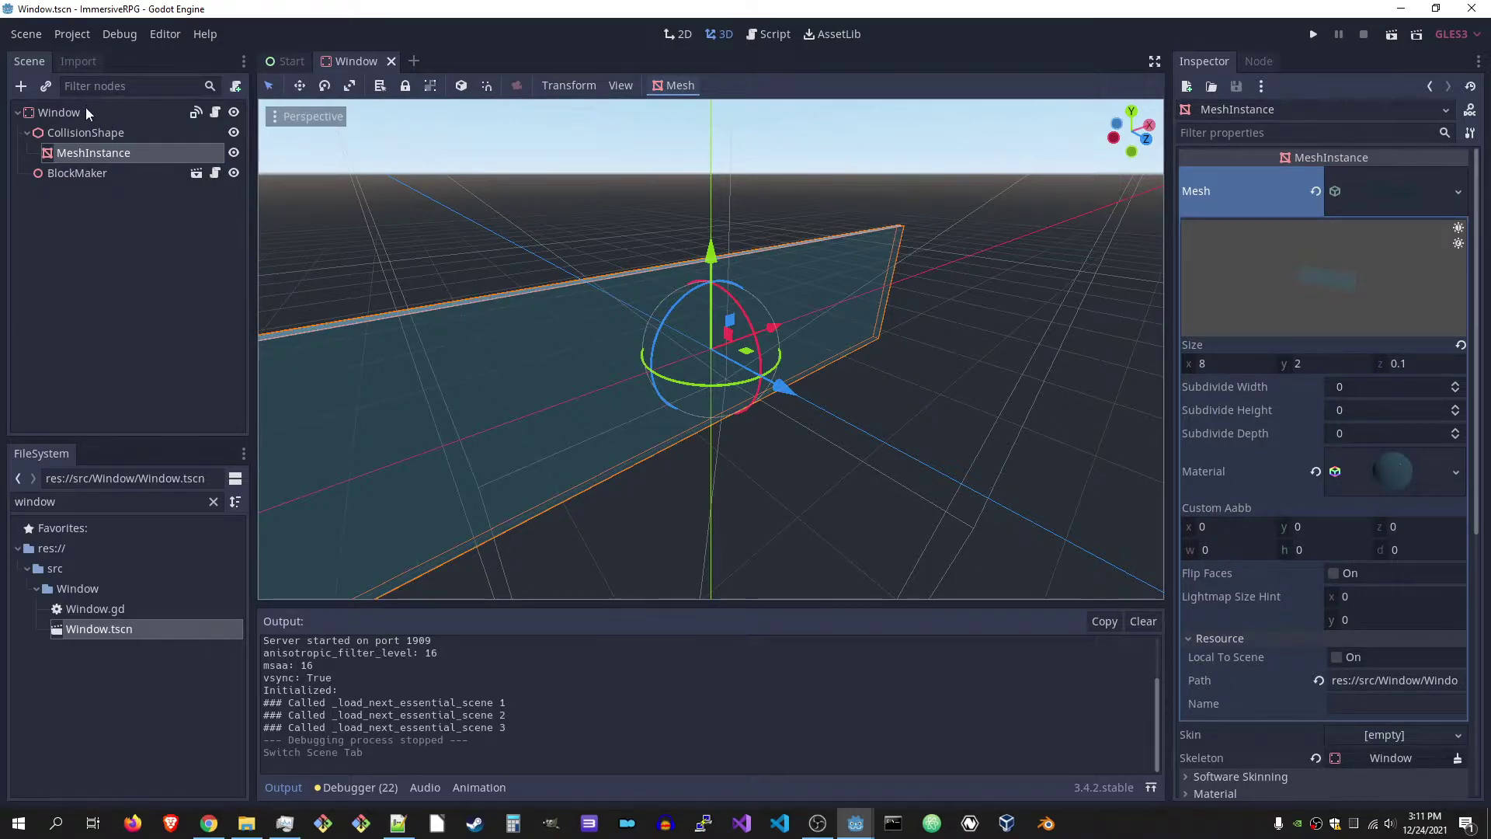
Clear the file filter and select the wall's material.tres file
left_click(213, 502)
scroll(204, 729, "down", 2)
left_click(111, 707)
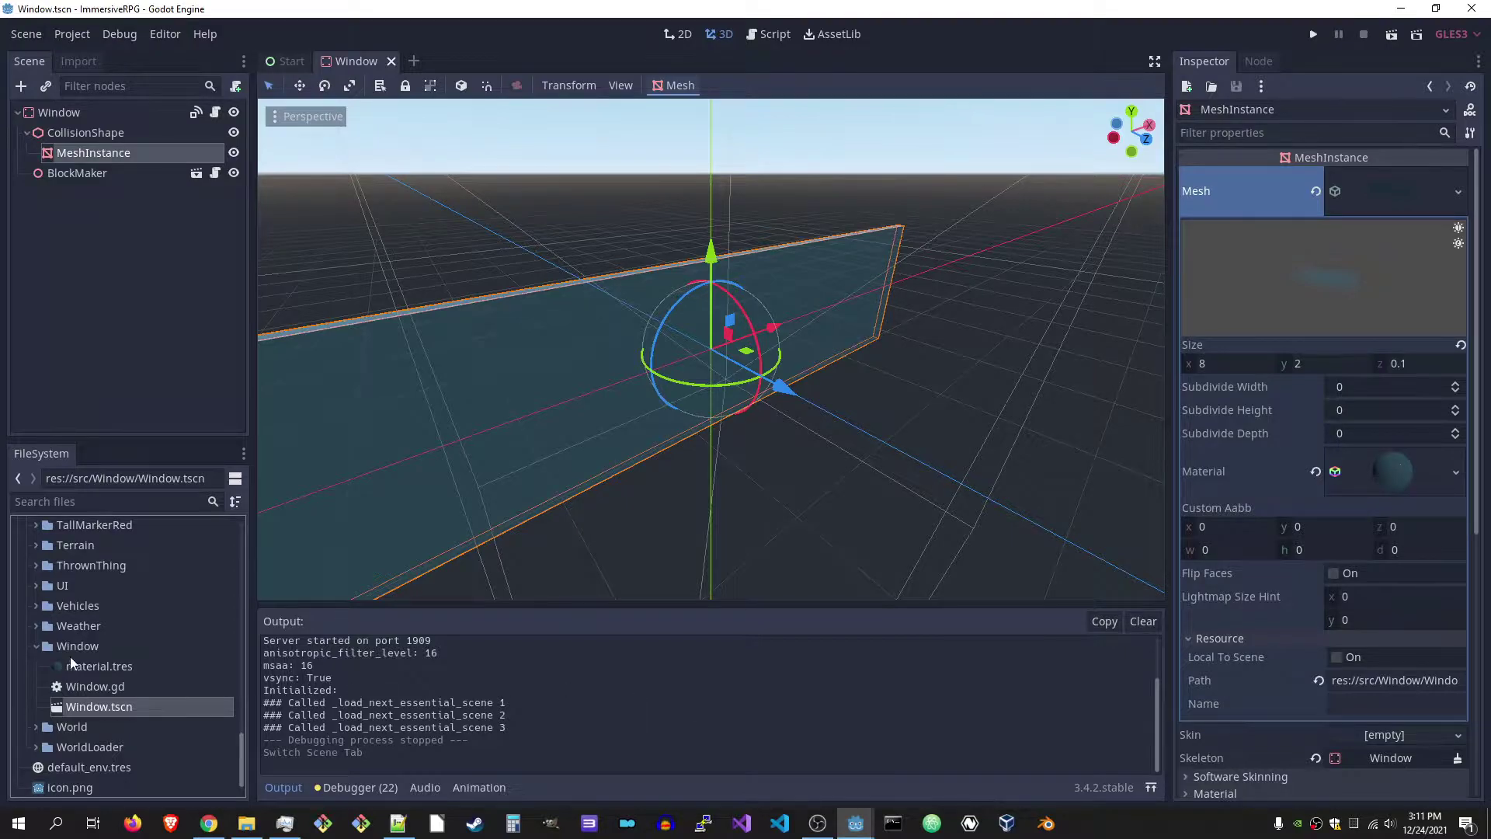
left_click(95, 667)
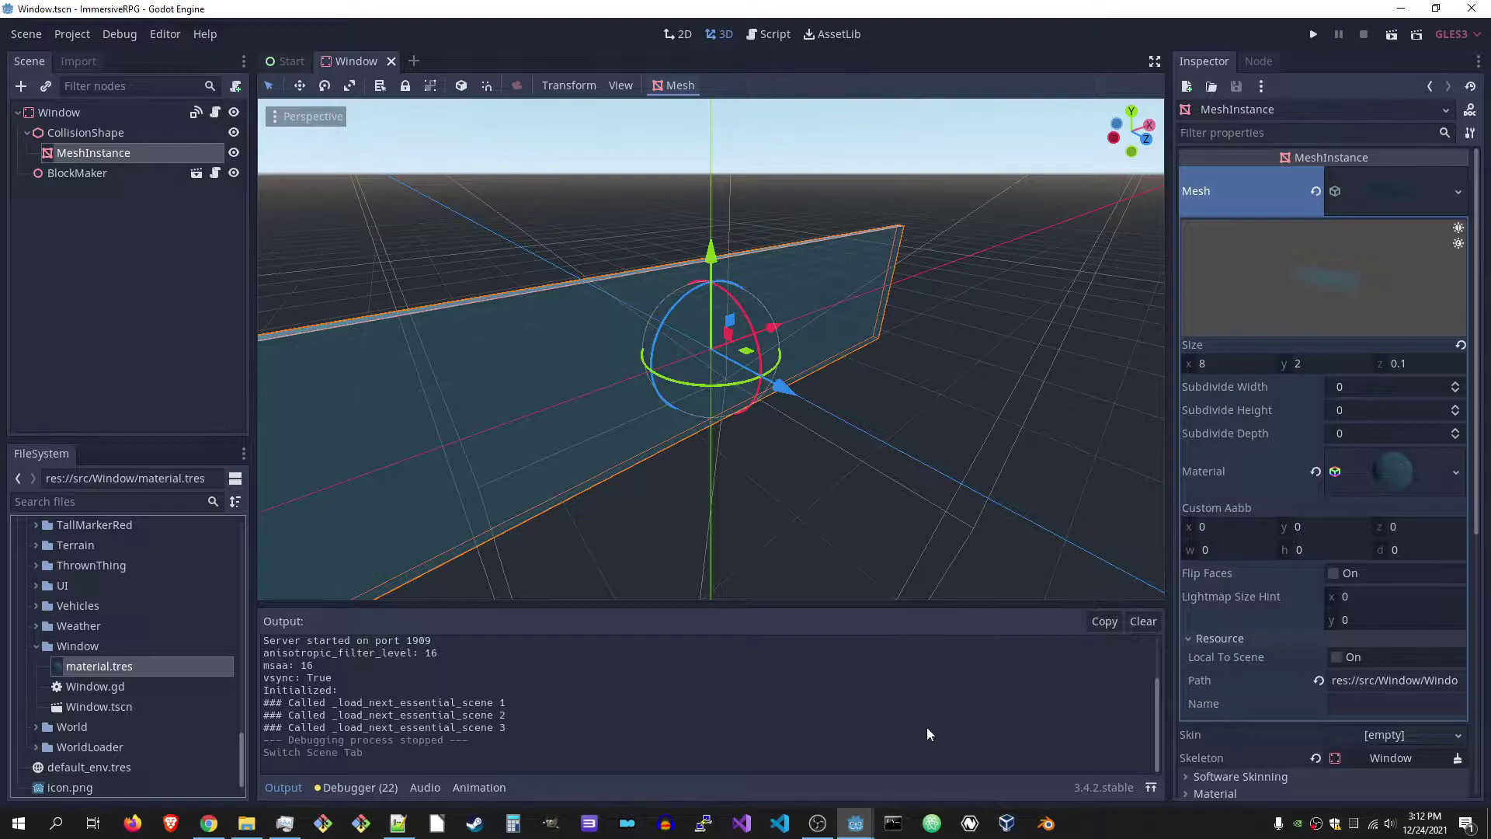
left_click(933, 825)
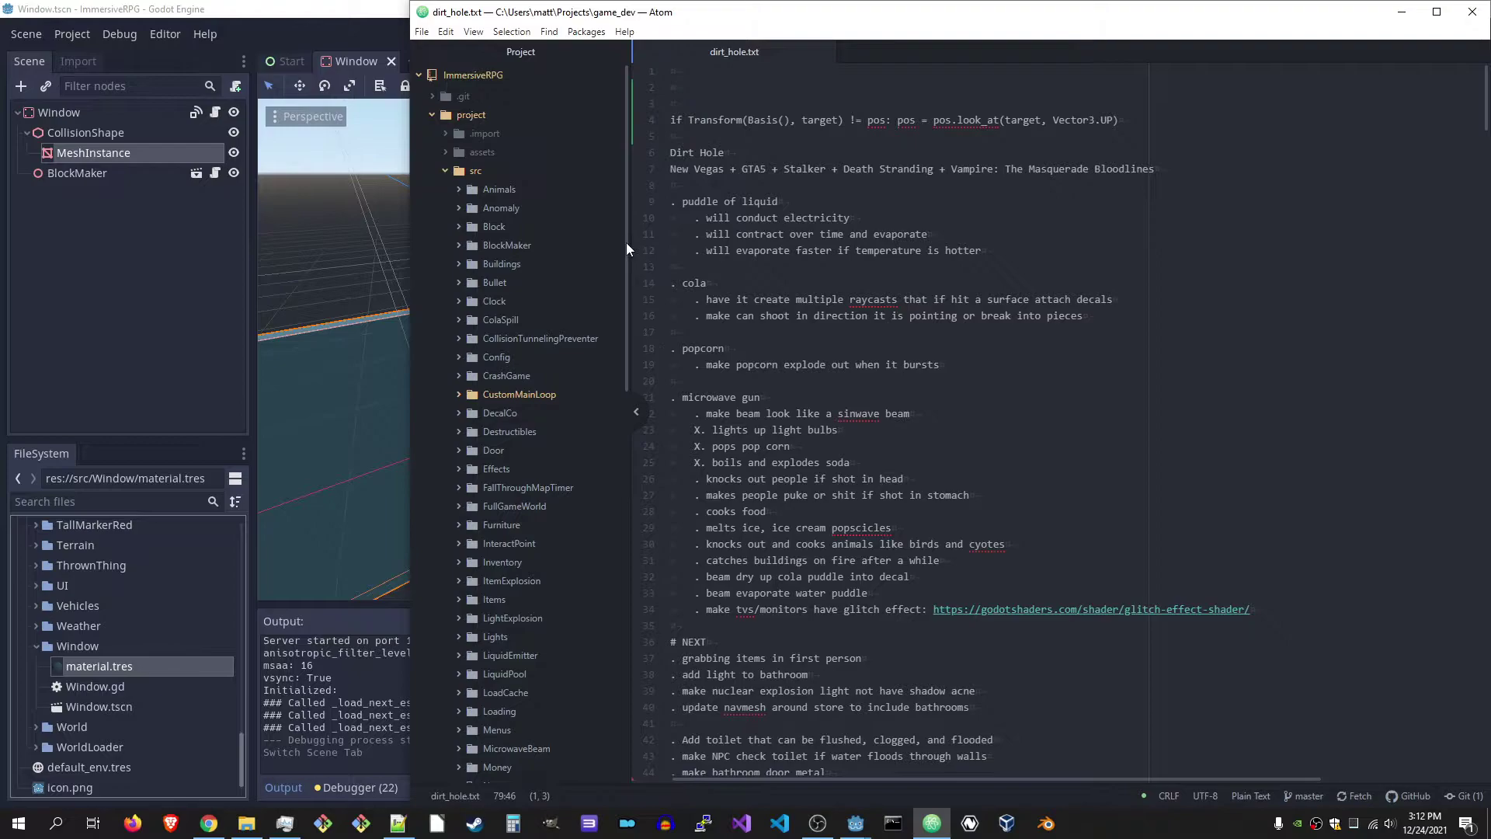
left_click(828, 53)
scroll(517, 362, "down", 1)
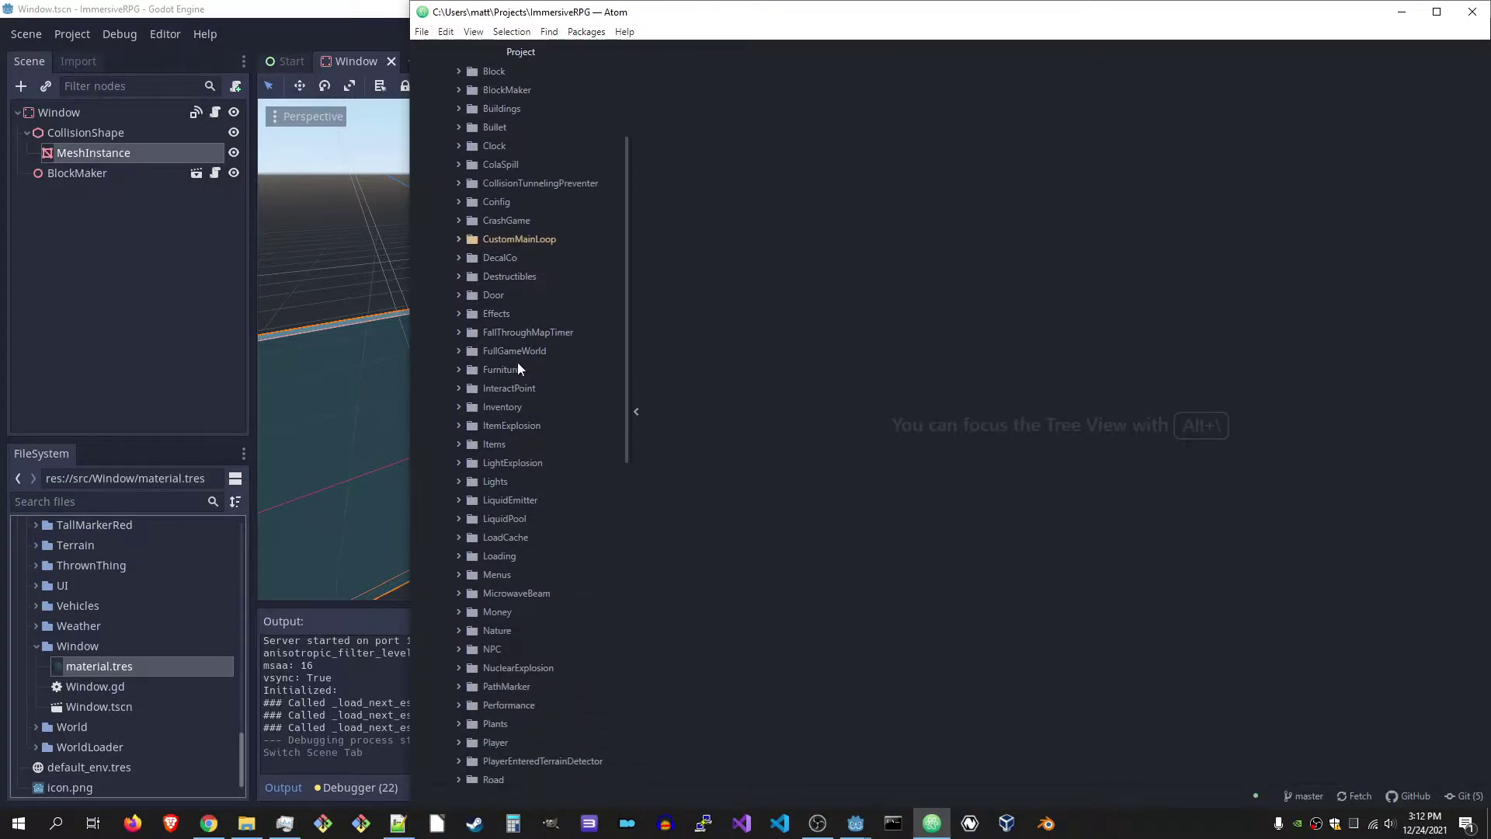
scroll(500, 349, "down", 5)
scroll(516, 452, "down", 3)
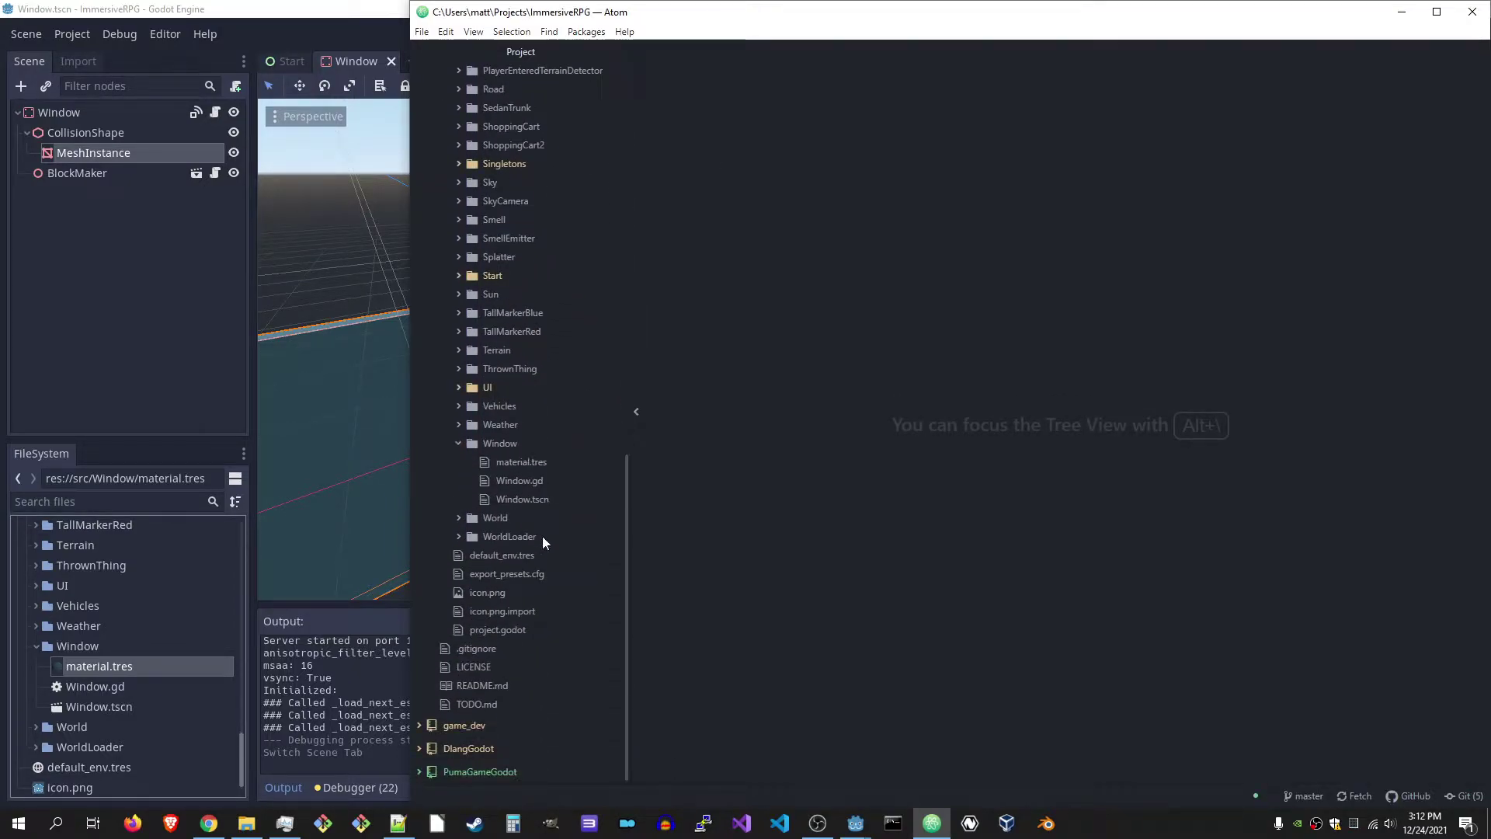
left_click(561, 459)
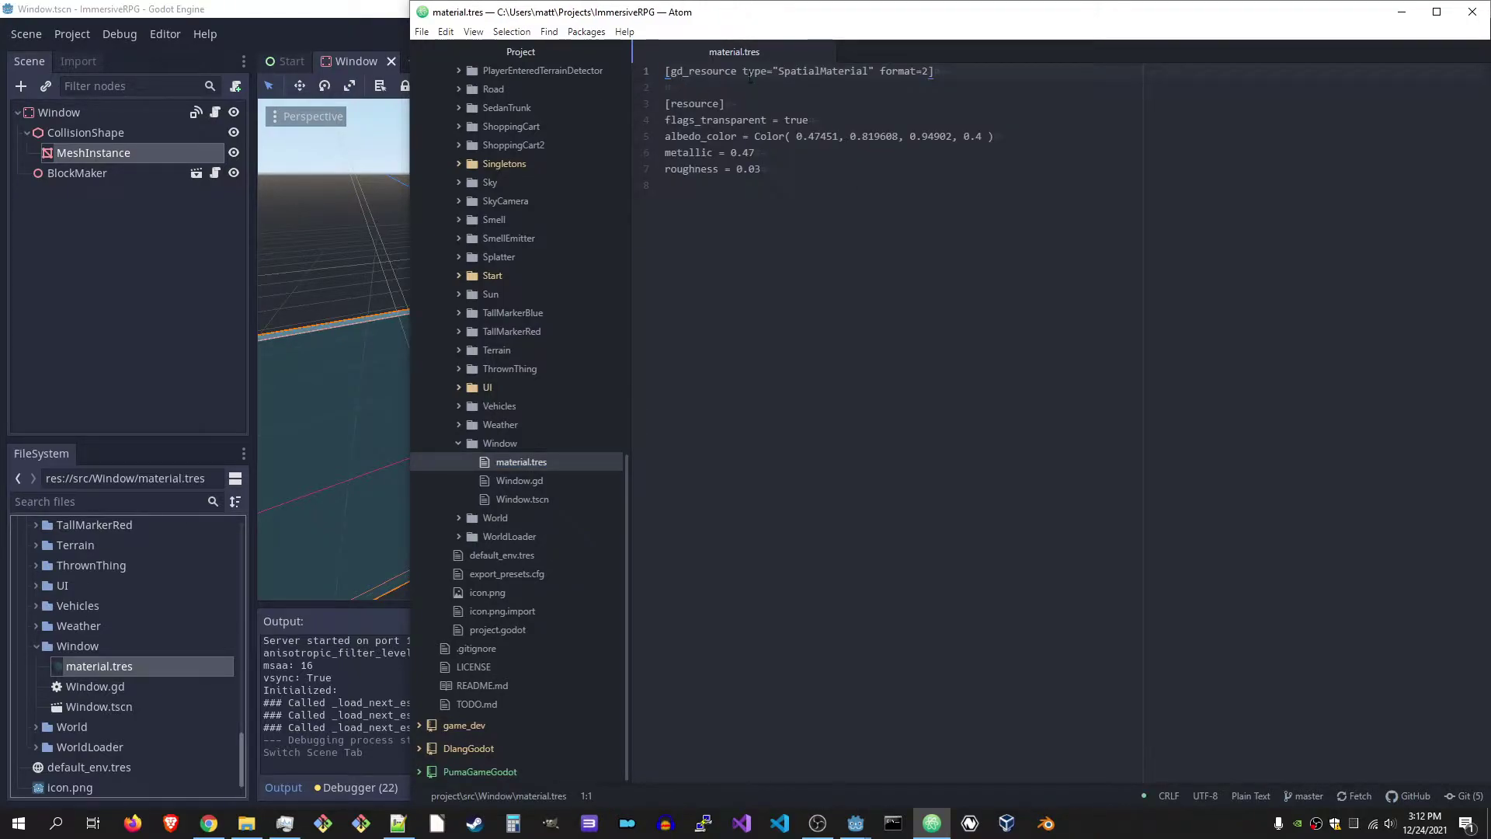
double_click(804, 71)
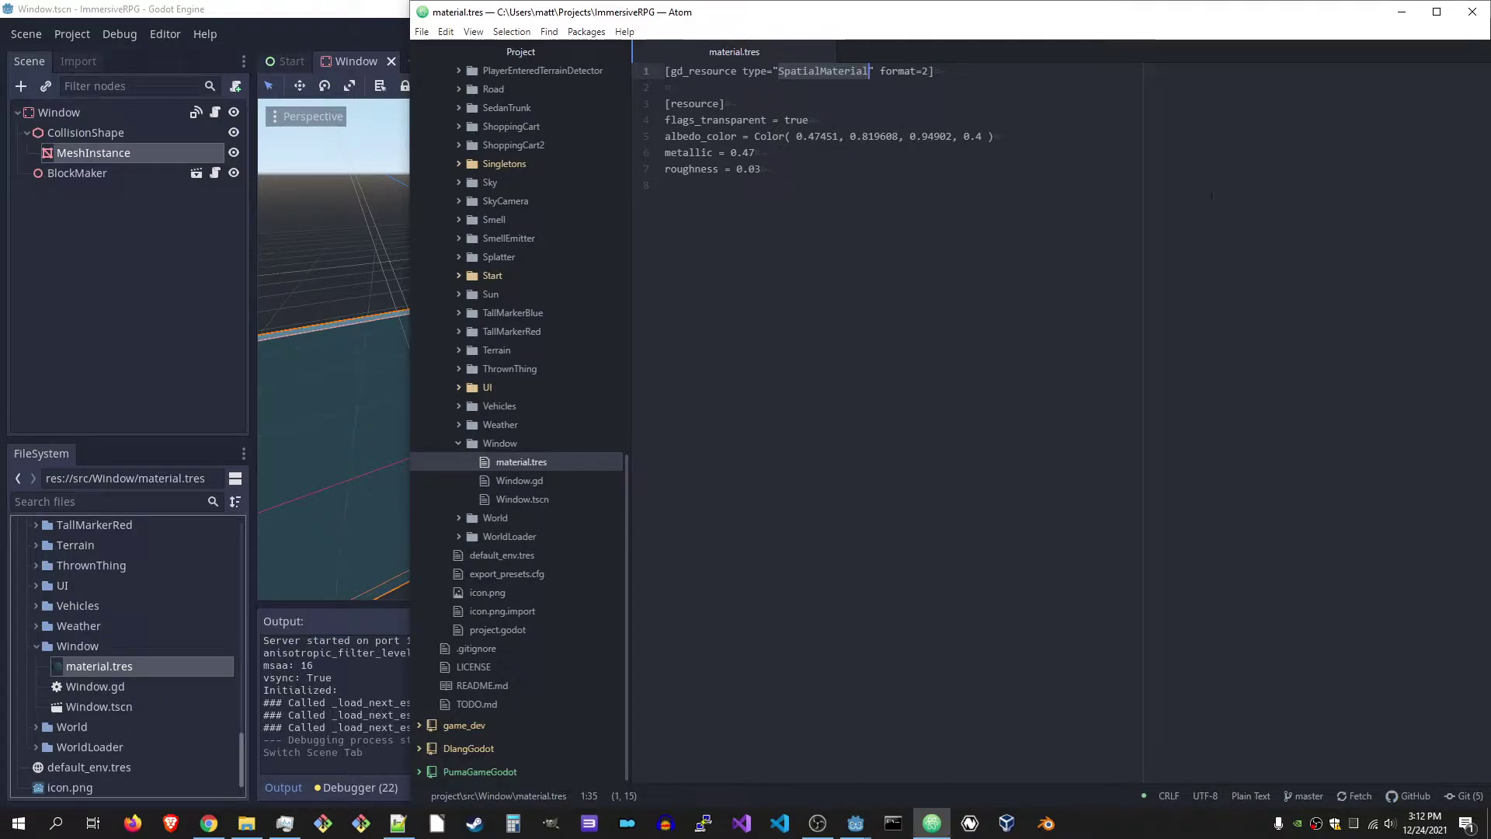
left_click(1402, 12)
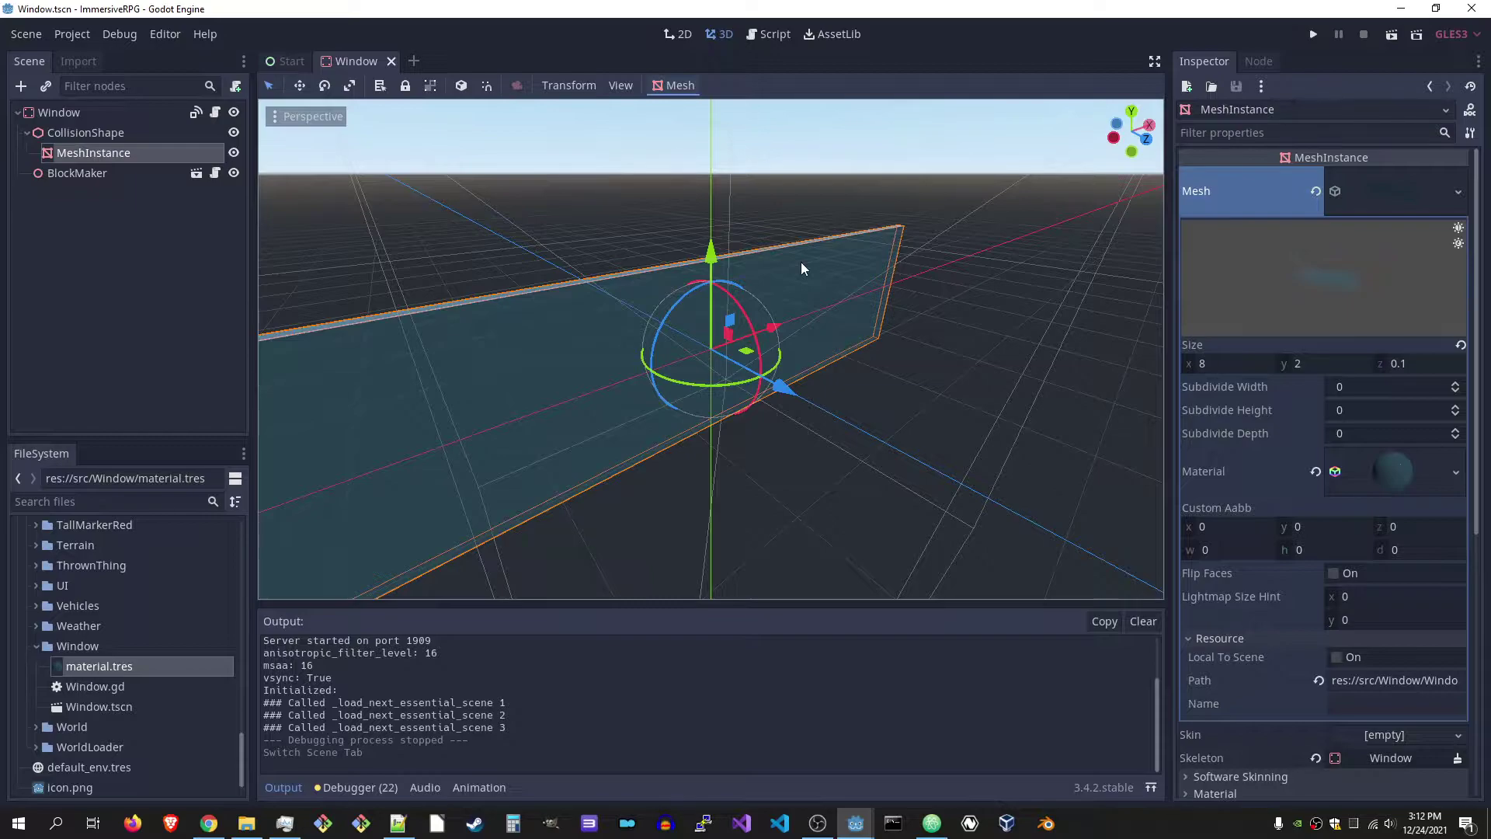
Collapse the Window folder, expand Singletons and CustomMainLoop, and open custom_main_loop.gd
left_click(93, 501)
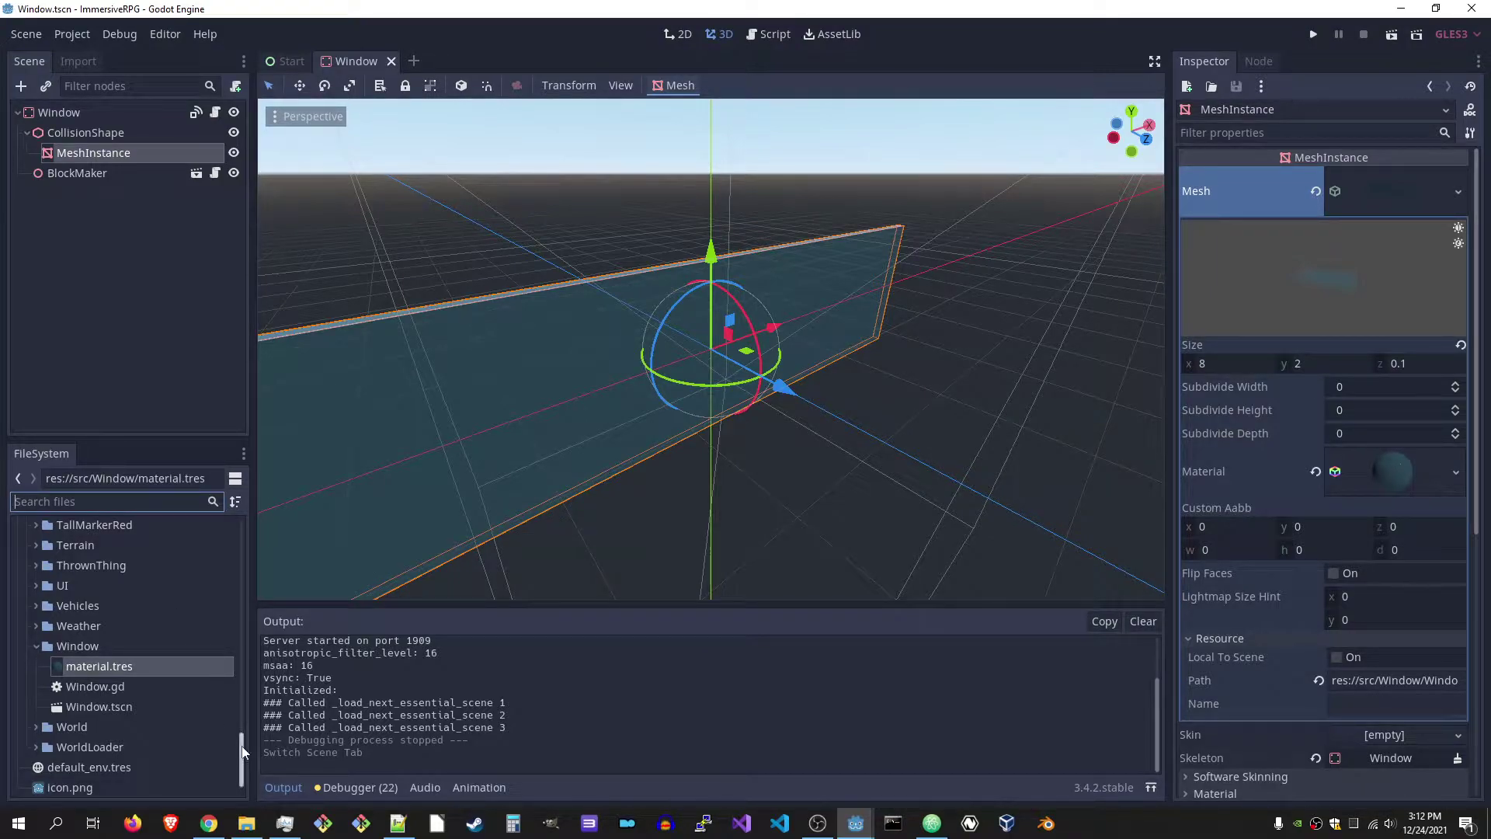
mouse_move(243, 749)
left_mouse_down()
mouse_move(257, 688)
mouse_move(255, 735)
left_mouse_up()
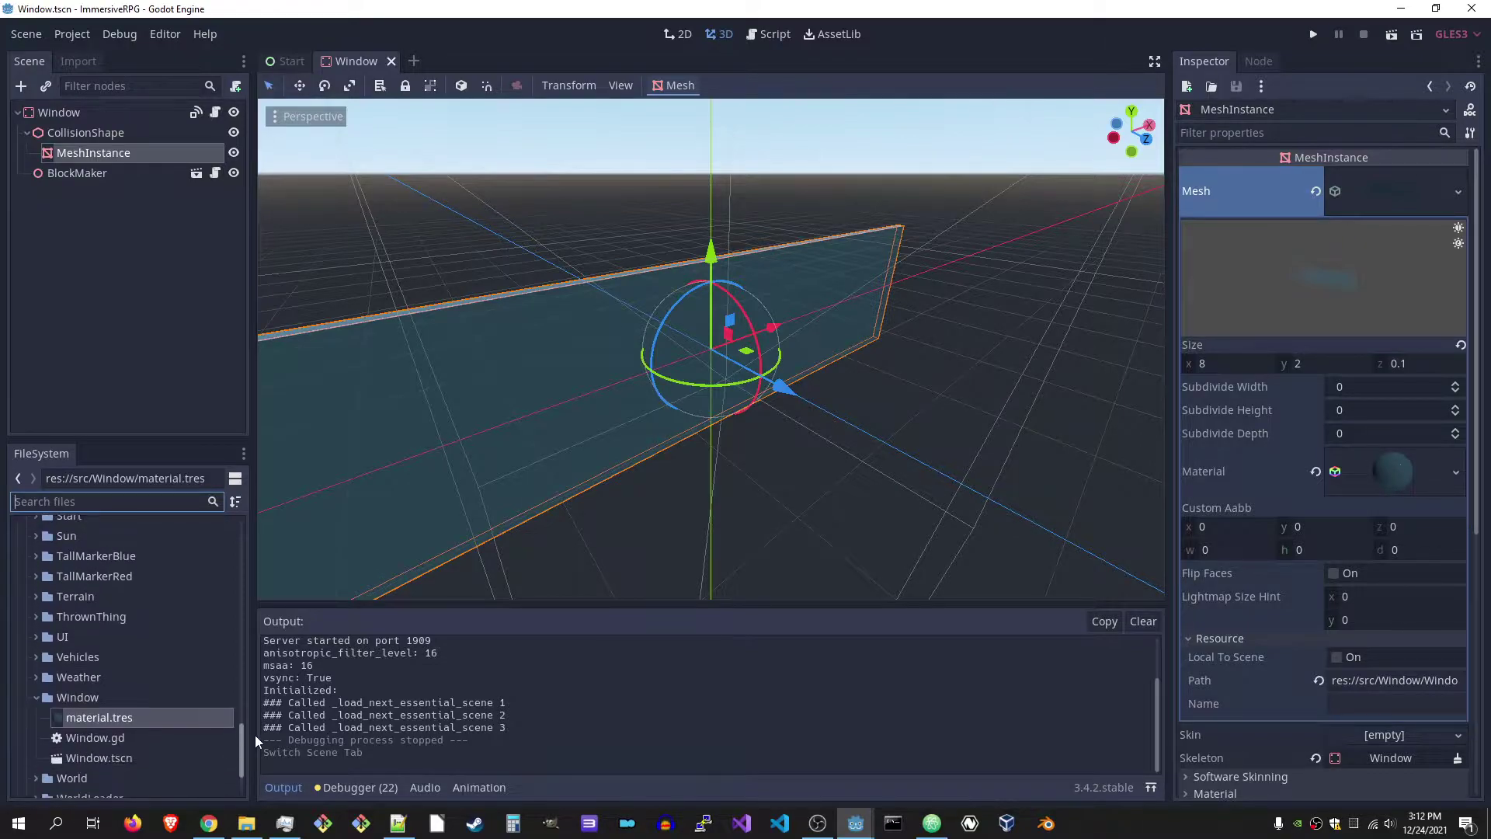
left_click(36, 698)
scroll(53, 641, "up", 5)
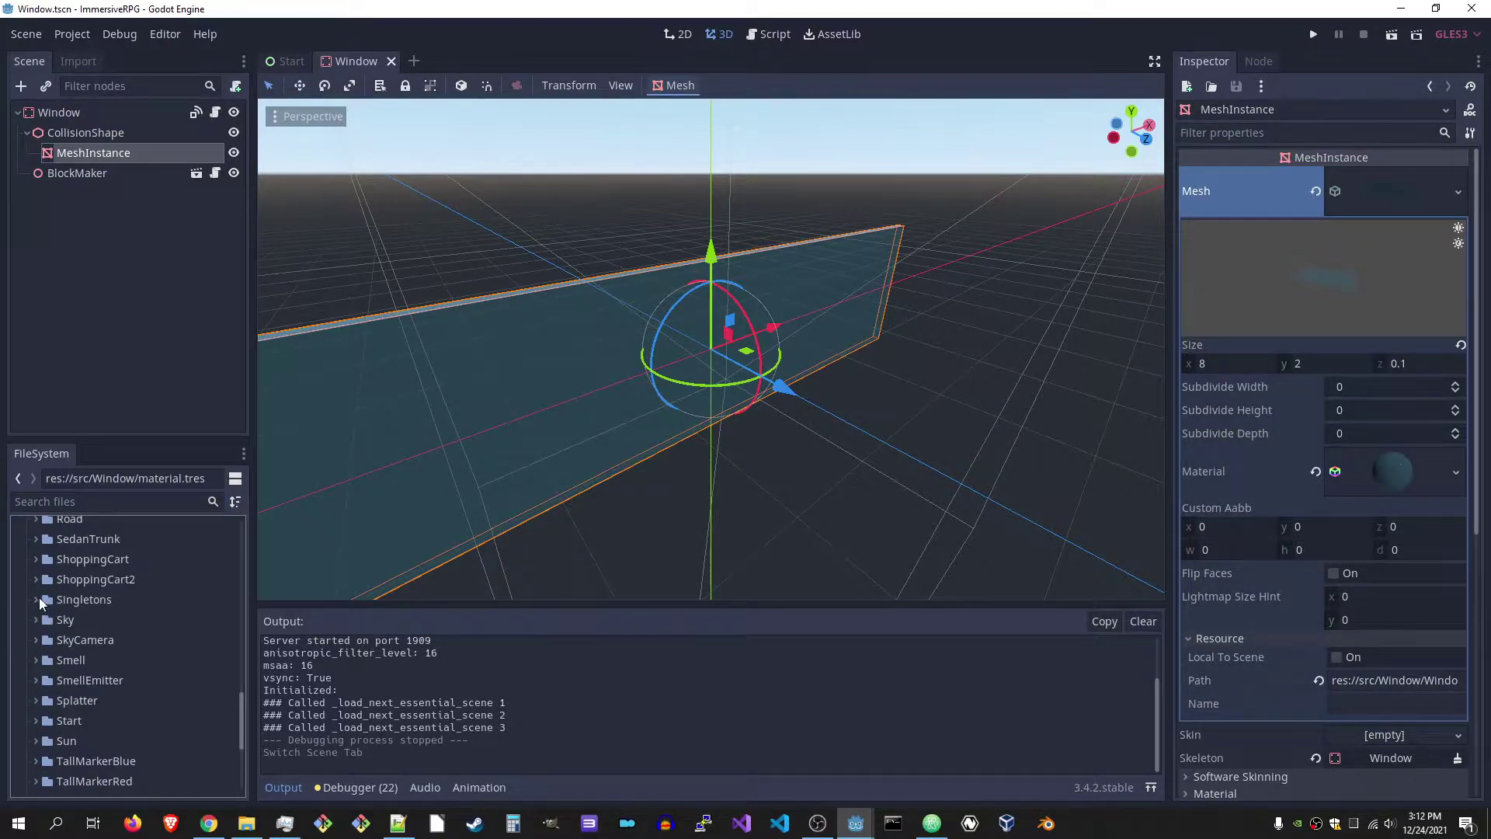
left_click(38, 598)
scroll(222, 623, "down", 2)
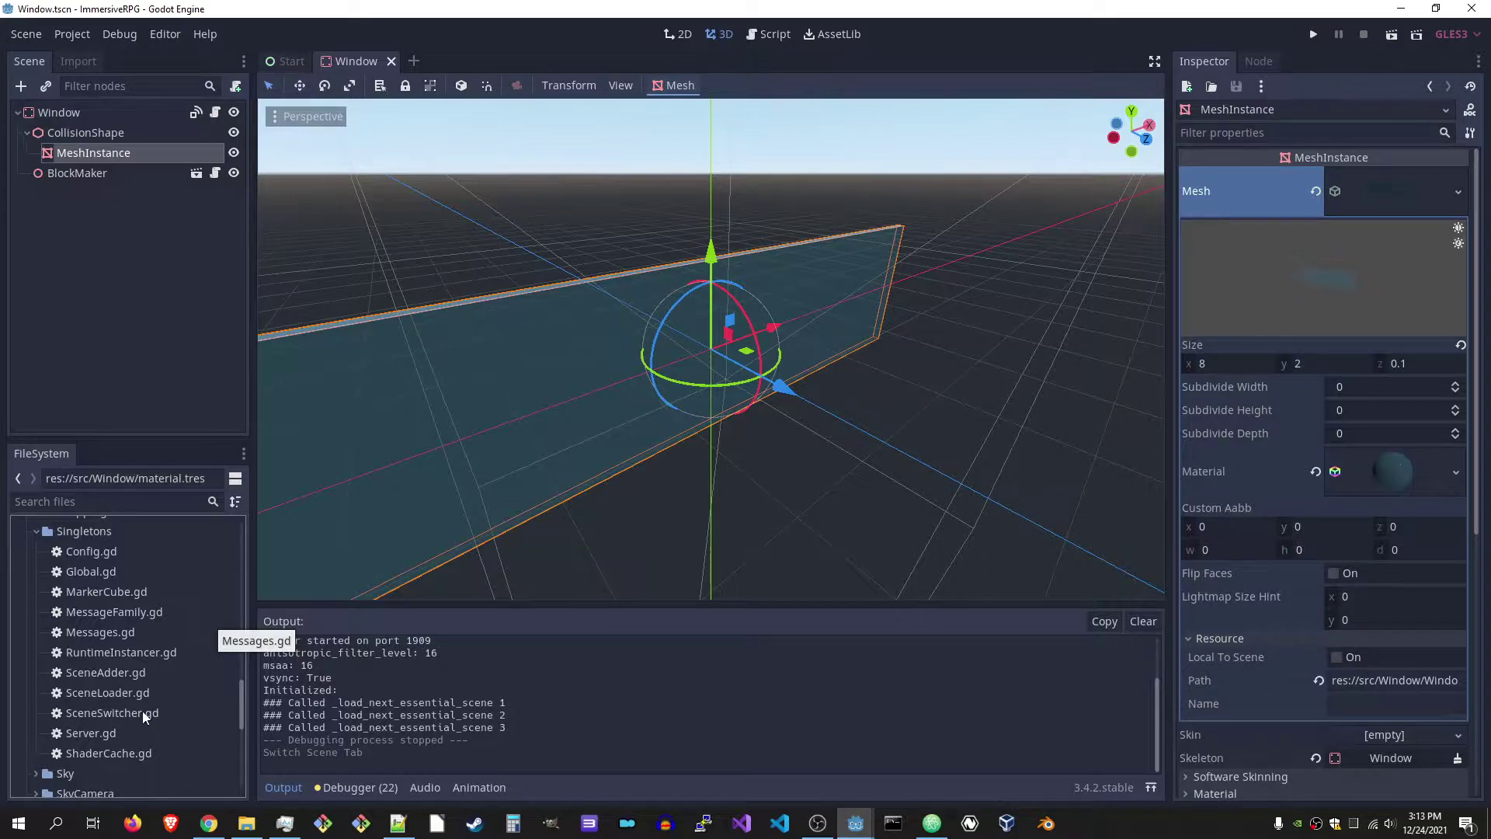
scroll(143, 697, "up", 5)
scroll(142, 698, "up", 5)
scroll(138, 685, "up", 5)
scroll(139, 685, "down", 2)
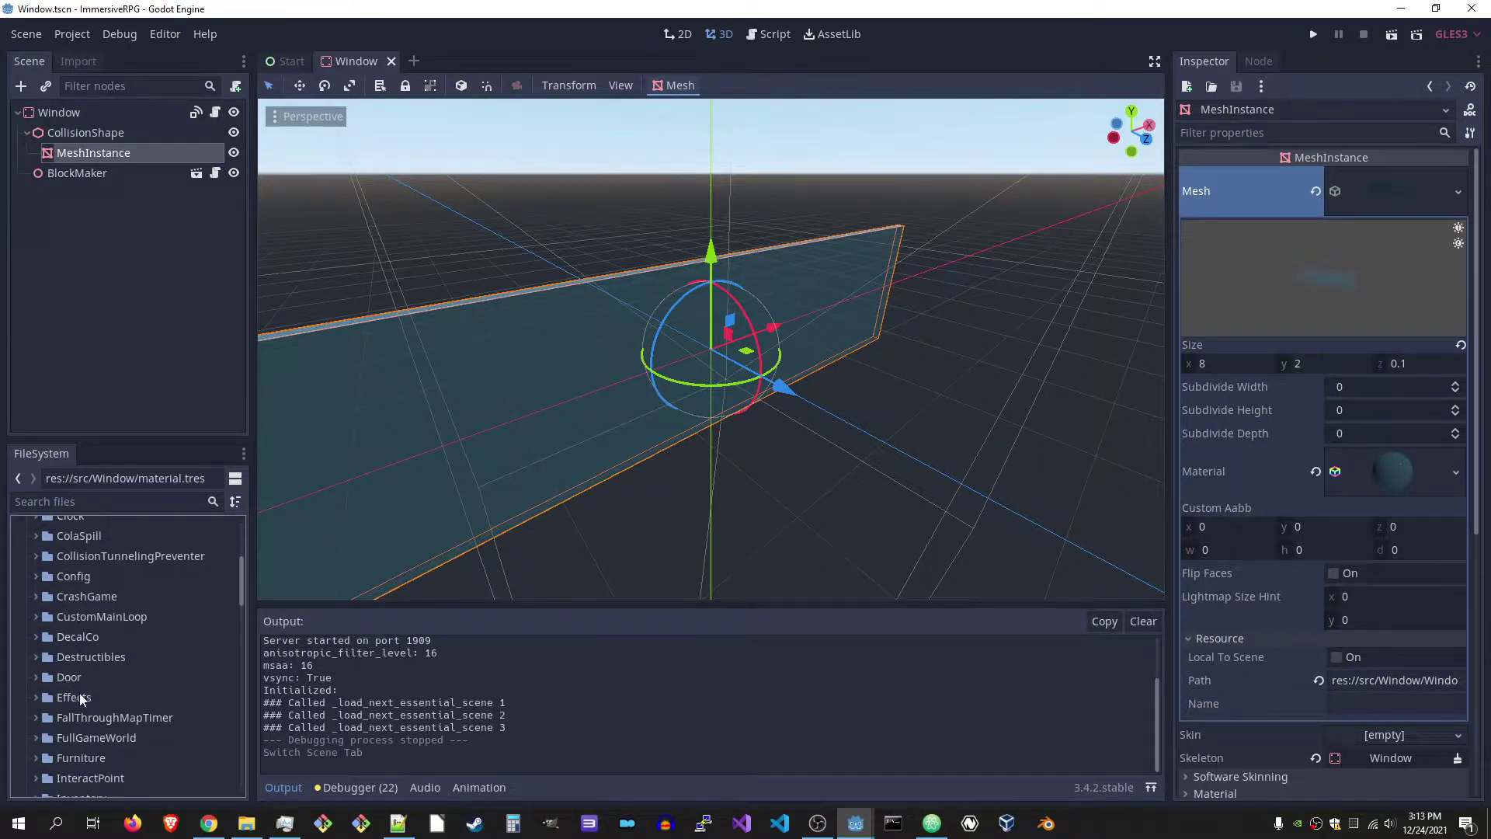
left_click(37, 615)
left_click(127, 636)
double_click(128, 637)
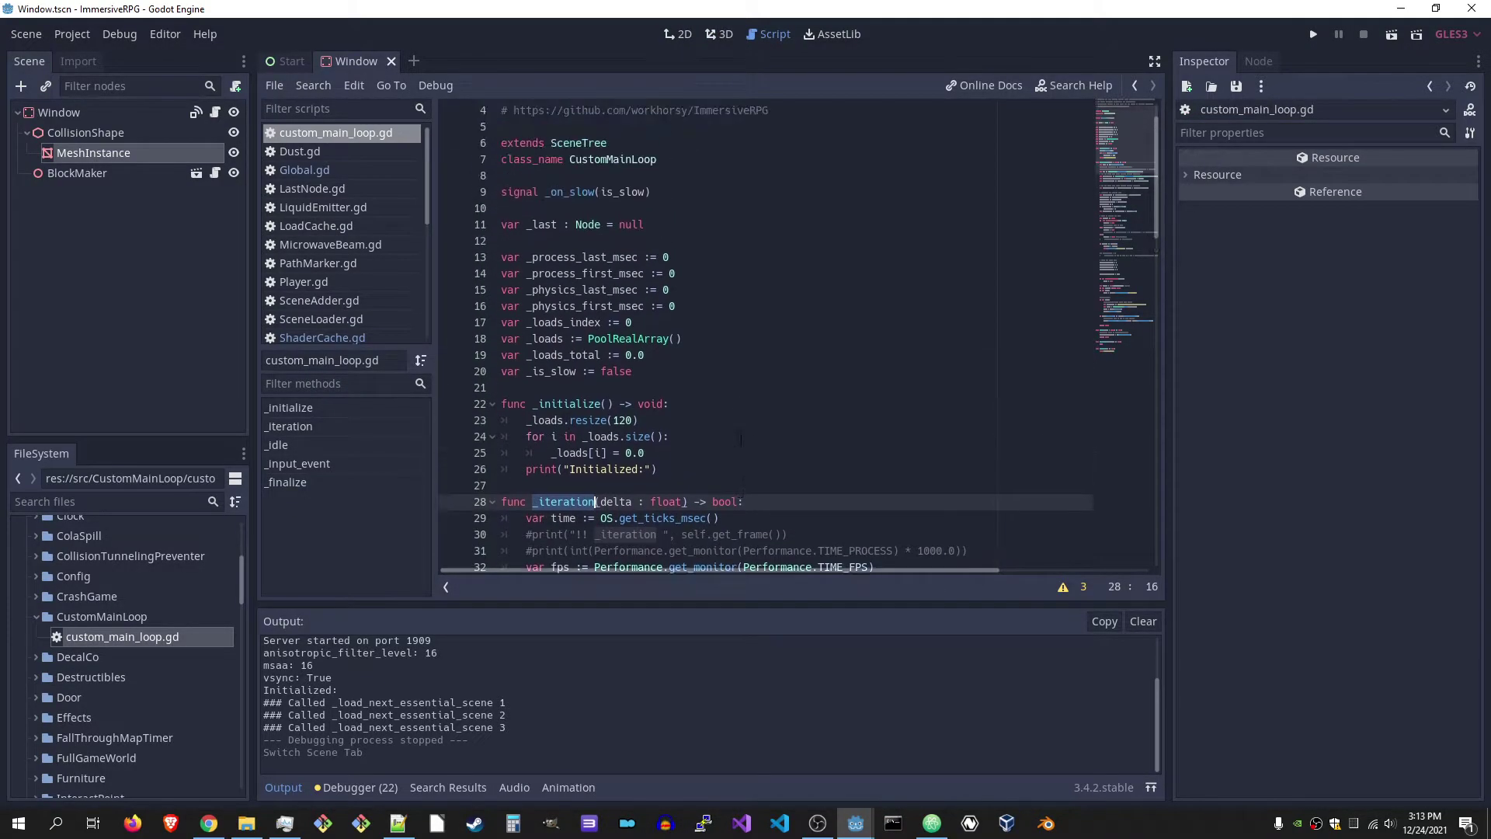
Point out the CustomMainLoop class name and SceneTree extension, then open Project Settings
left_click(707, 159)
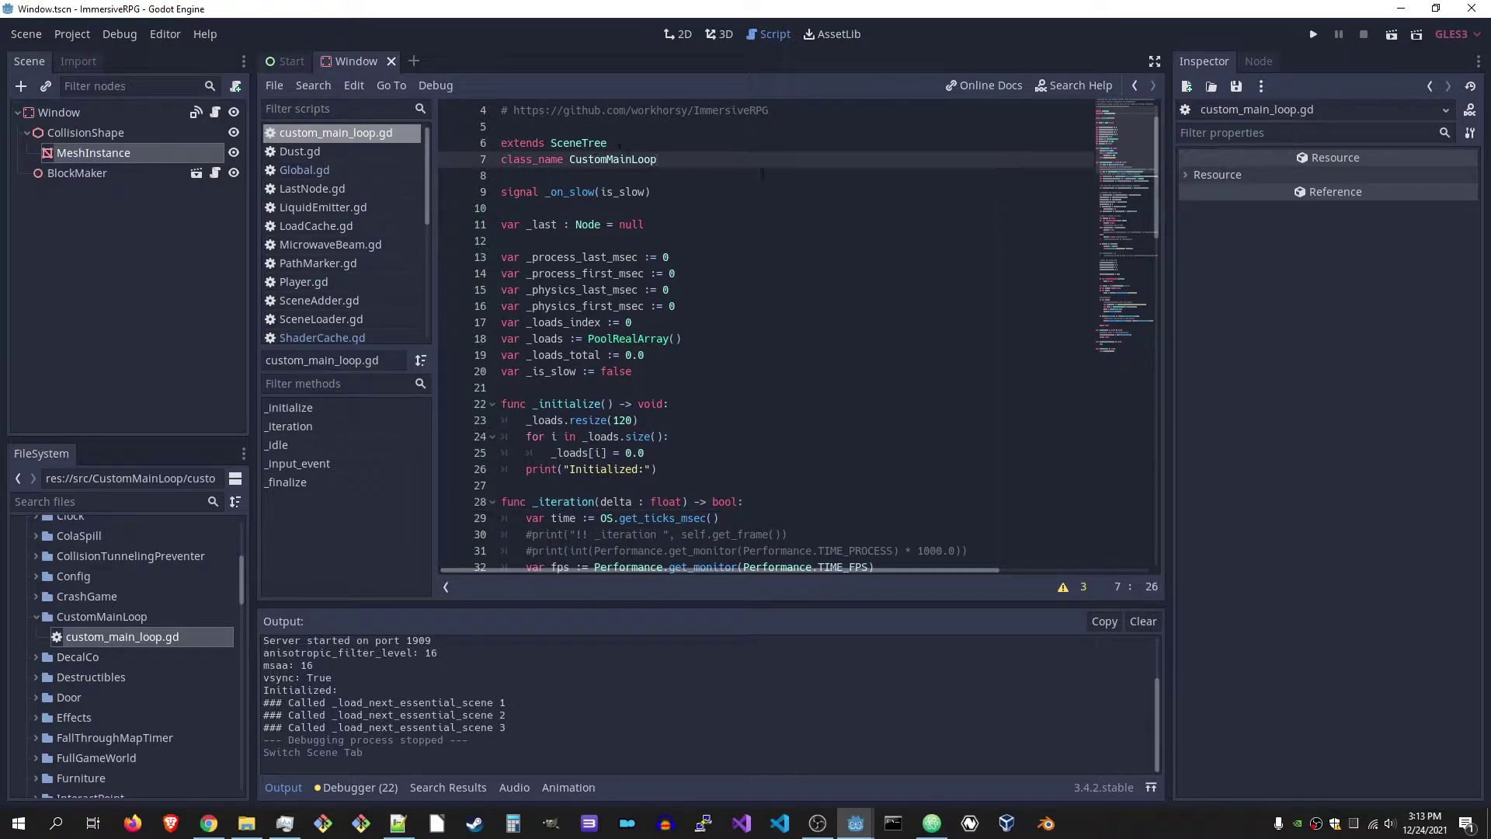
left_click(699, 145)
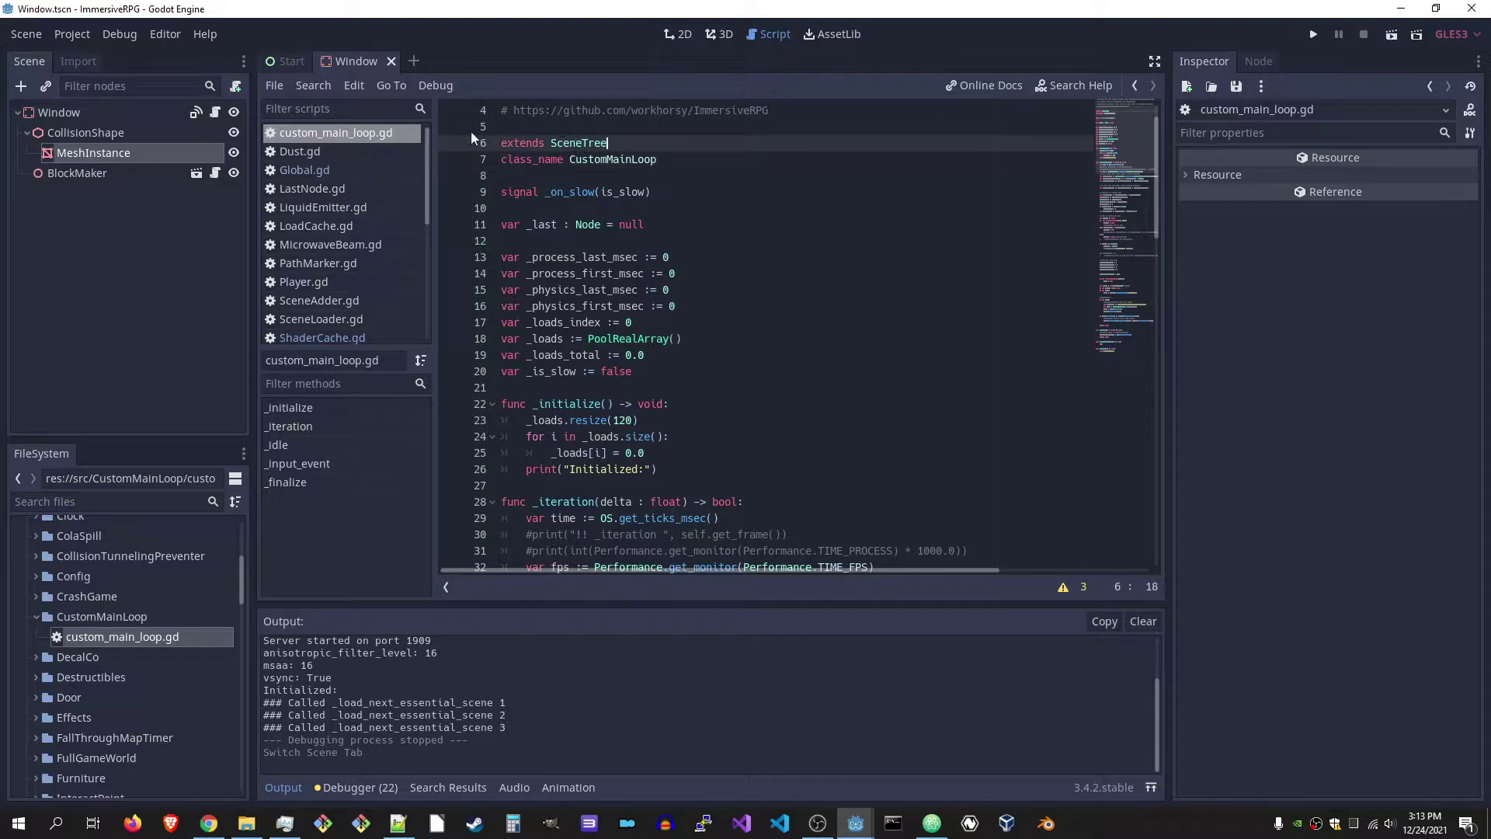
left_click(56, 41)
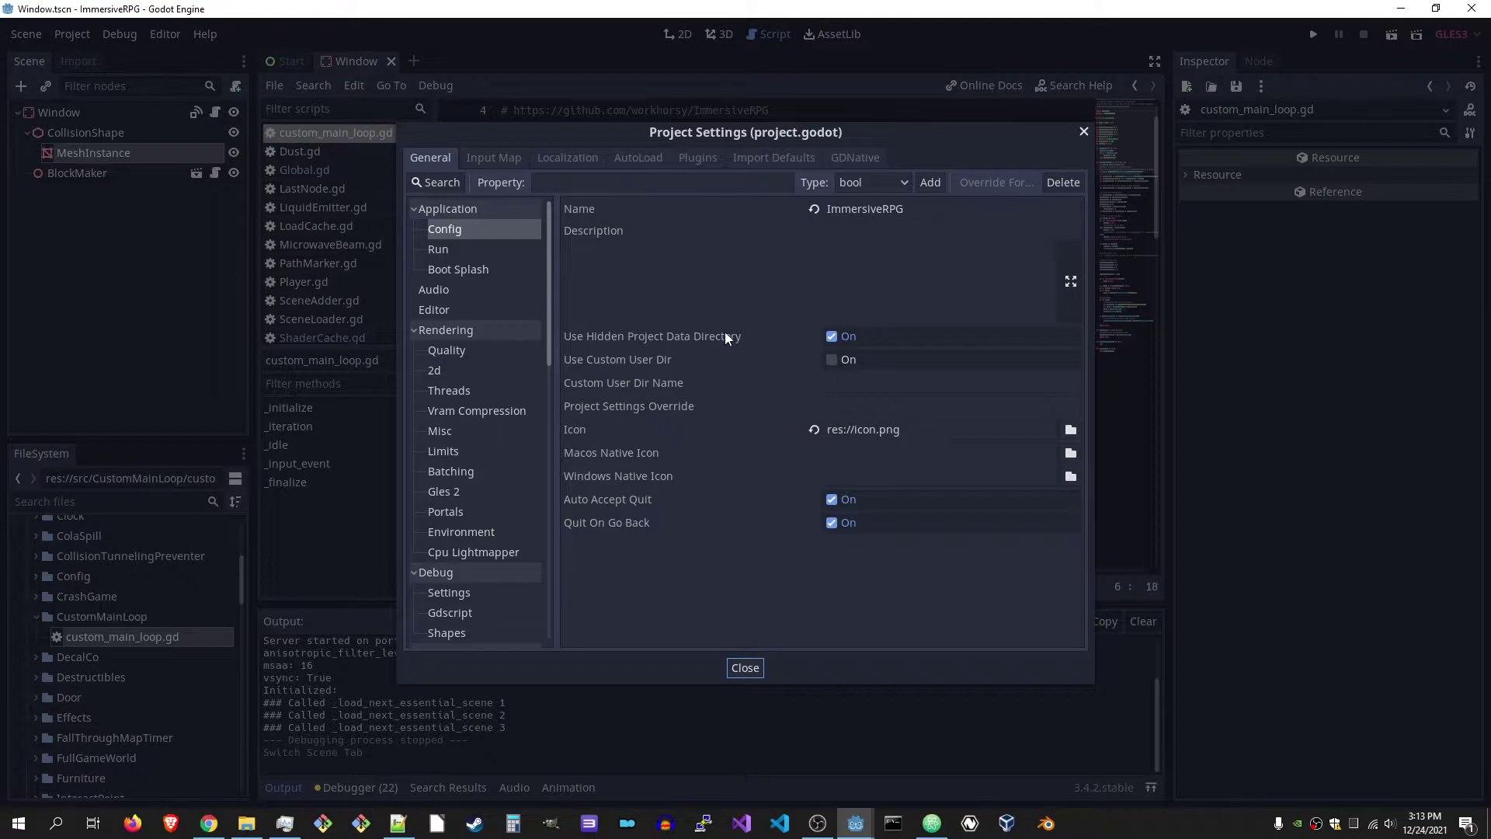
Show the Application > Run settings and focus Main Loop Type, set to CustomMainLoop
left_click(447, 248)
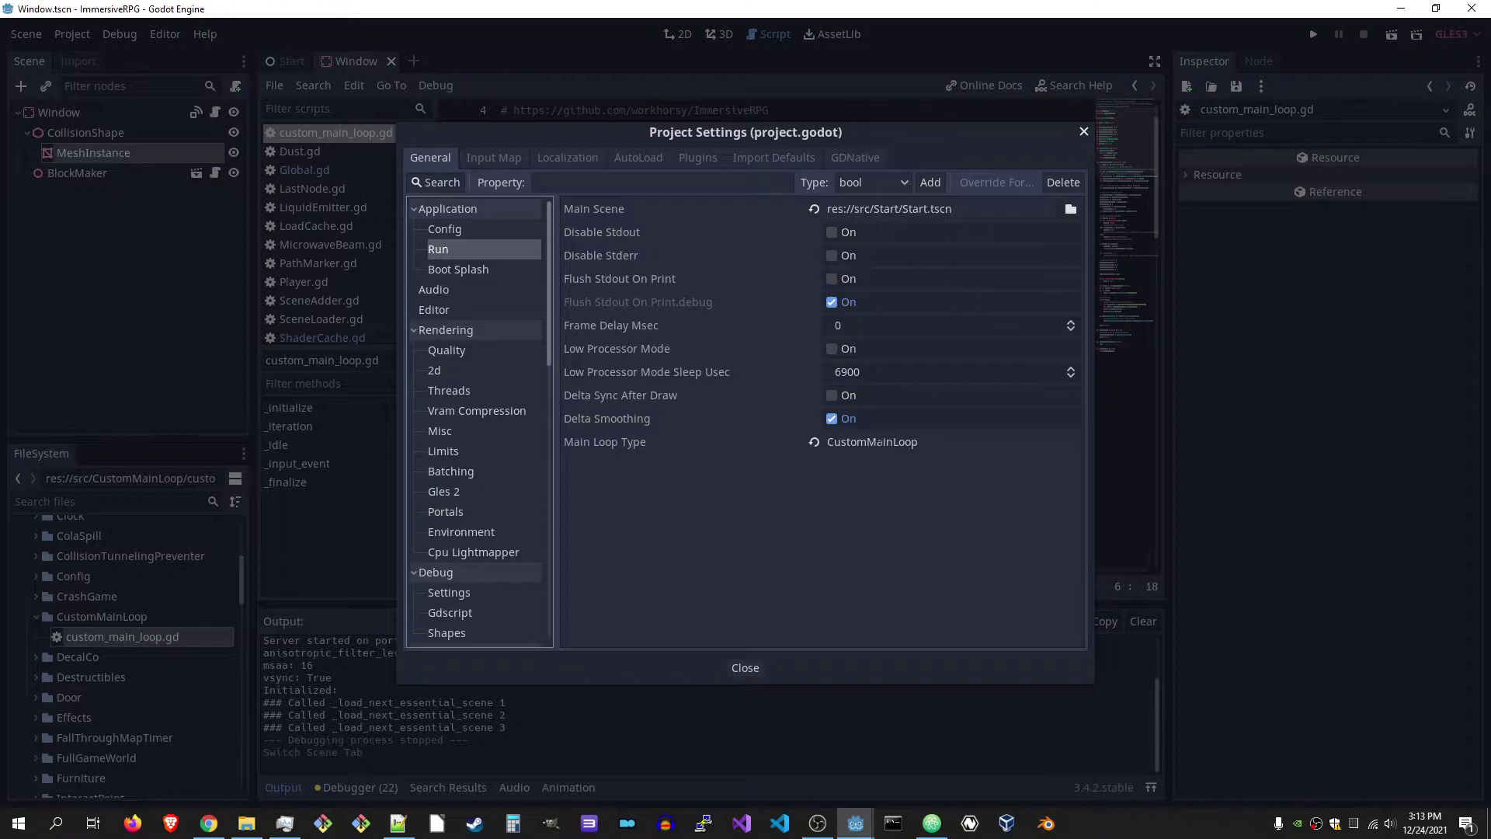
left_click(868, 441)
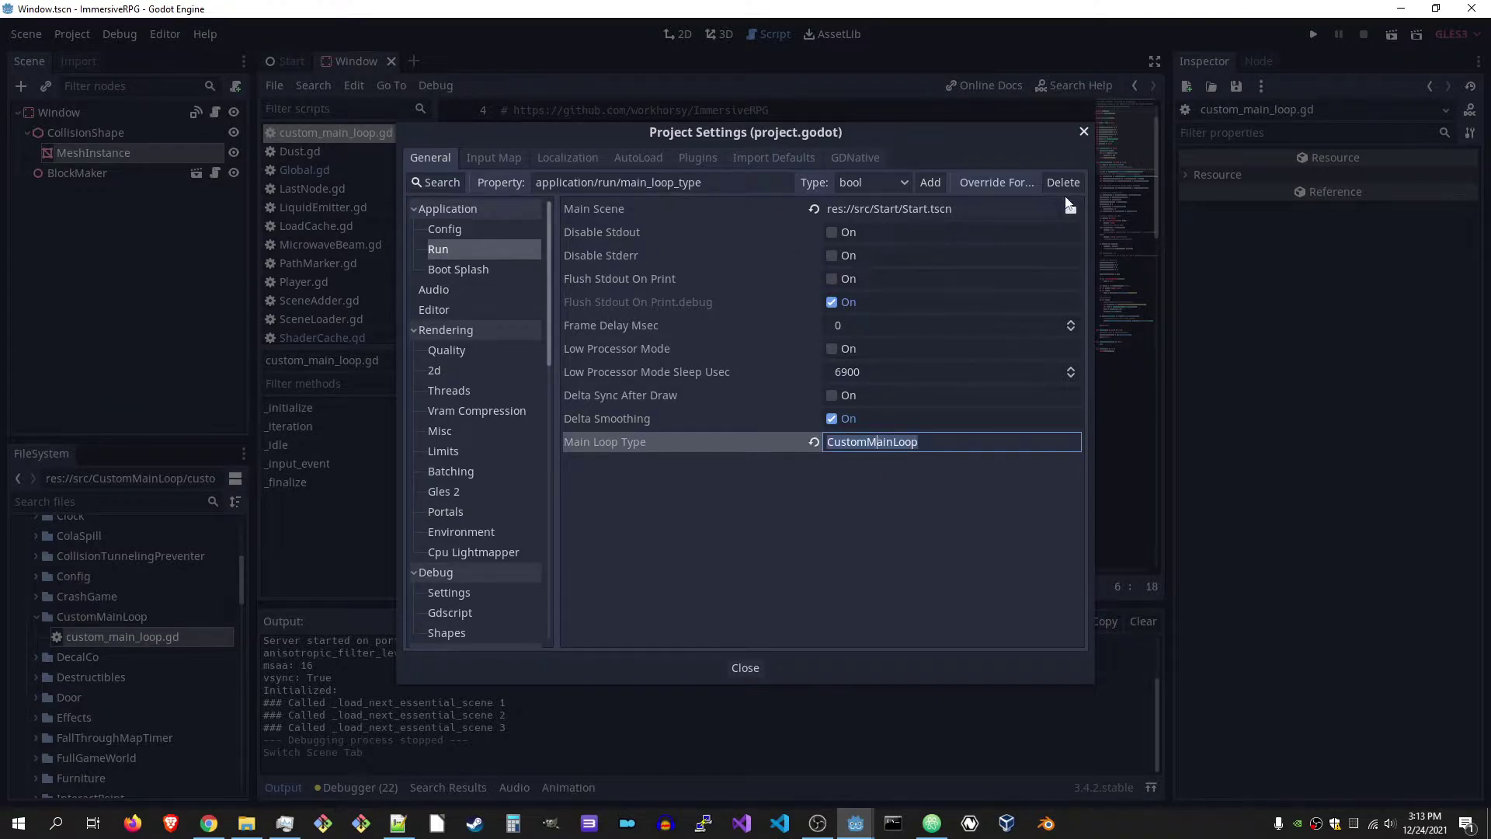
Close Project Settings, then highlight _initialize, _iteration, _idle and the Performance.get_monitor call
left_click(1083, 132)
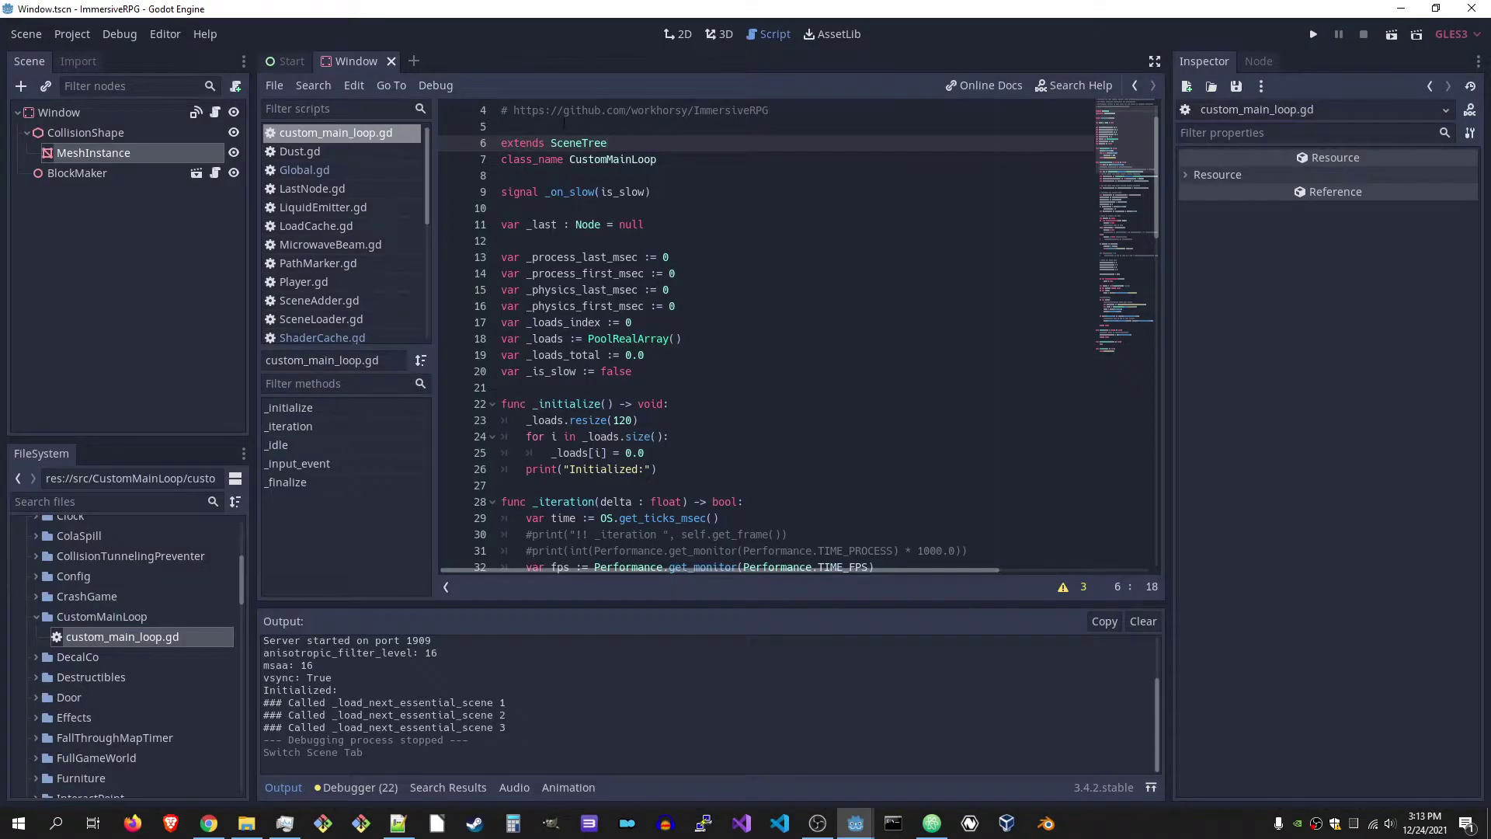
left_click_drag(1157, 160, 1158, 220)
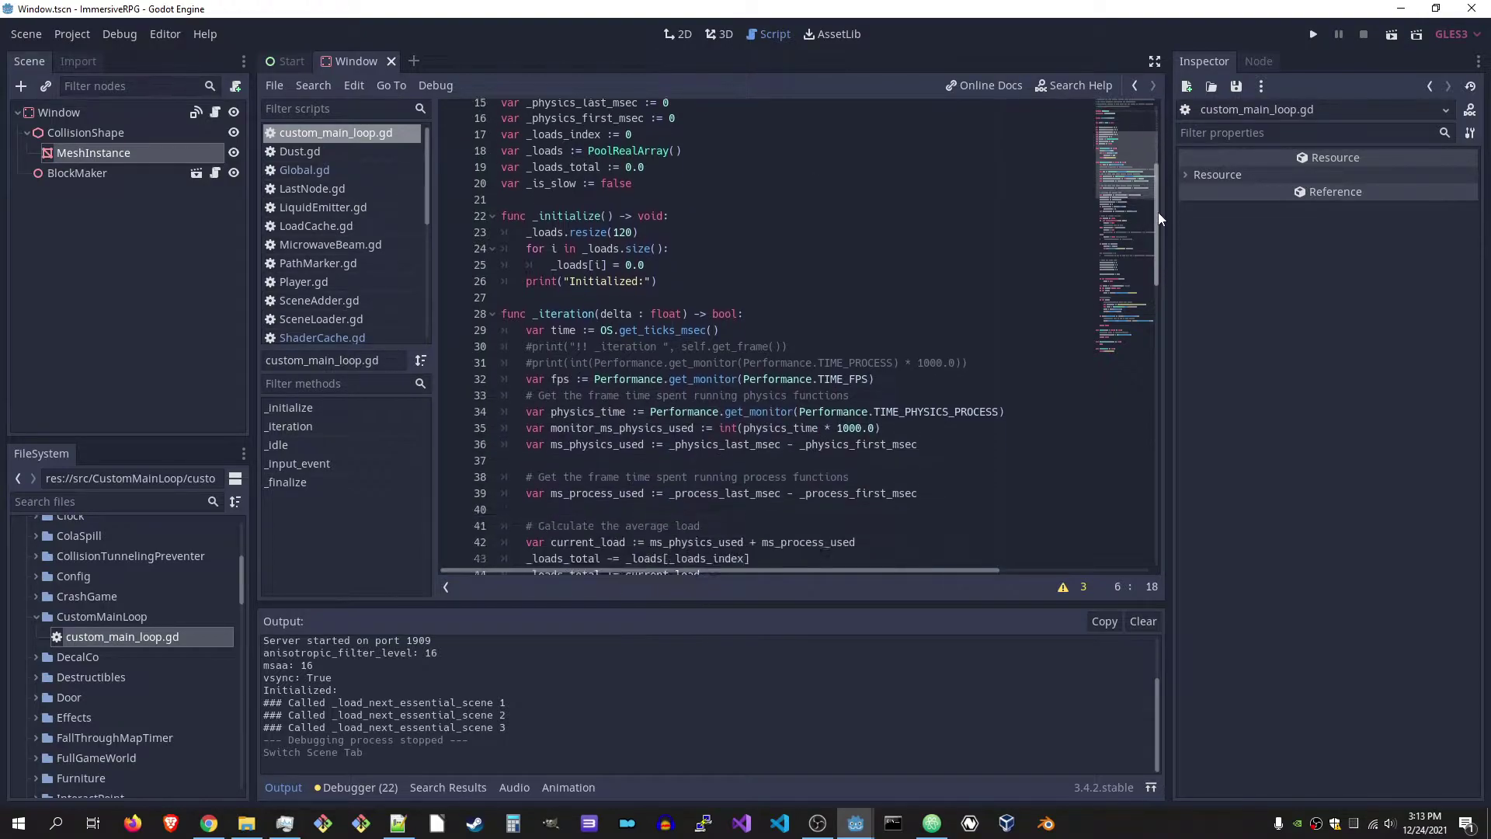
double_click(569, 160)
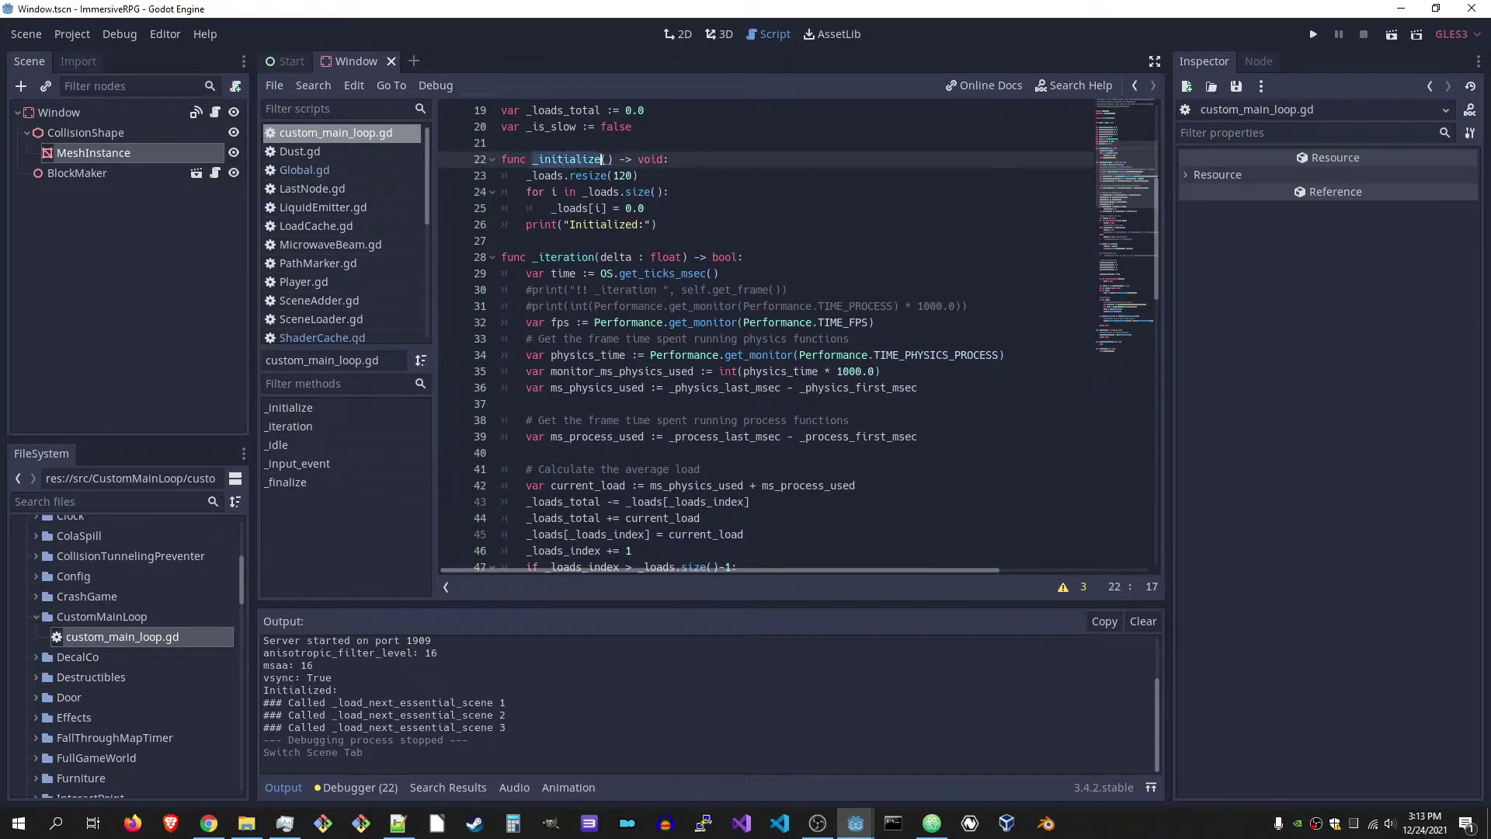
left_click(596, 257)
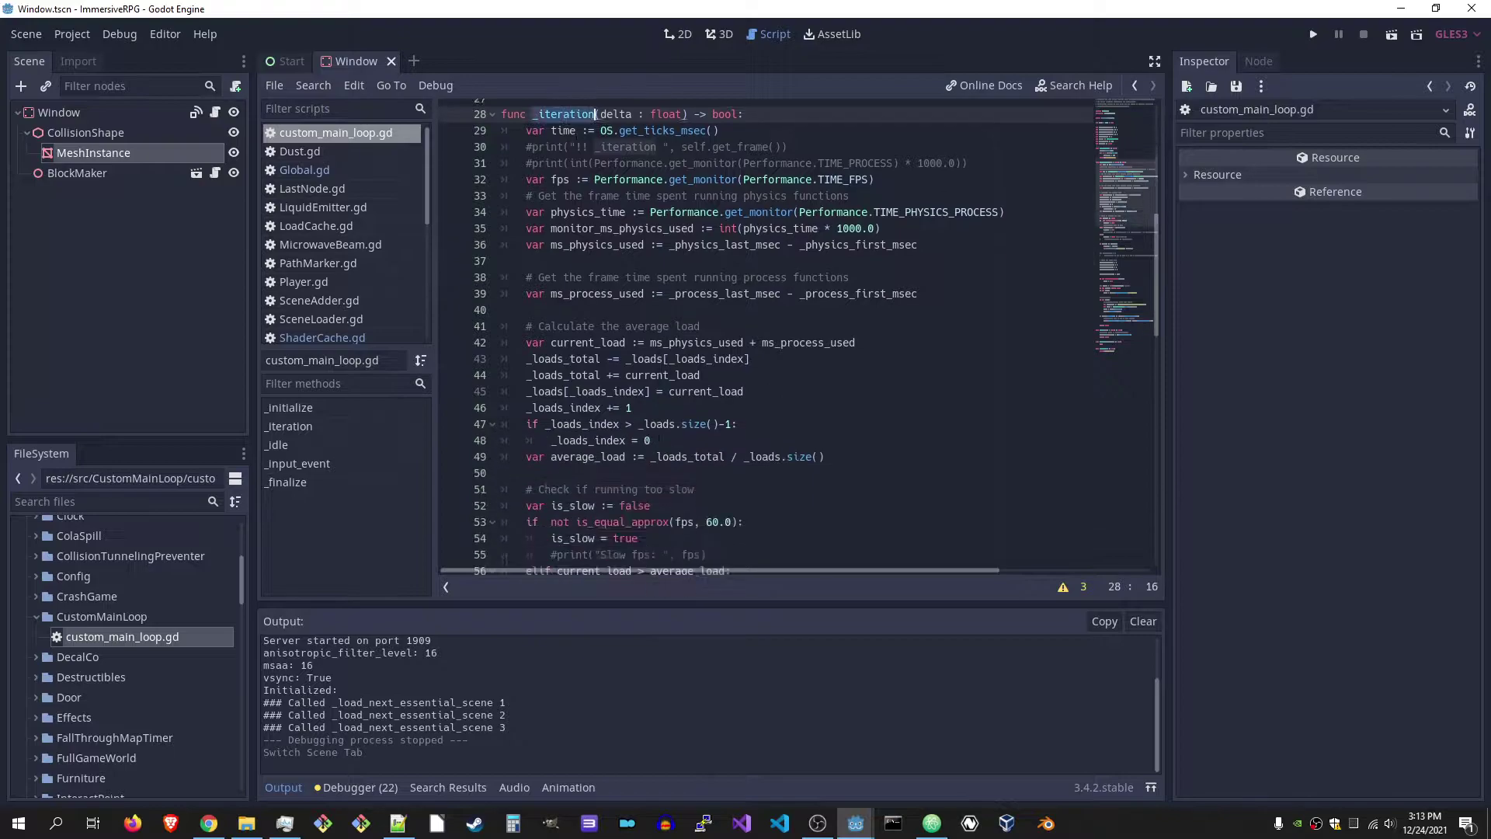
scroll(597, 256, "down", 15)
scroll(658, 502, "down", 3)
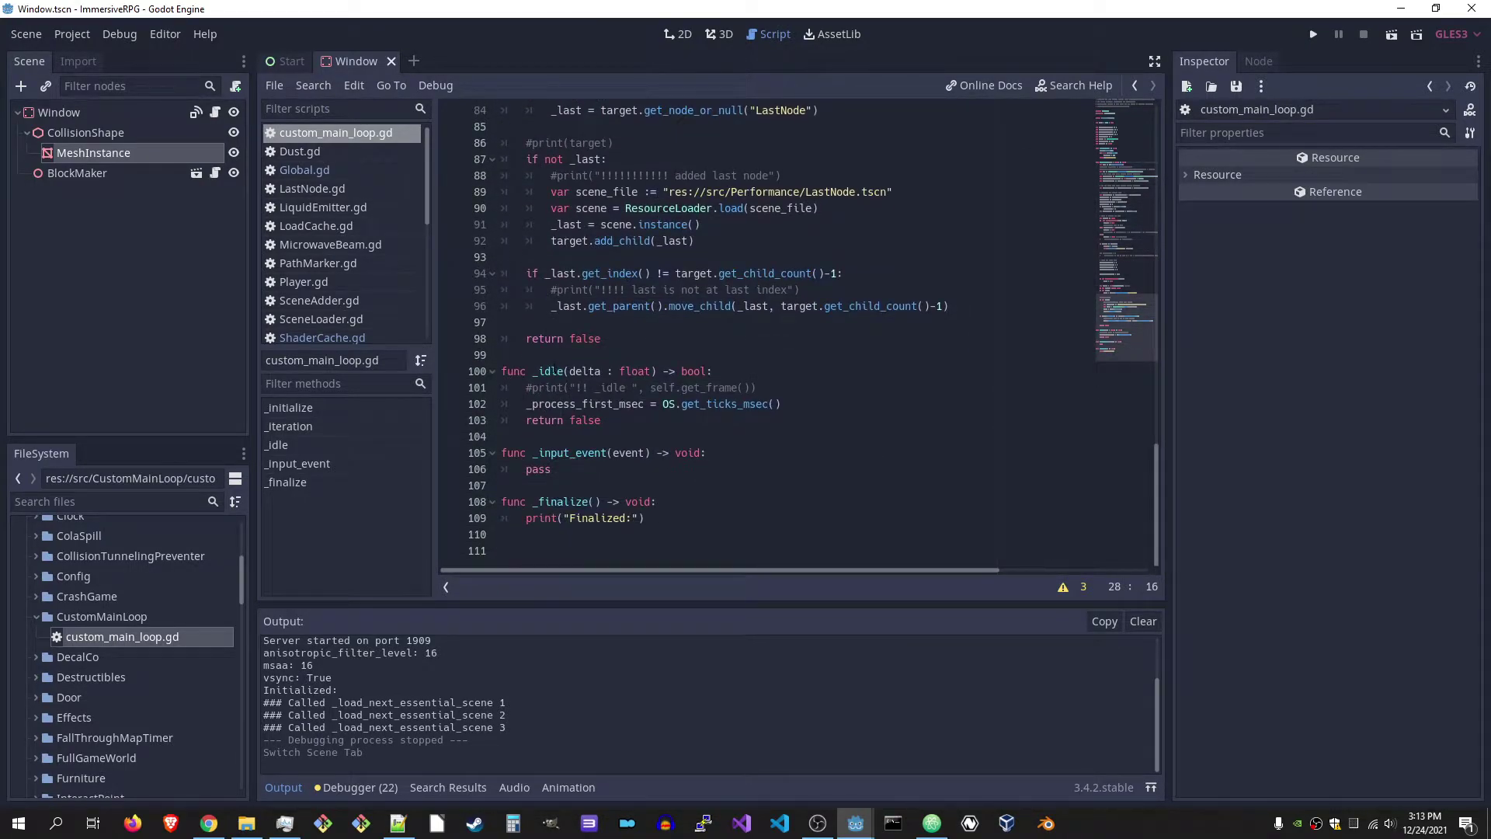
double_click(550, 372)
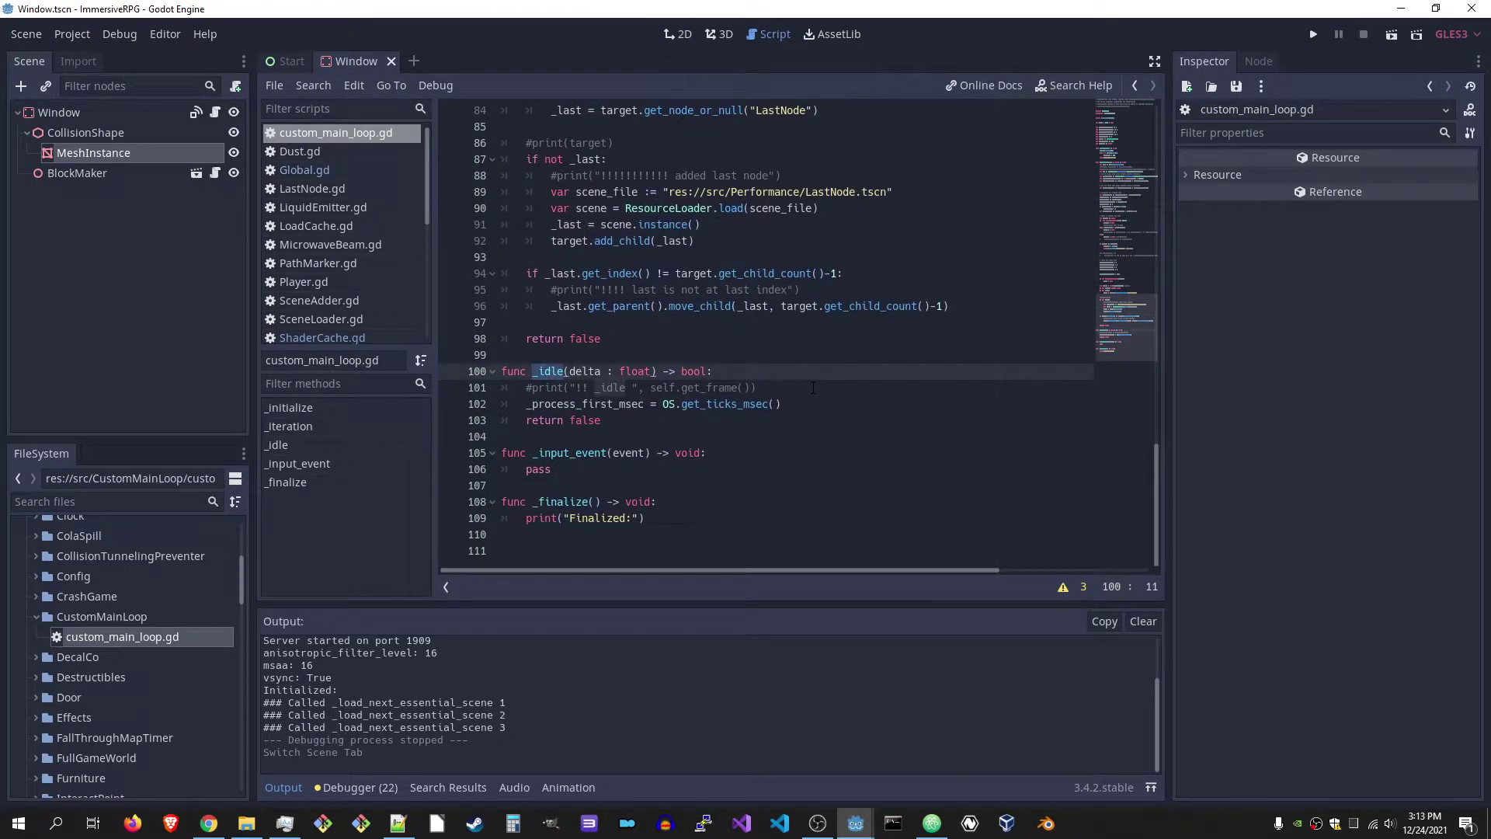
scroll(811, 386, "up", 4)
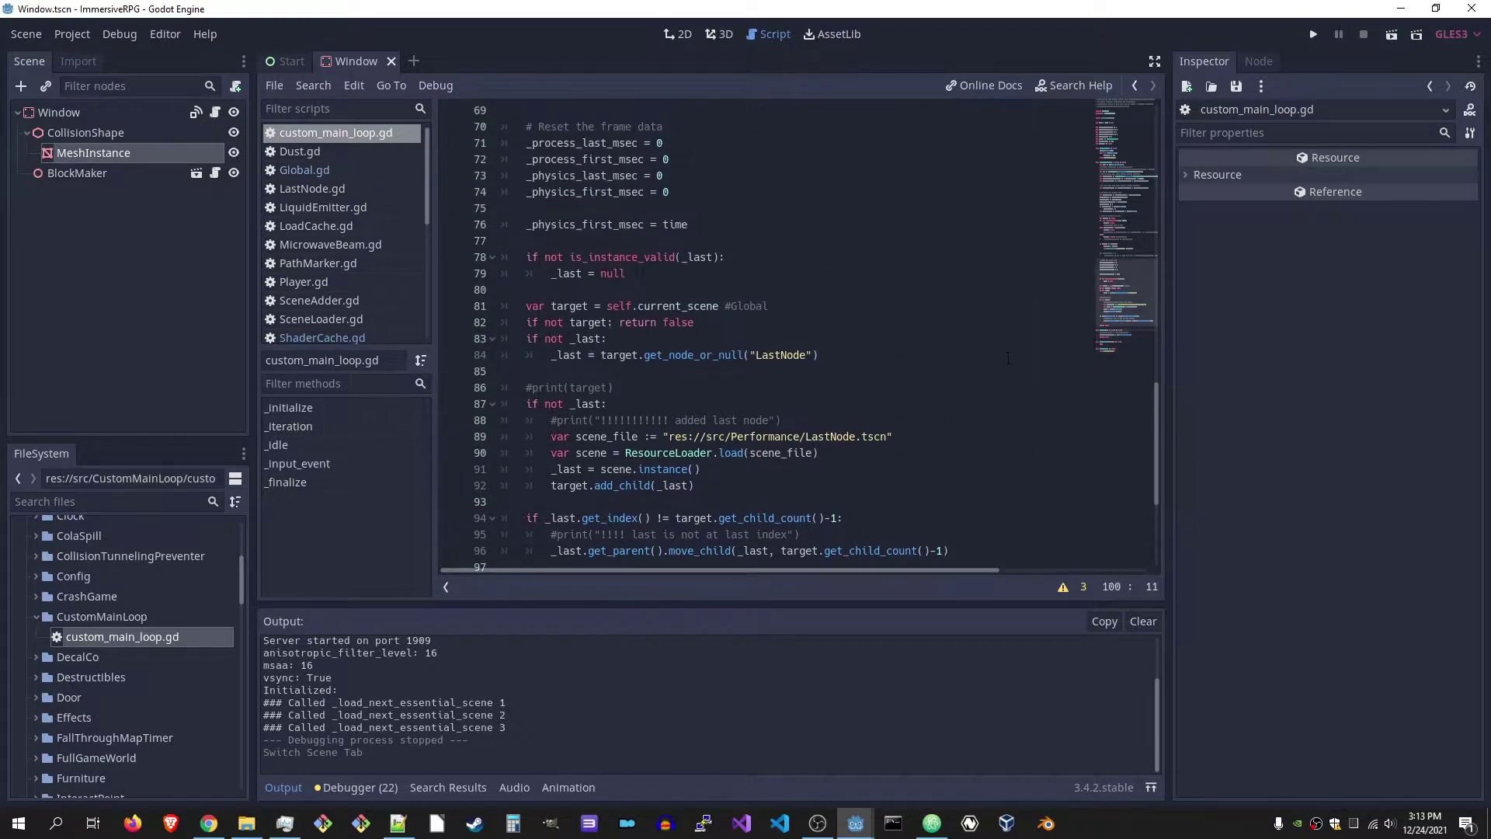
scroll(839, 373, "up", 7)
scroll(874, 356, "up", 5)
scroll(908, 336, "up", 4)
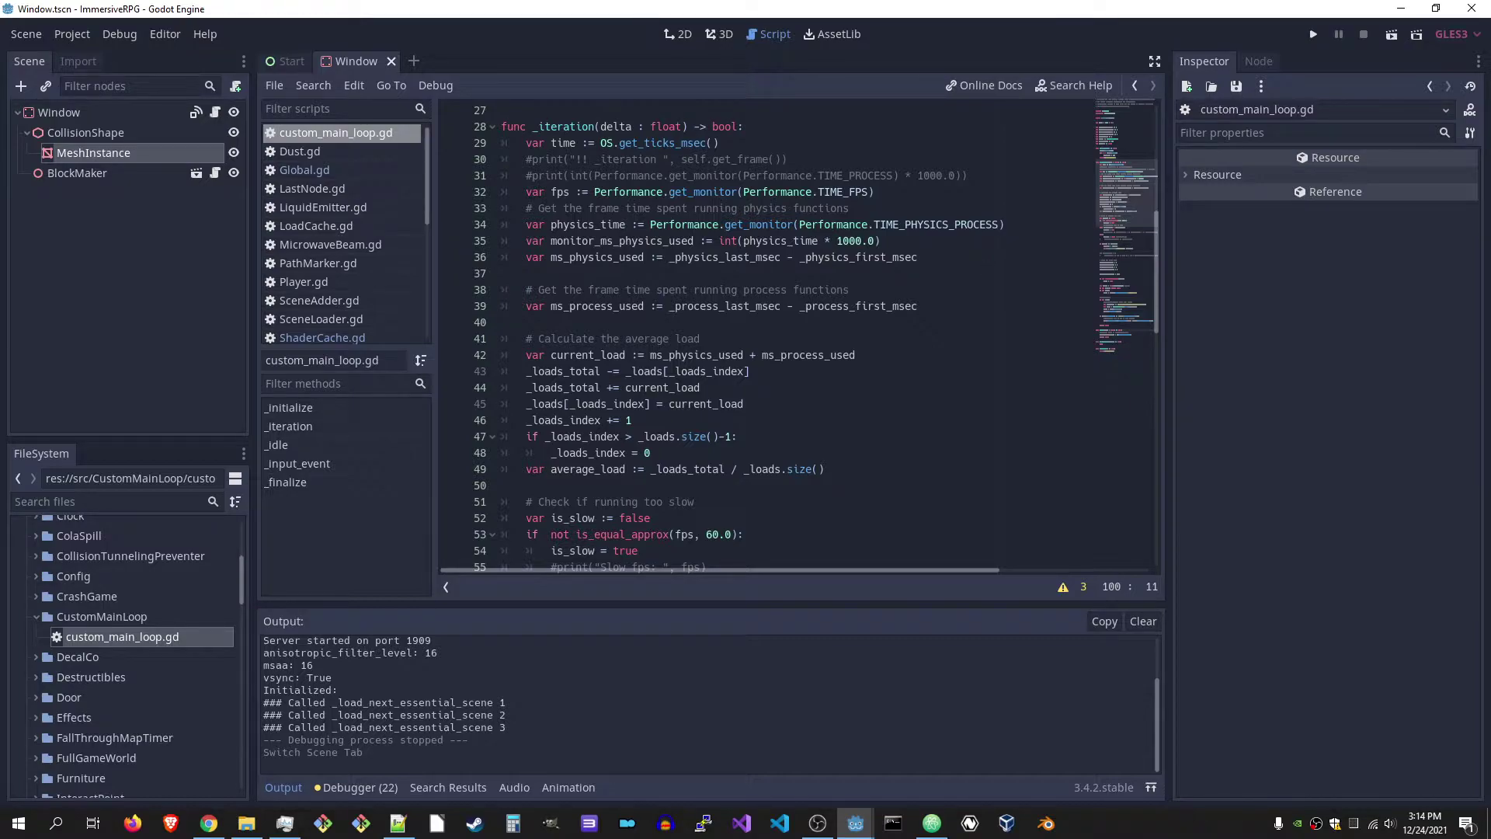
left_click(594, 191)
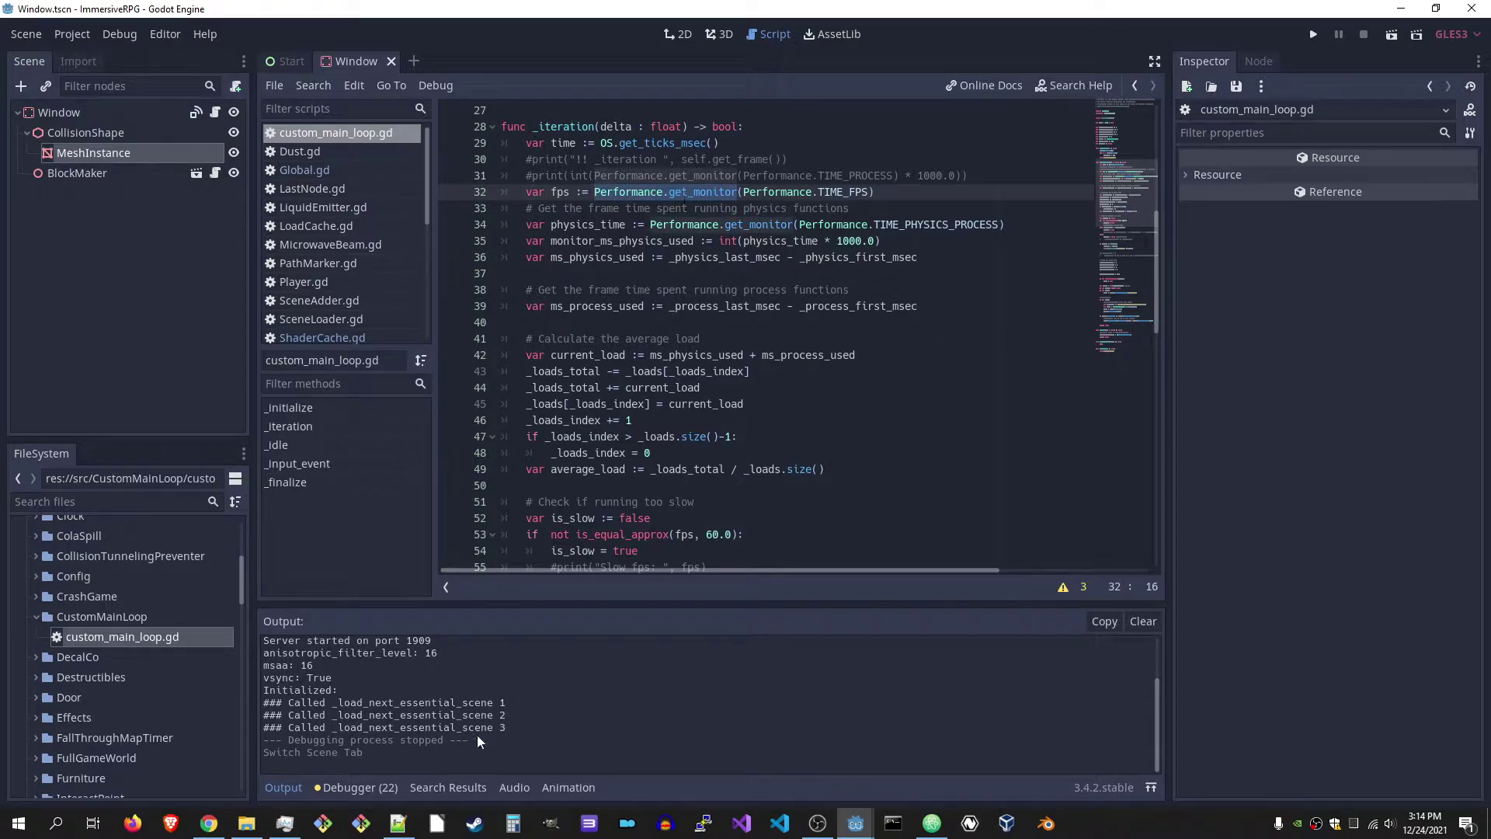
On the Performance docs page, highlight the TIME_PROCESS, TIME_PHYSICS_PROCESS and TIME_FPS monitors
left_click(207, 824)
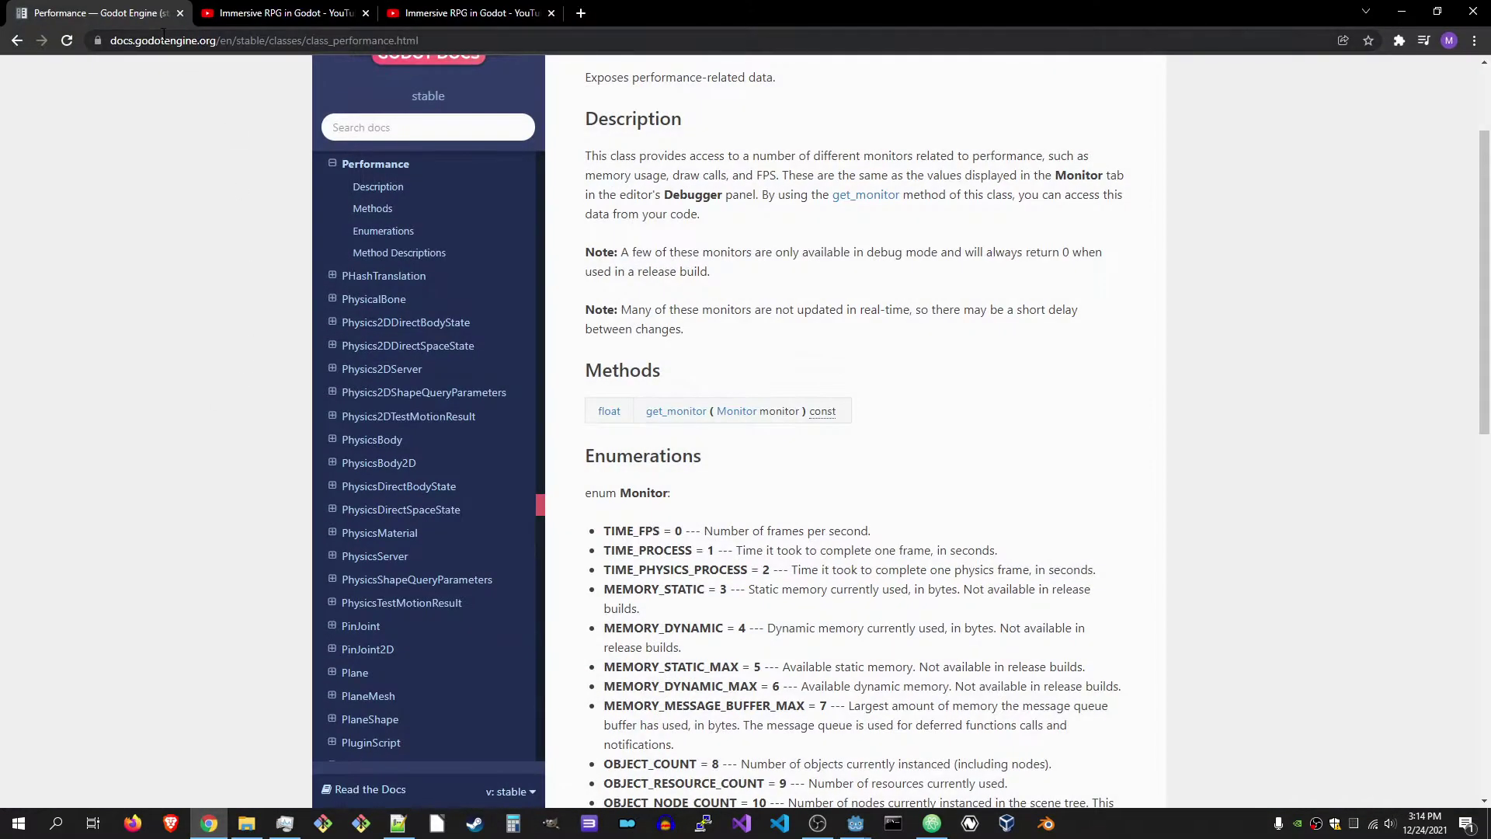
scroll(152, 232, "up", 2)
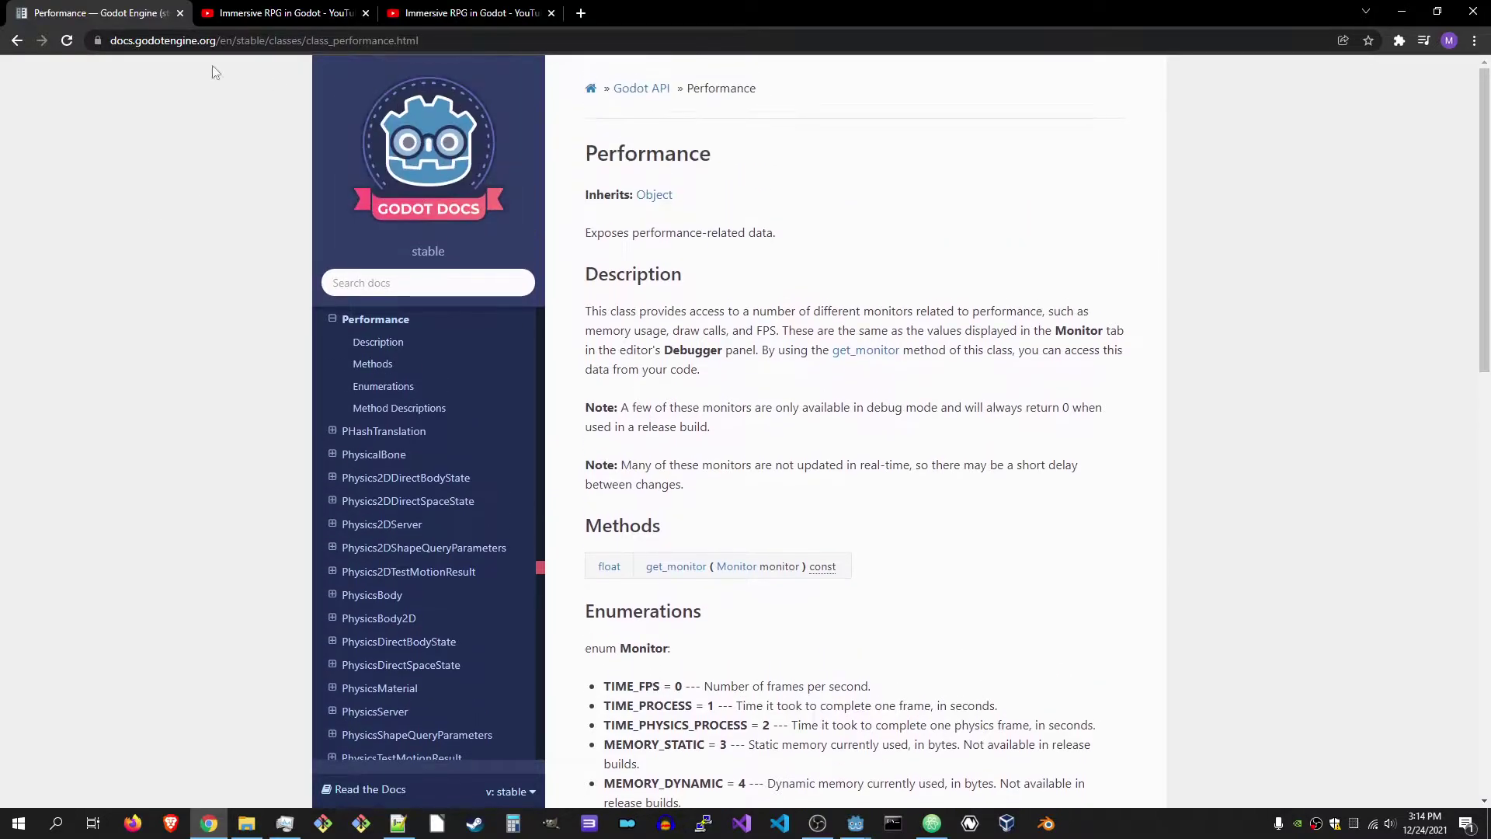
mouse_move(647, 154)
scroll(1317, 324, "down", 3)
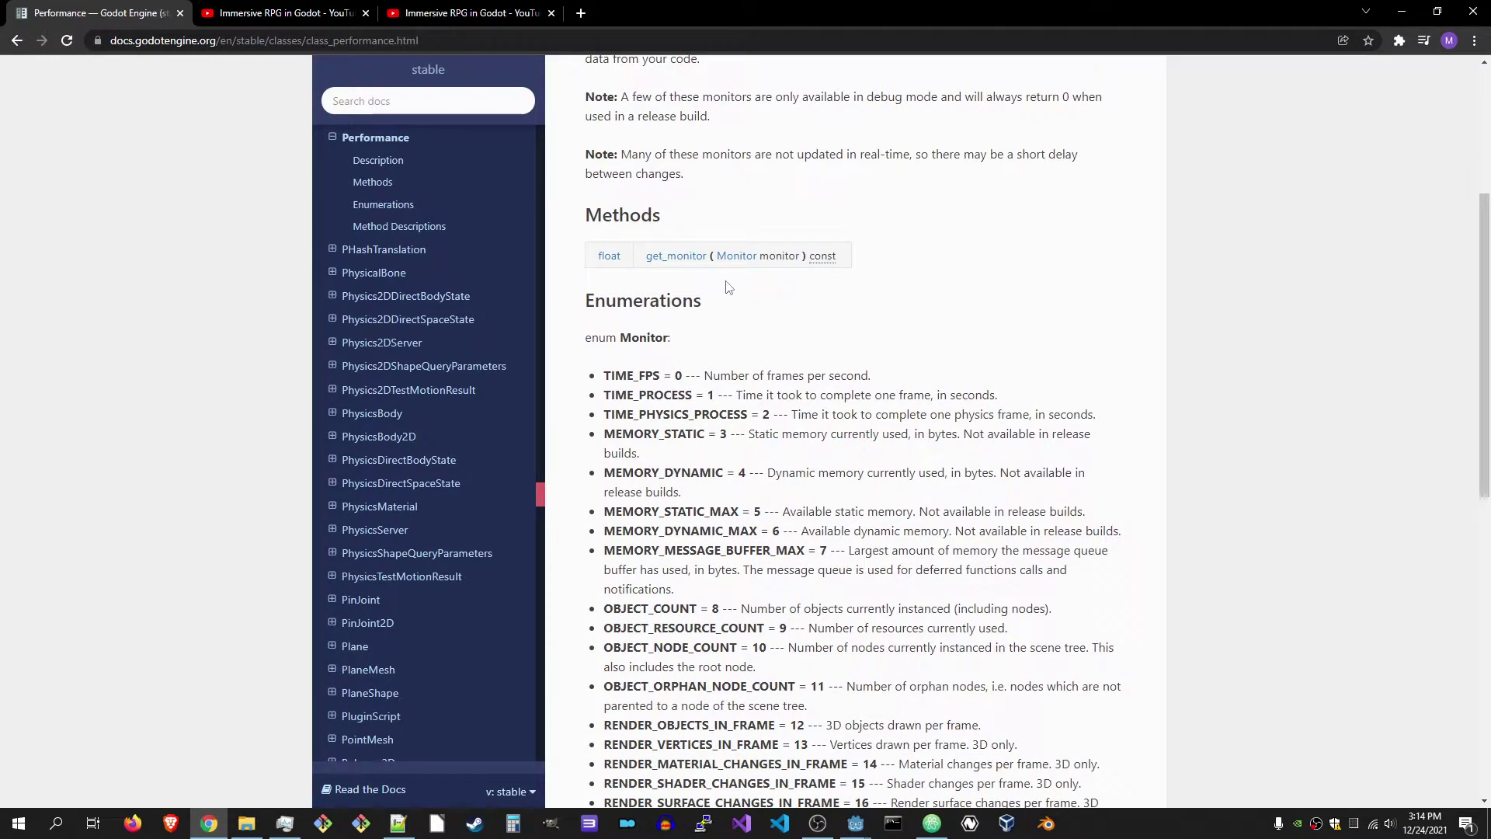
scroll(730, 289, "down", 1)
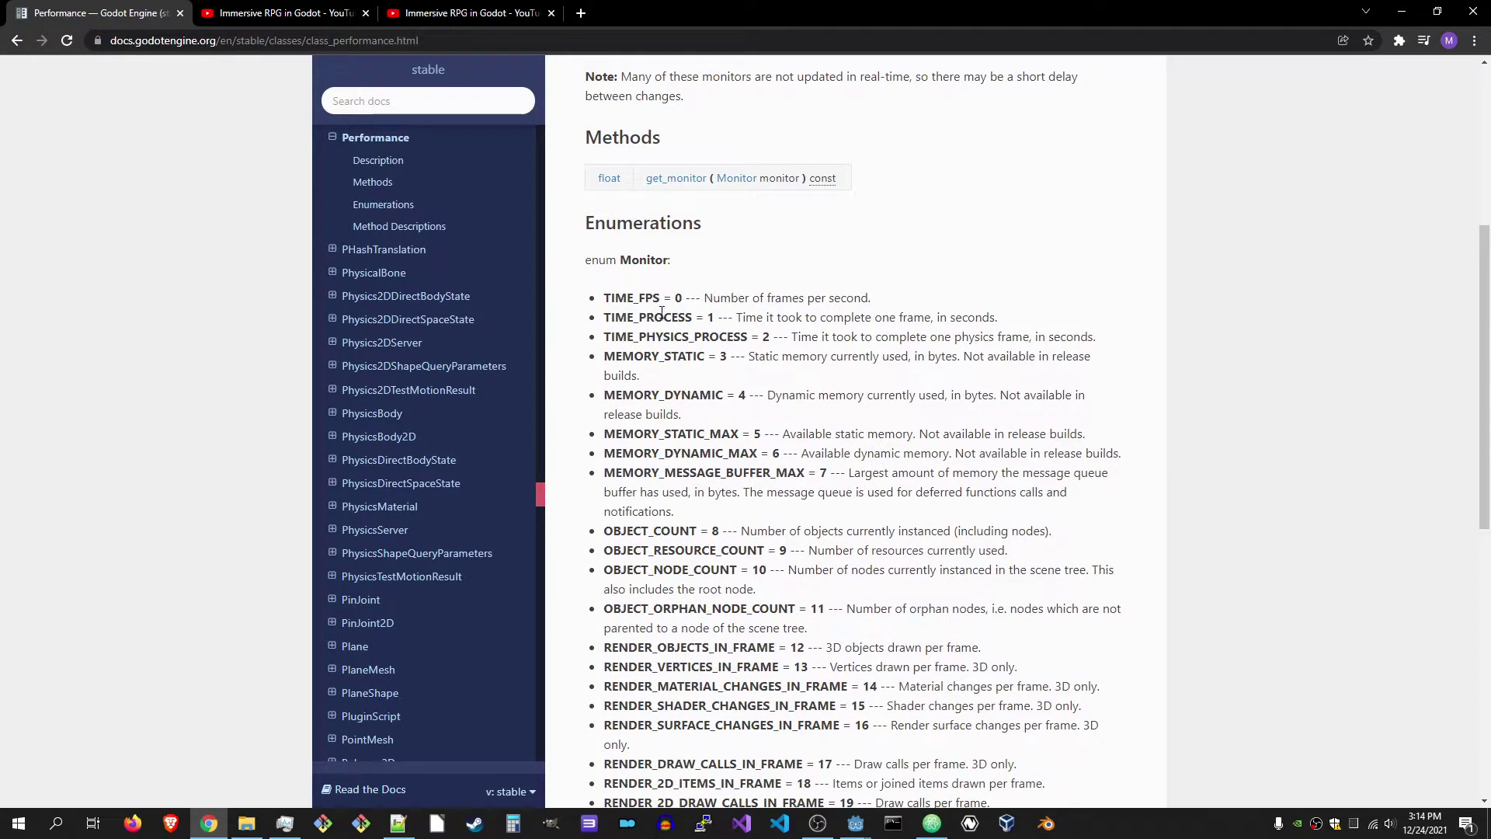
double_click(669, 317)
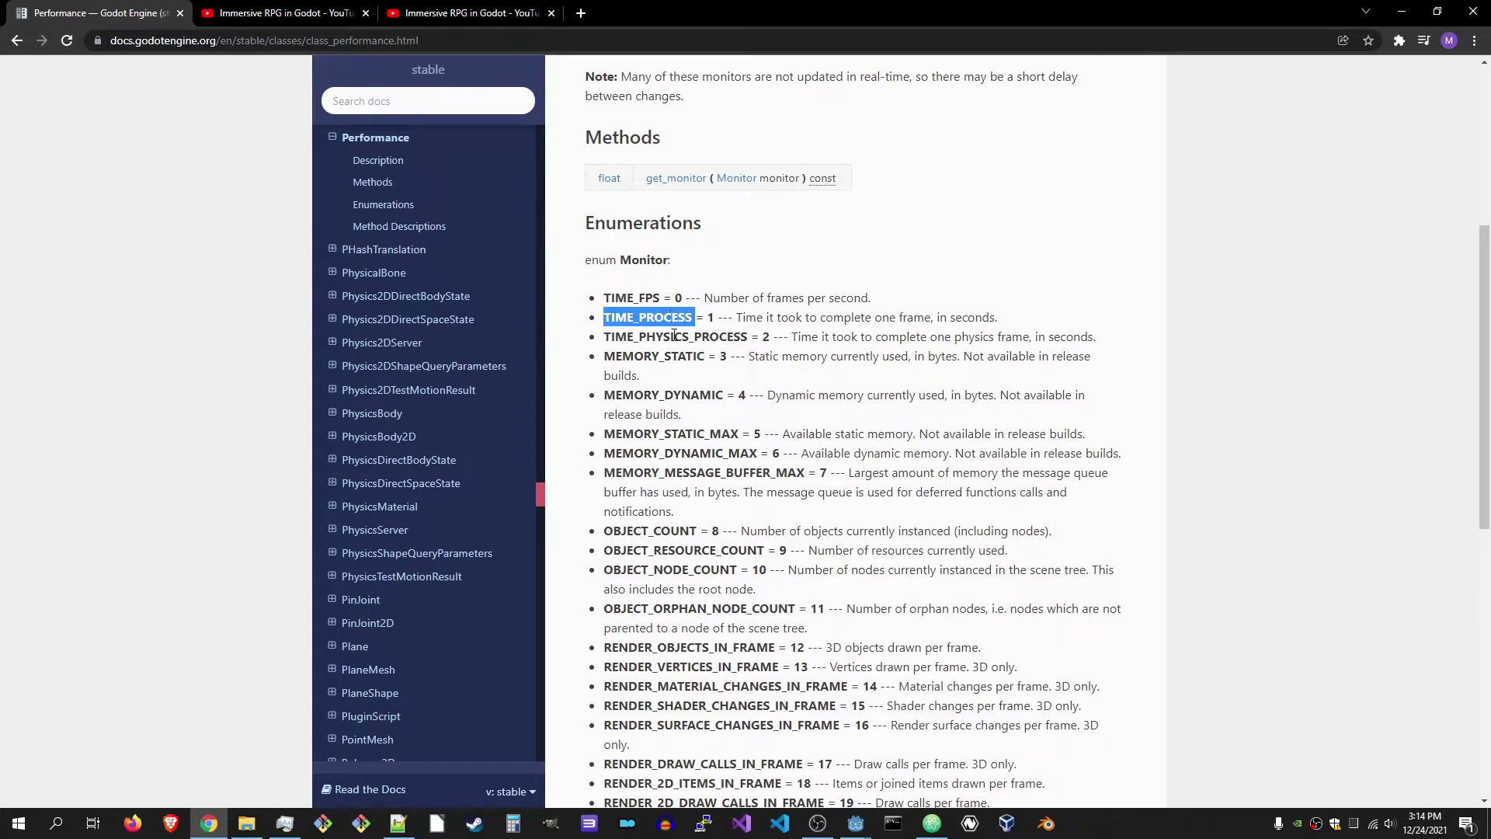
double_click(674, 336)
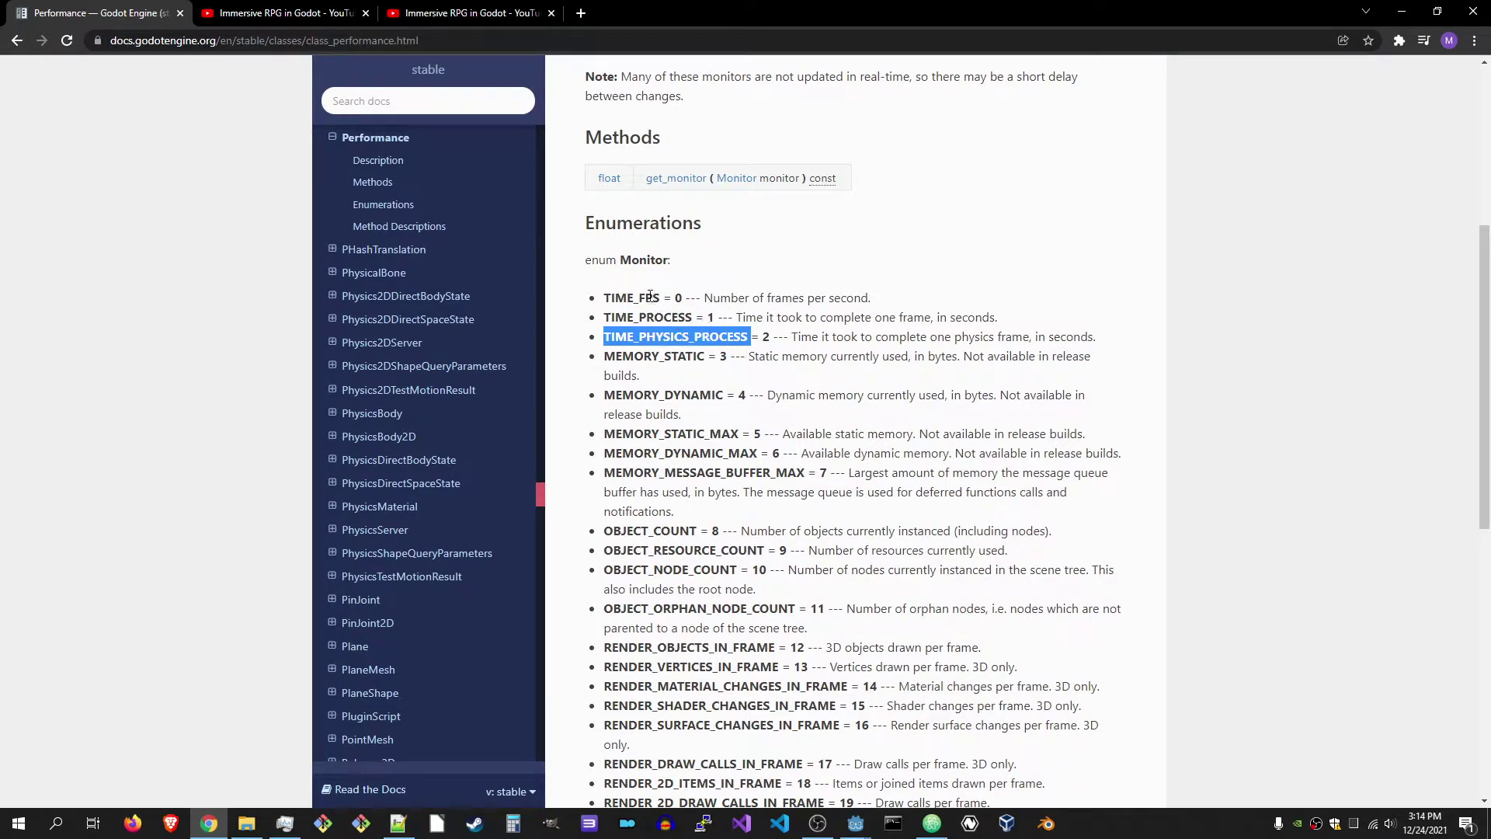
double_click(630, 298)
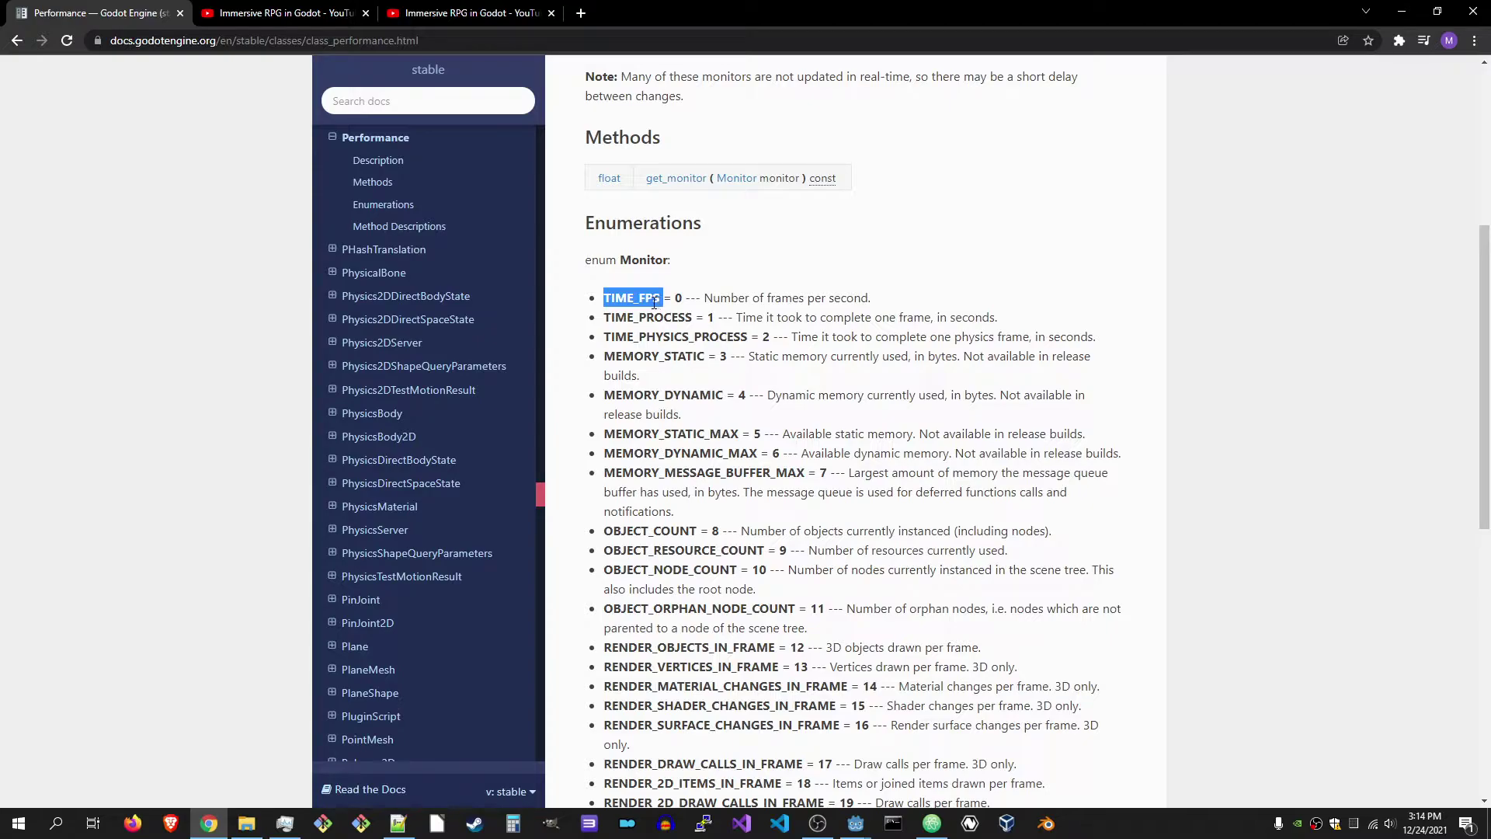
Repeatedly highlight TIME_PROCESS and TIME_PHYSICS_PROCESS while explaining the two monitors
double_click(660, 318)
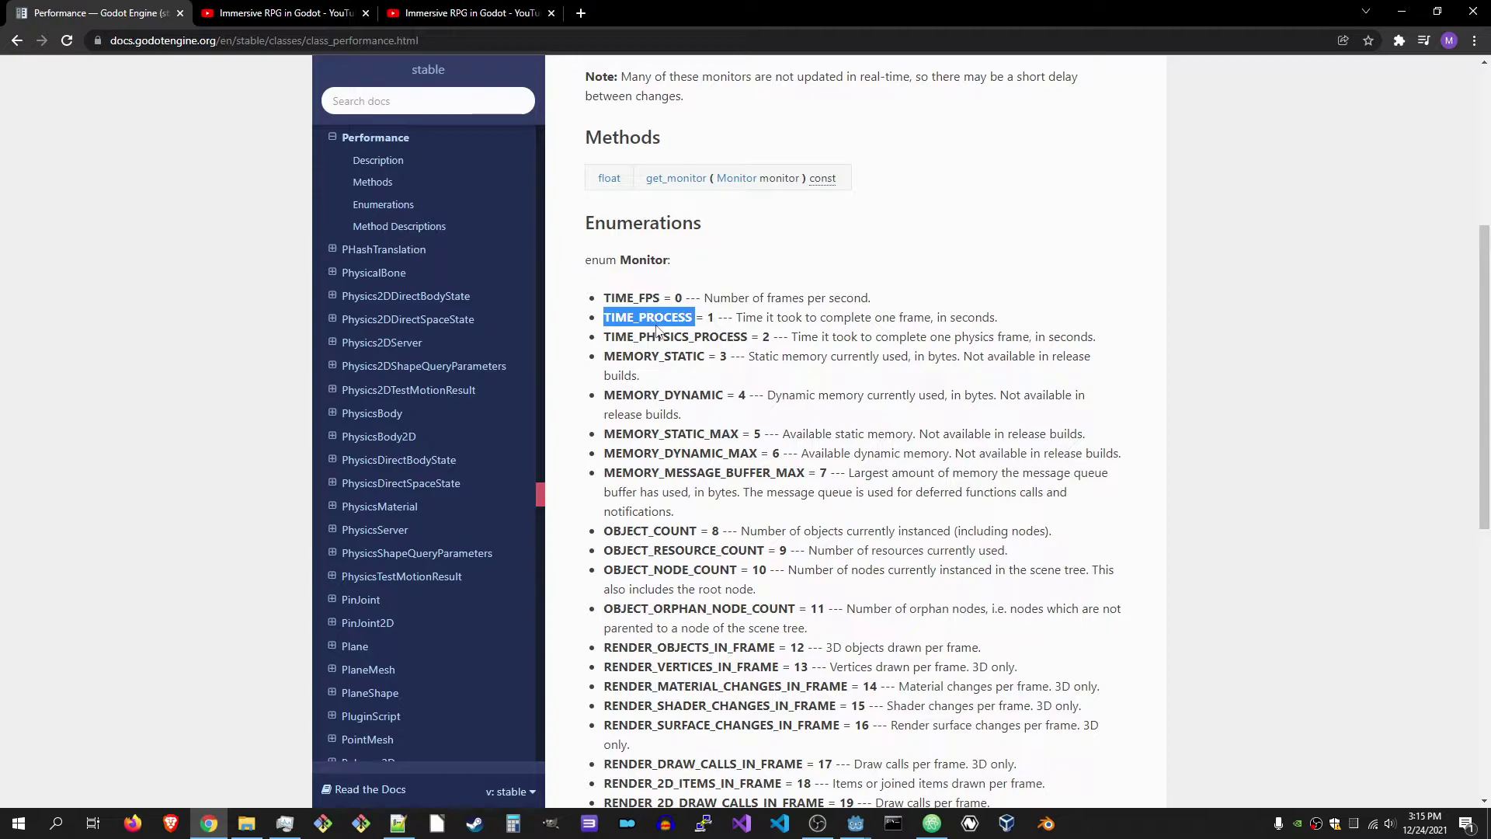
double_click(671, 338)
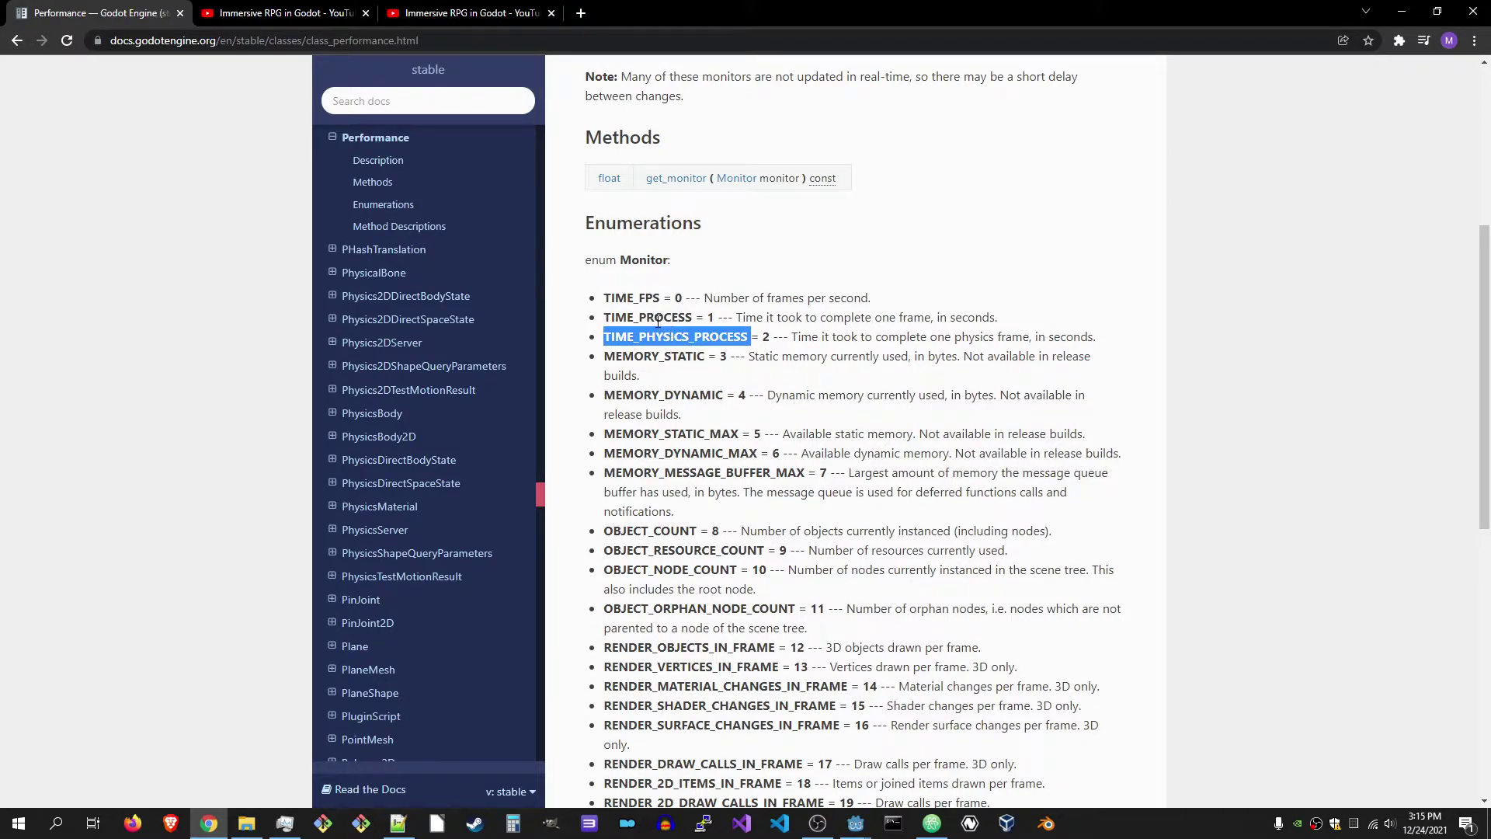
double_click(659, 318)
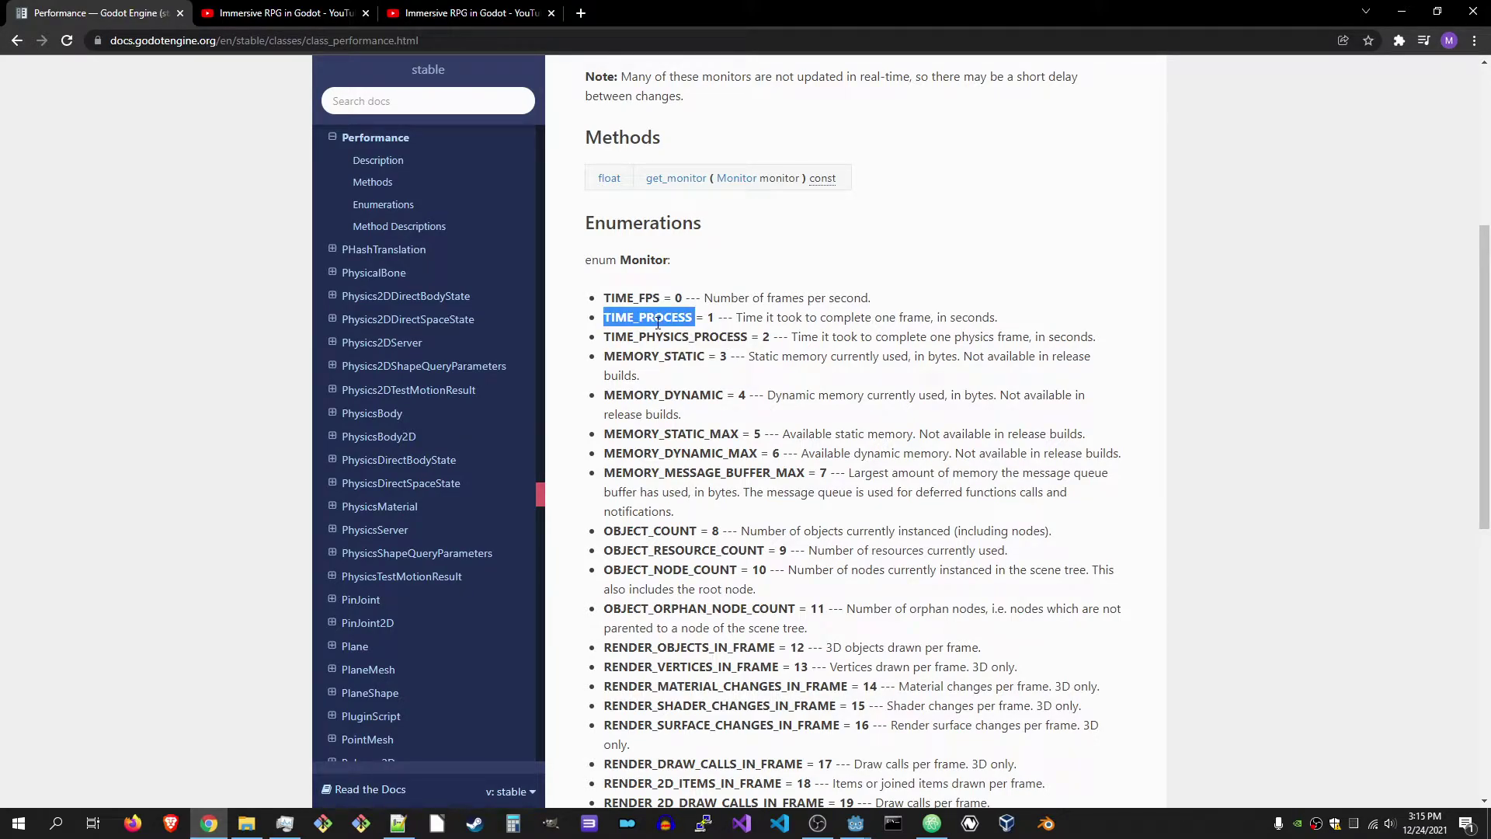
double_click(672, 336)
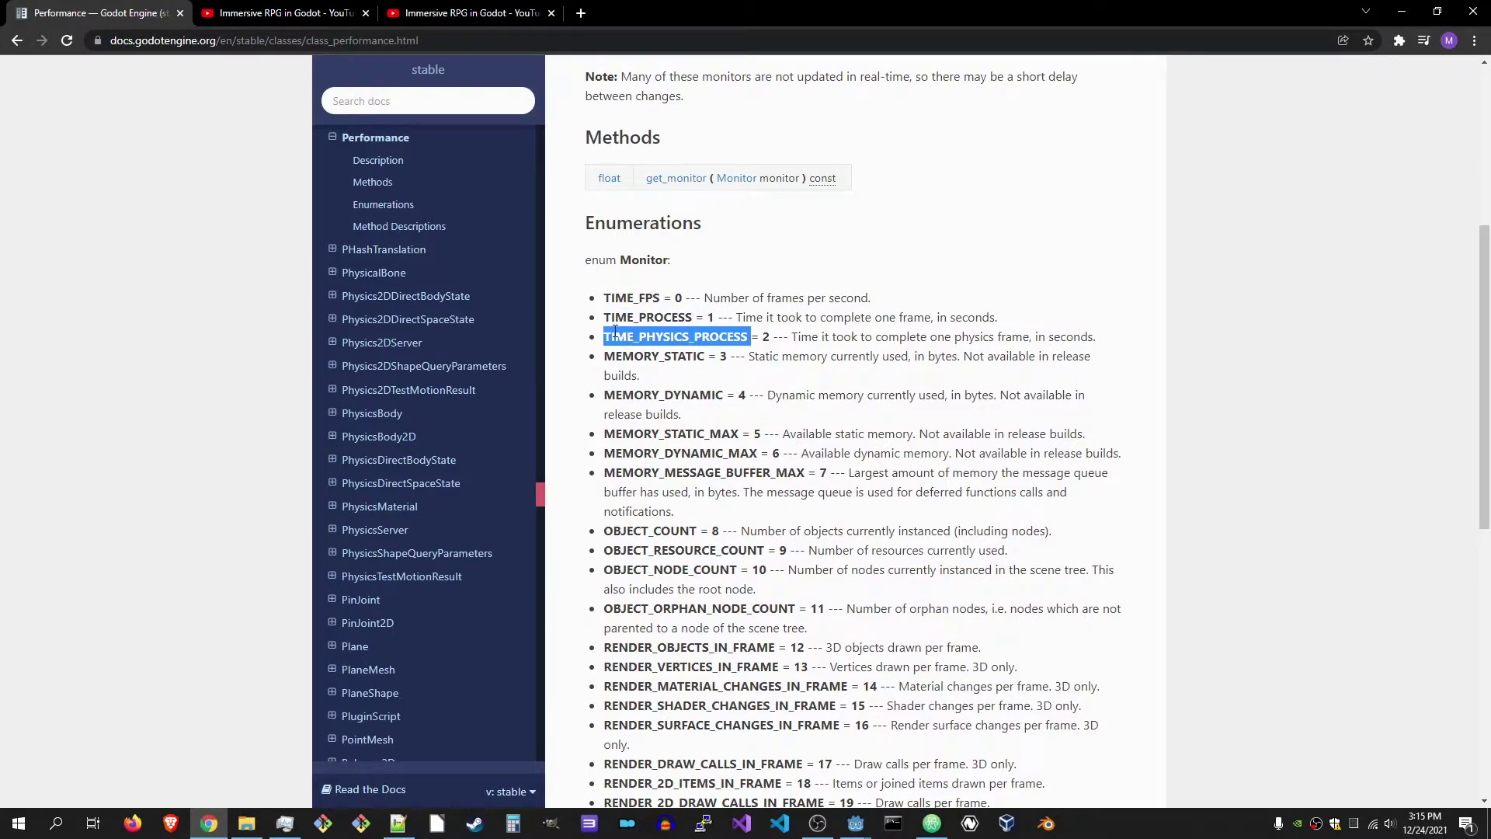
left_click(659, 318)
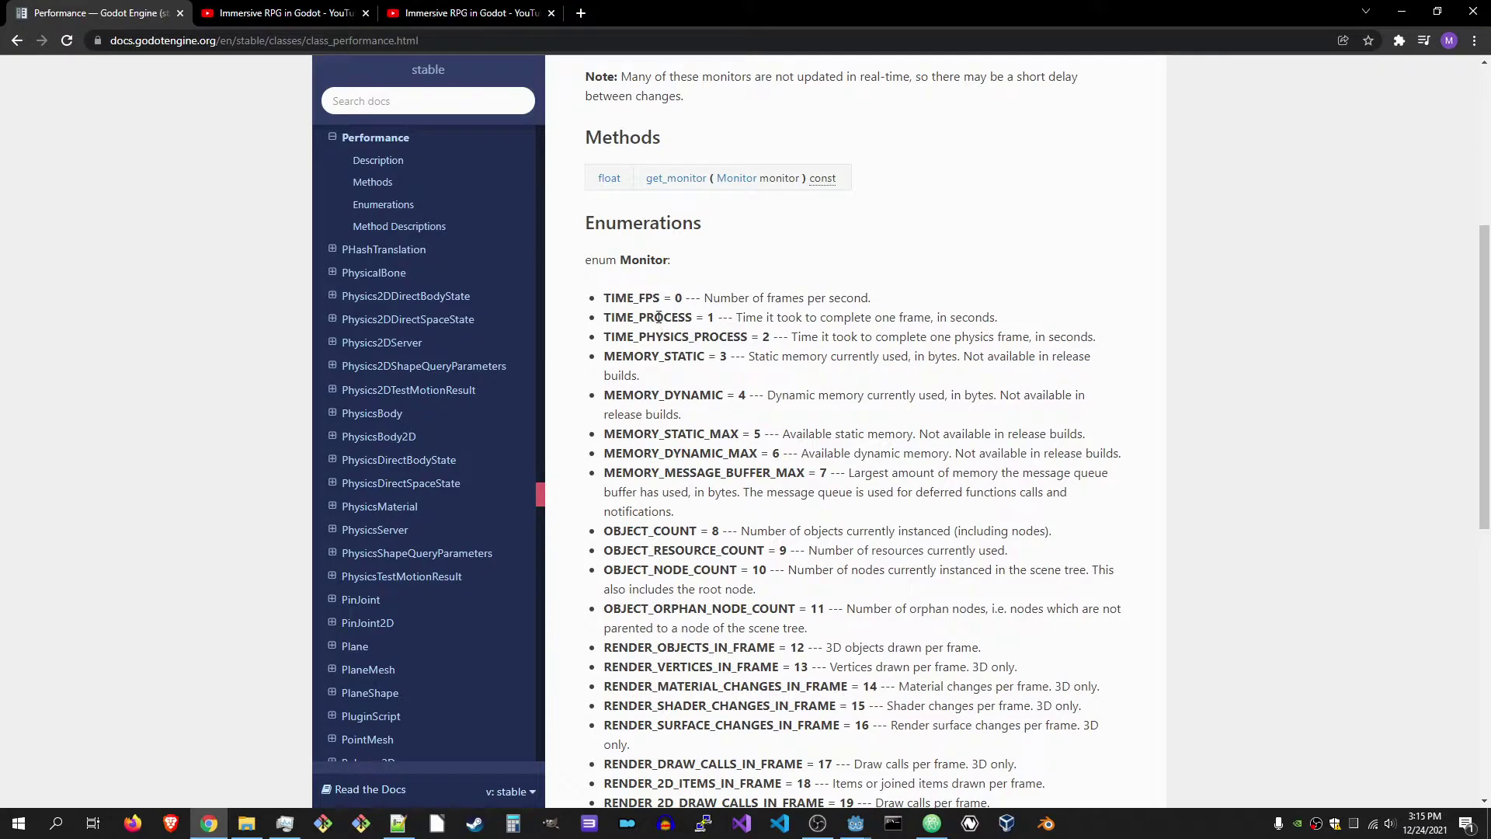
double_click(659, 317)
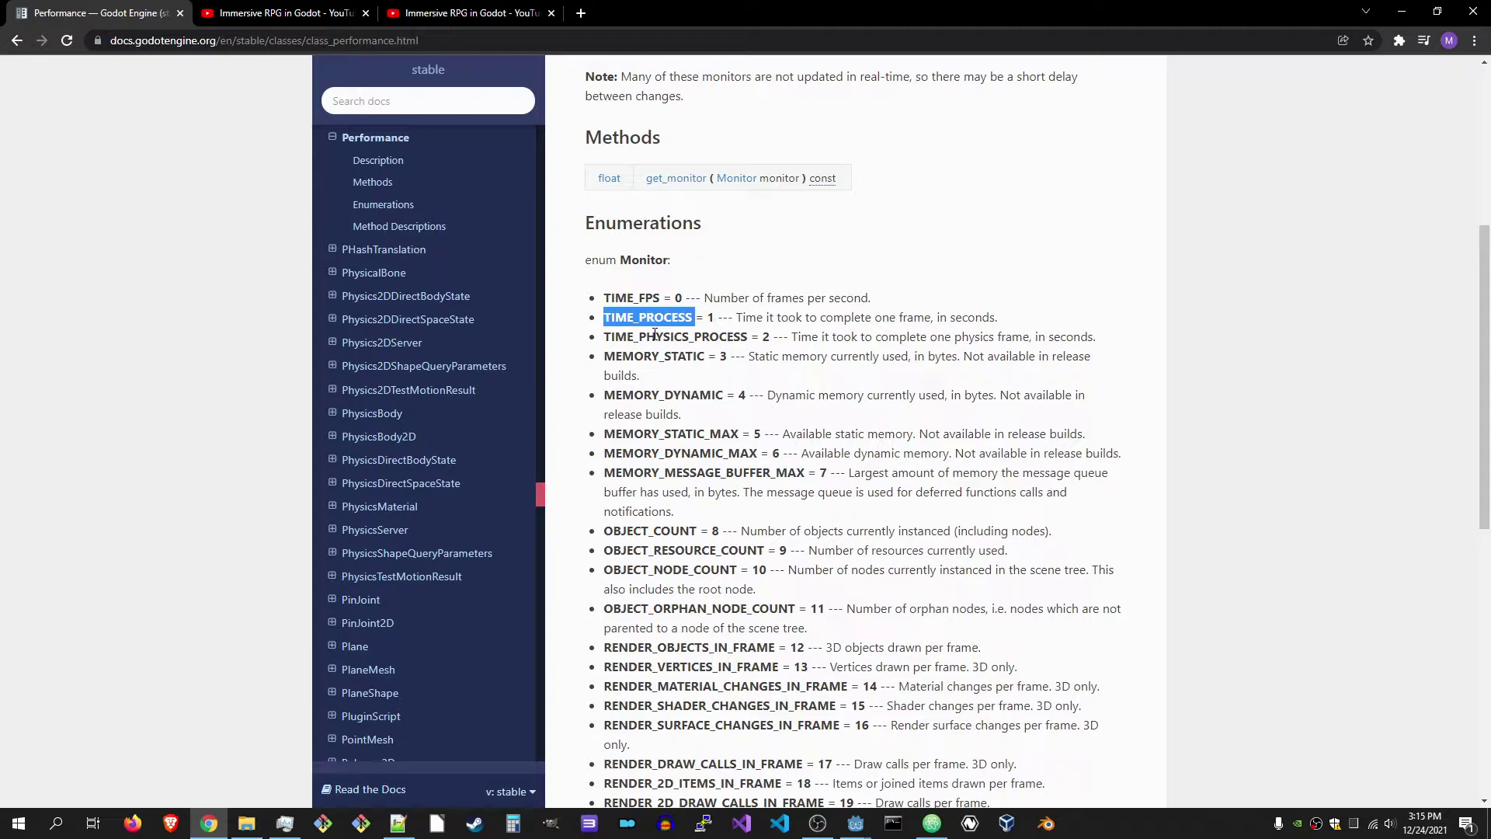
double_click(656, 335)
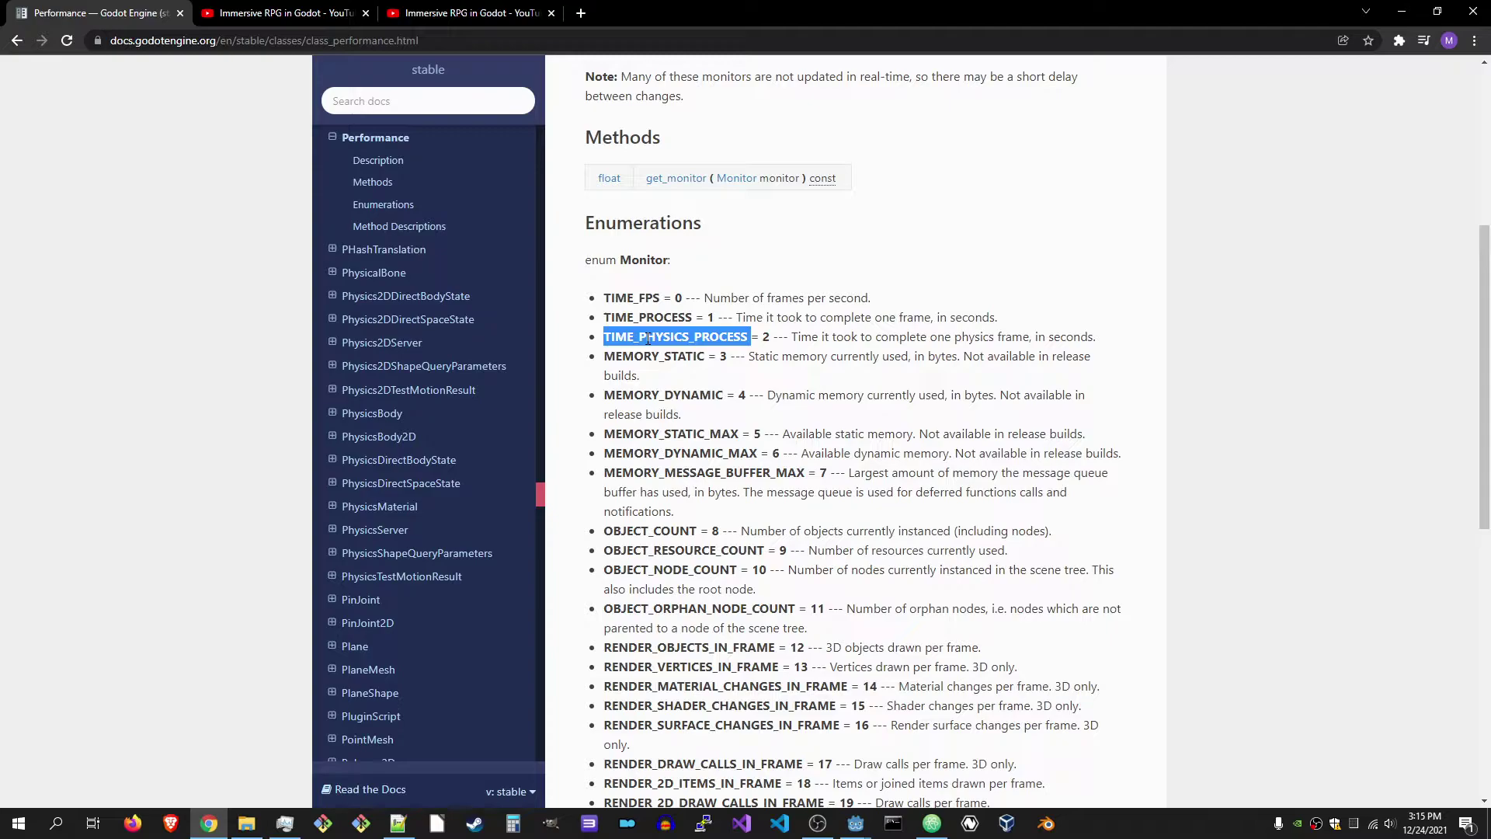
Back in custom_main_loop.gd, highlight the FPS and physics-time lines and TIME_PHYSICS_PROCESS
key("alt+Tab")
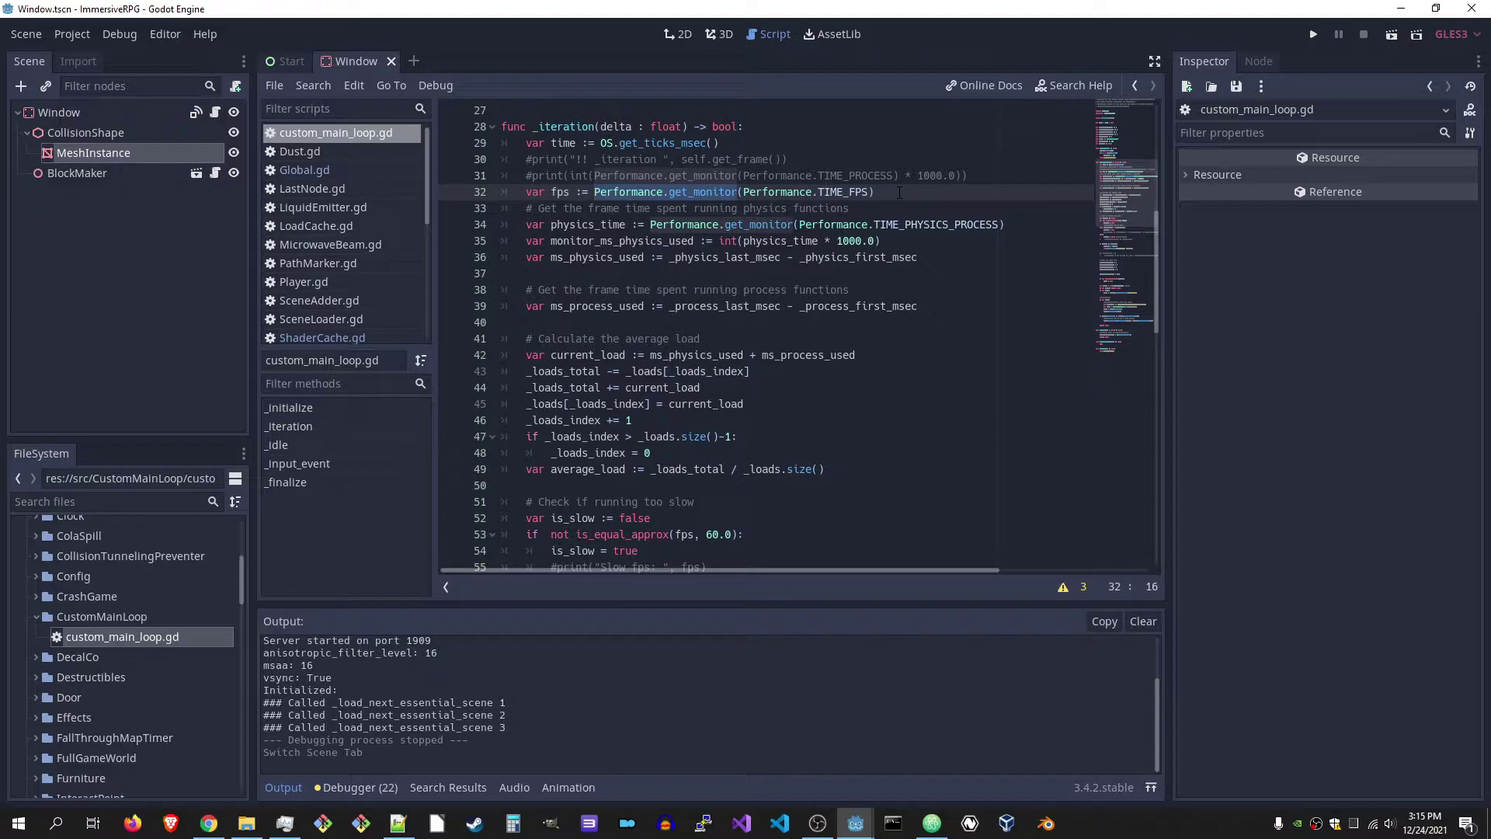
left_click(899, 193)
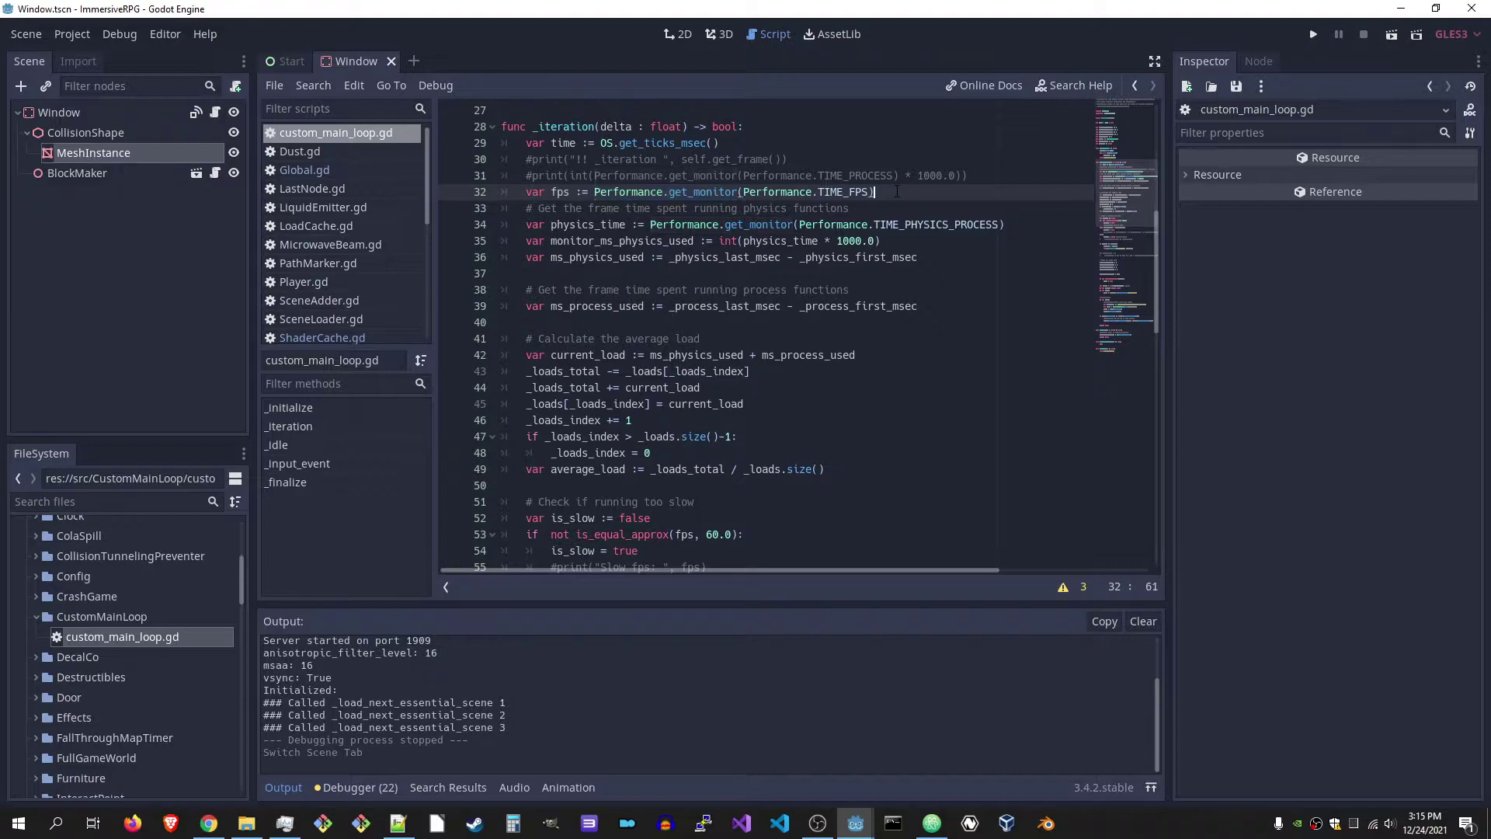
left_click_drag(1014, 225, 418, 192)
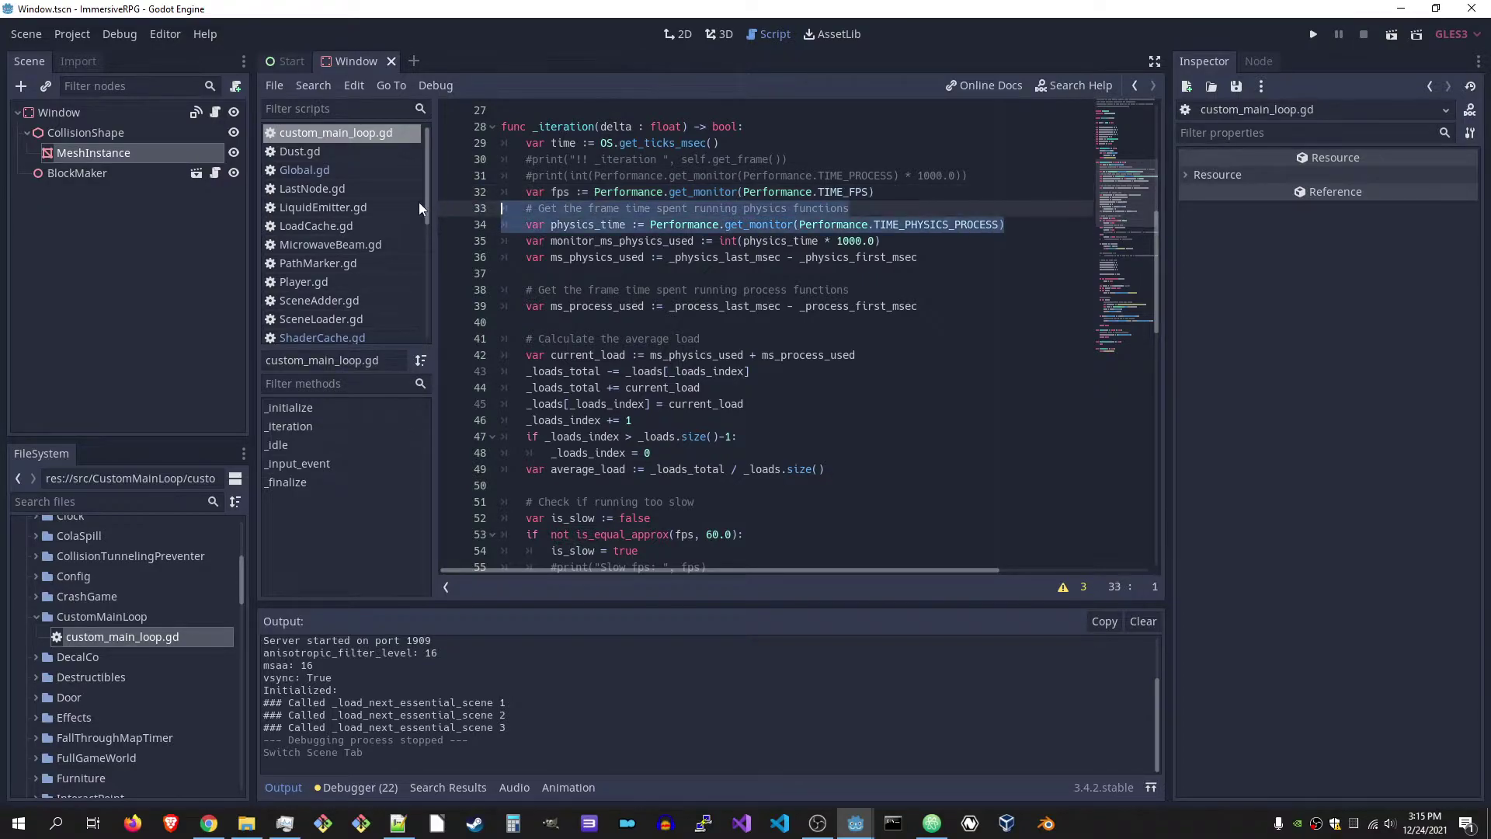
left_click(1023, 240)
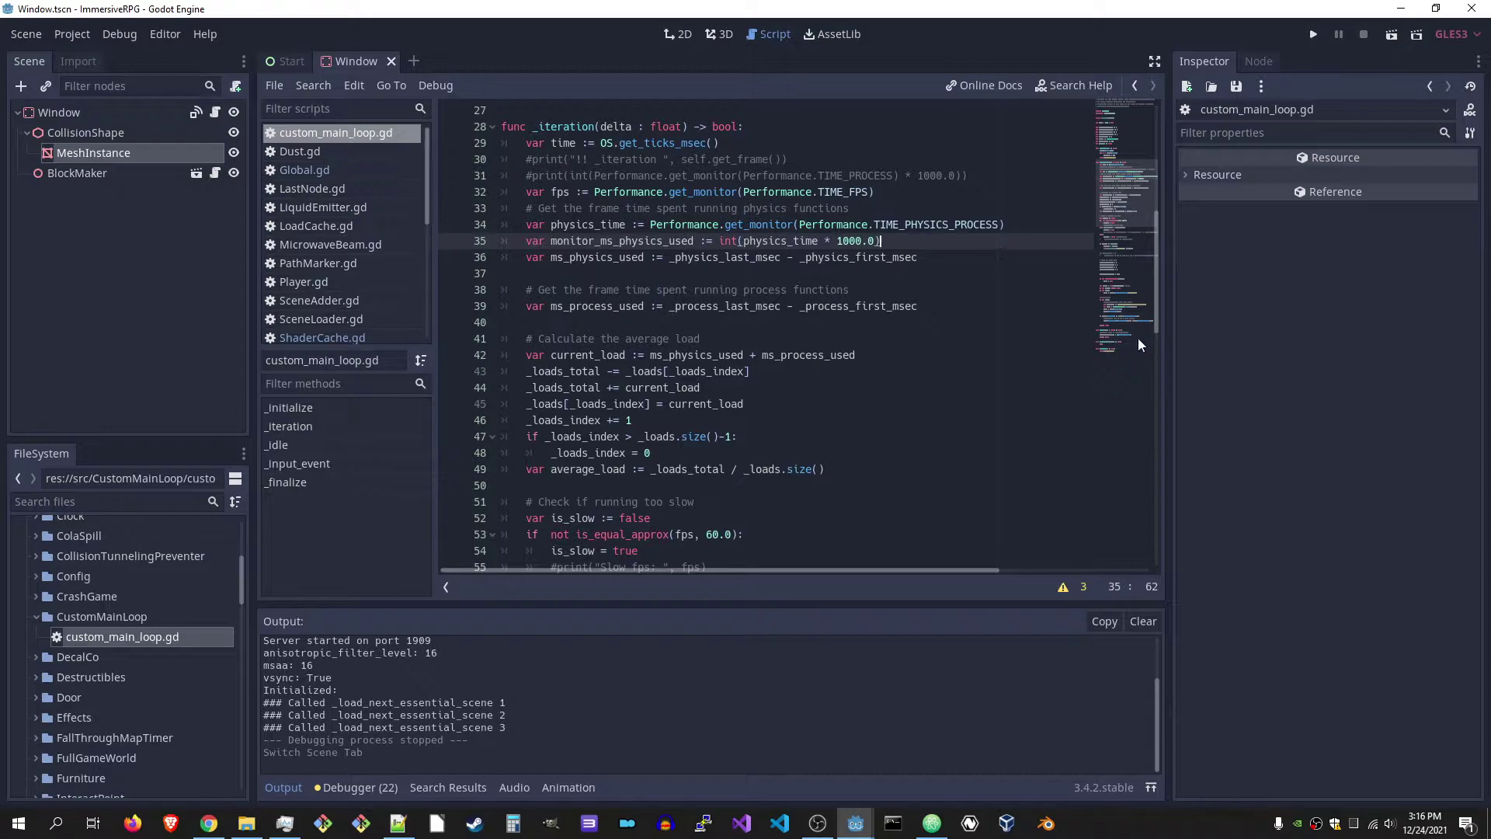
double_click(936, 225)
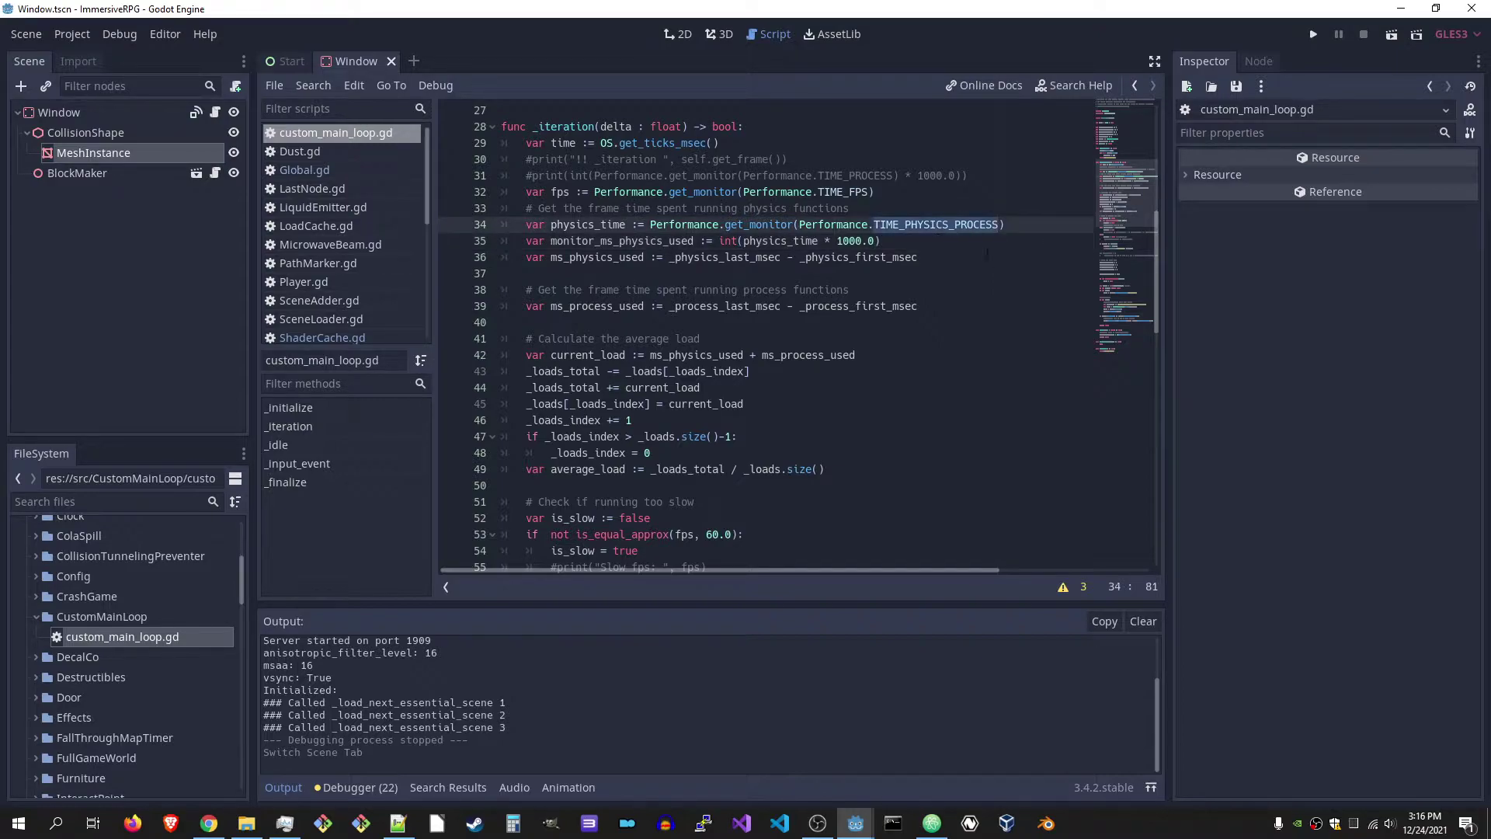
left_click(956, 239)
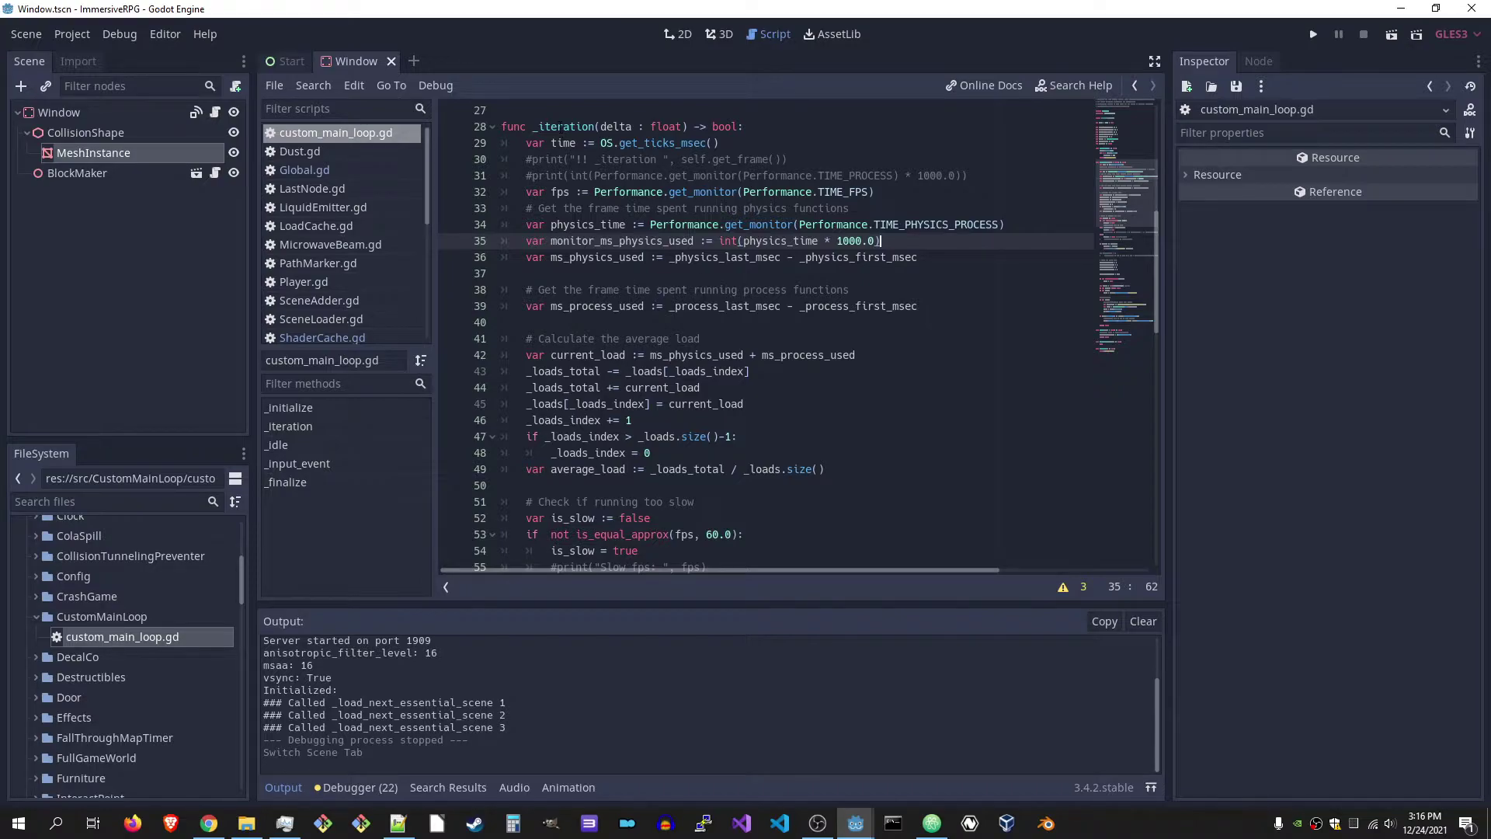
Highlight the _iteration name and current-ticks line, then focus the project file search
double_click(571, 127)
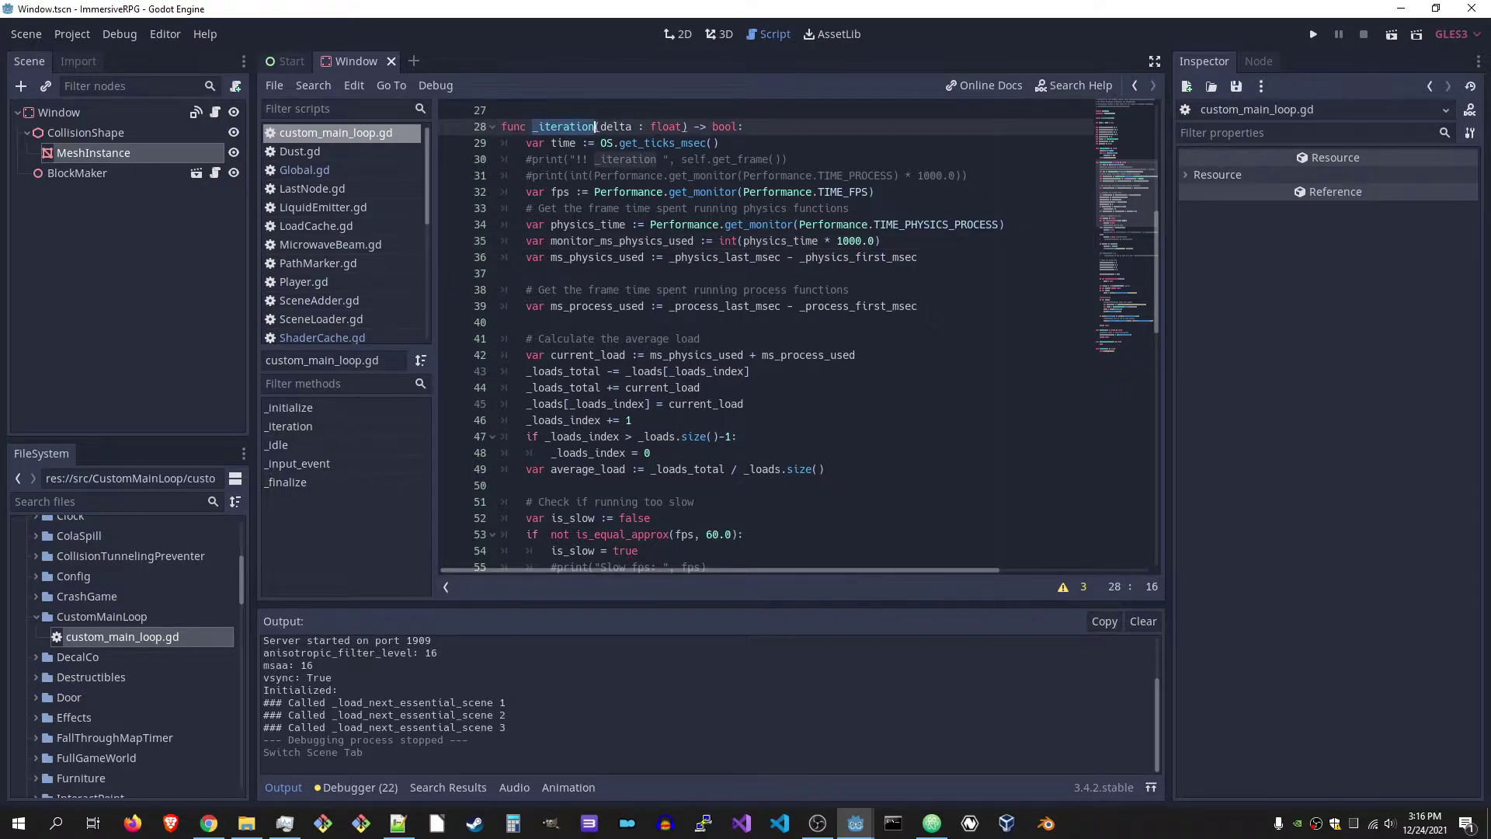
left_click_drag(719, 142, 525, 142)
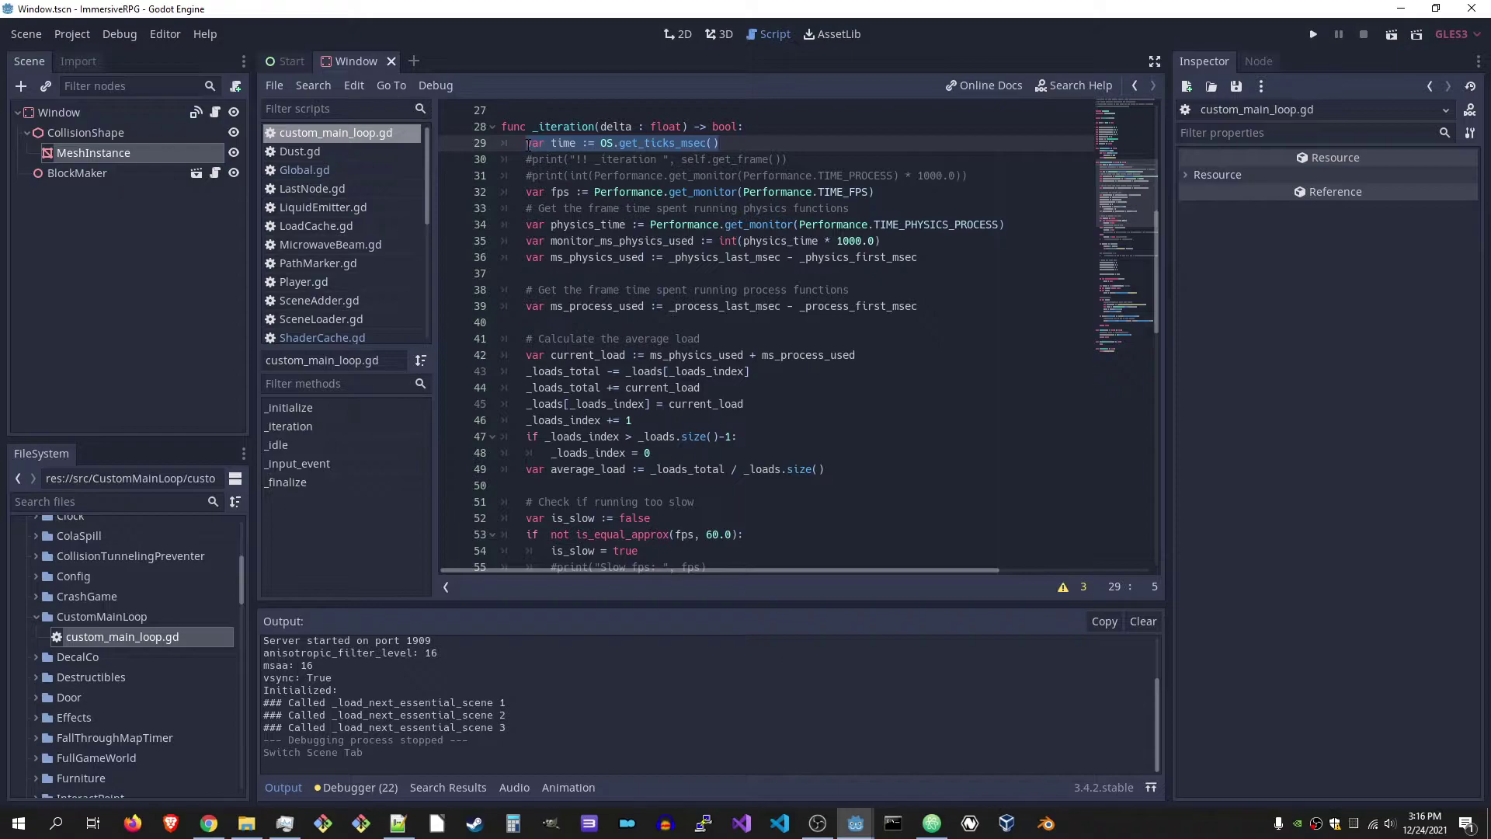
left_click(114, 499)
type("last")
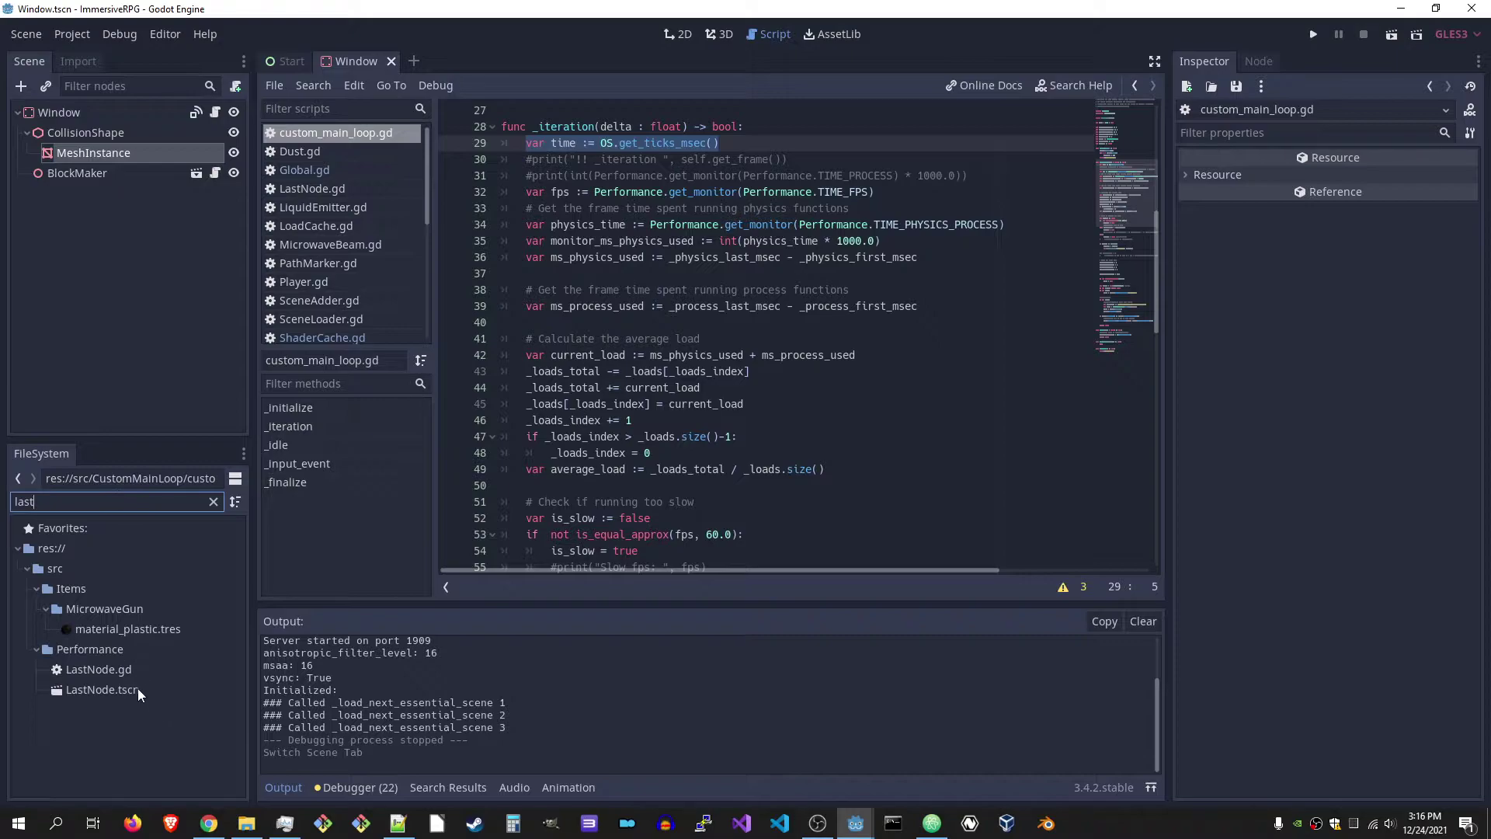
Open LastNode.gd and point out its physics and process timestamp lines
double_click(137, 672)
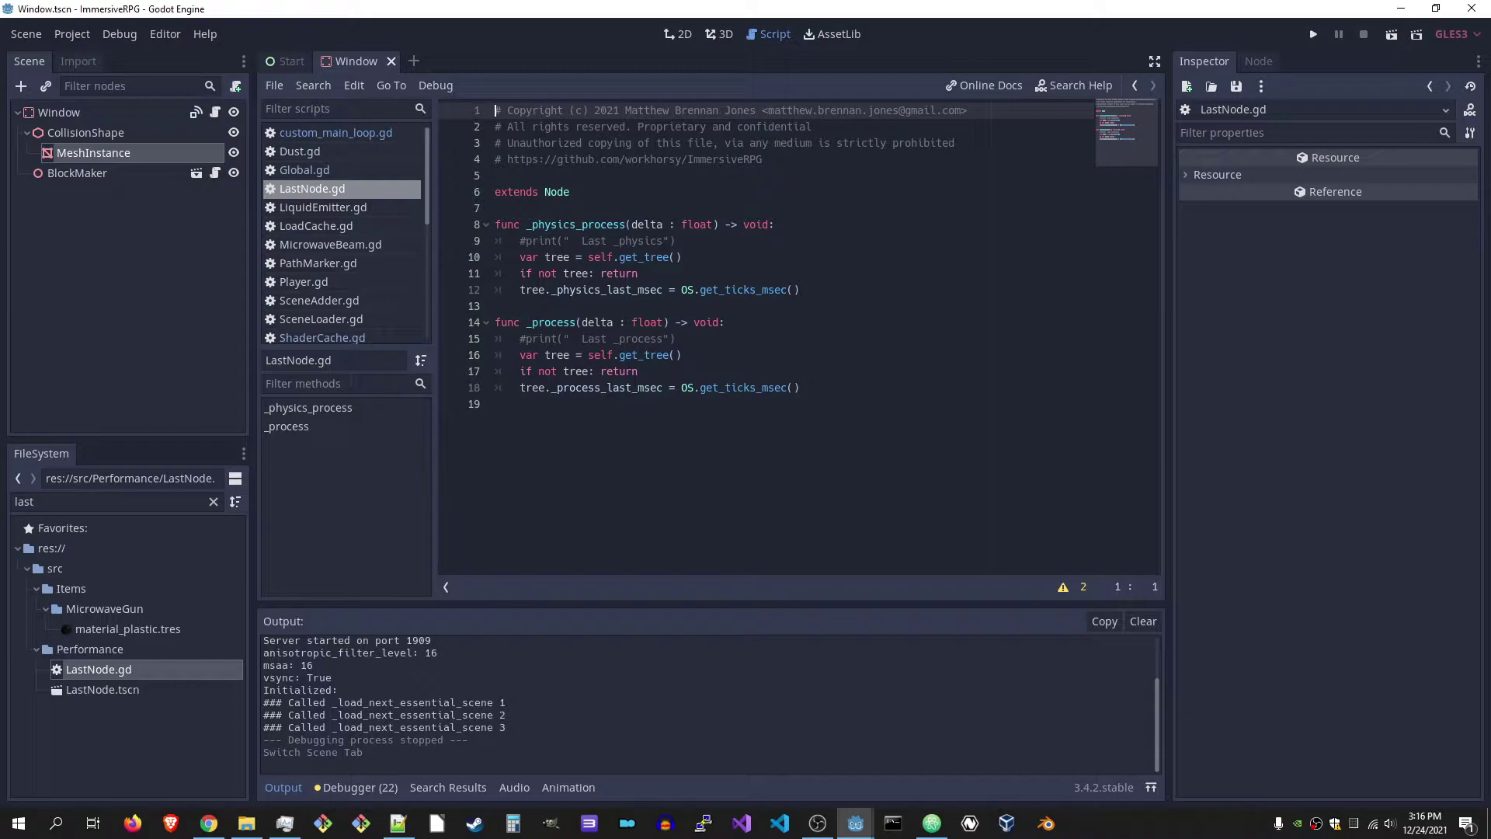
left_click(851, 292)
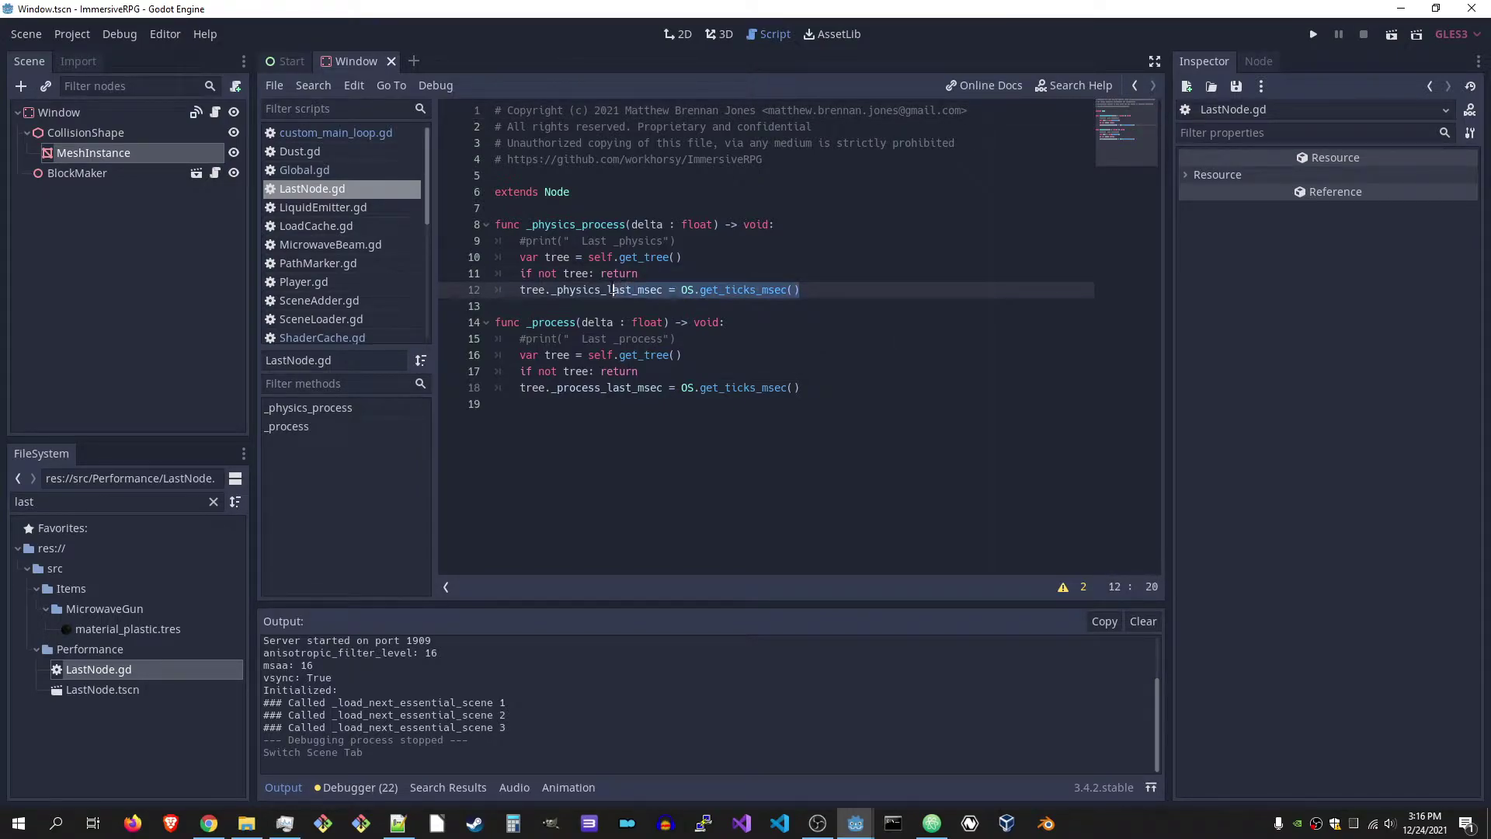
left_click(521, 290)
left_click(842, 388)
left_click_drag(842, 388, 501, 388)
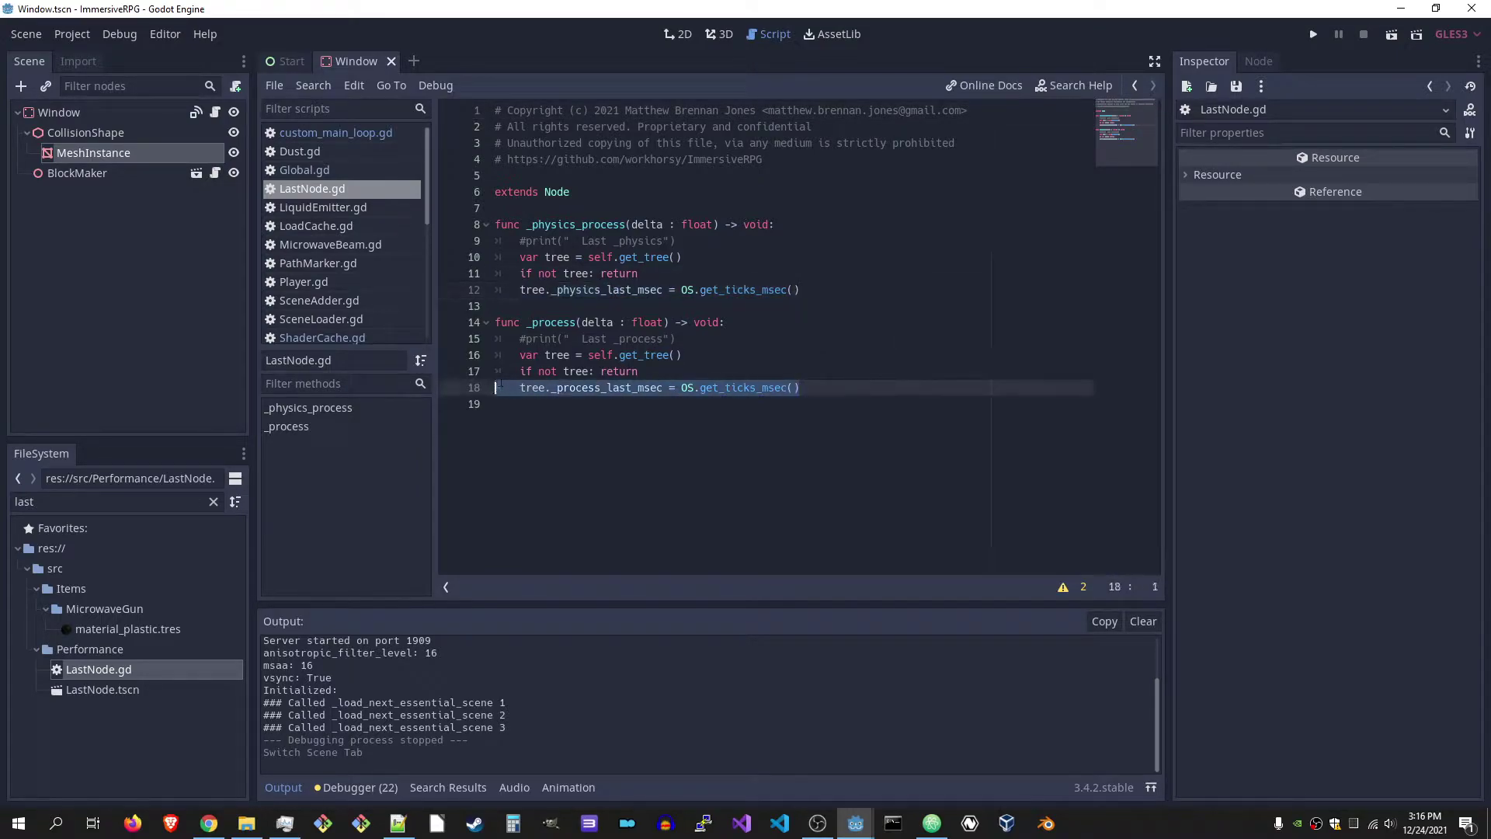
left_click(521, 388)
Switch between custom_main_loop.gd, highlighting _iteration, and LastNode.gd in the script list
left_click(338, 138)
double_click(567, 126)
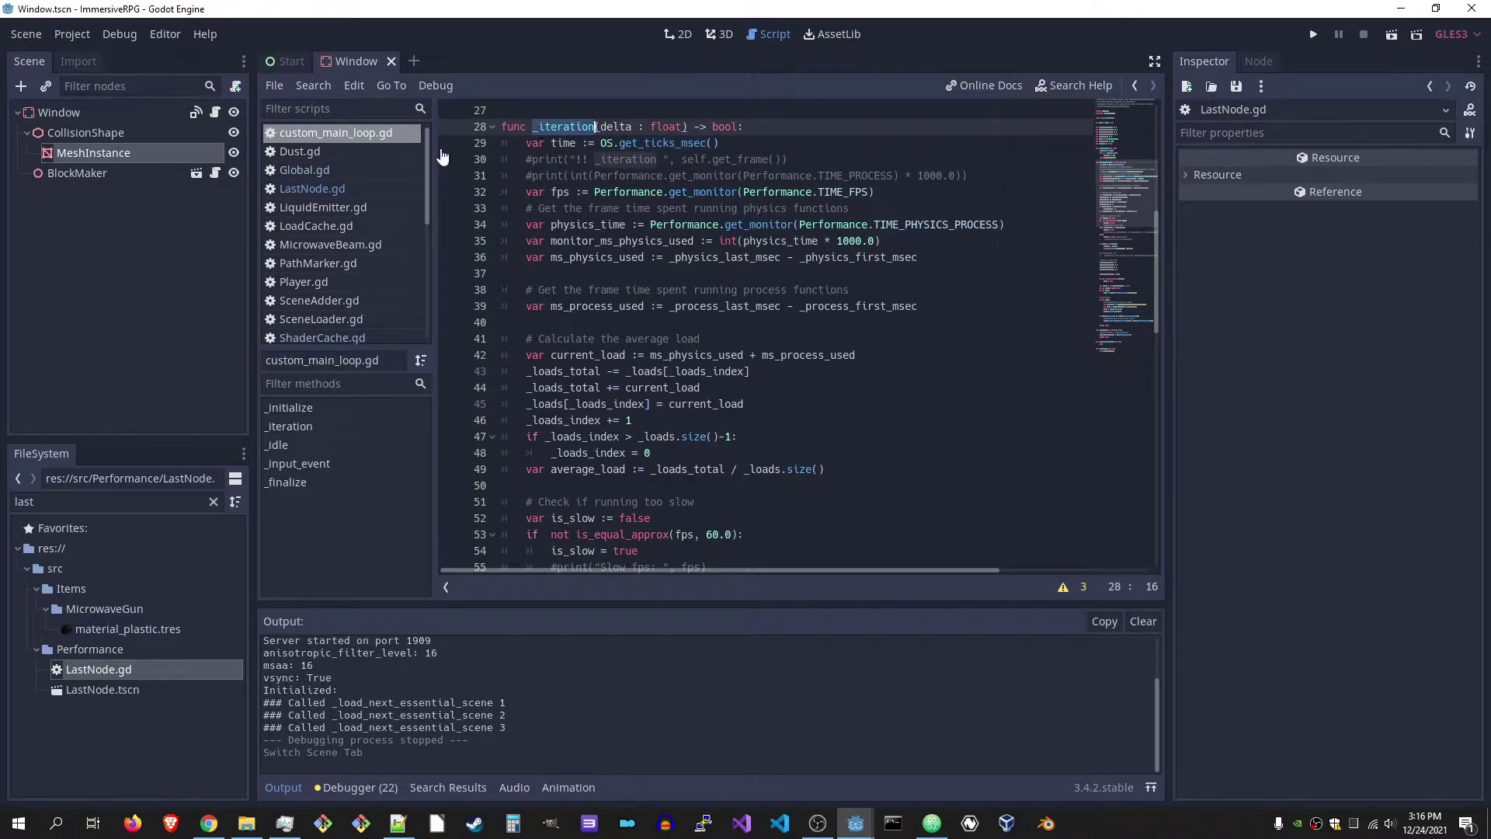
left_click(368, 189)
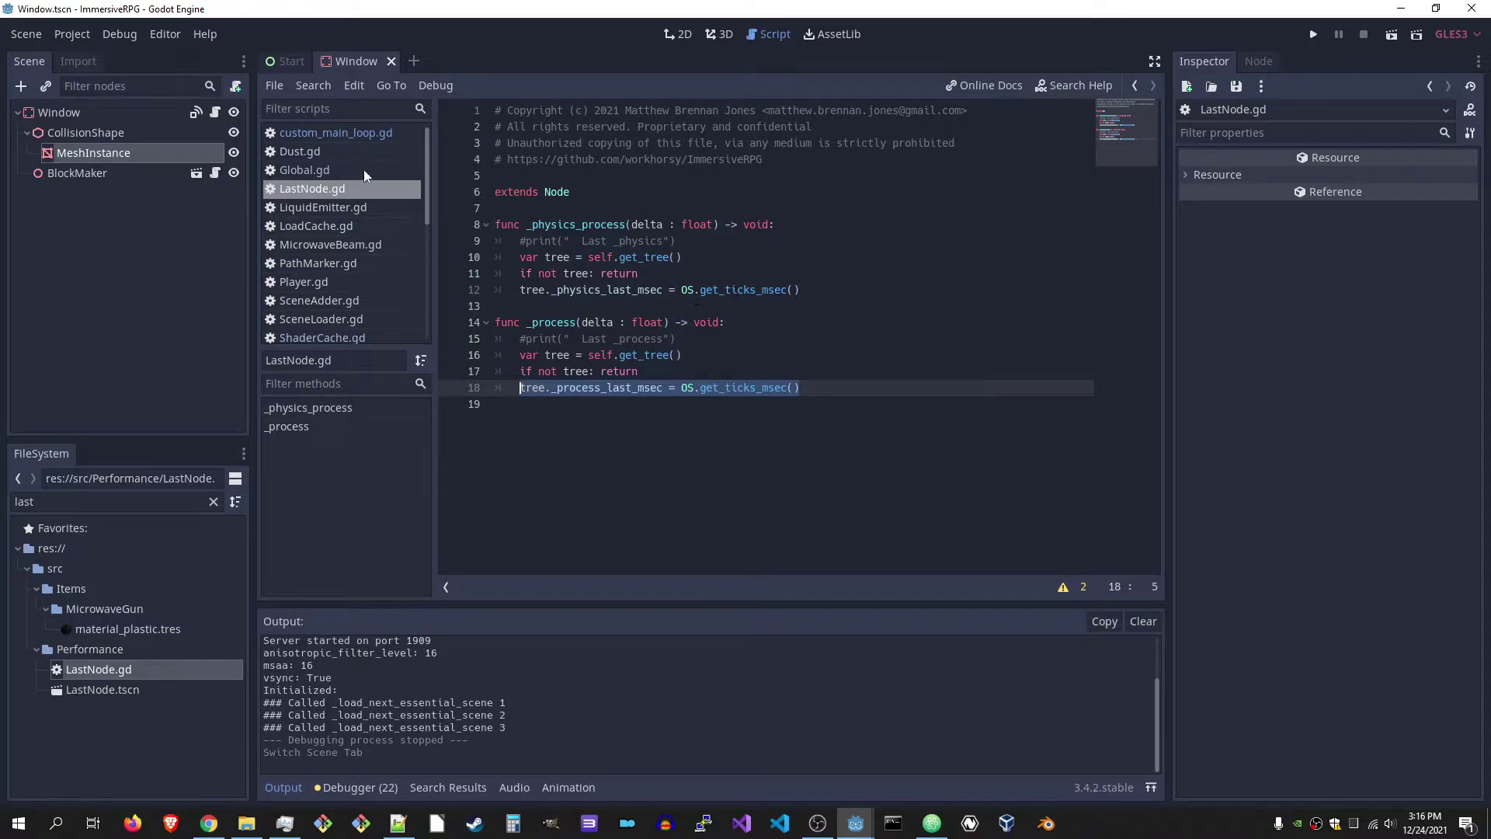
left_click(349, 138)
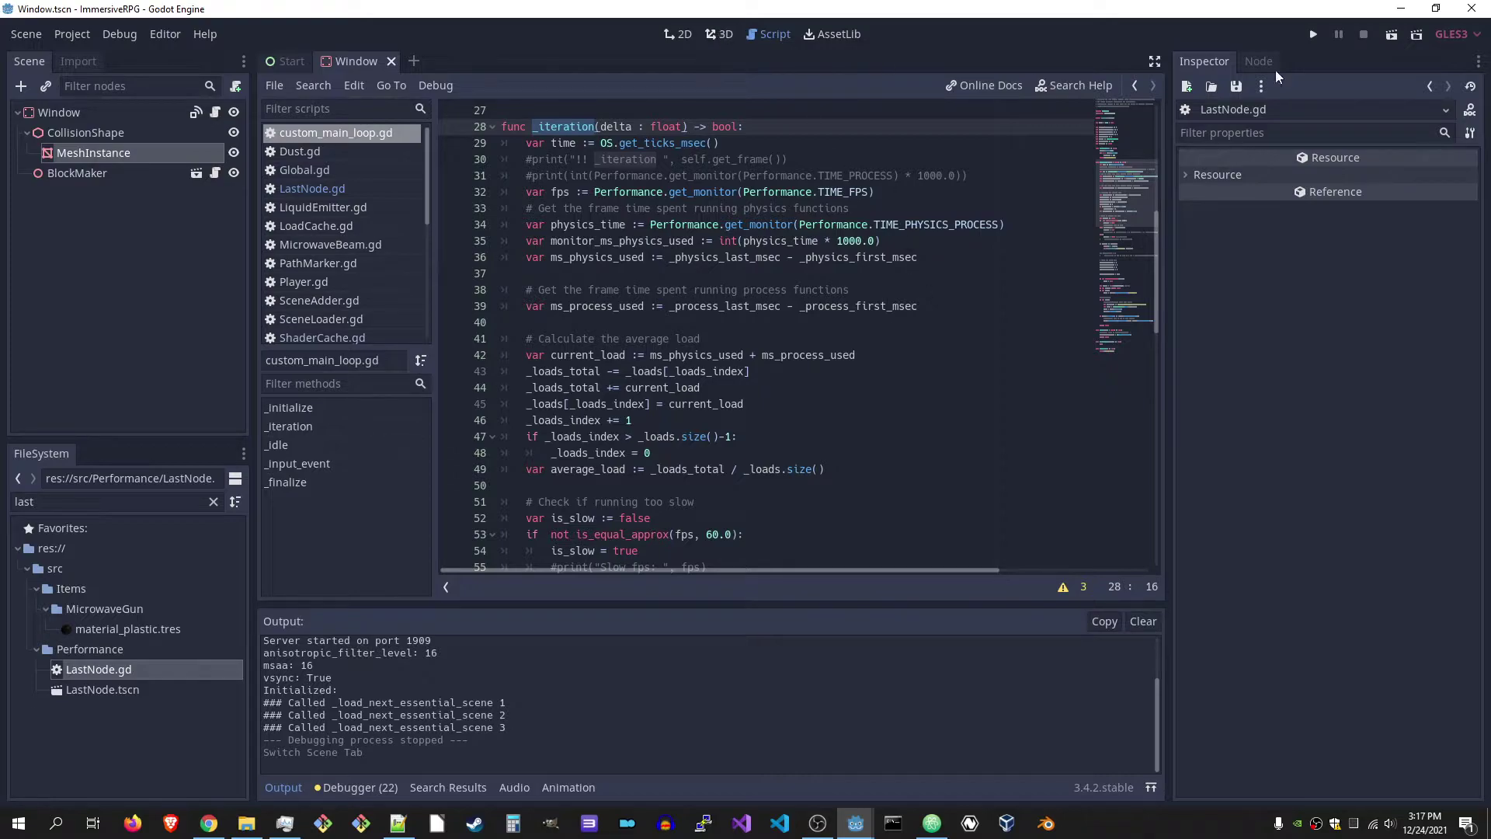
Run Immersive RPG, move its game window up-left, and get past the title screen
left_click(1312, 35)
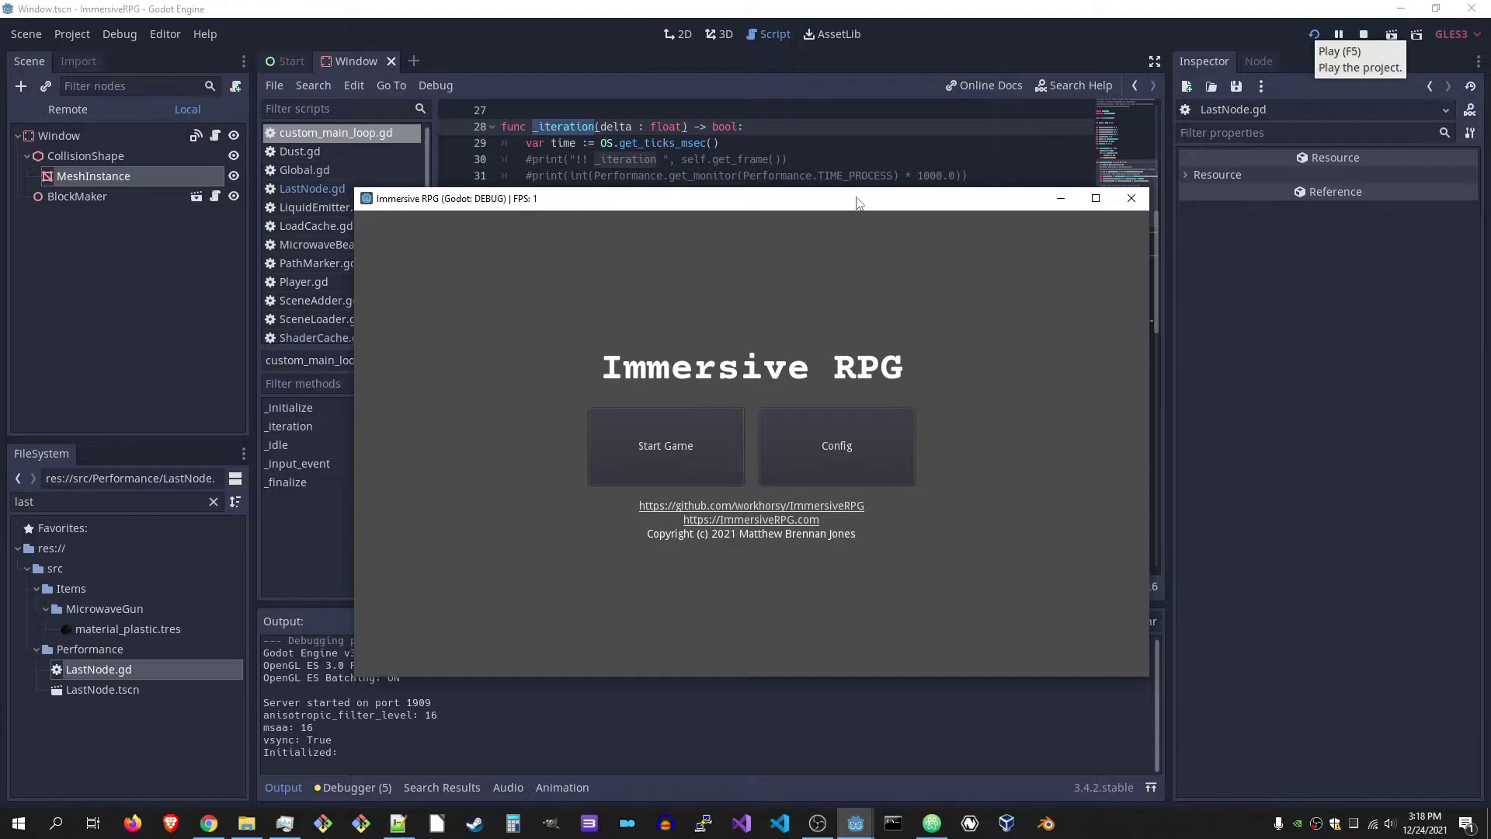
left_click_drag(857, 200, 832, 103)
left_click(573, 348)
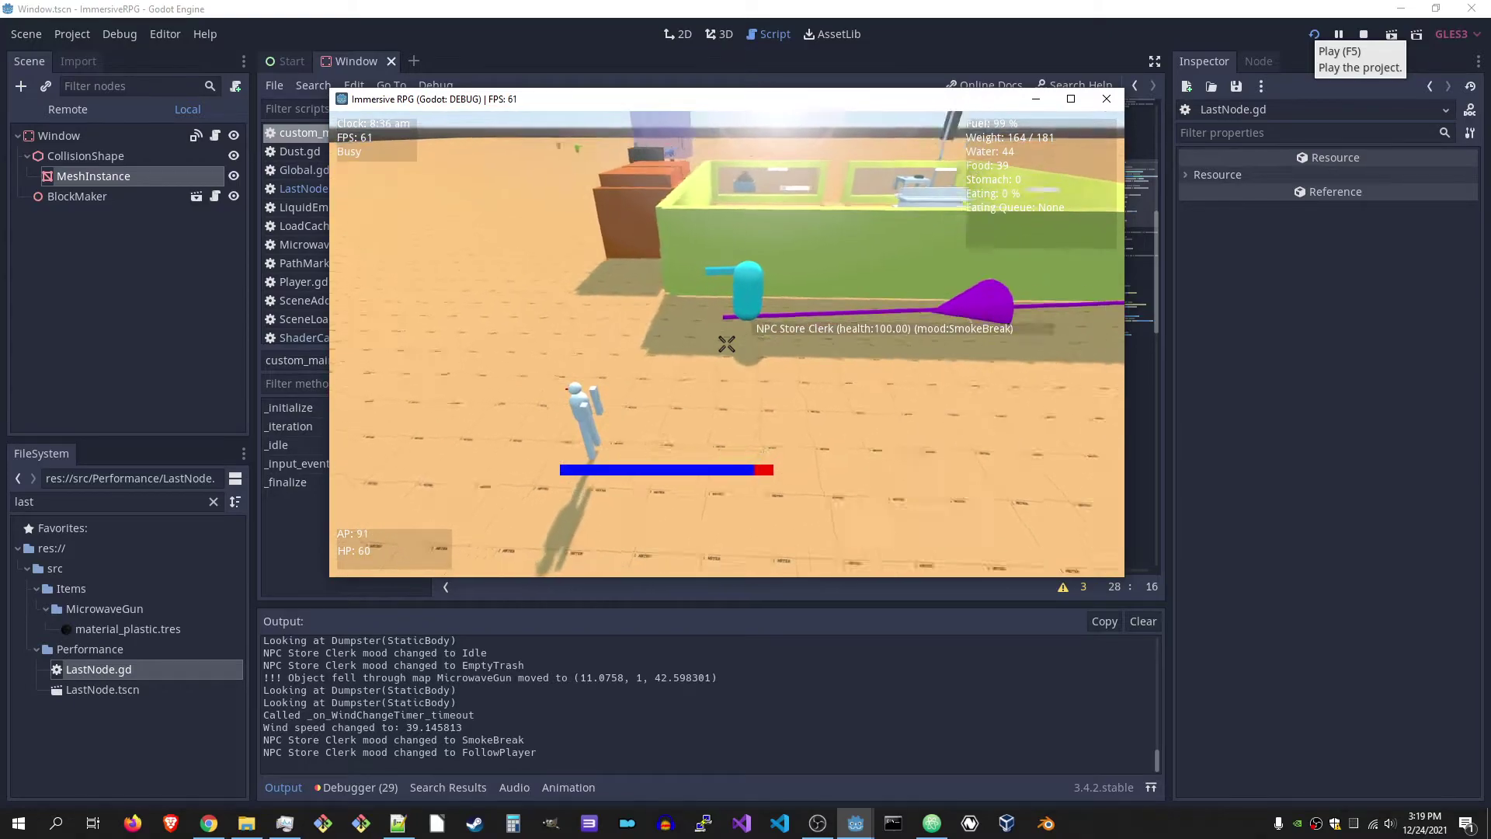
Stop the game, filter project files for 'marker', and open PathMarker.tscn in 3D
key("Escape")
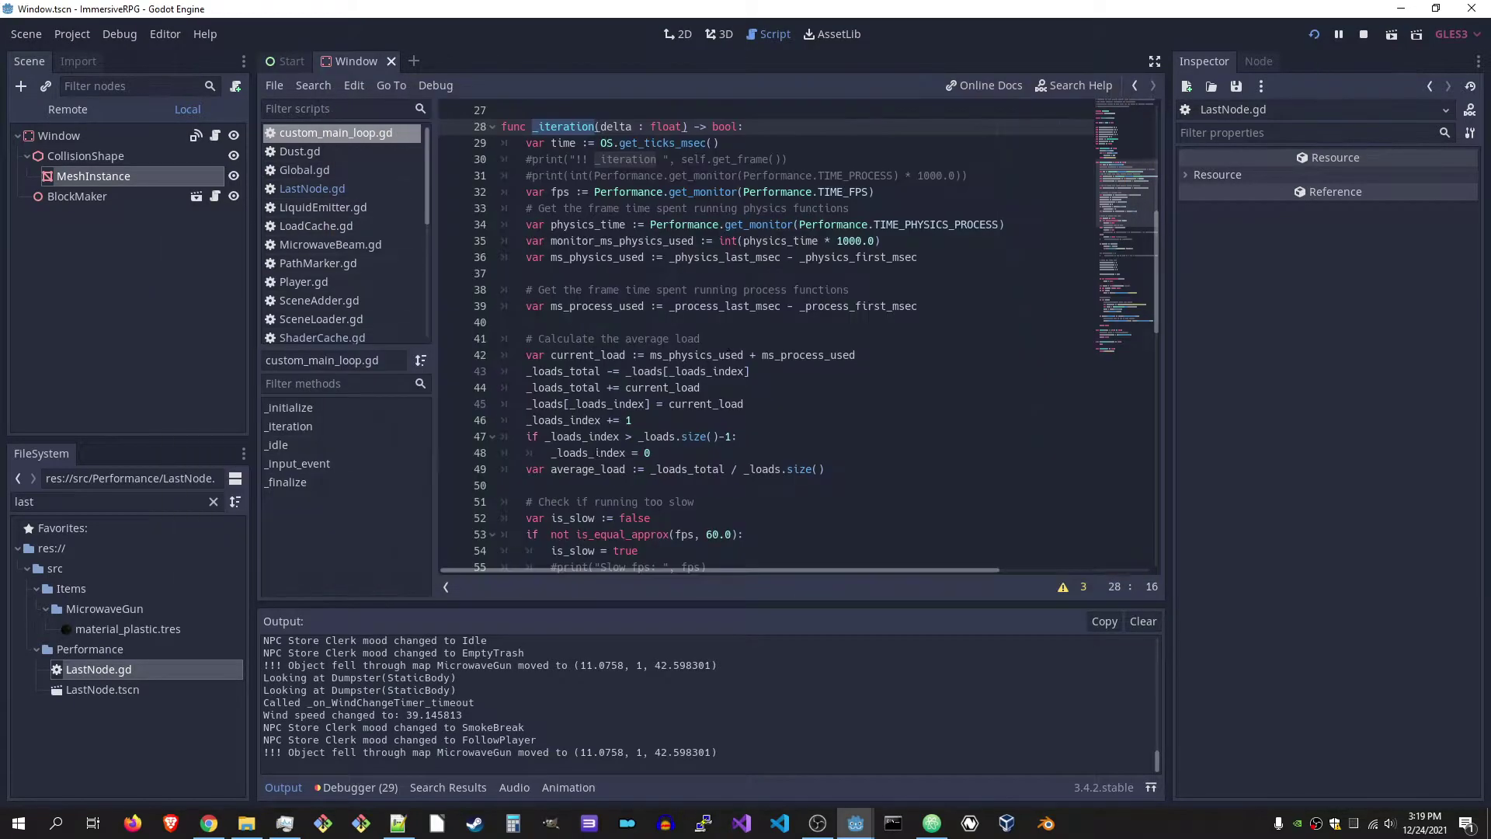
double_click(119, 501)
type("marker")
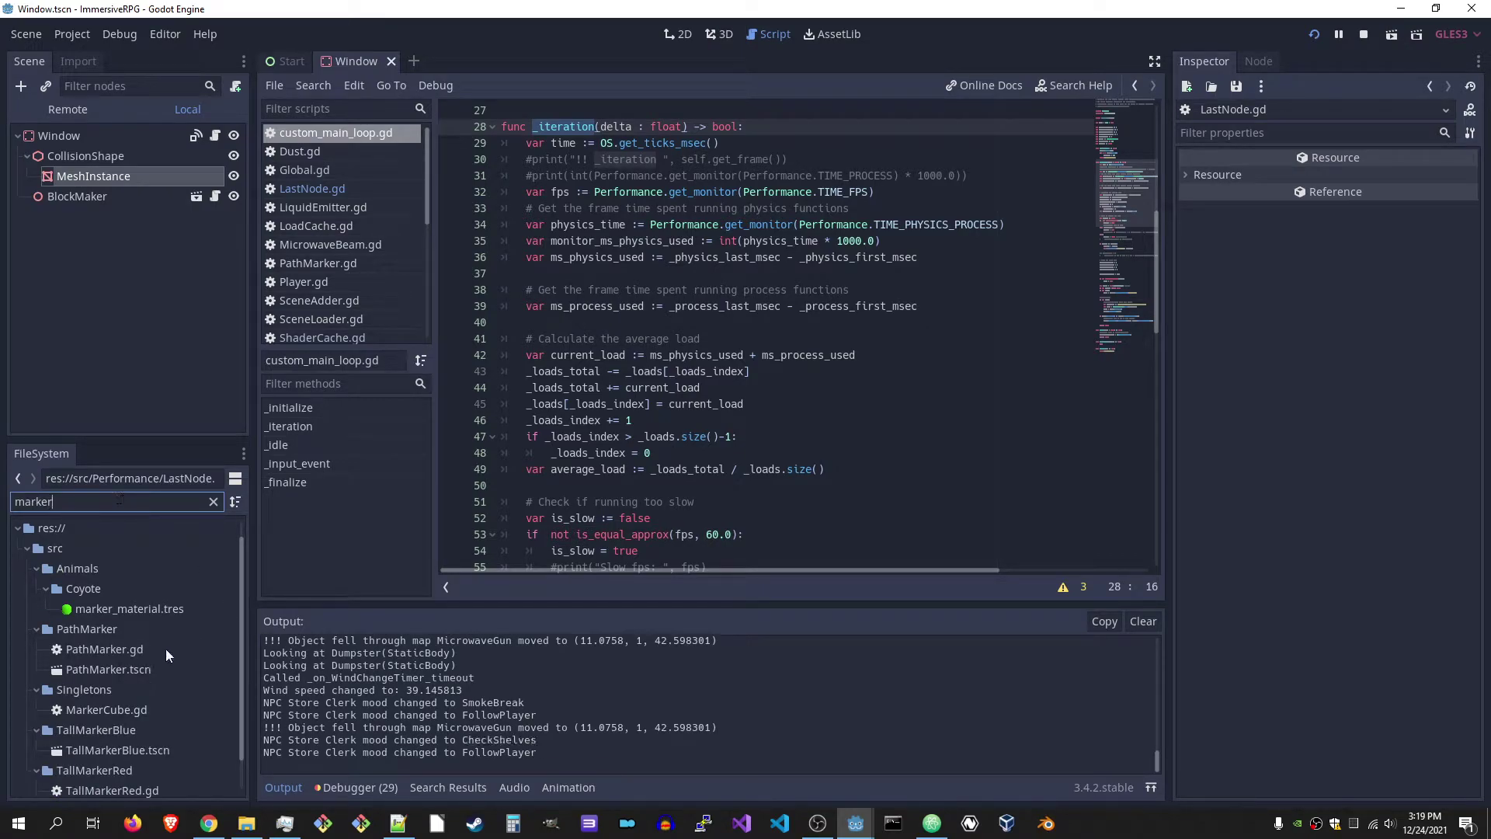
double_click(103, 671)
left_click(720, 35)
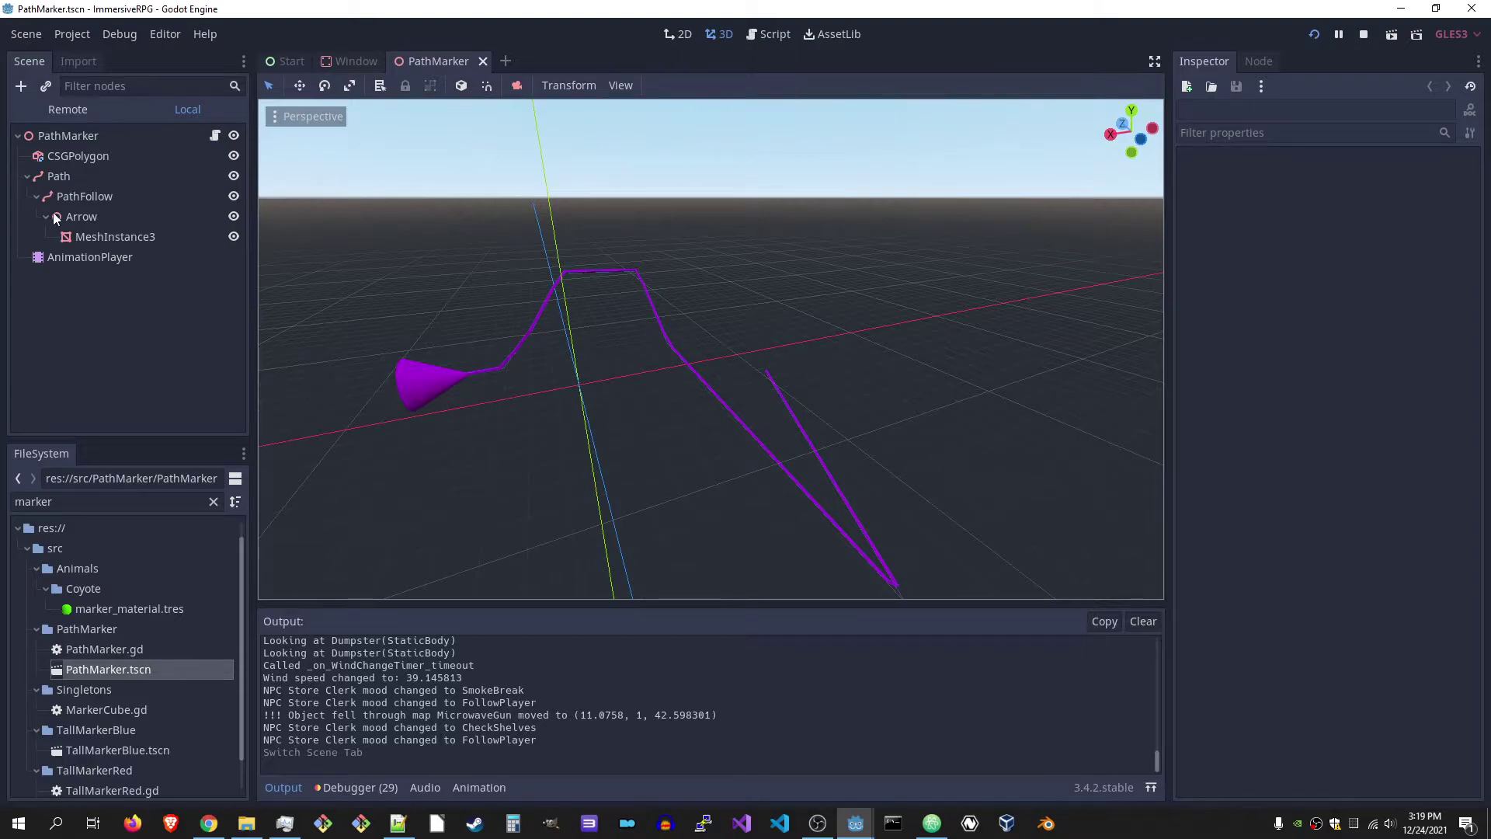
Inspect the CSGPolygon node's settings, keeping its mode set to Path
left_click(80, 155)
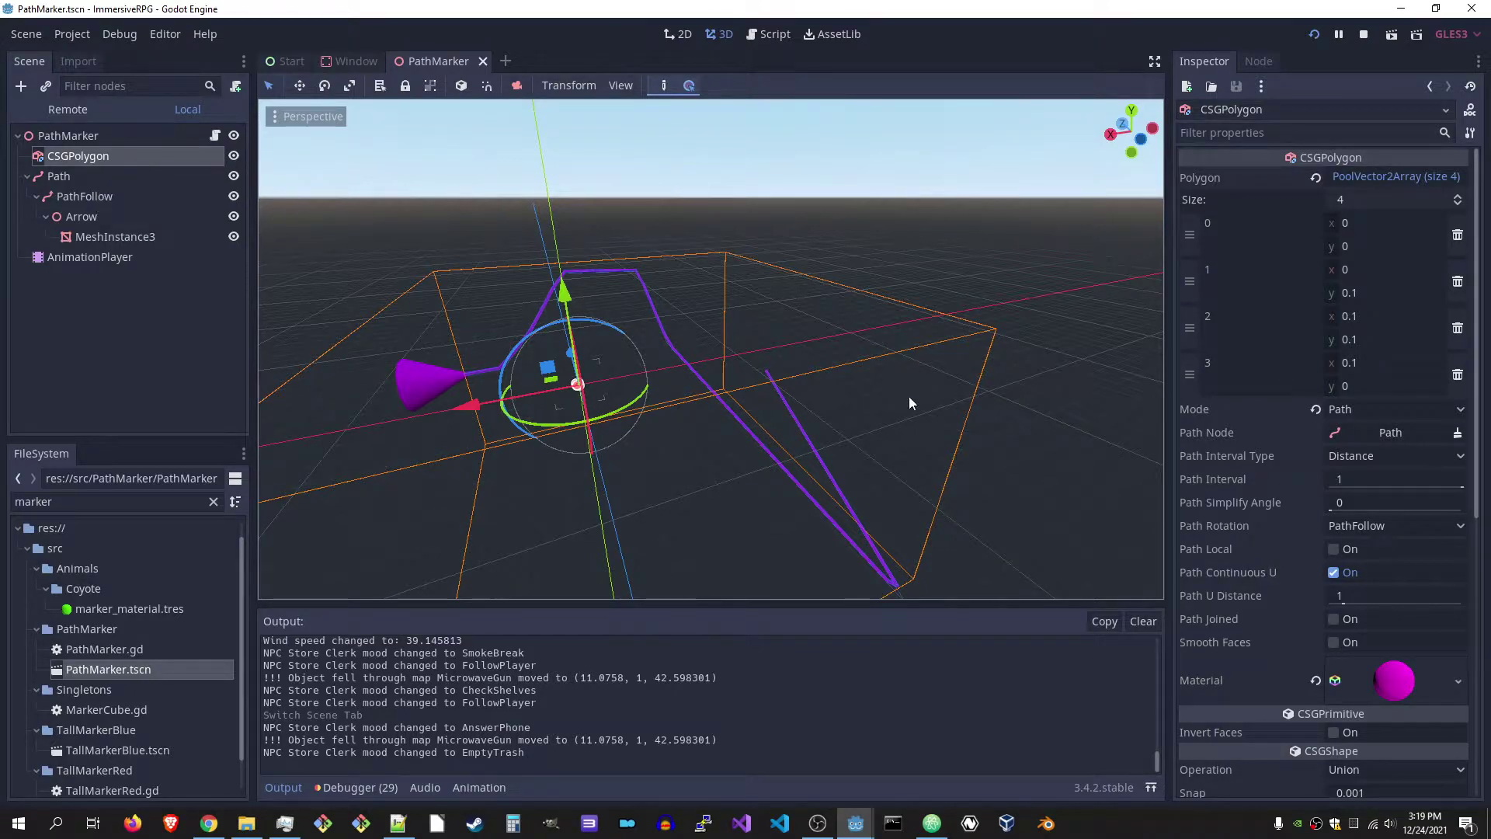
left_click(1390, 433)
left_click(1292, 108)
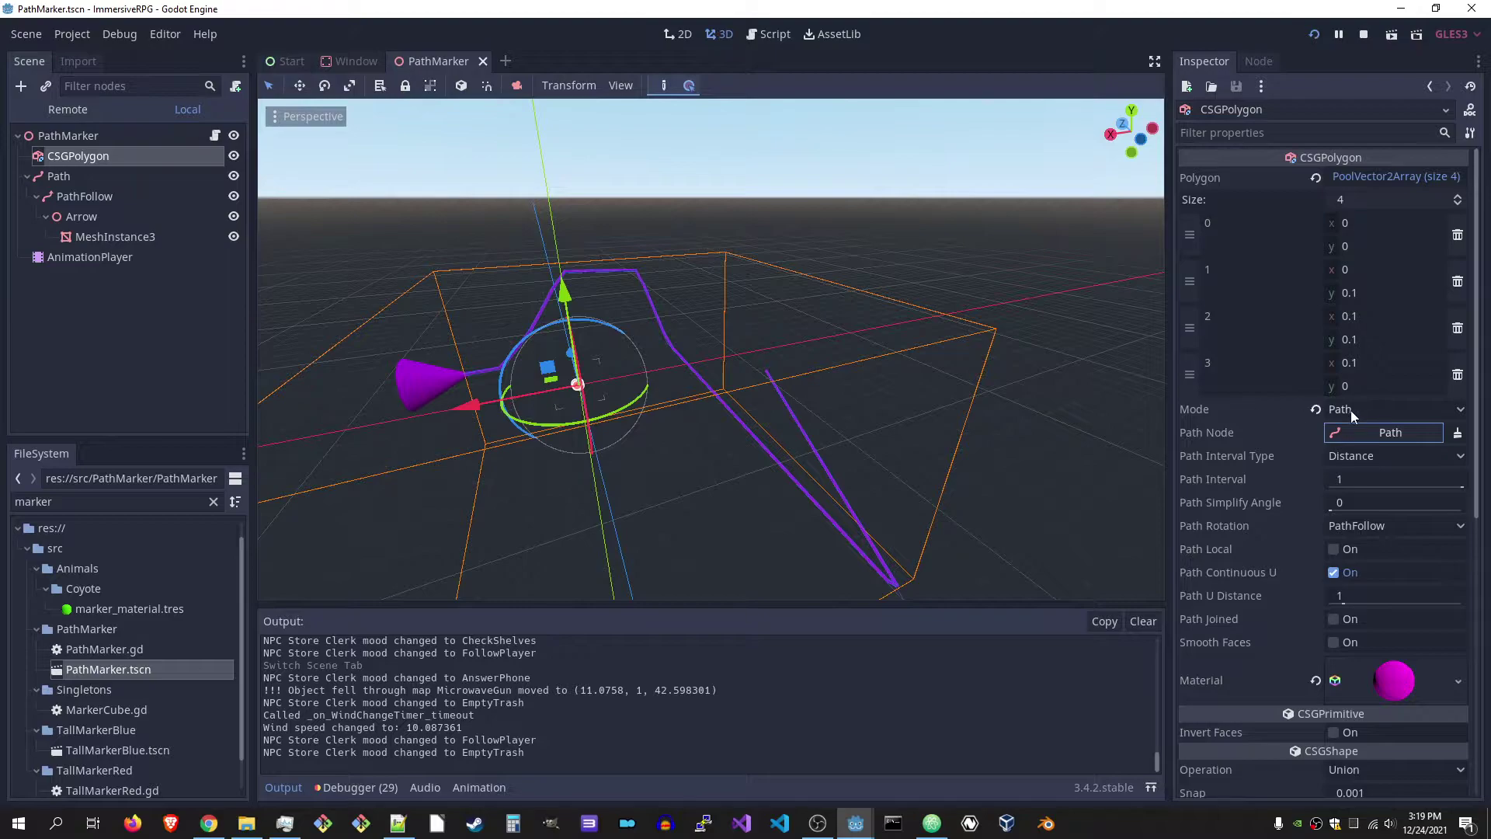
left_click(1462, 410)
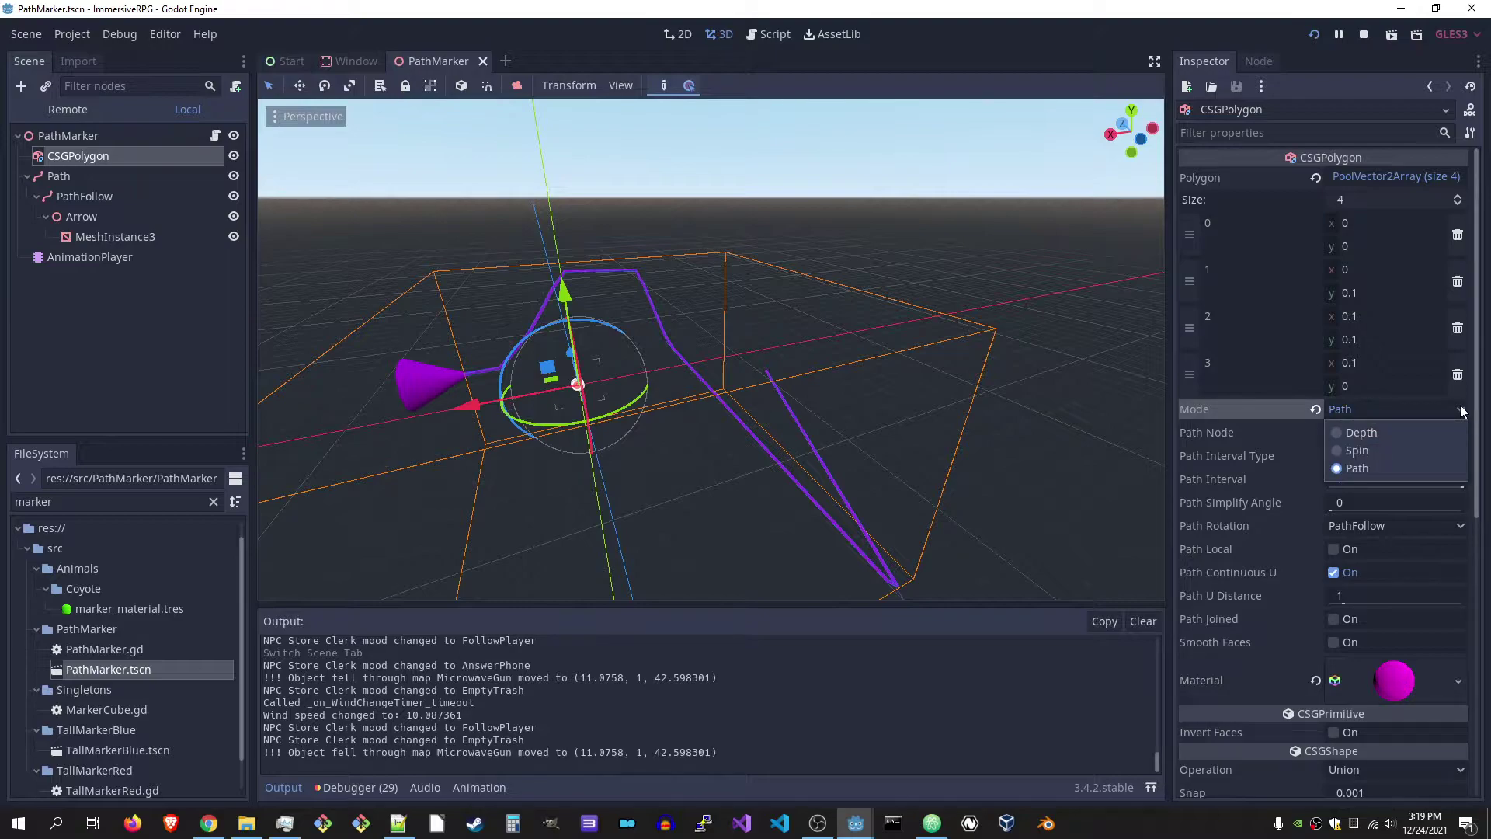
left_click(1462, 411)
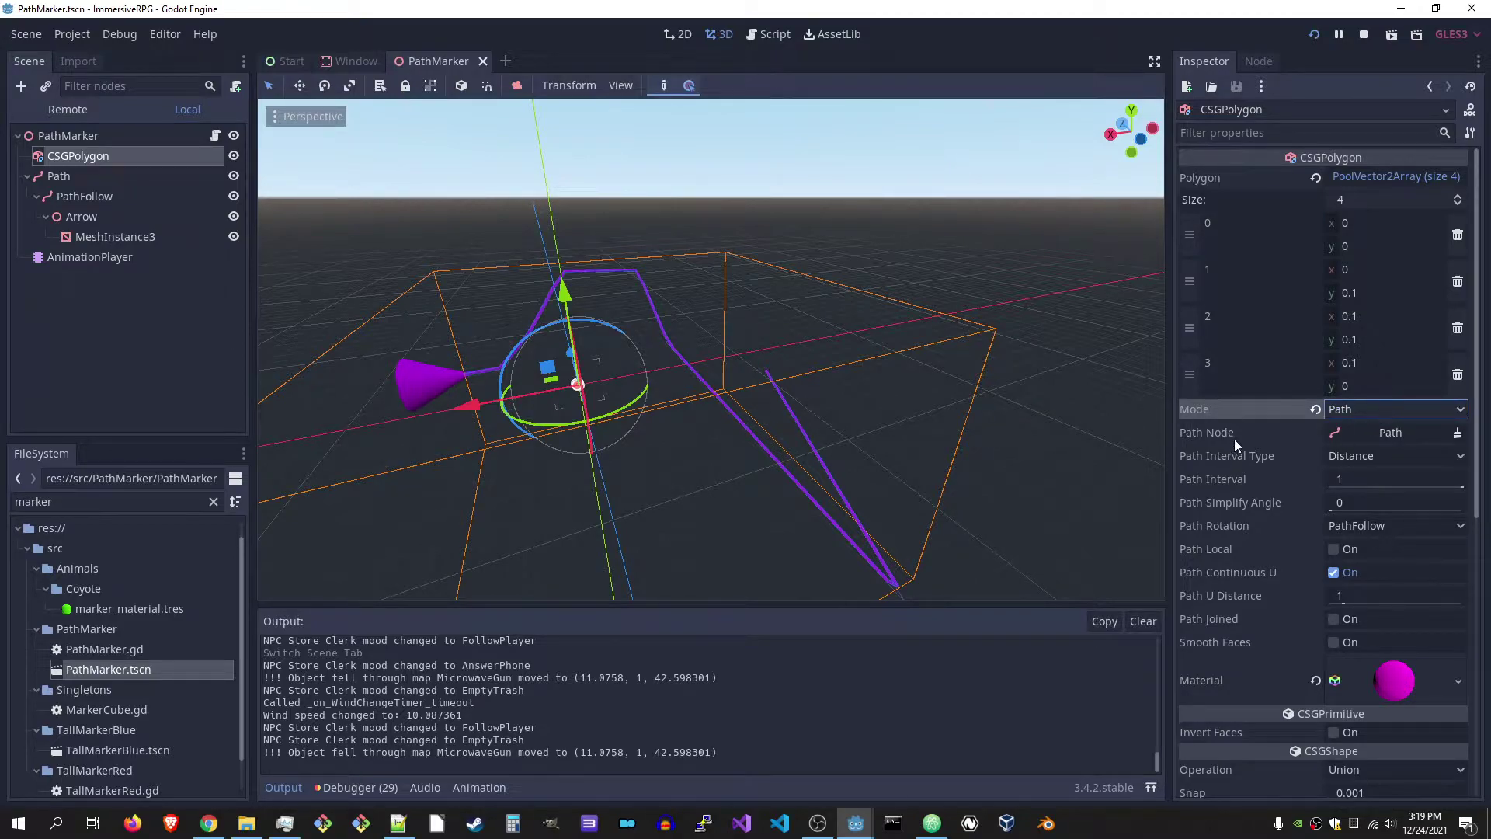
Slide PathFollow's arrow along the path, return it to the start, and inspect Arrow's cone mesh
left_click(86, 175)
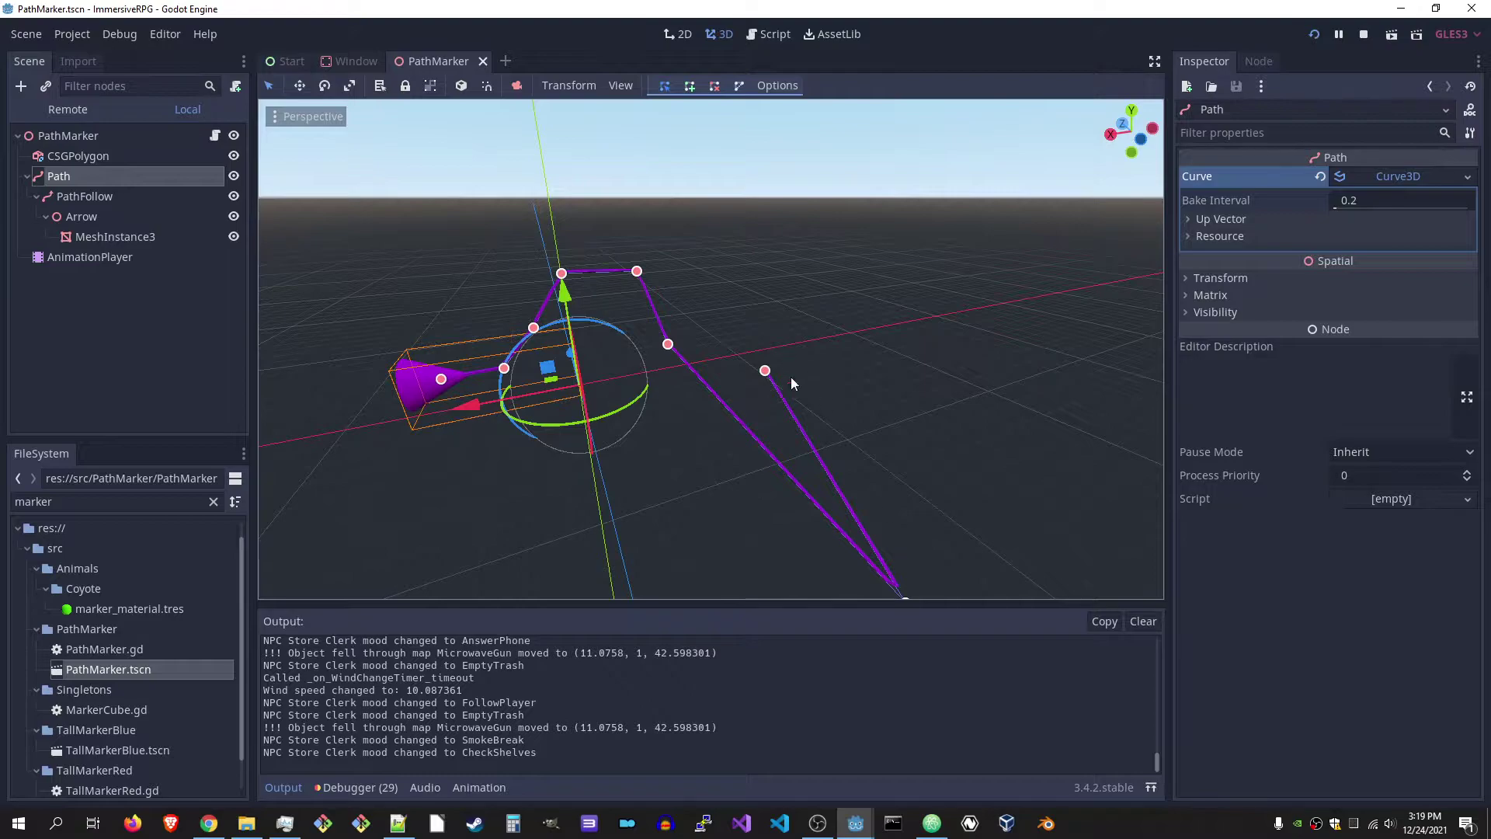
left_click(93, 195)
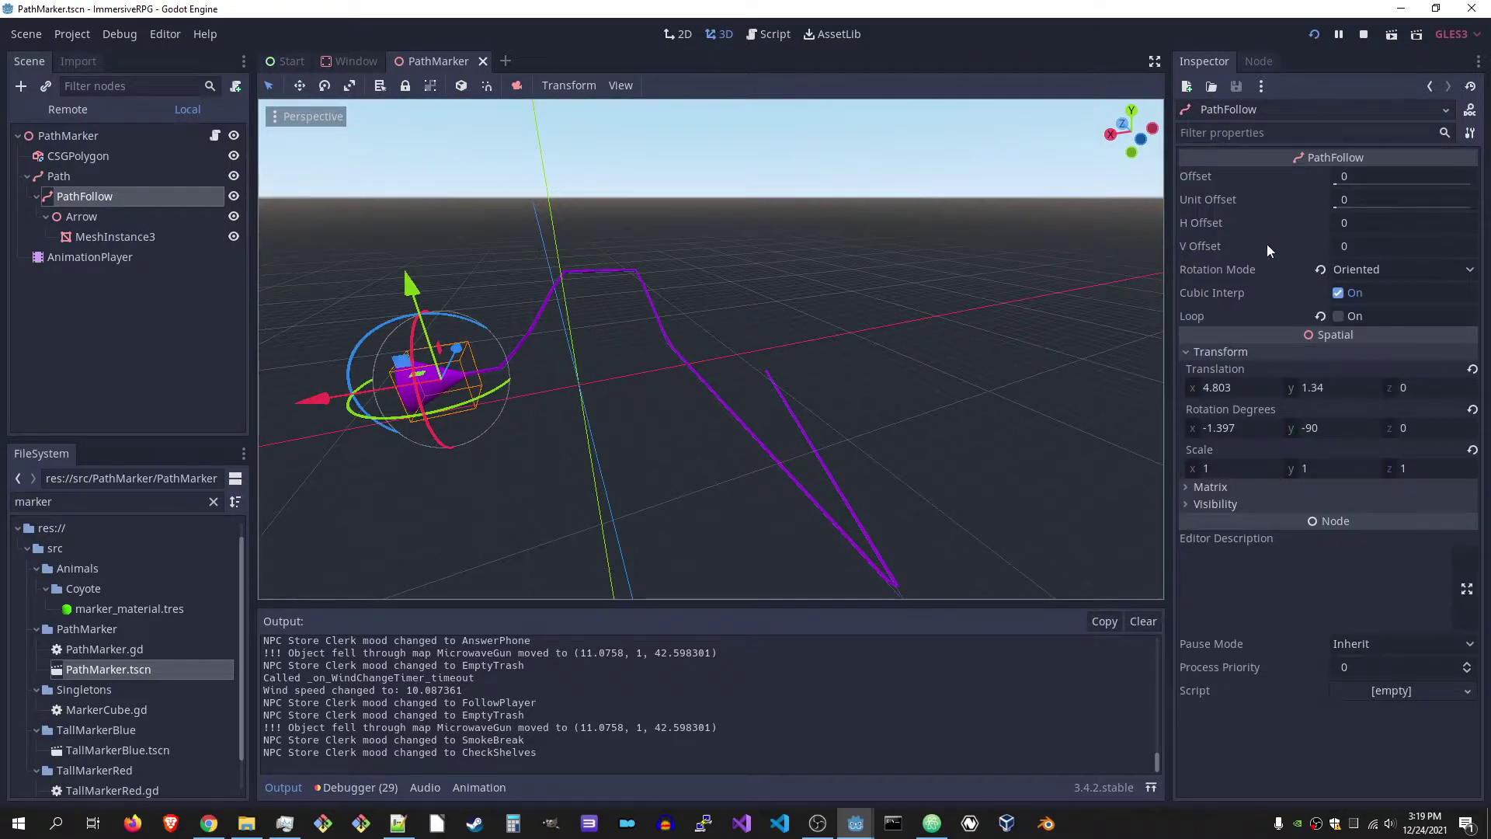
left_click_drag(1340, 208, 1390, 213)
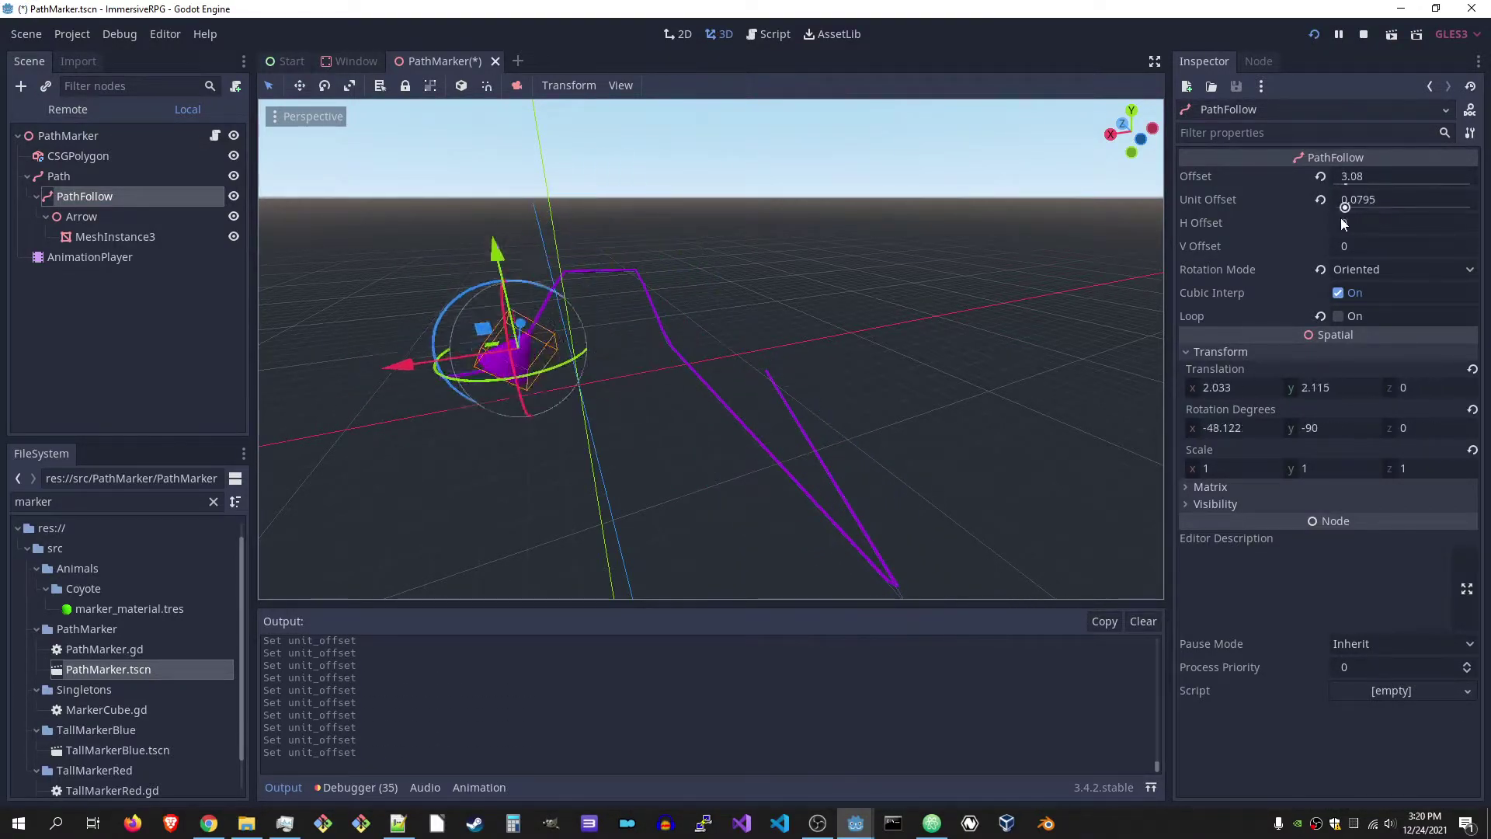
mouse_move(1390, 209)
left_mouse_down()
mouse_move(1324, 218)
mouse_move(1241, 263)
left_mouse_up()
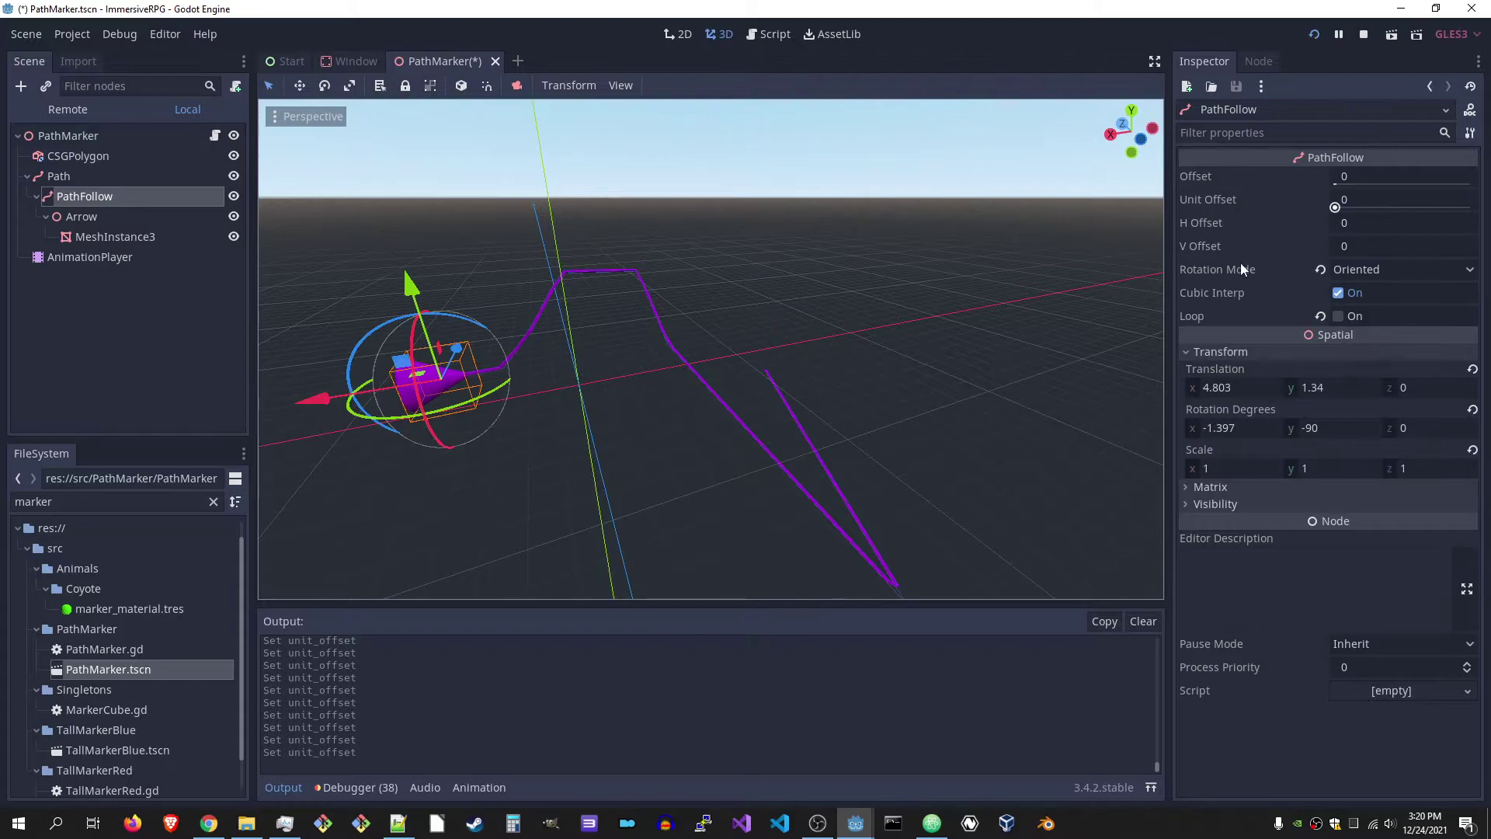
left_click(168, 218)
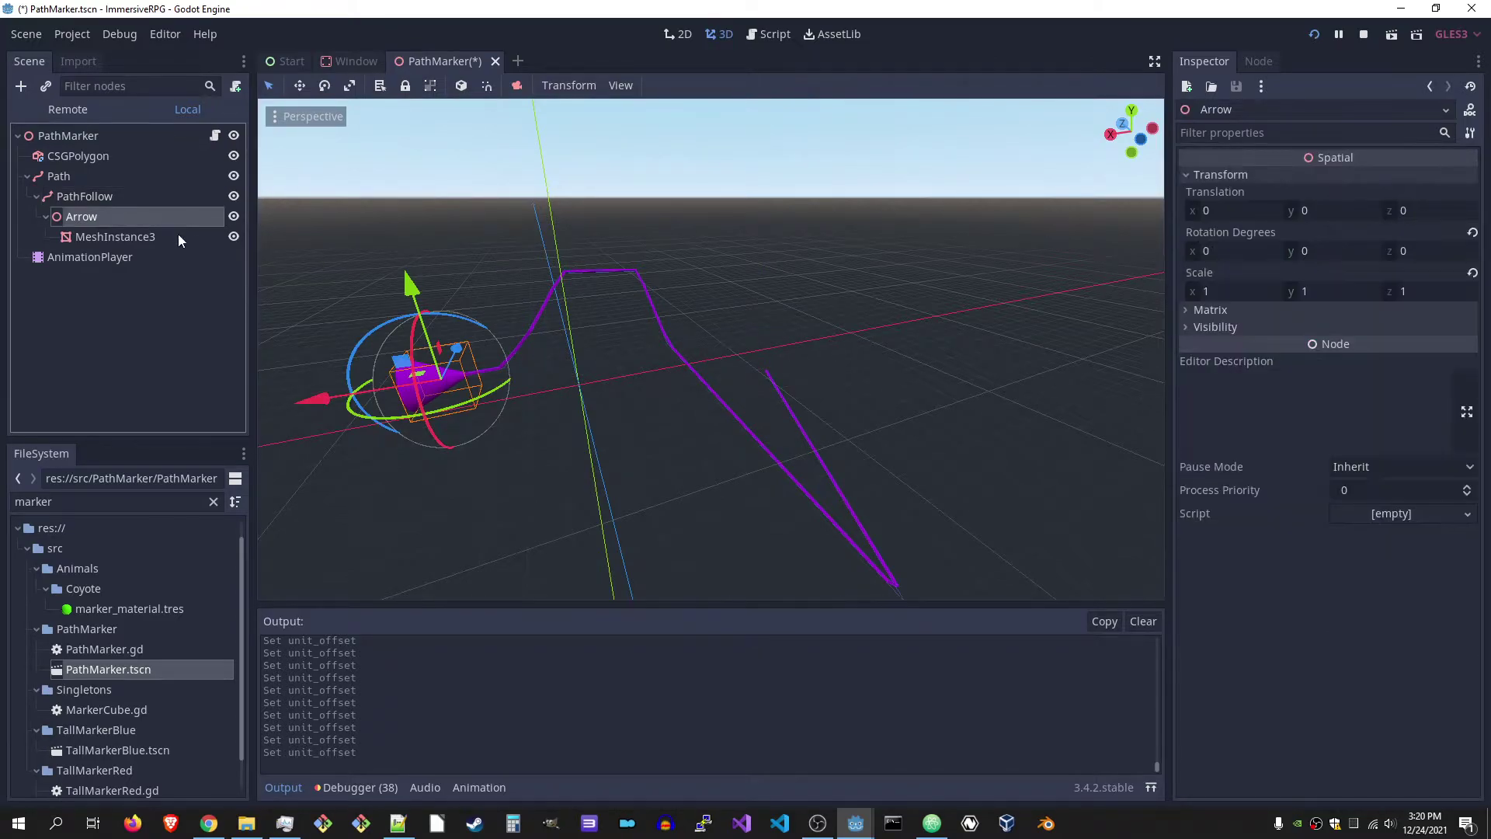
left_click(156, 237)
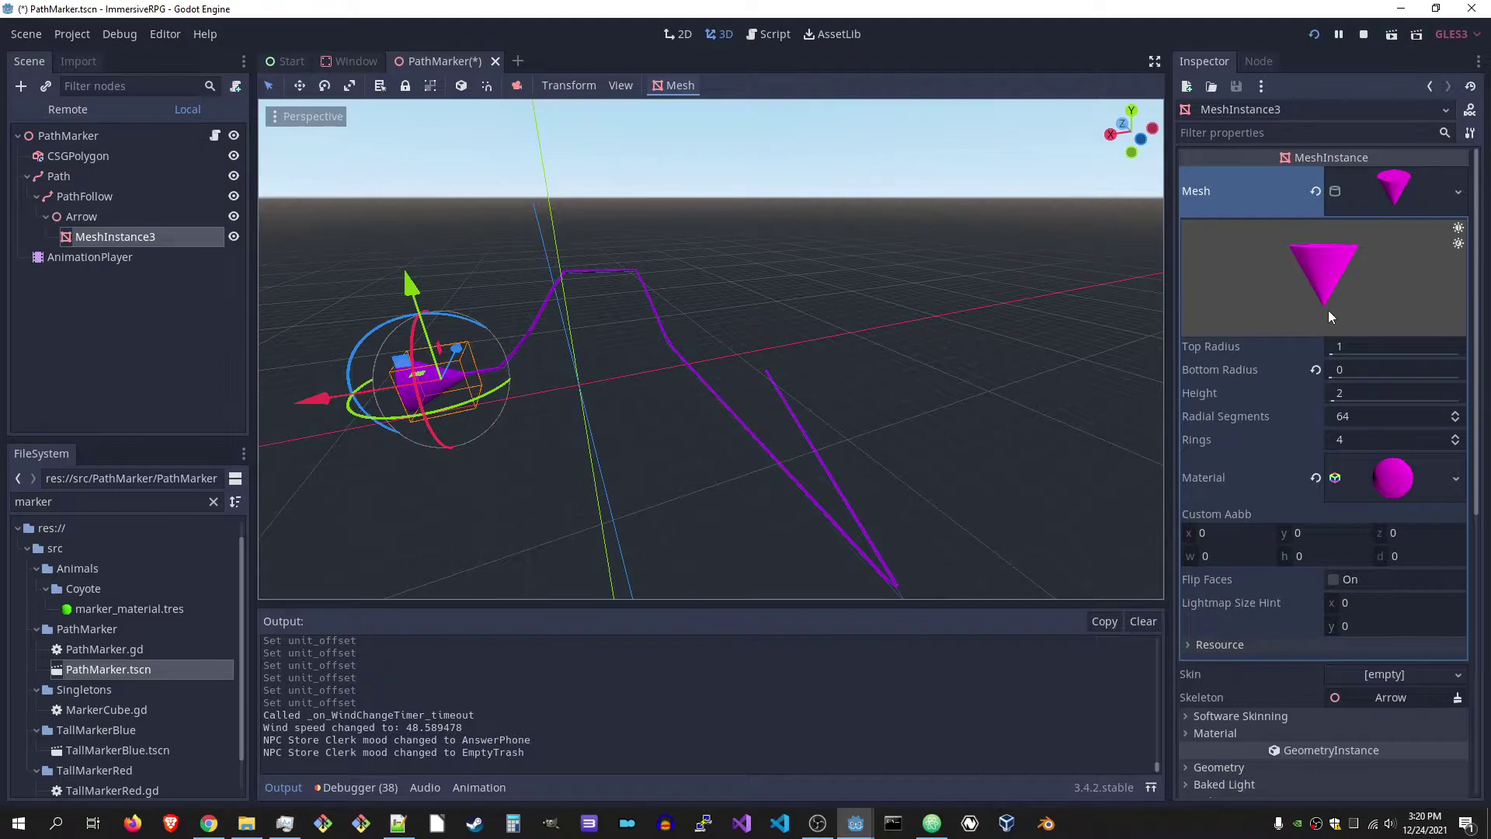
Play, stop and rewind the arrow's path animation, then close PathMarker, confirming the prompt
left_click(97, 257)
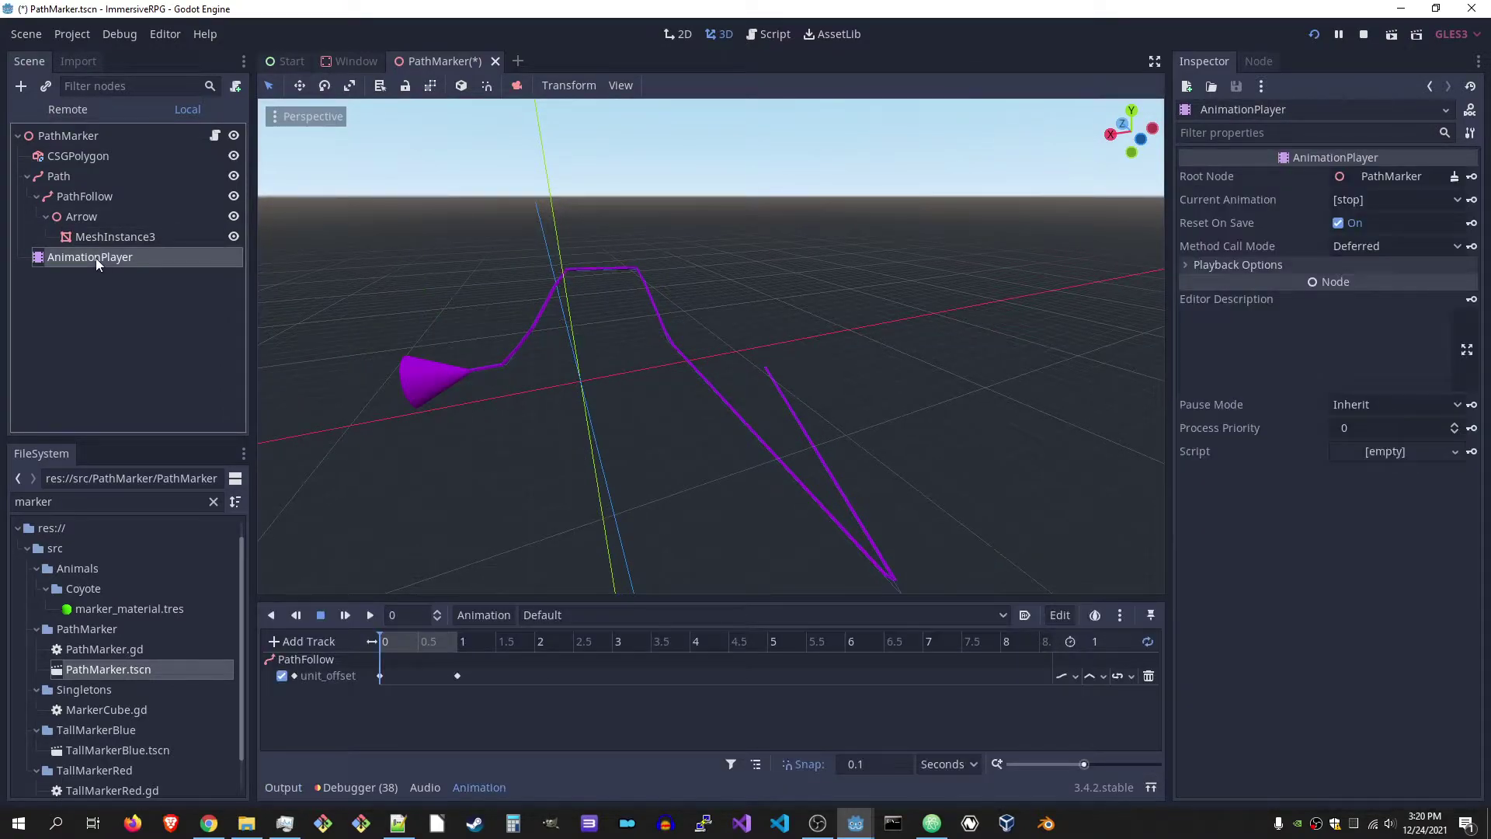
left_click(369, 615)
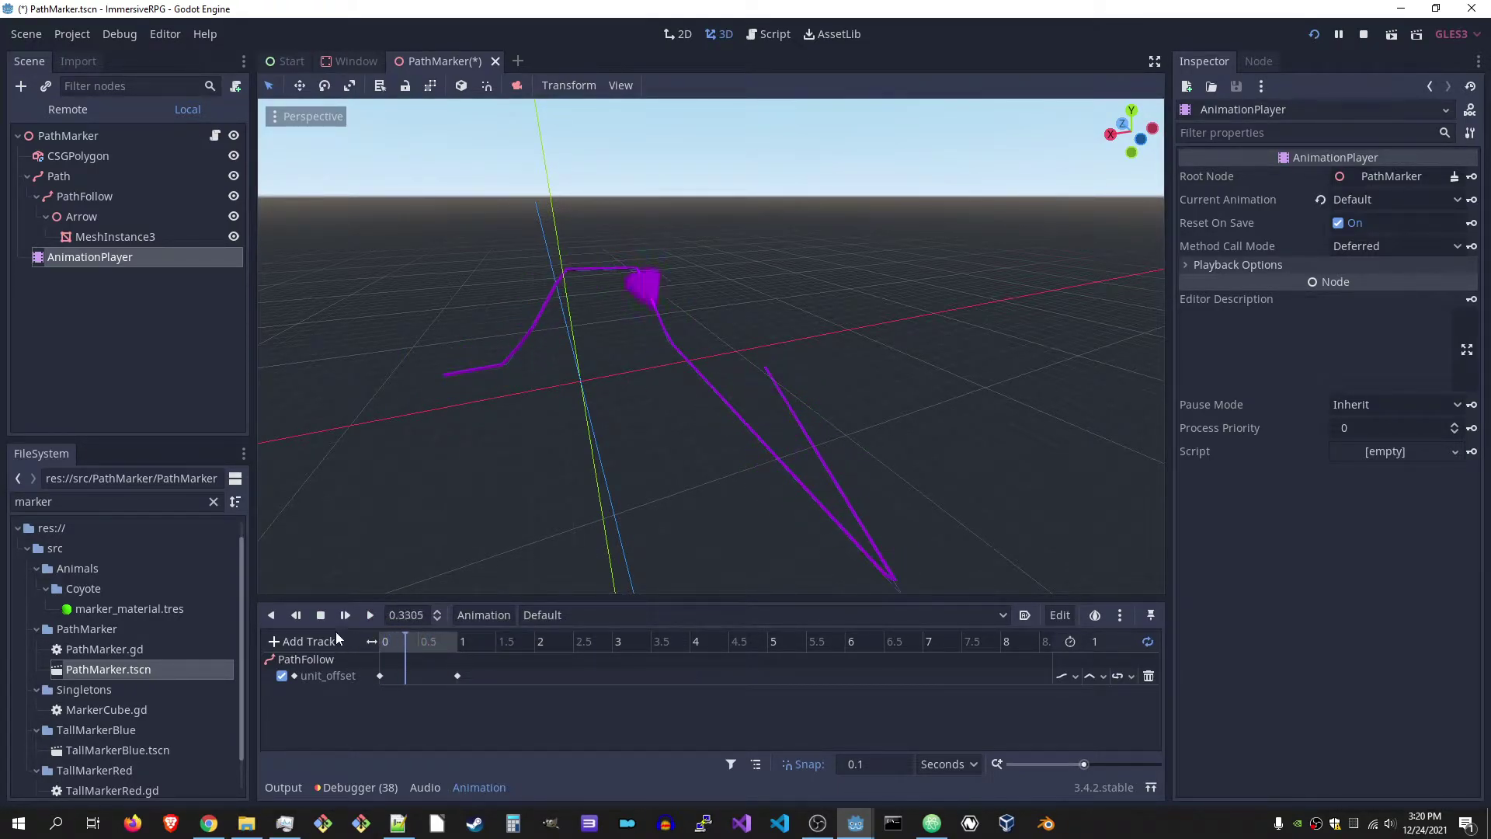
left_click(321, 614)
left_click_drag(436, 640, 366, 642)
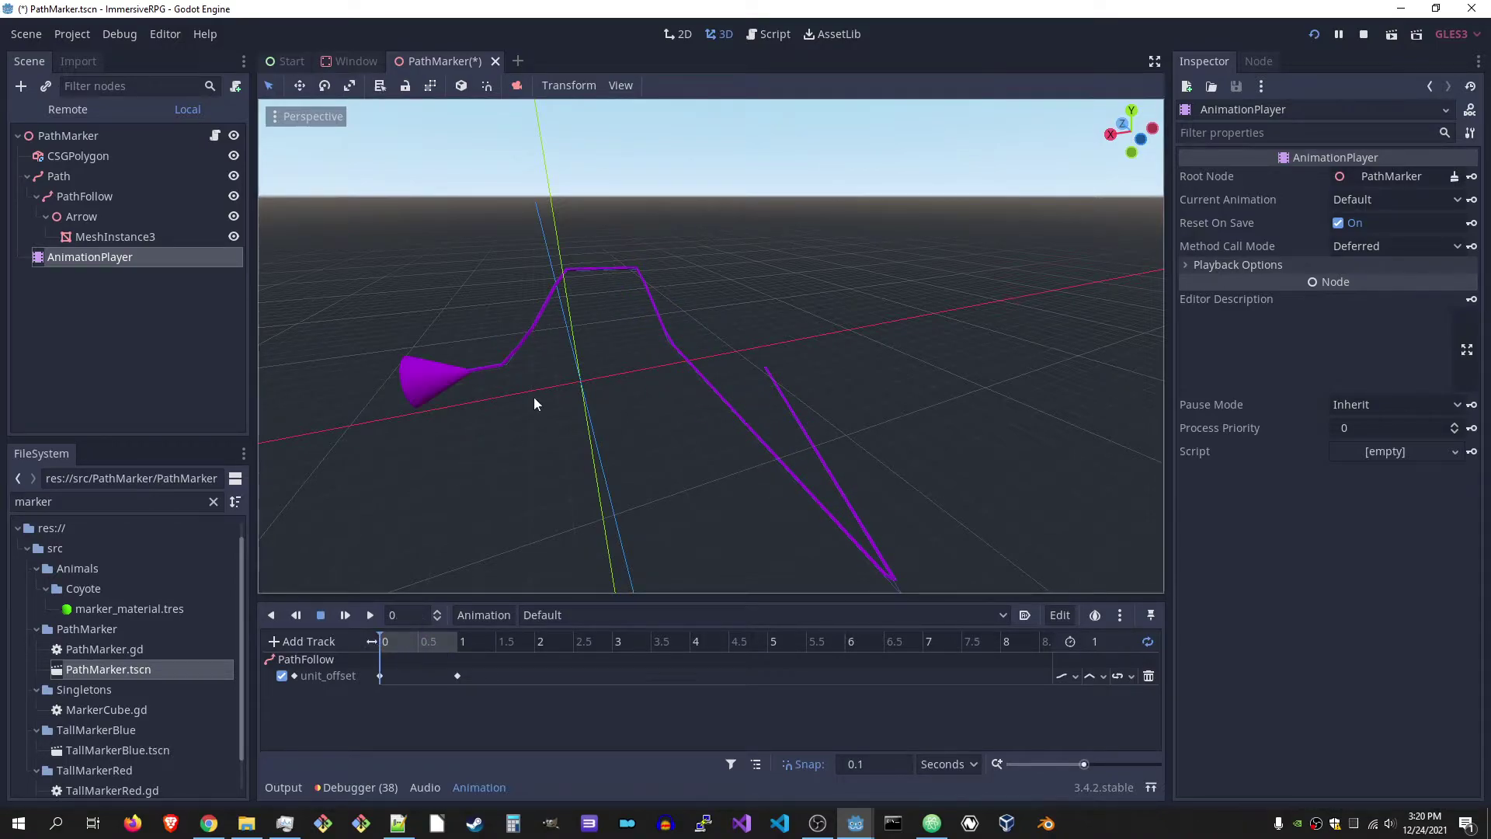
left_click(494, 61)
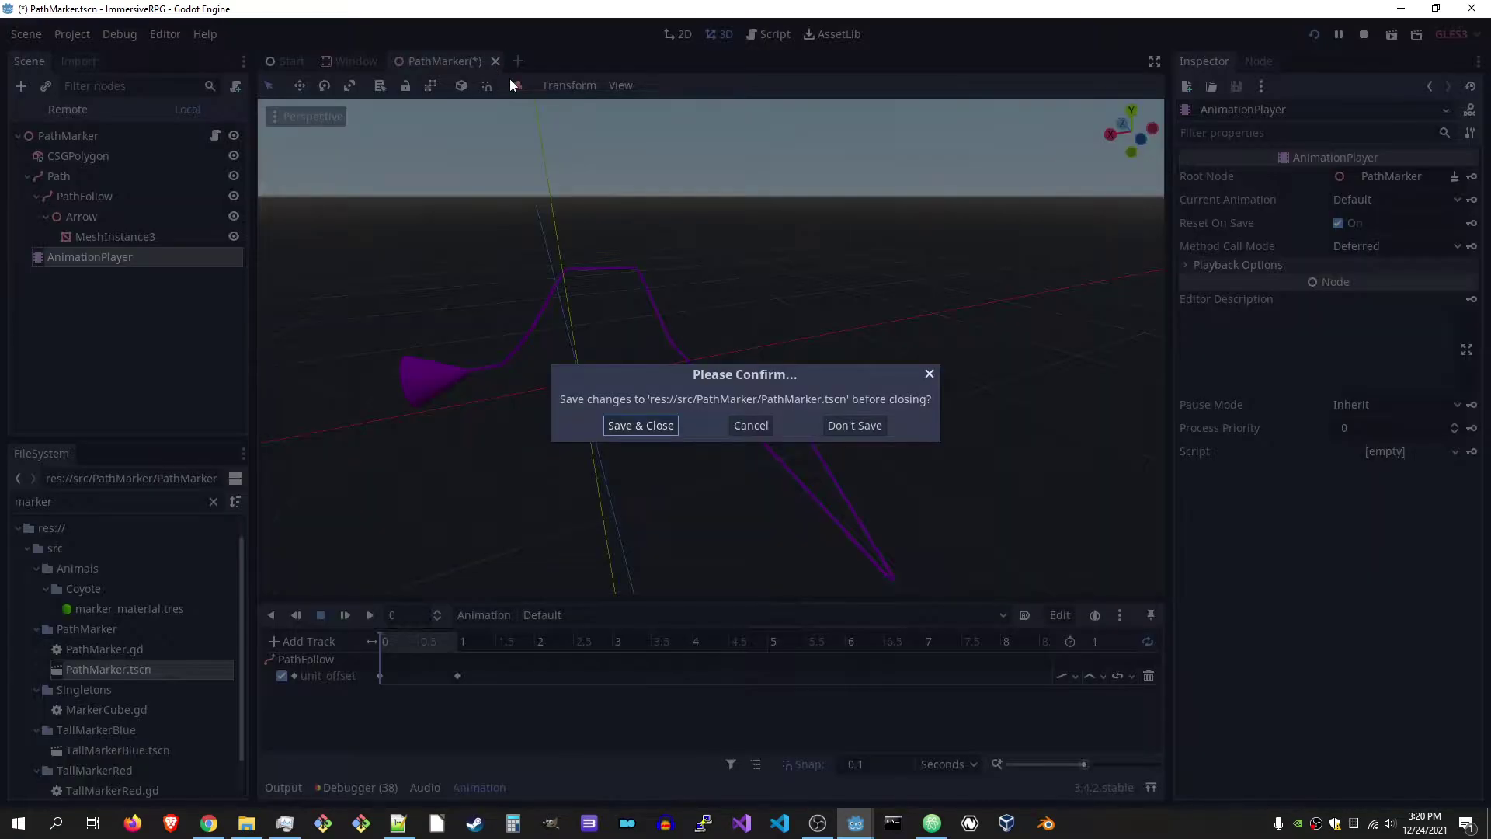
left_click(850, 424)
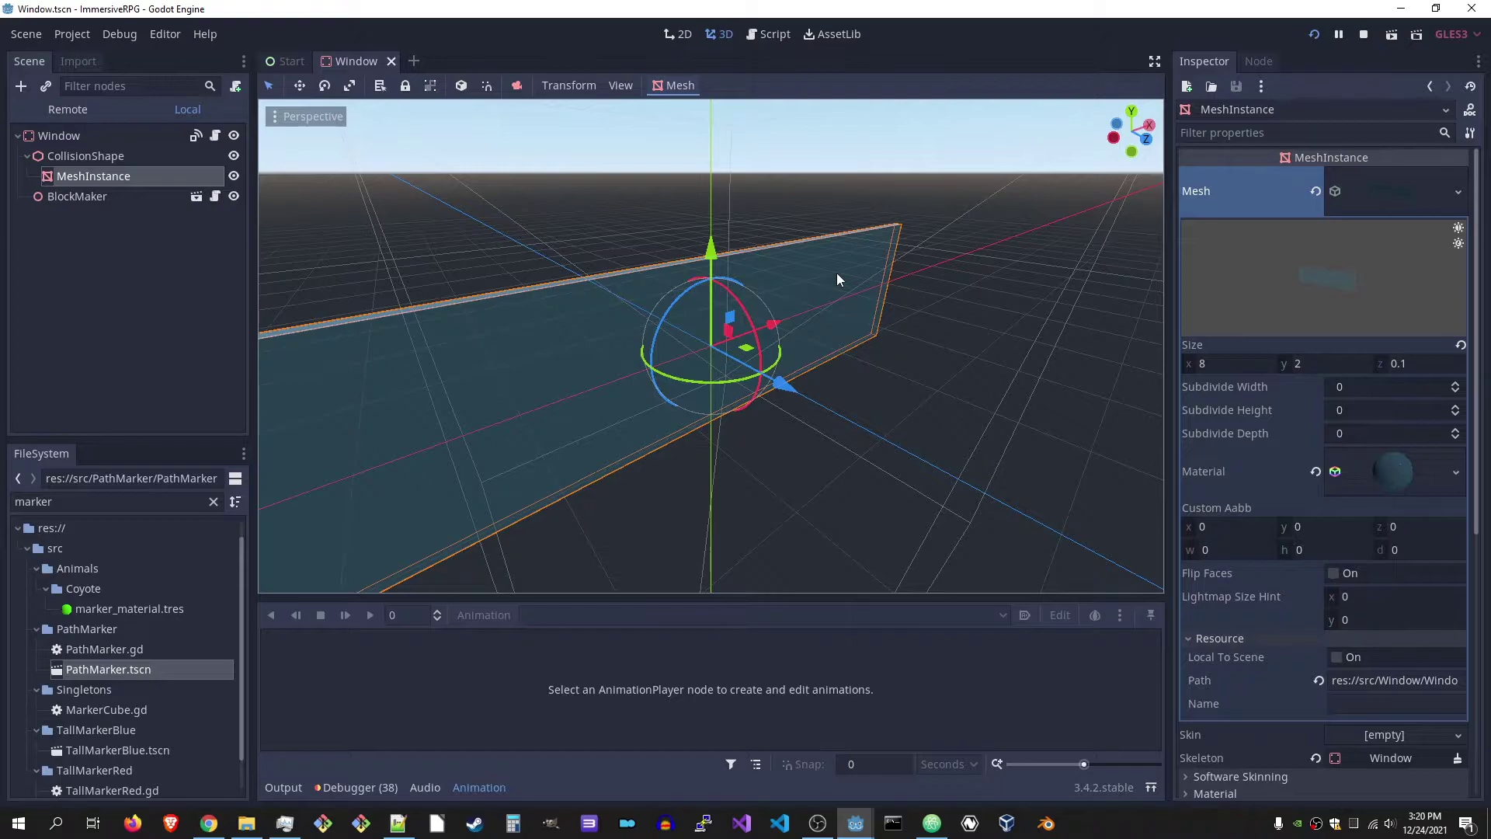
Bring the Immersive RPG debug window forward, then show the open-windows switcher
key("alt+Tab")
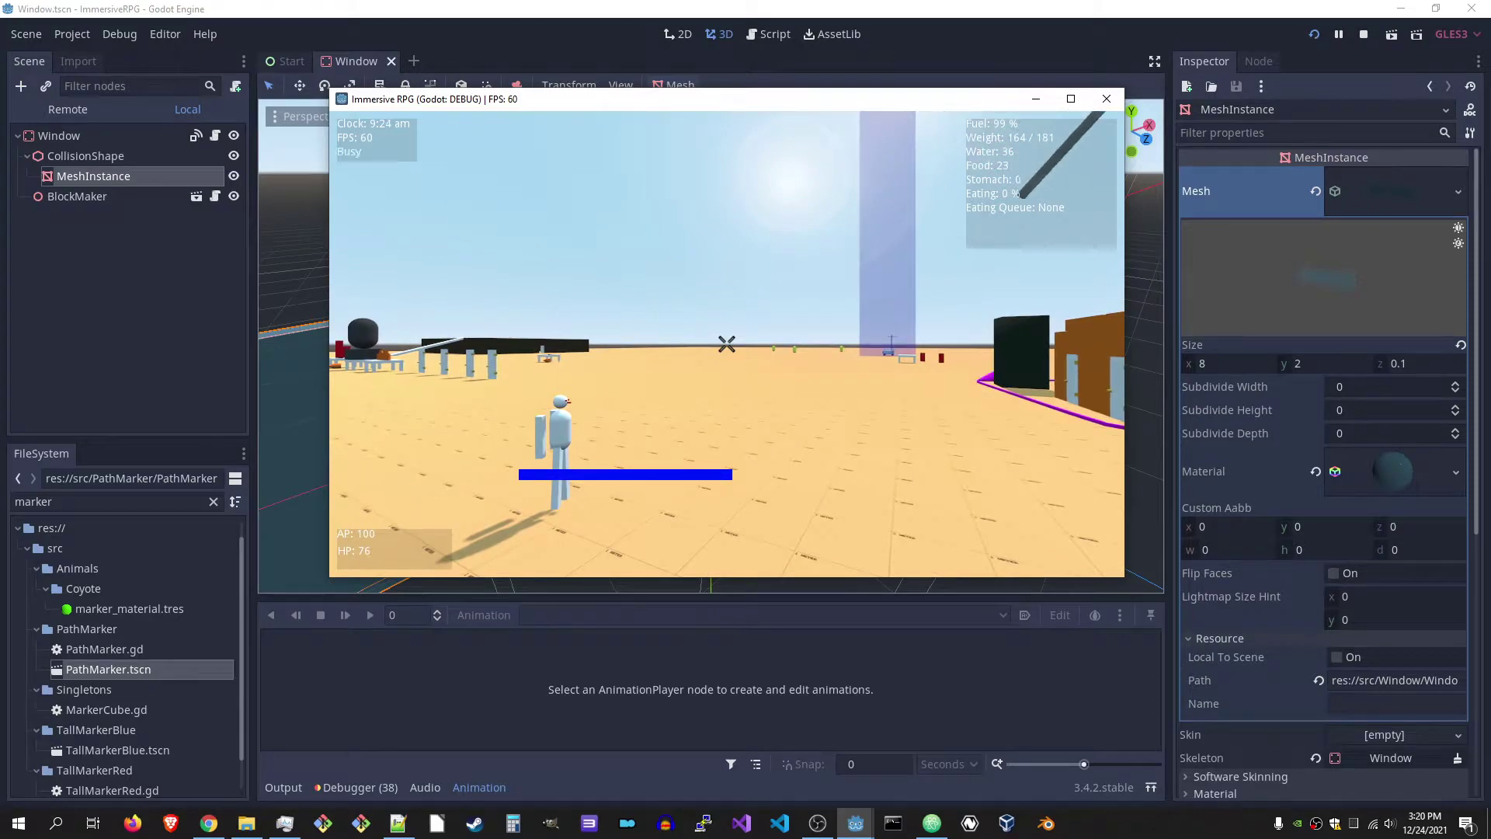
key("alt+Tab")
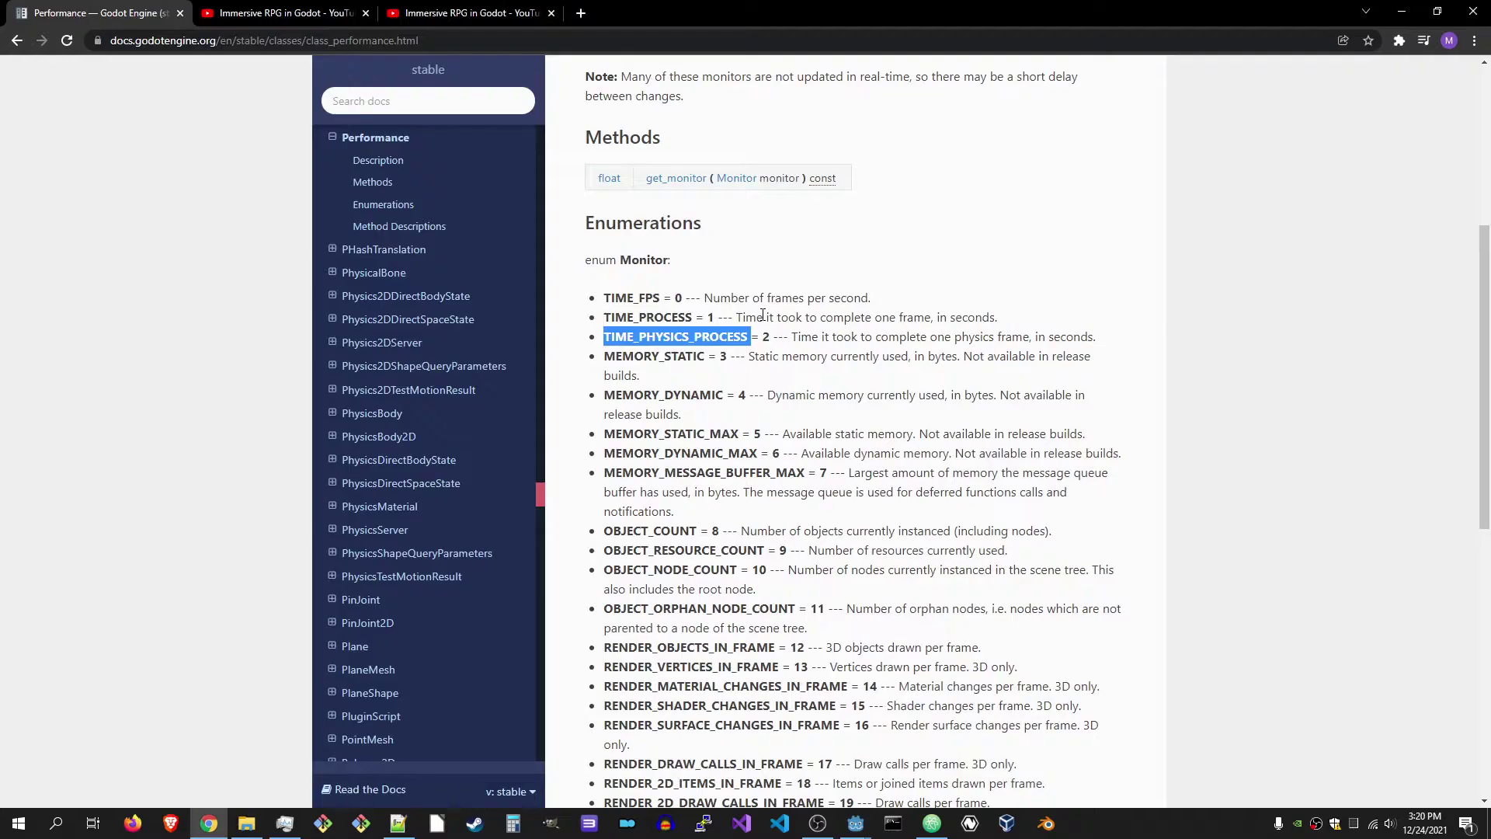
Switch to Chrome and open the Immersive RPG video tab
left_click(745, 338)
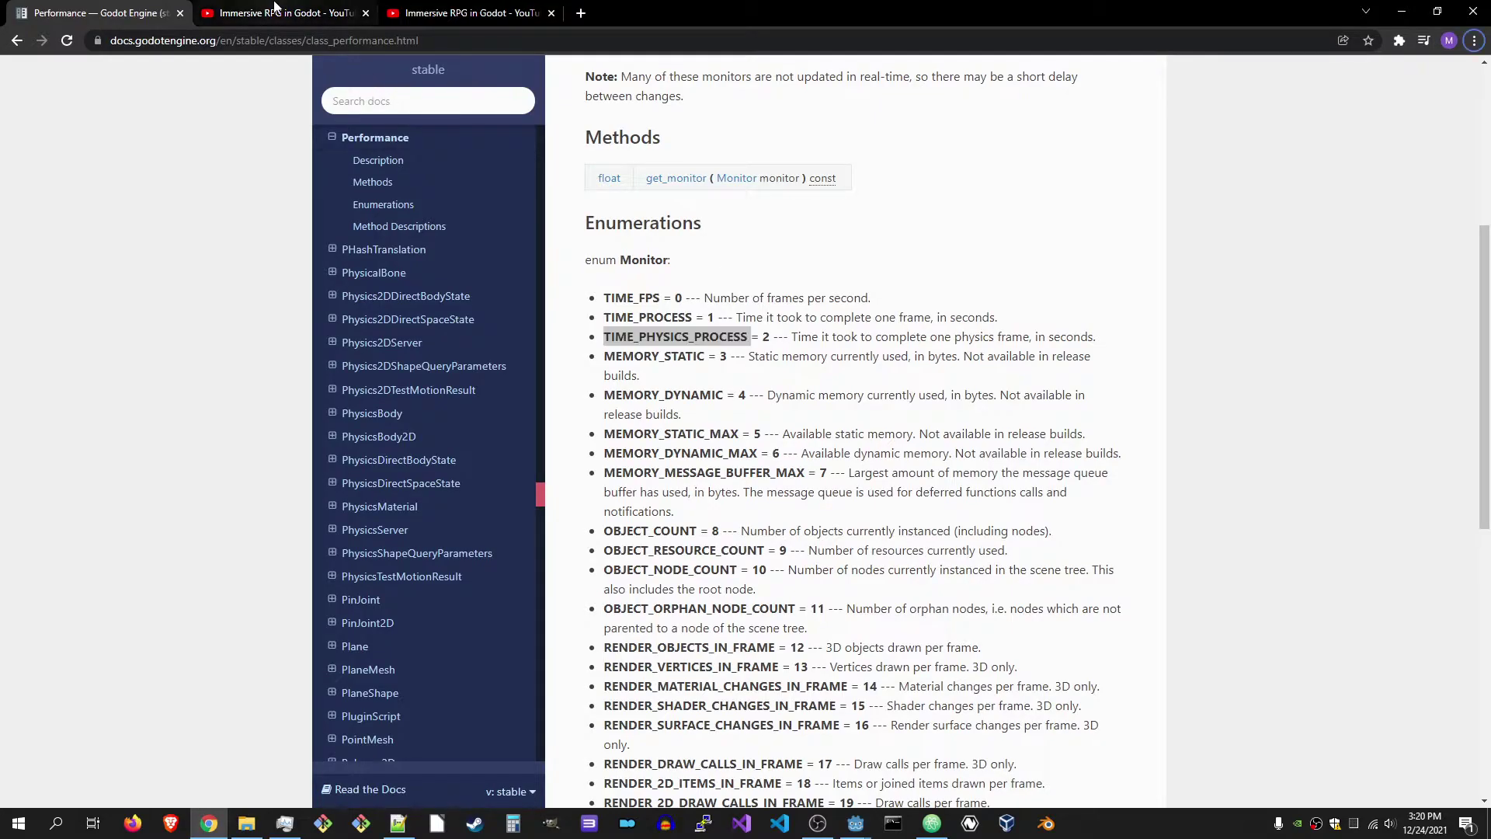
left_click(275, 8)
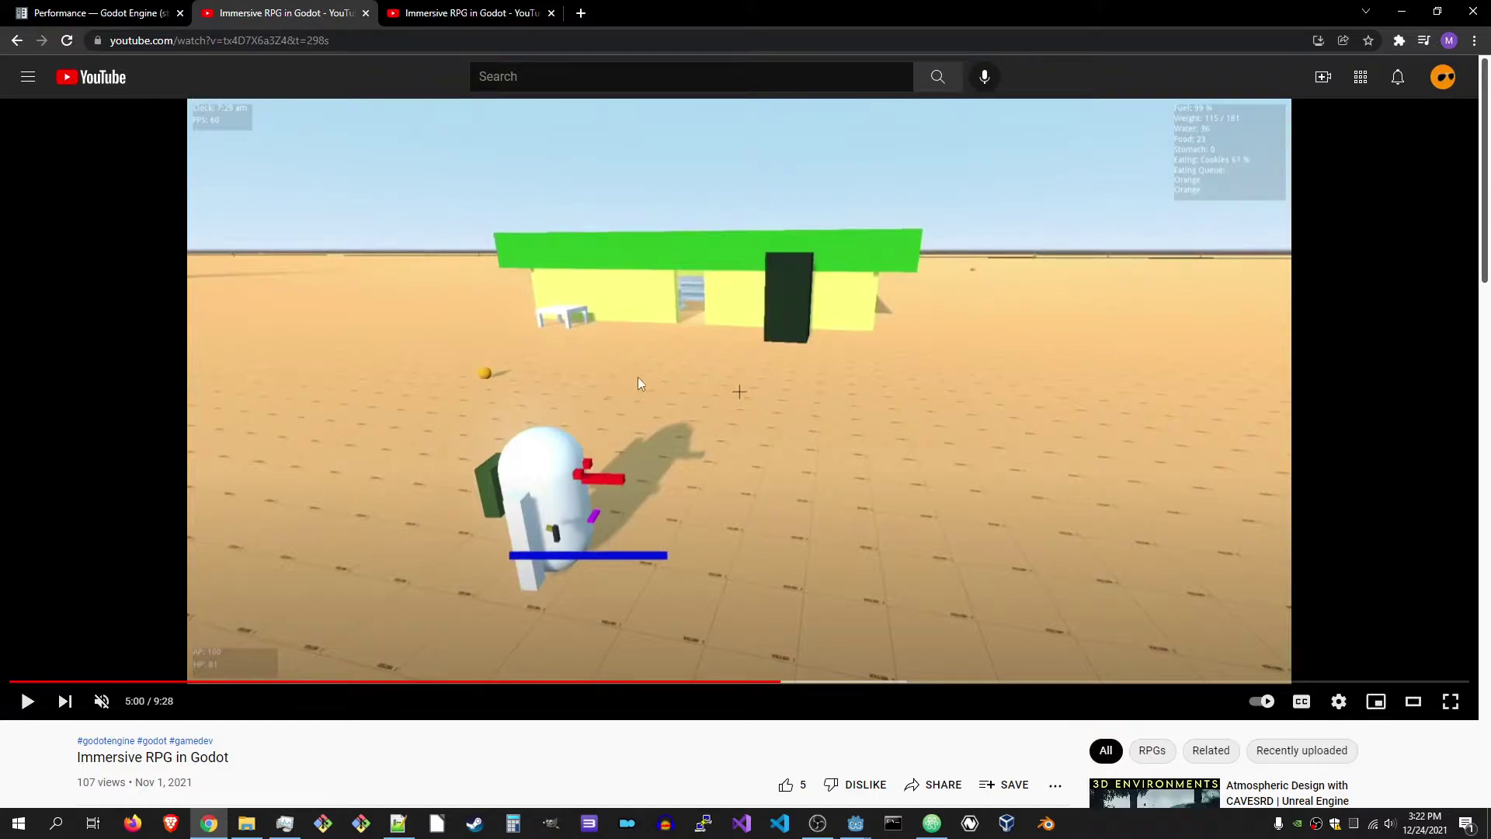
Switch from Chrome back to the Immersive RPG debug game window
key("alt+Tab")
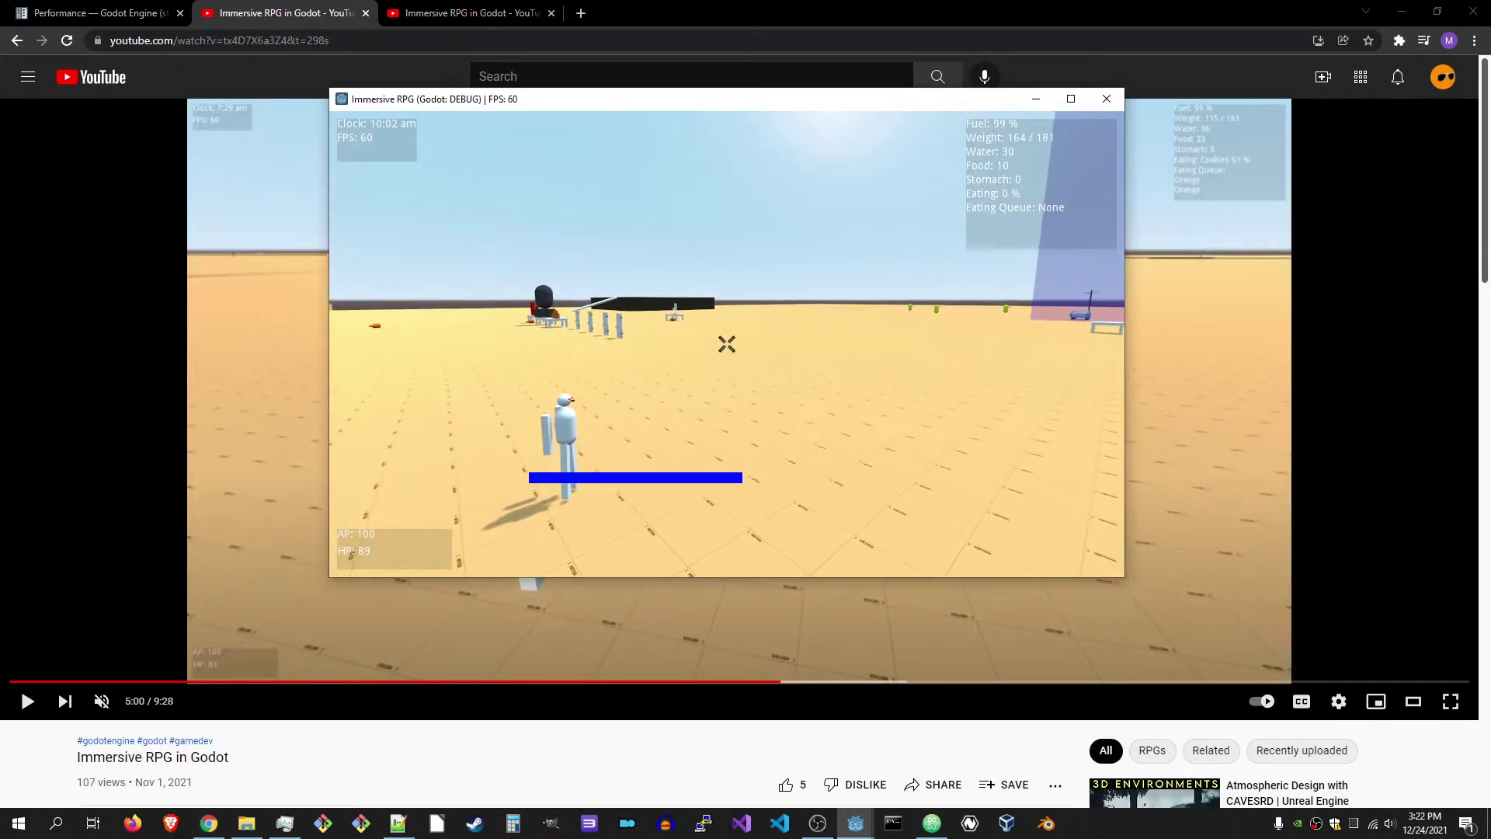
key("alt+Tab")
key("alt+Tab")
key("alt+Tab")
key("alt+Tab")
key("alt+Tab")
key("Tab")
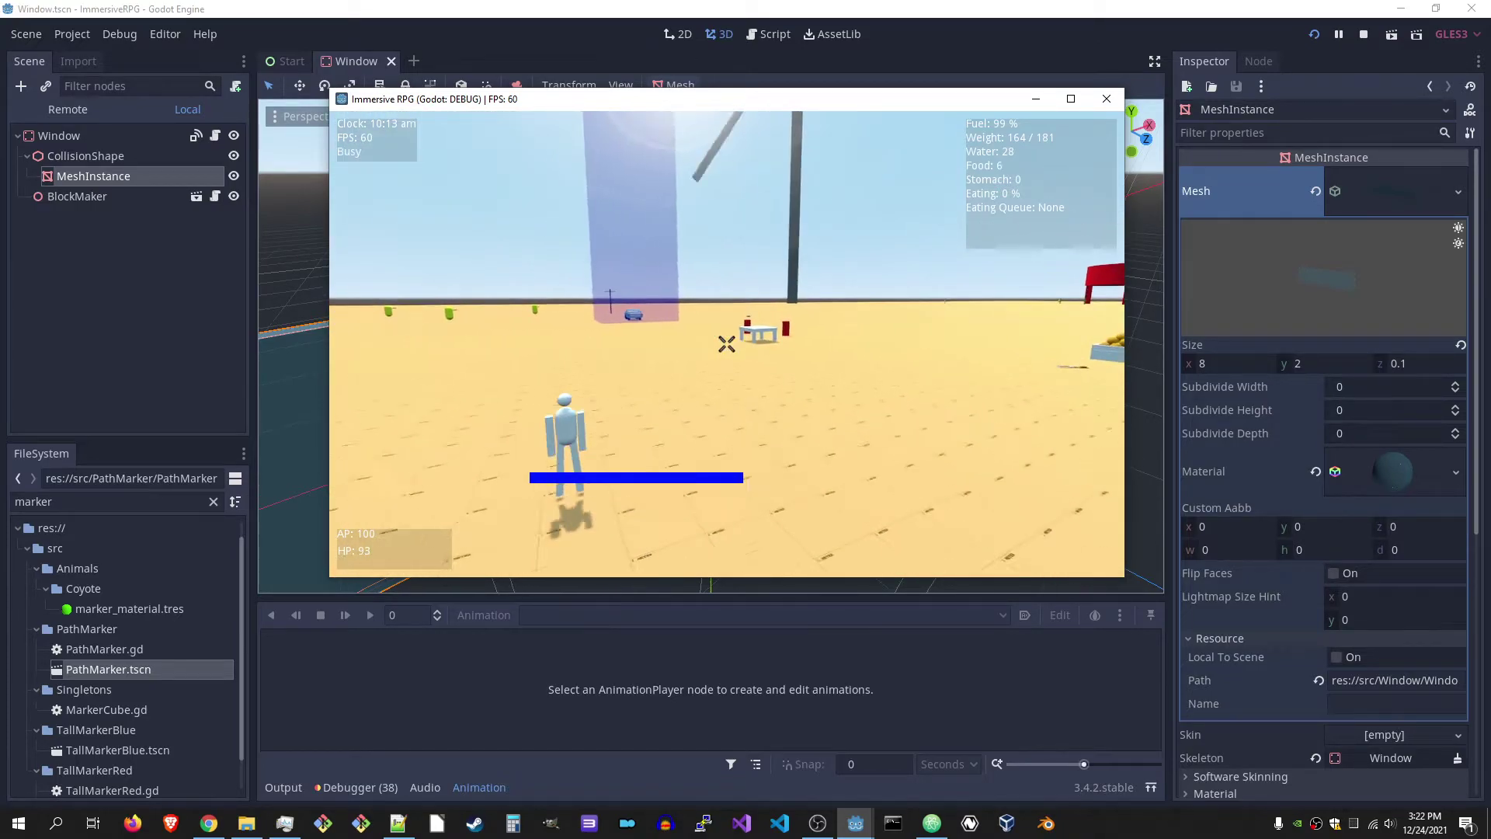
Equip the rifle in the Right Hand slot via the Player Menu, then close it
key("Tab")
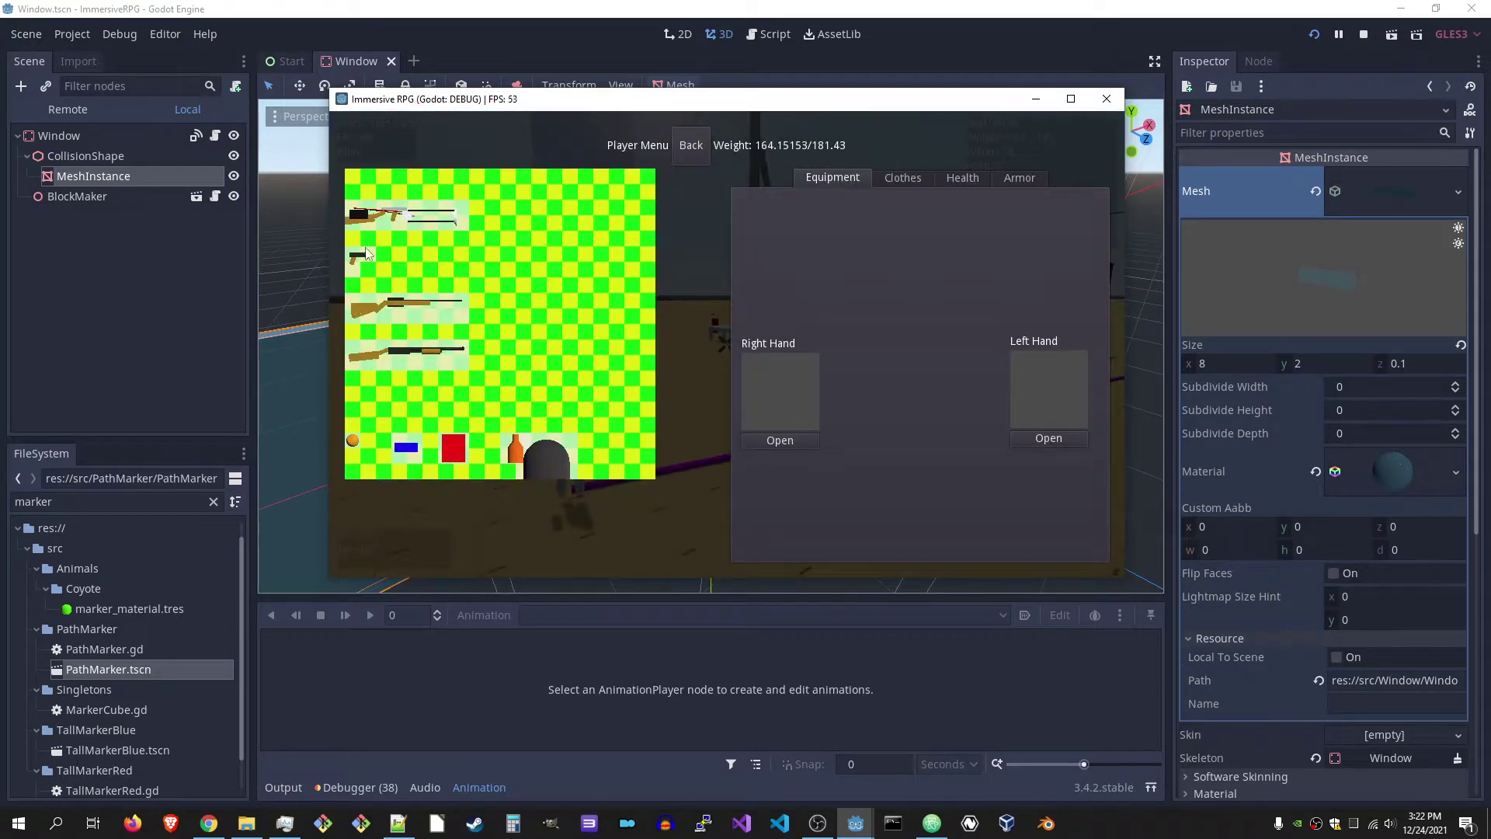
left_click(762, 369)
left_click(688, 147)
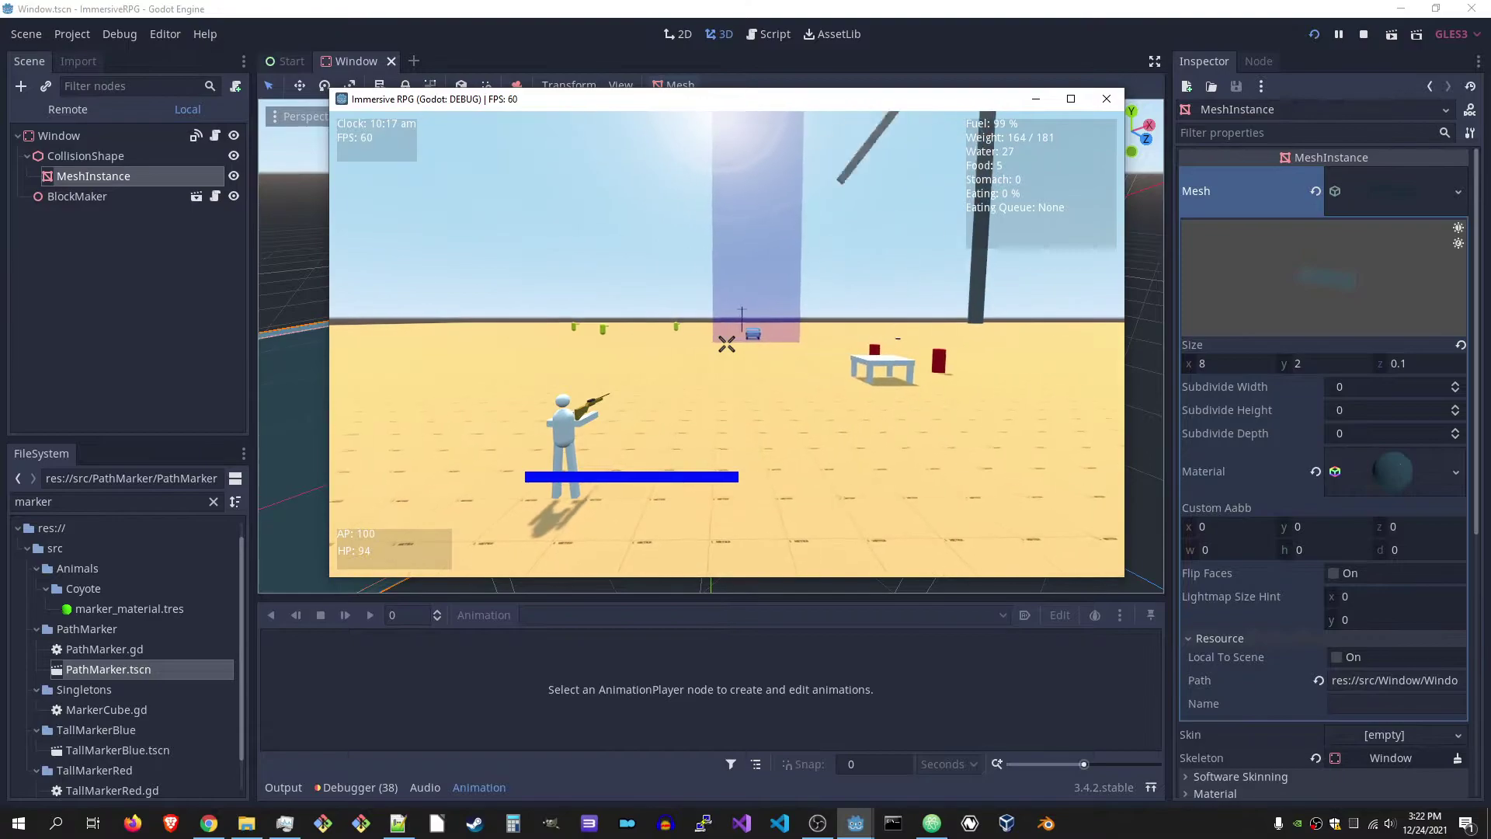
scroll(725, 343, "up", 3)
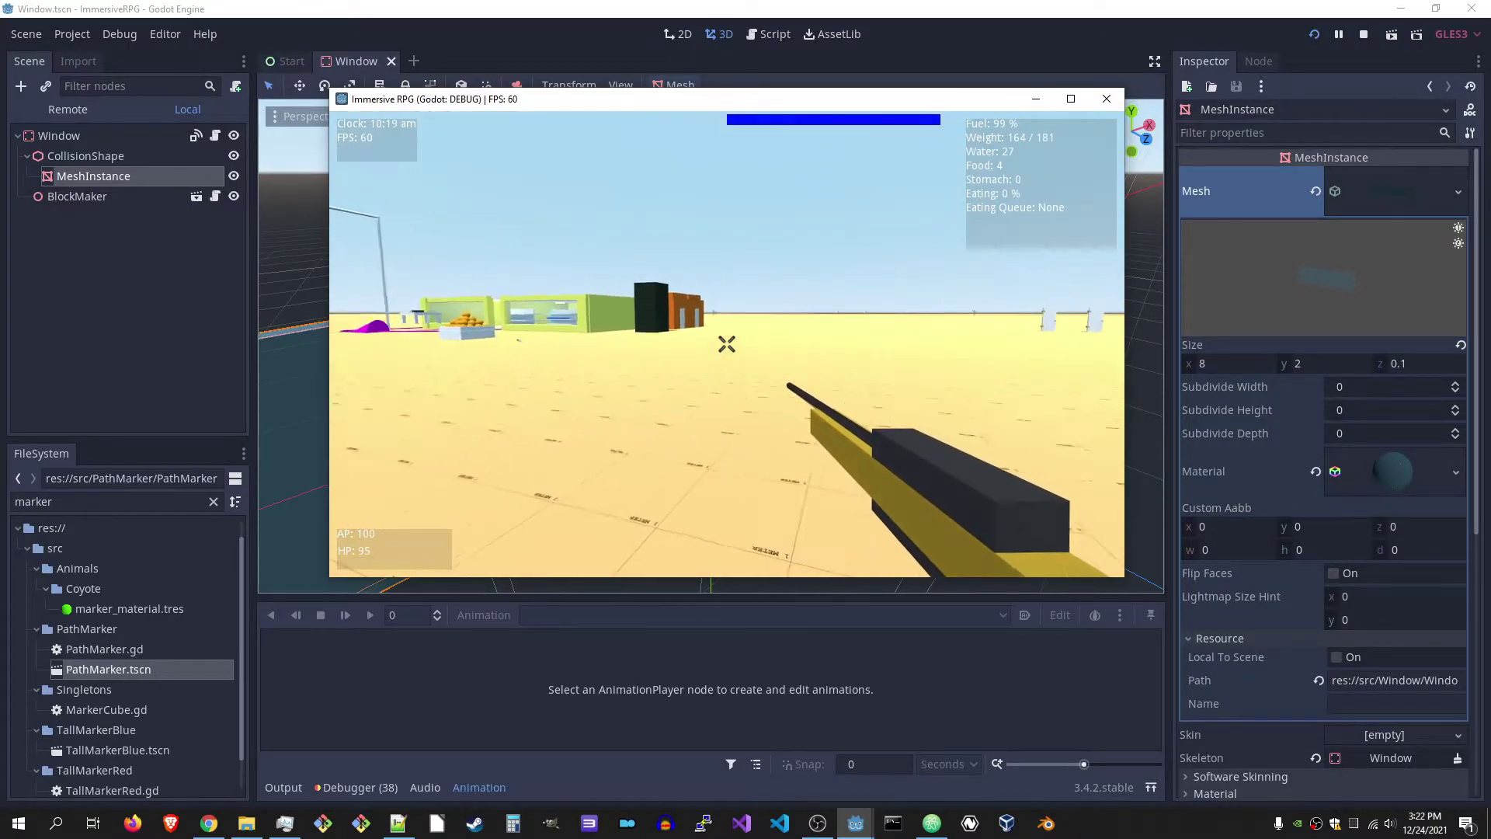
scroll(726, 344, "down", 3)
scroll(726, 344, "up", 3)
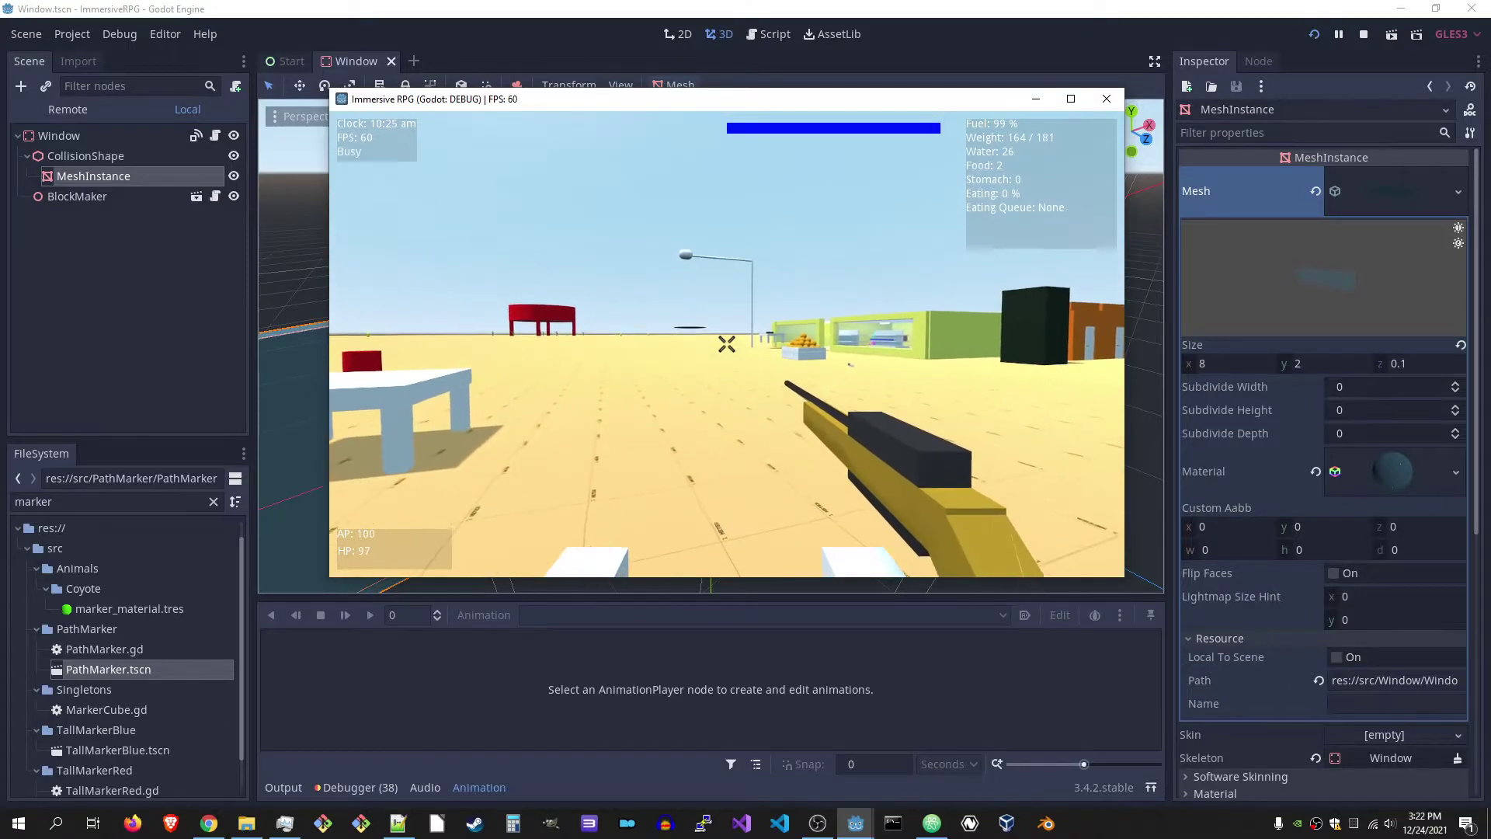
Switch to third-person view and walk the armed character toward the store
key("v")
key("w")
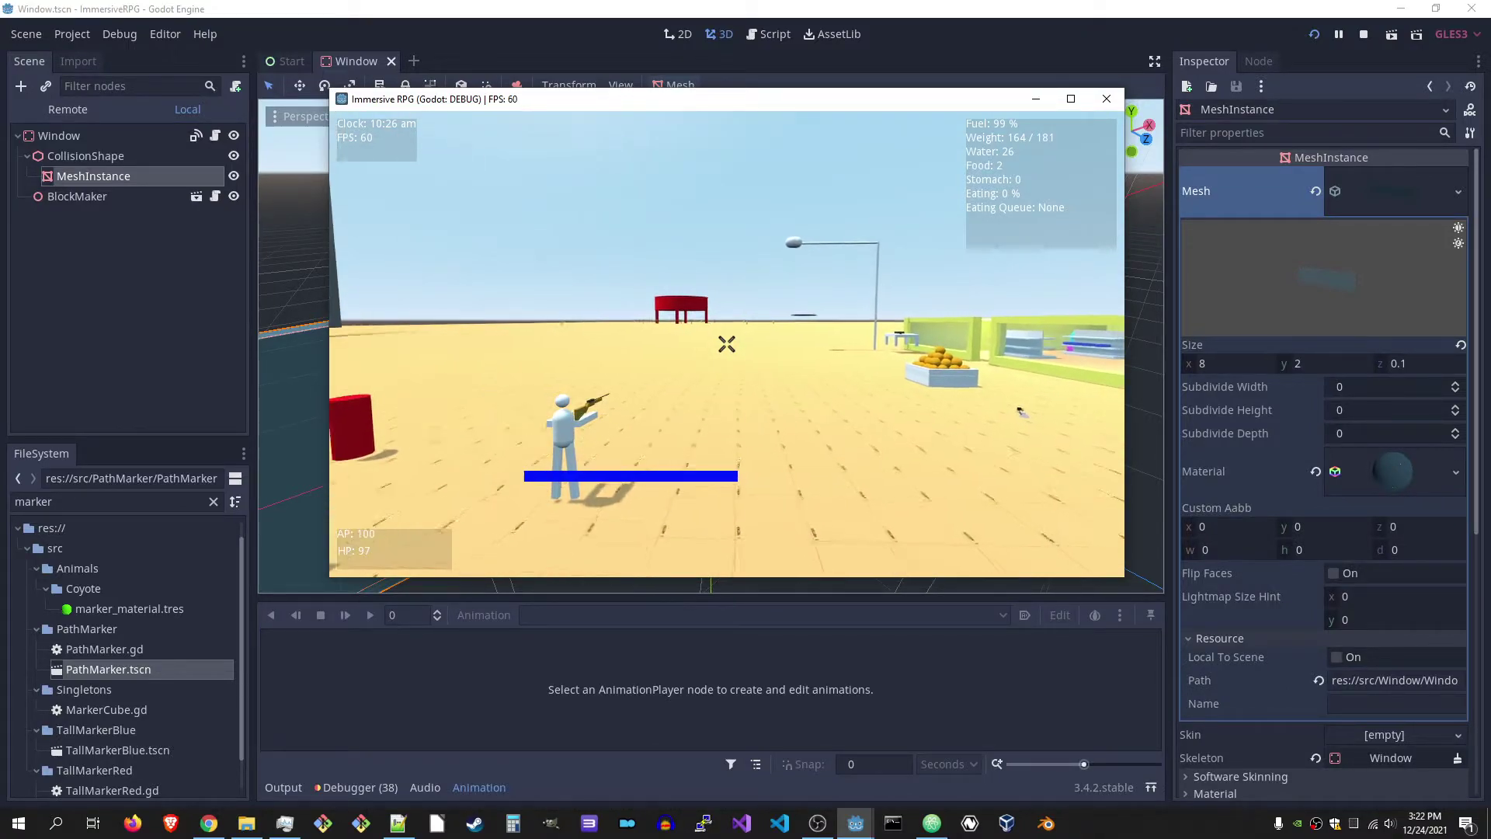
key("w")
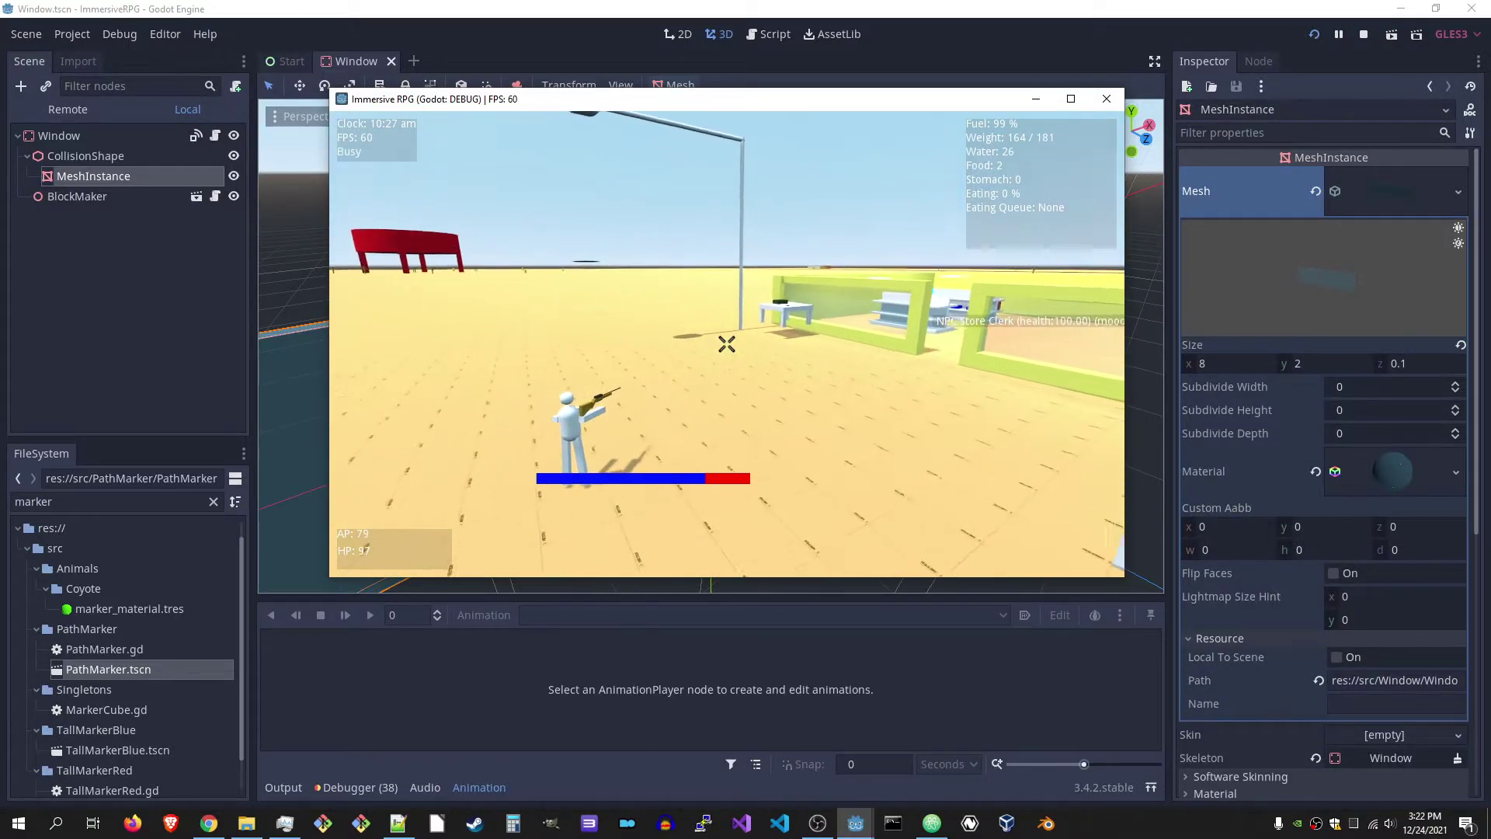
key("w")
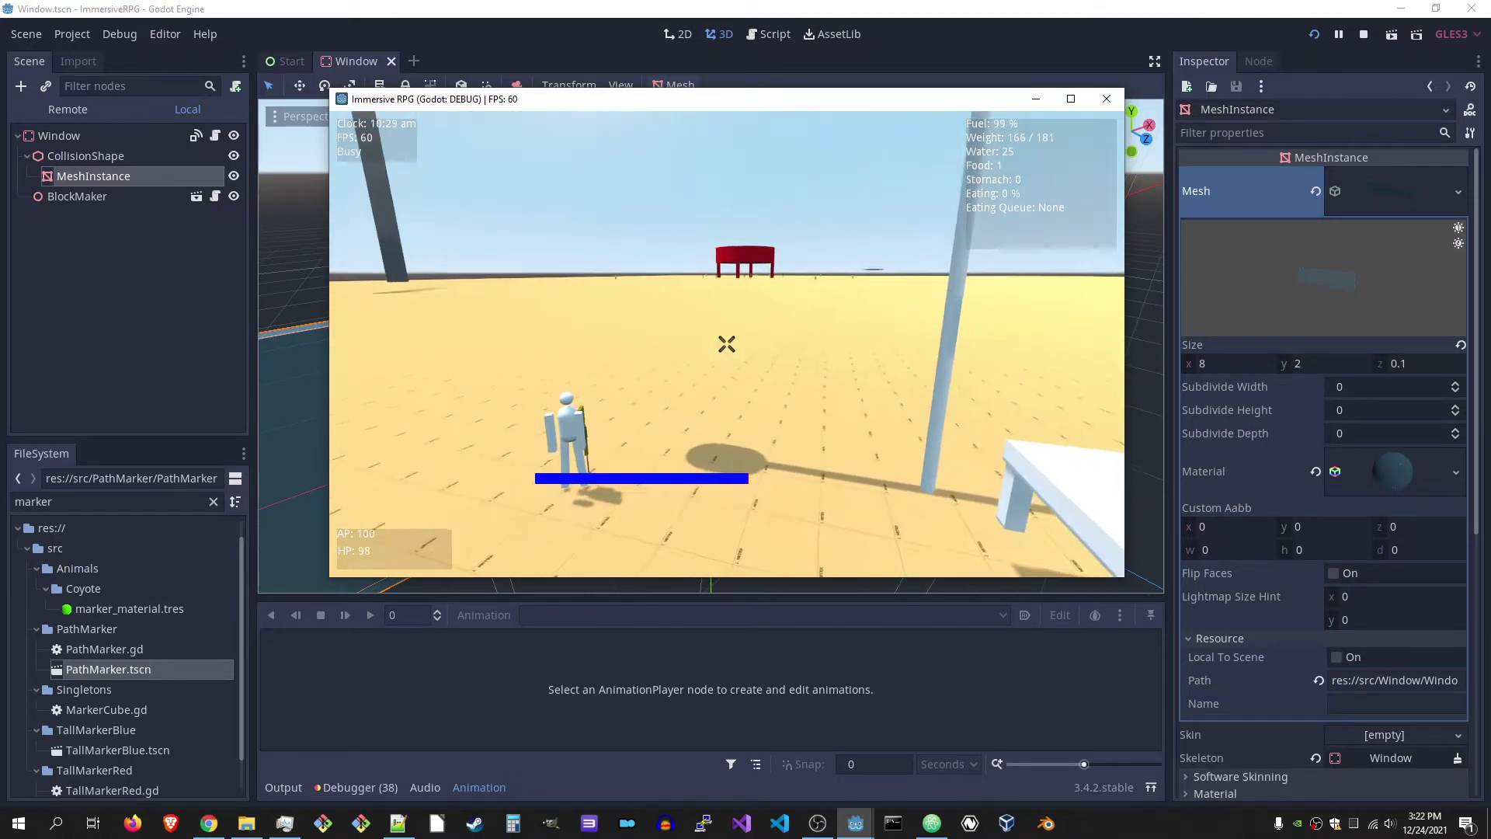
Put the dark green pack in the Back clothing slot, then set a path marker
key("i")
left_click(903, 181)
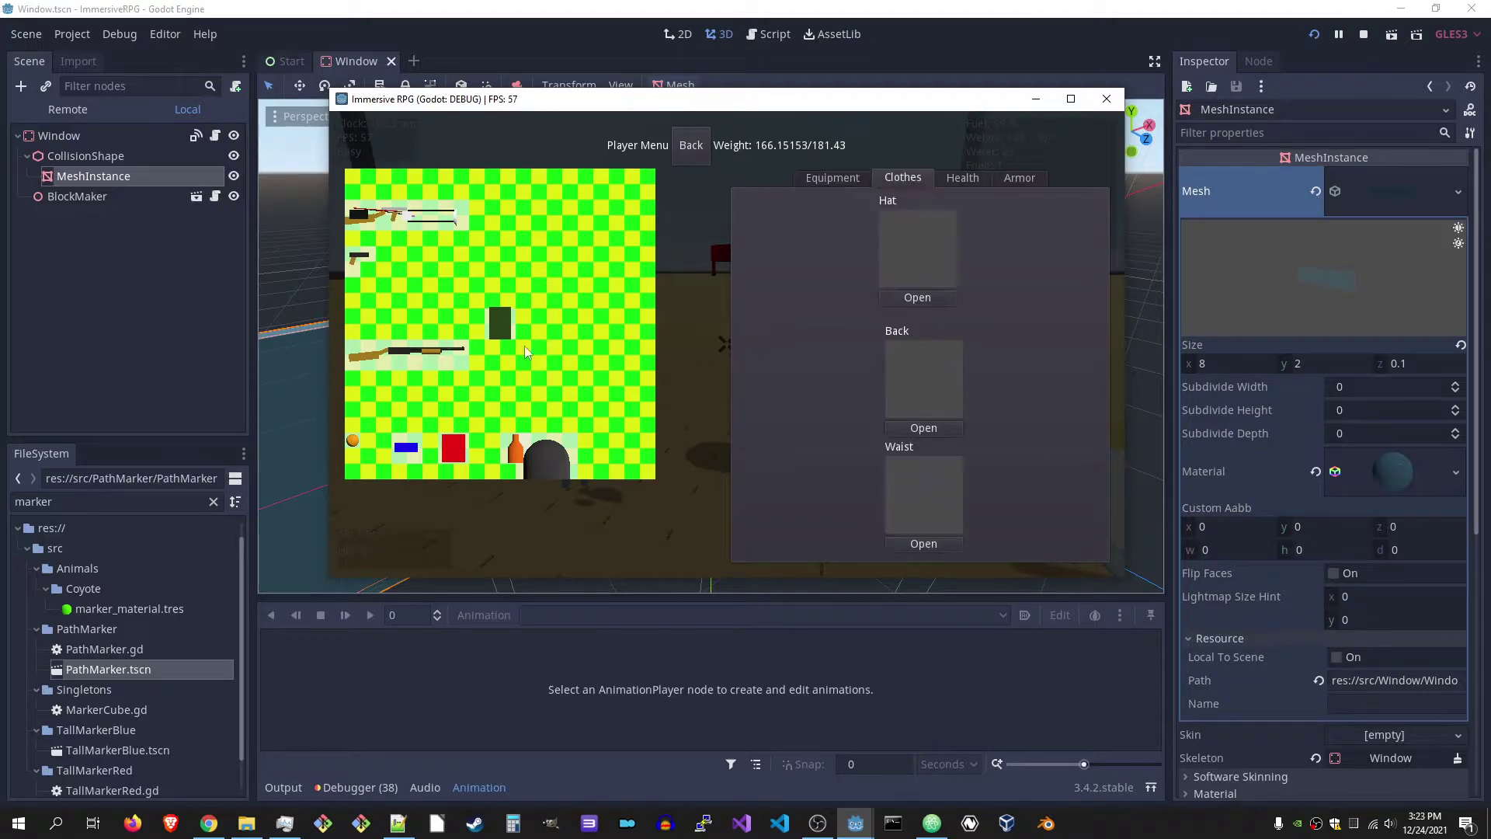
left_click_drag(493, 308, 914, 367)
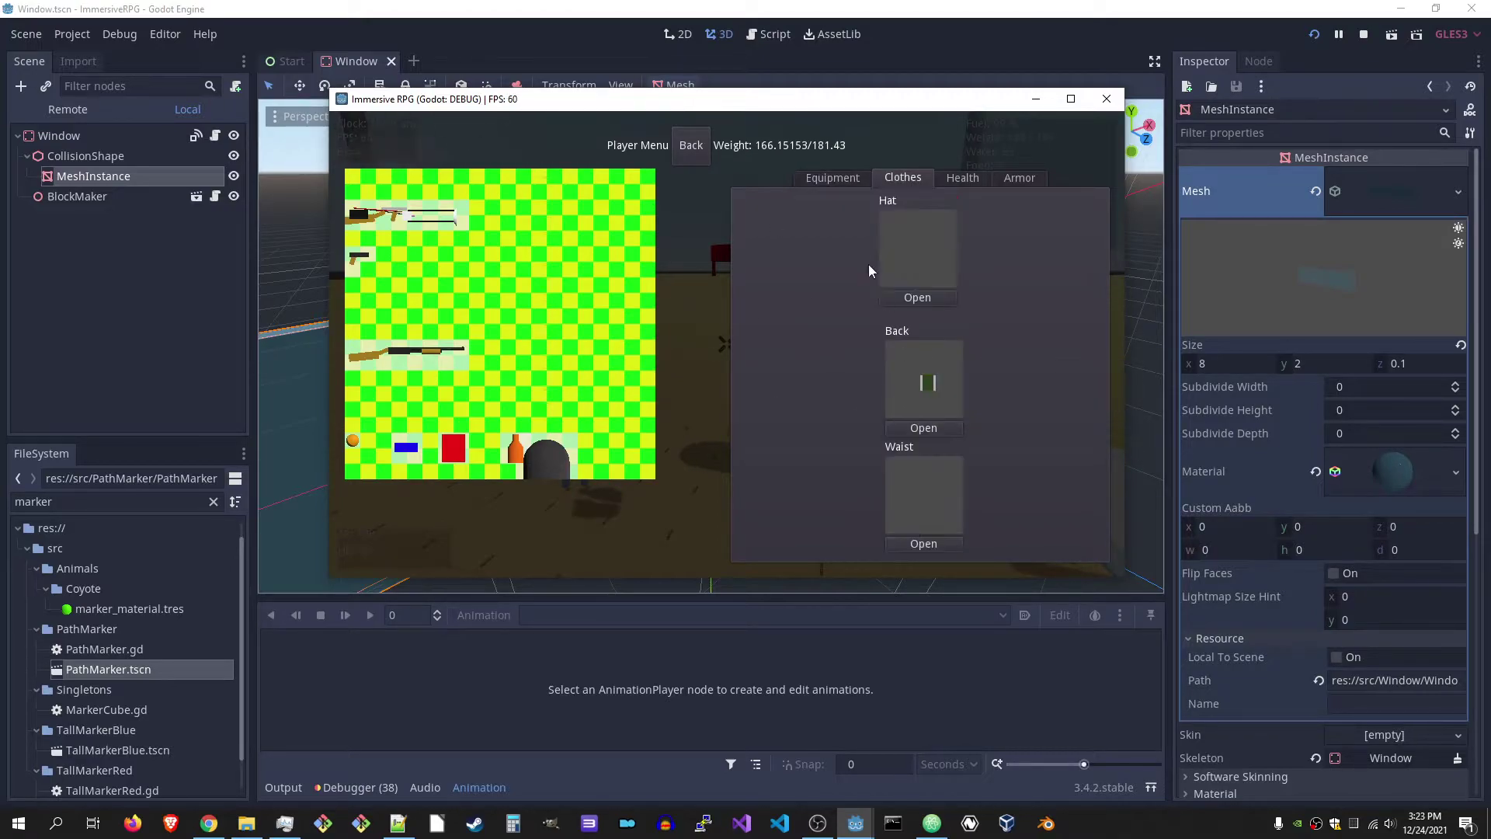
left_click(835, 177)
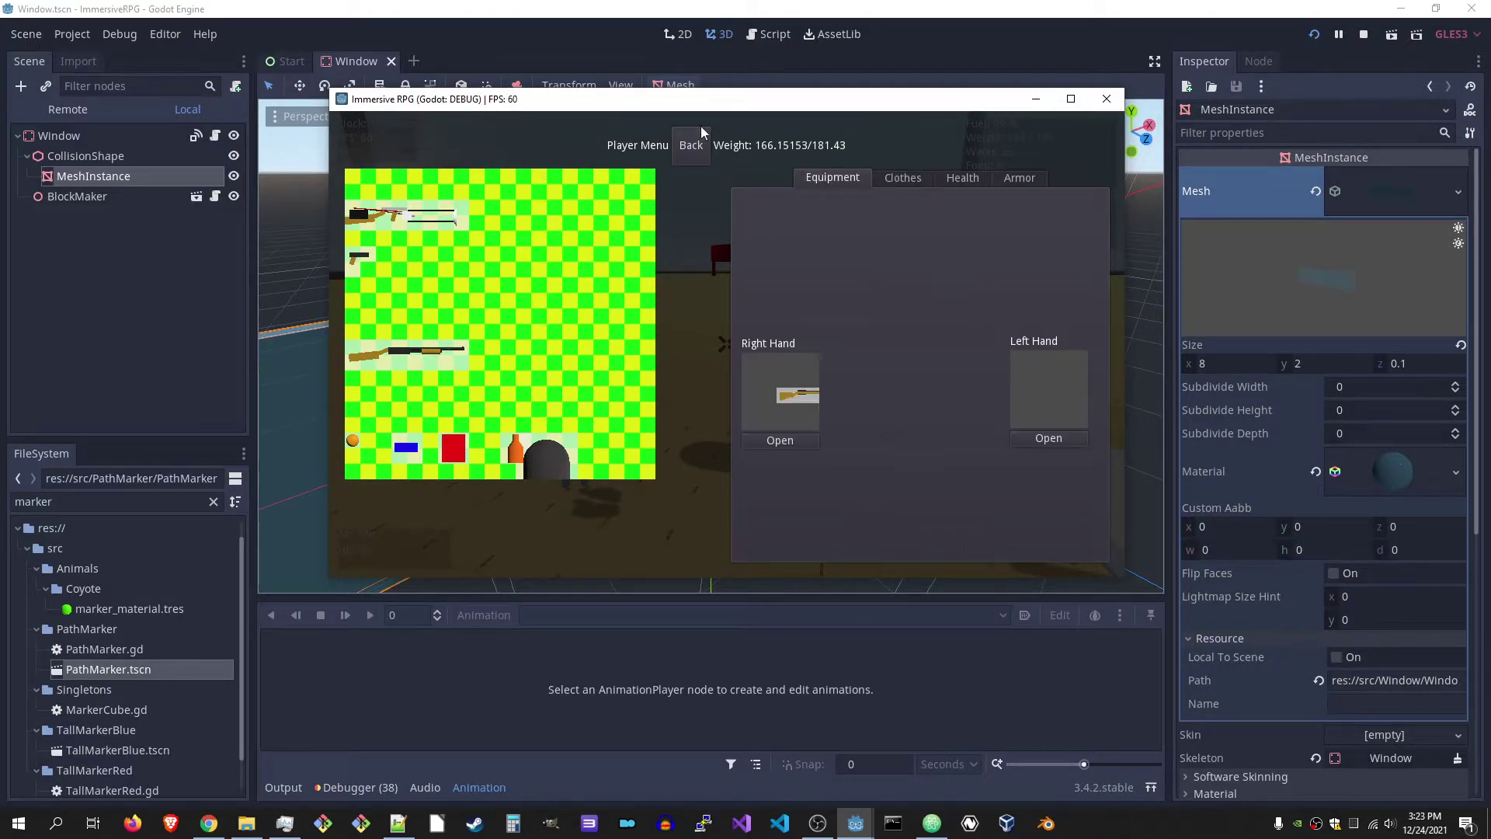
key("i")
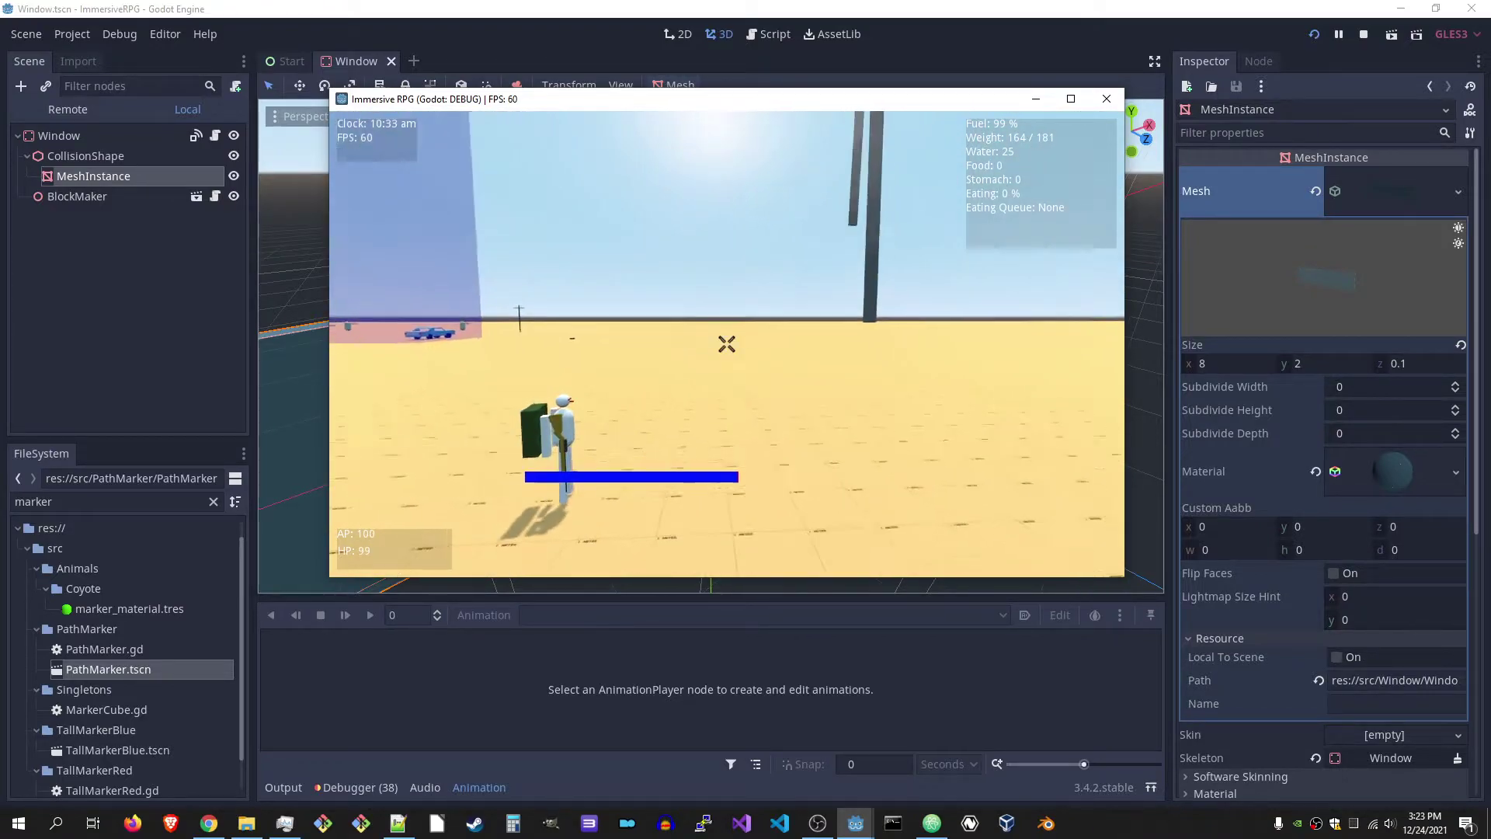
left_click(726, 344)
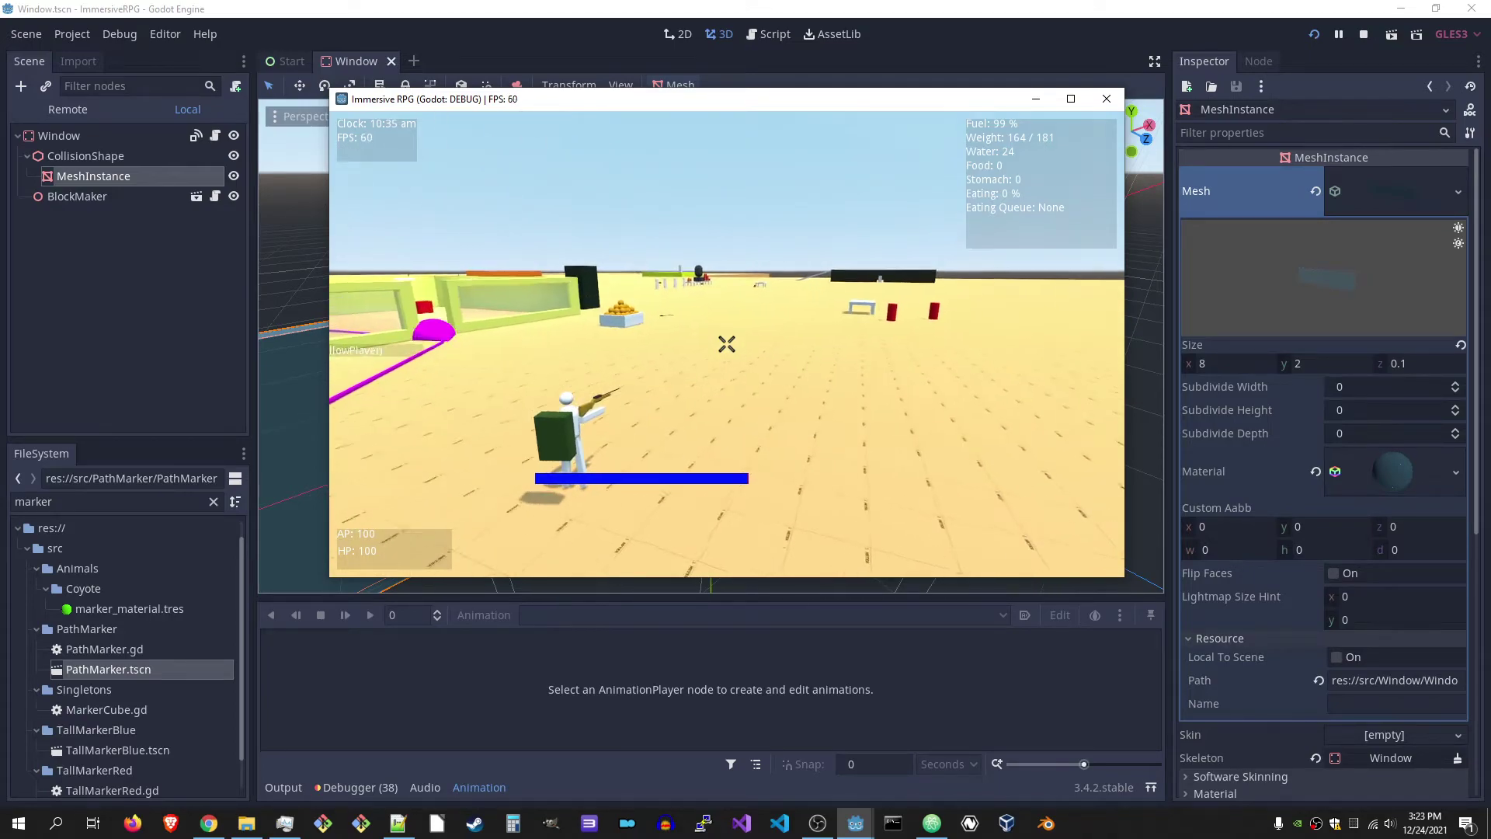
Switch to first-person view, then unequip the rifle into the inventory grid
key("v")
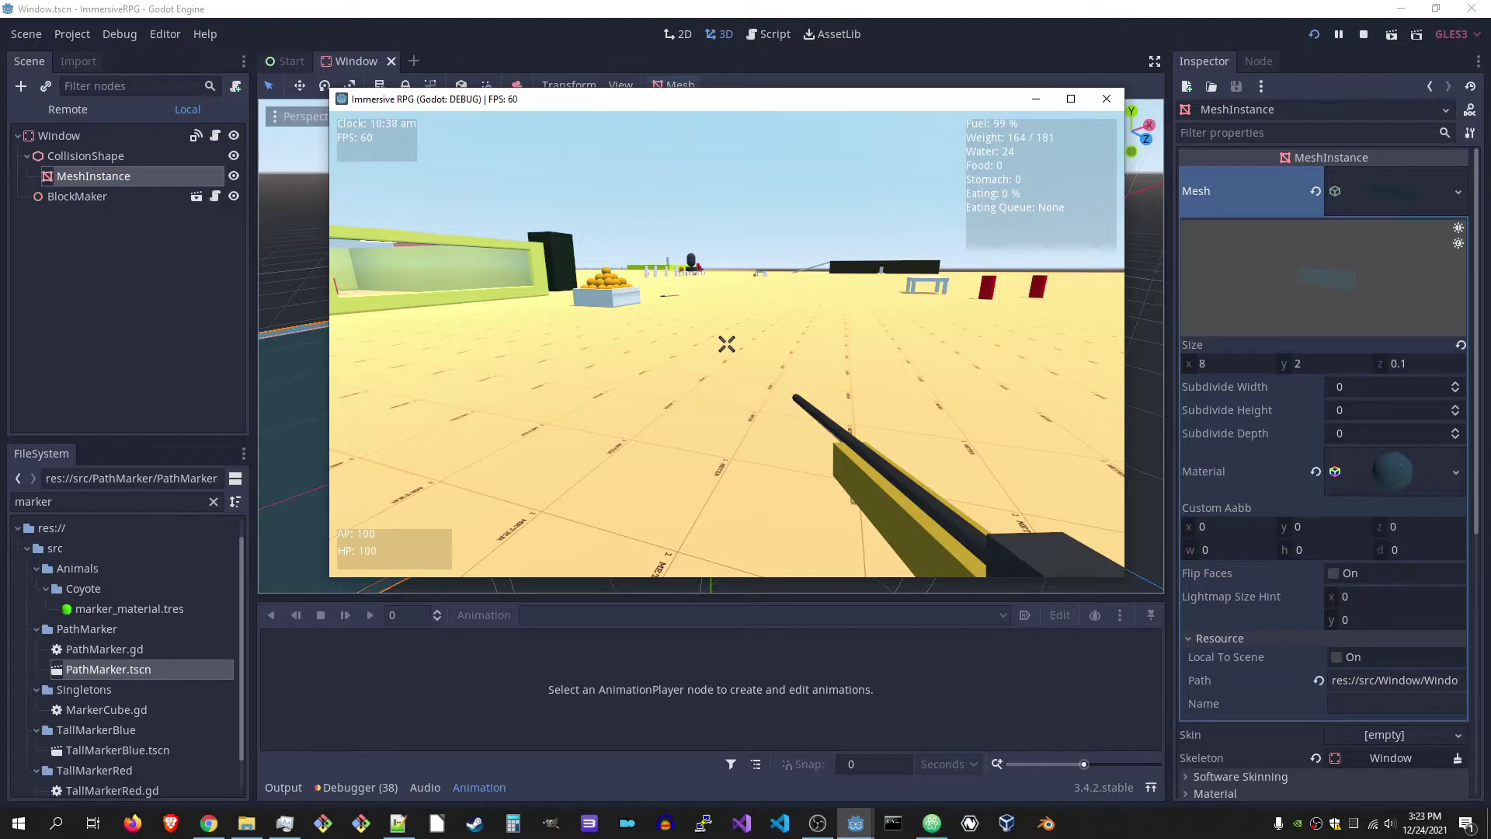
left_click(725, 344)
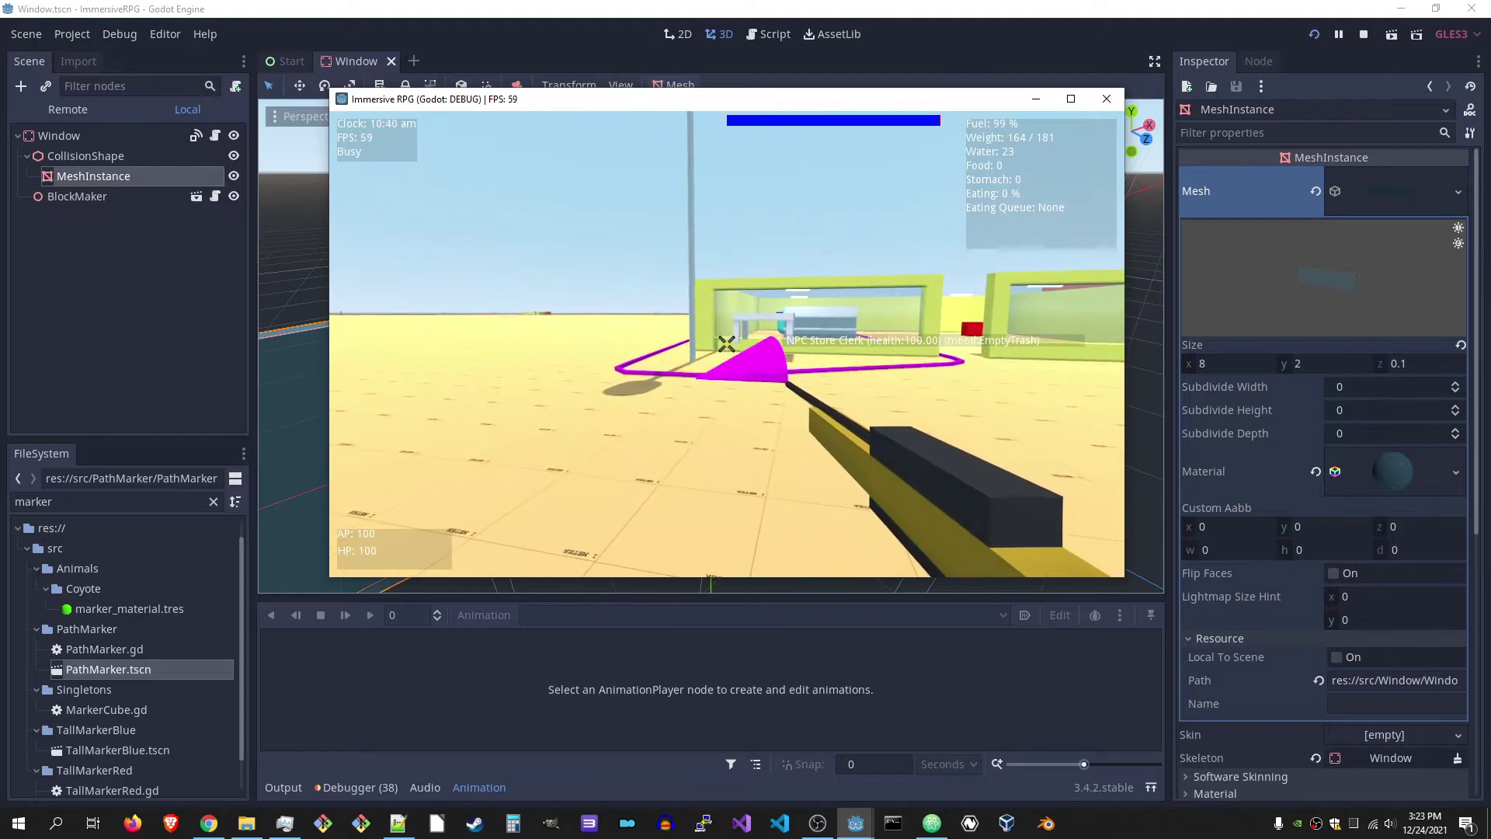
key("Tab")
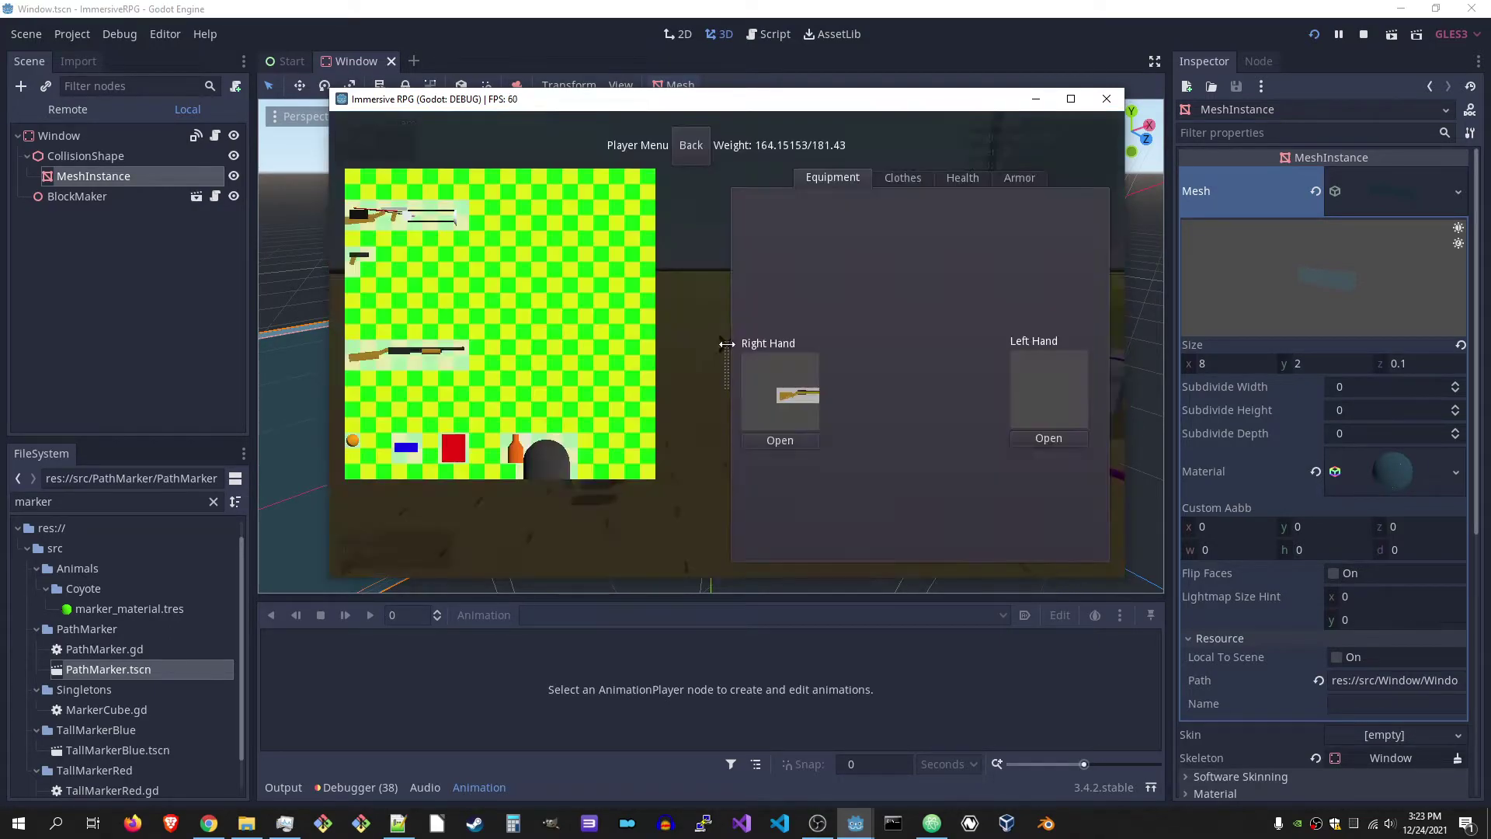
left_click_drag(789, 399, 466, 280)
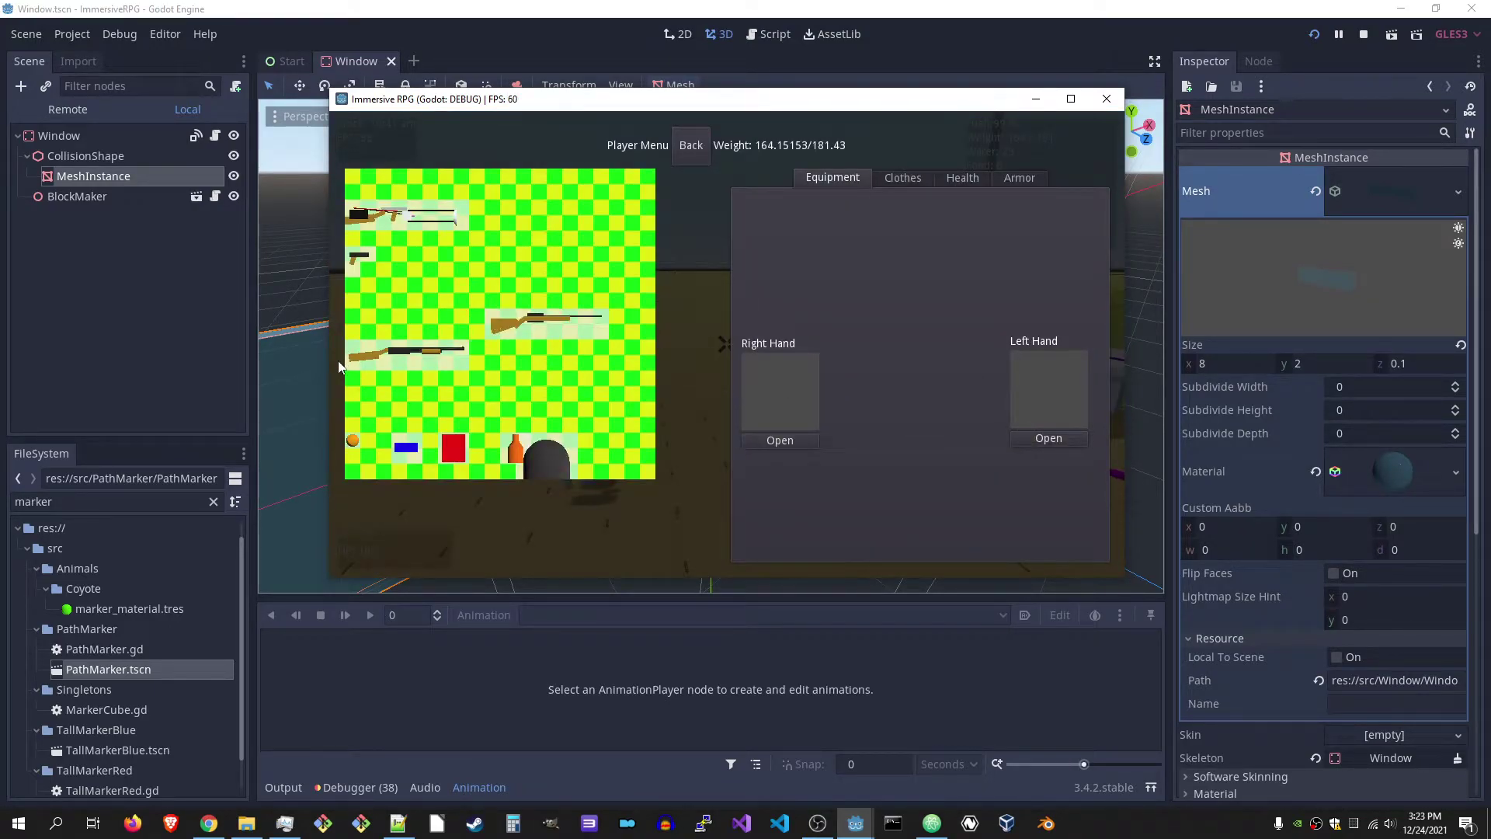
left_click(696, 149)
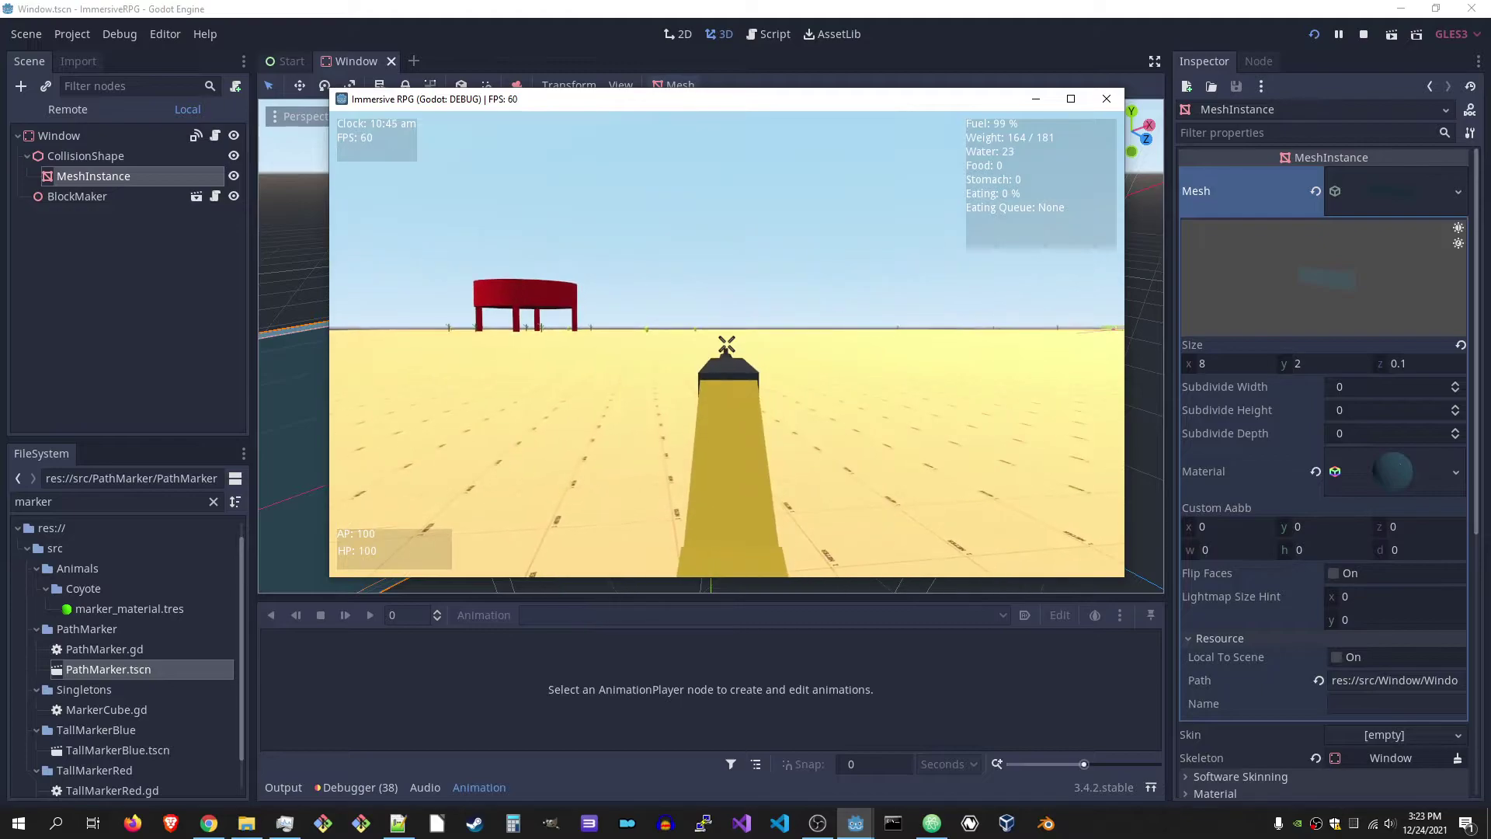
Swing nine attacks in the game
left_click(726, 343)
left_click(726, 343)
left_click(725, 344)
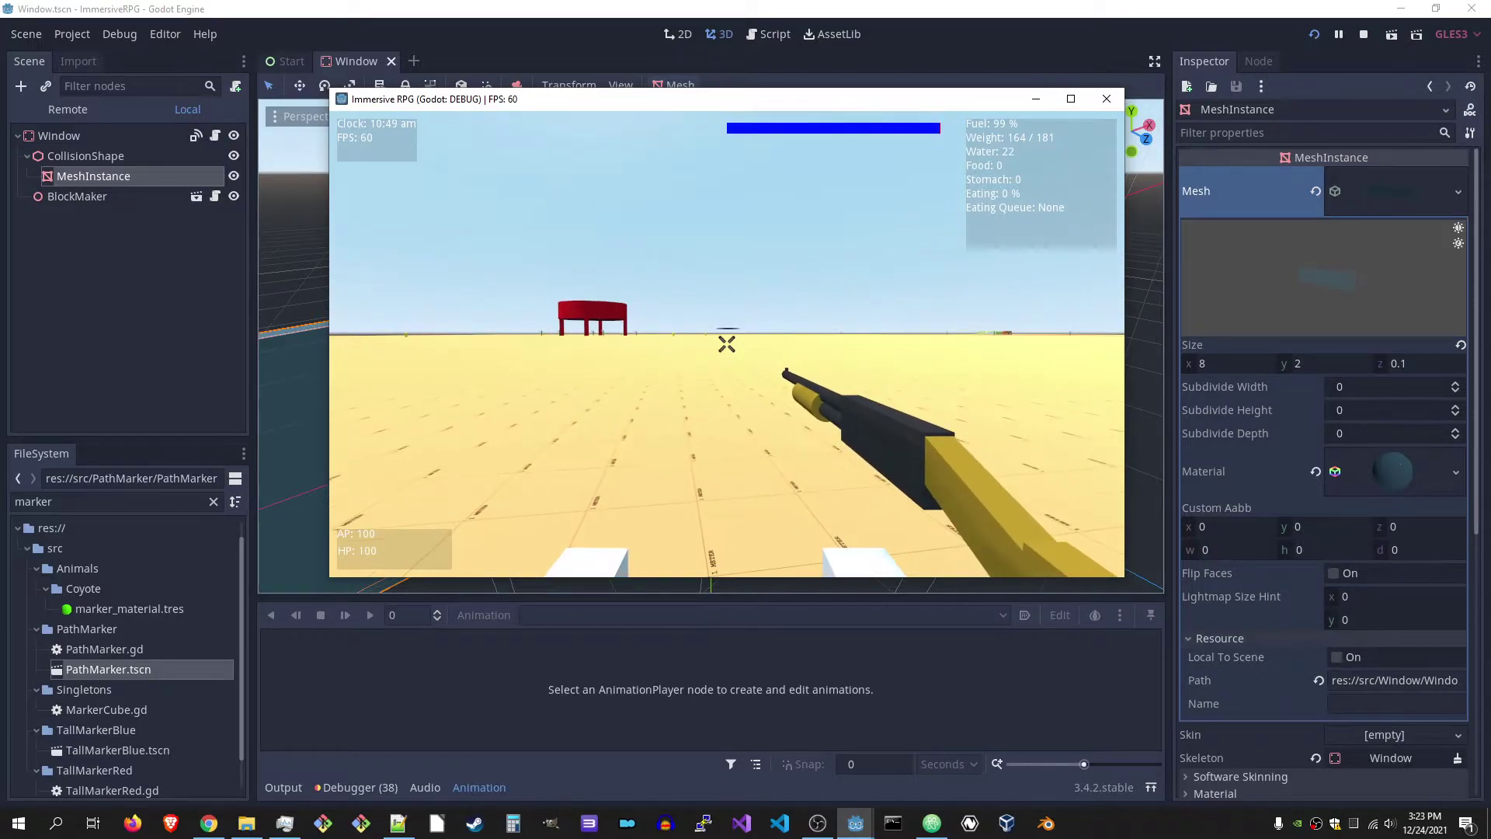
left_click(726, 343)
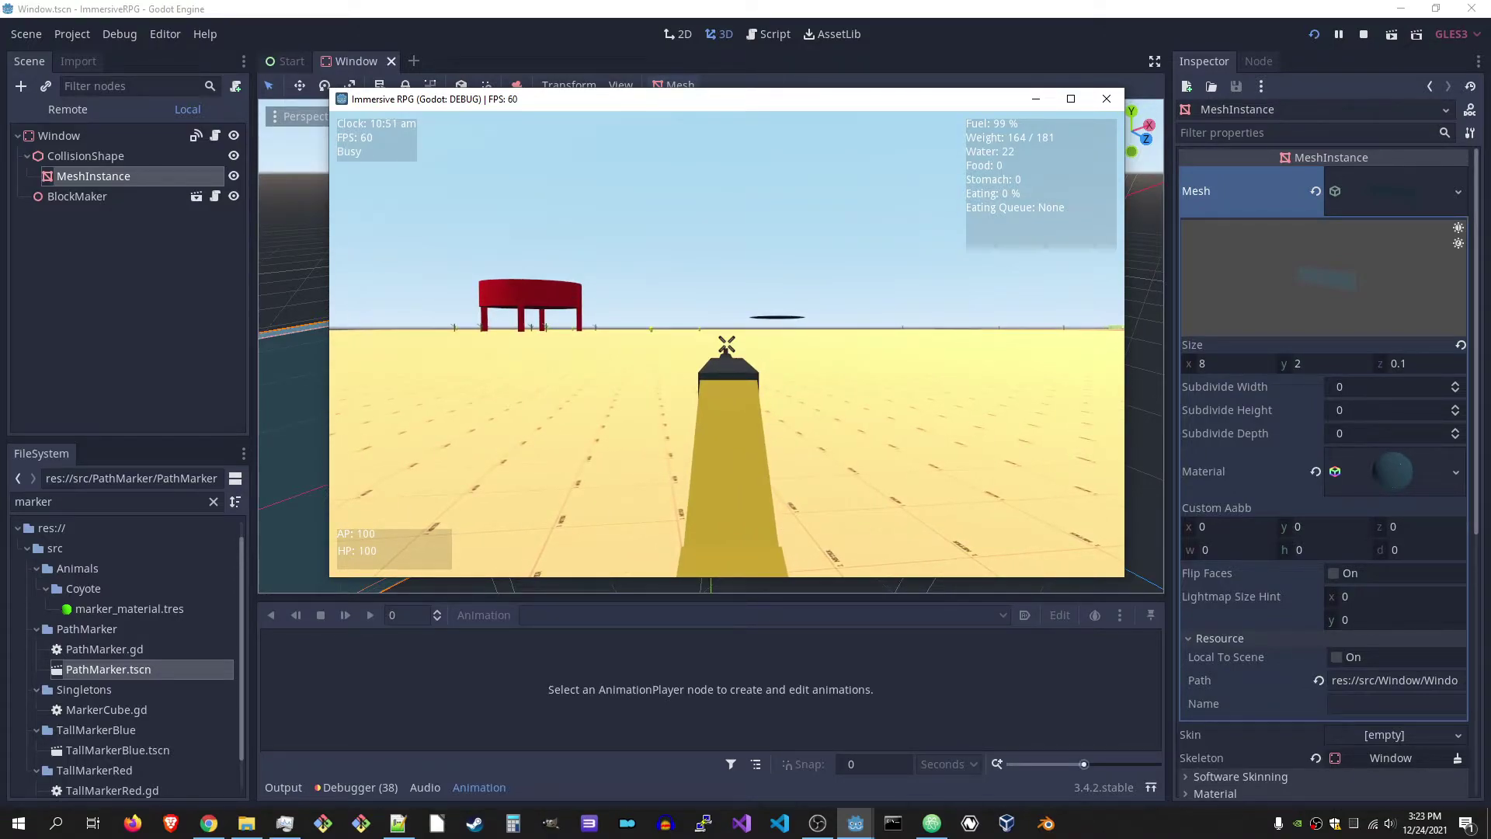
left_click(726, 344)
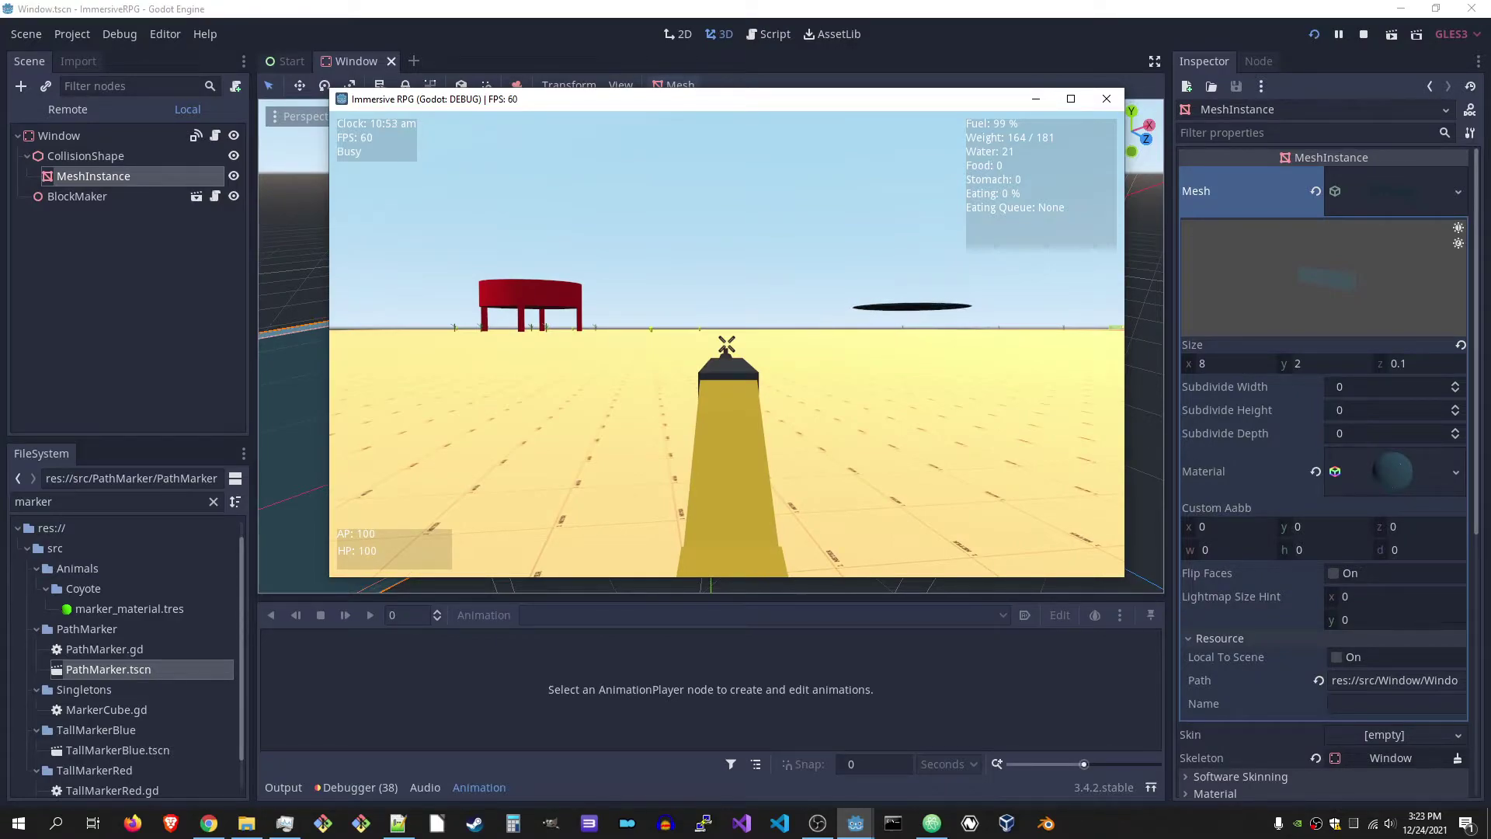
left_click(725, 344)
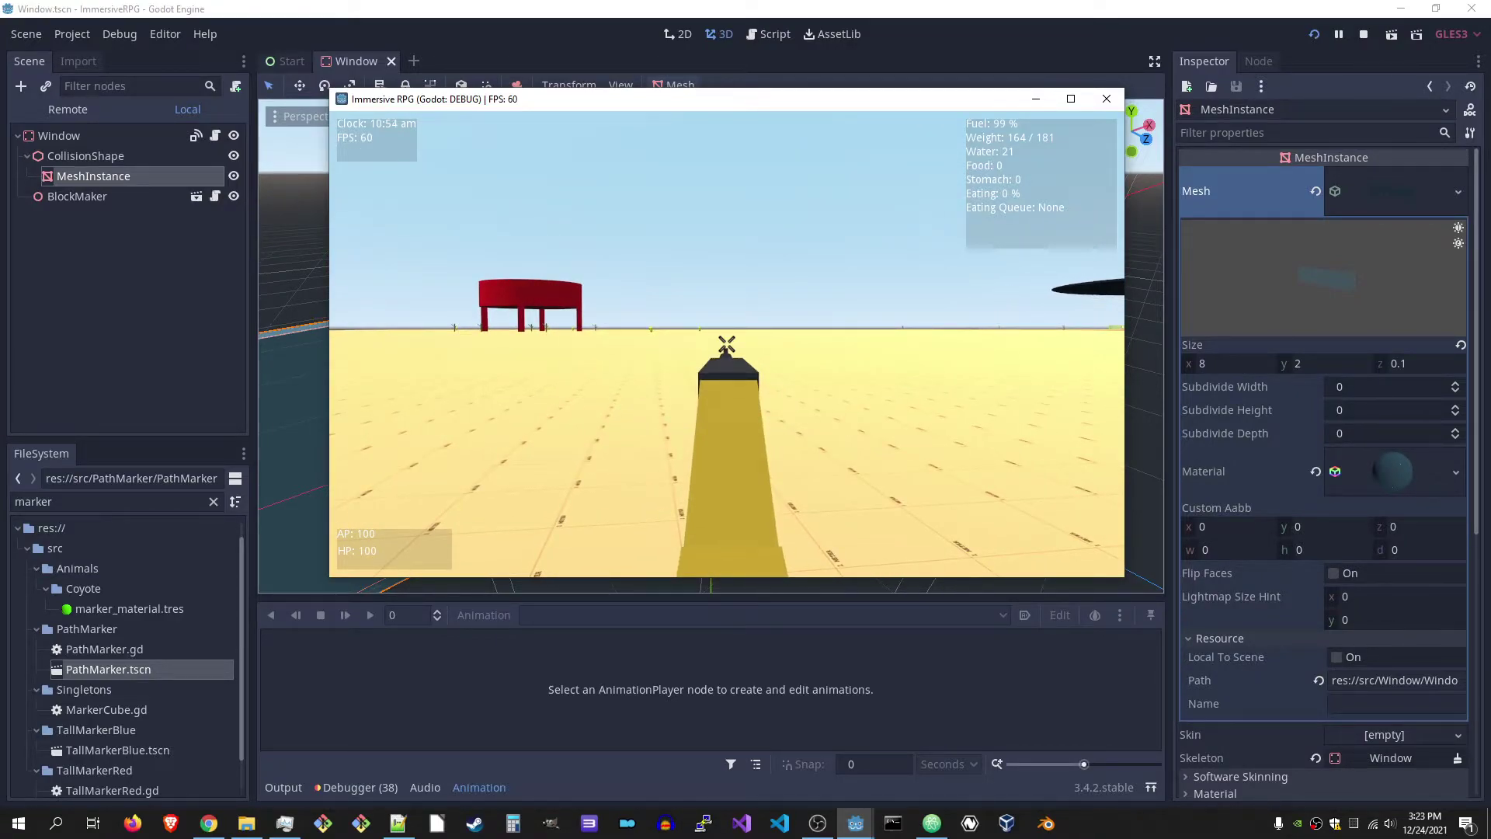
left_click(726, 344)
left_click(726, 344)
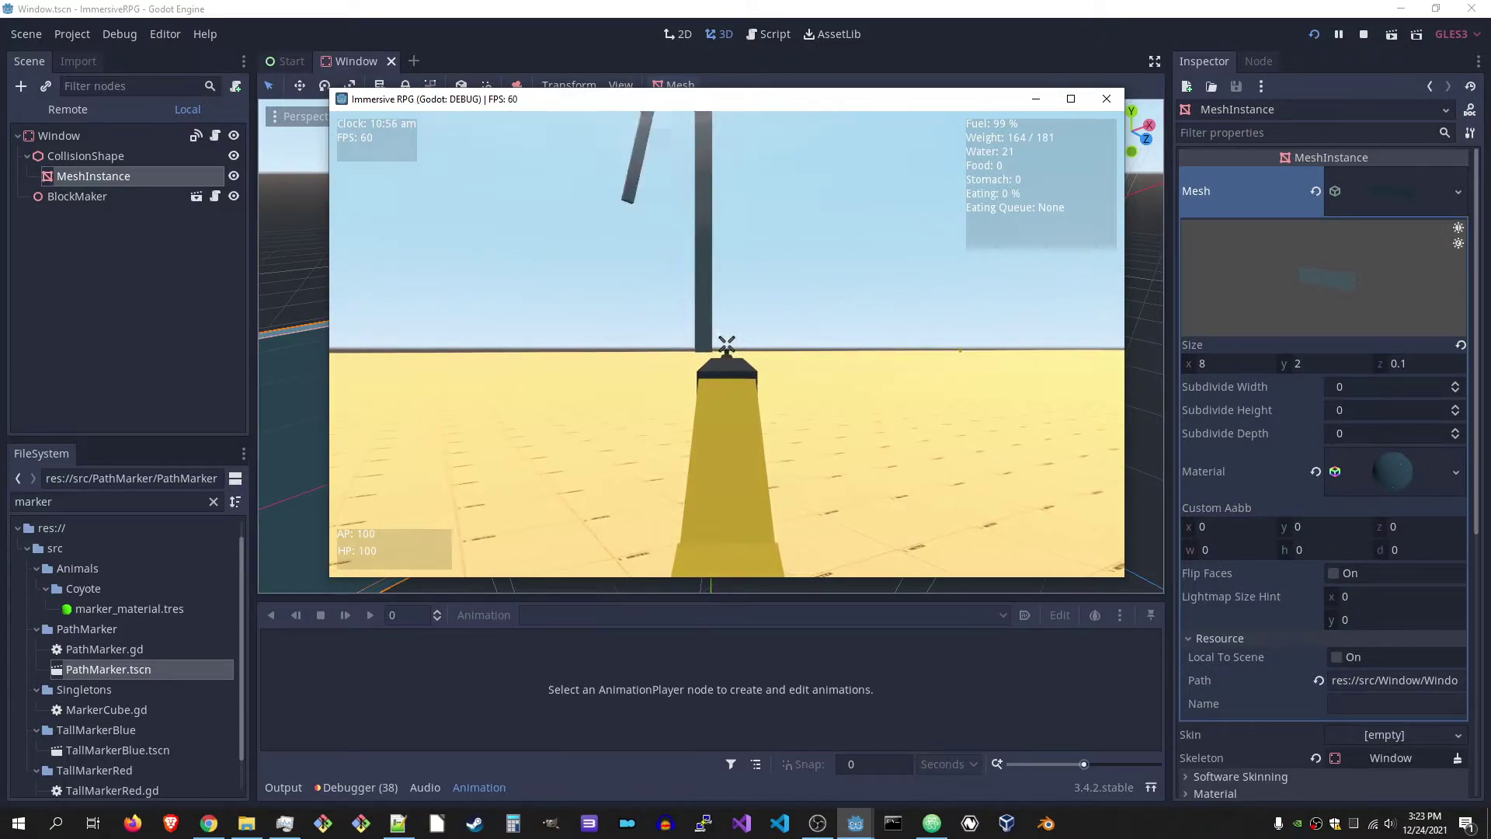
left_click(726, 344)
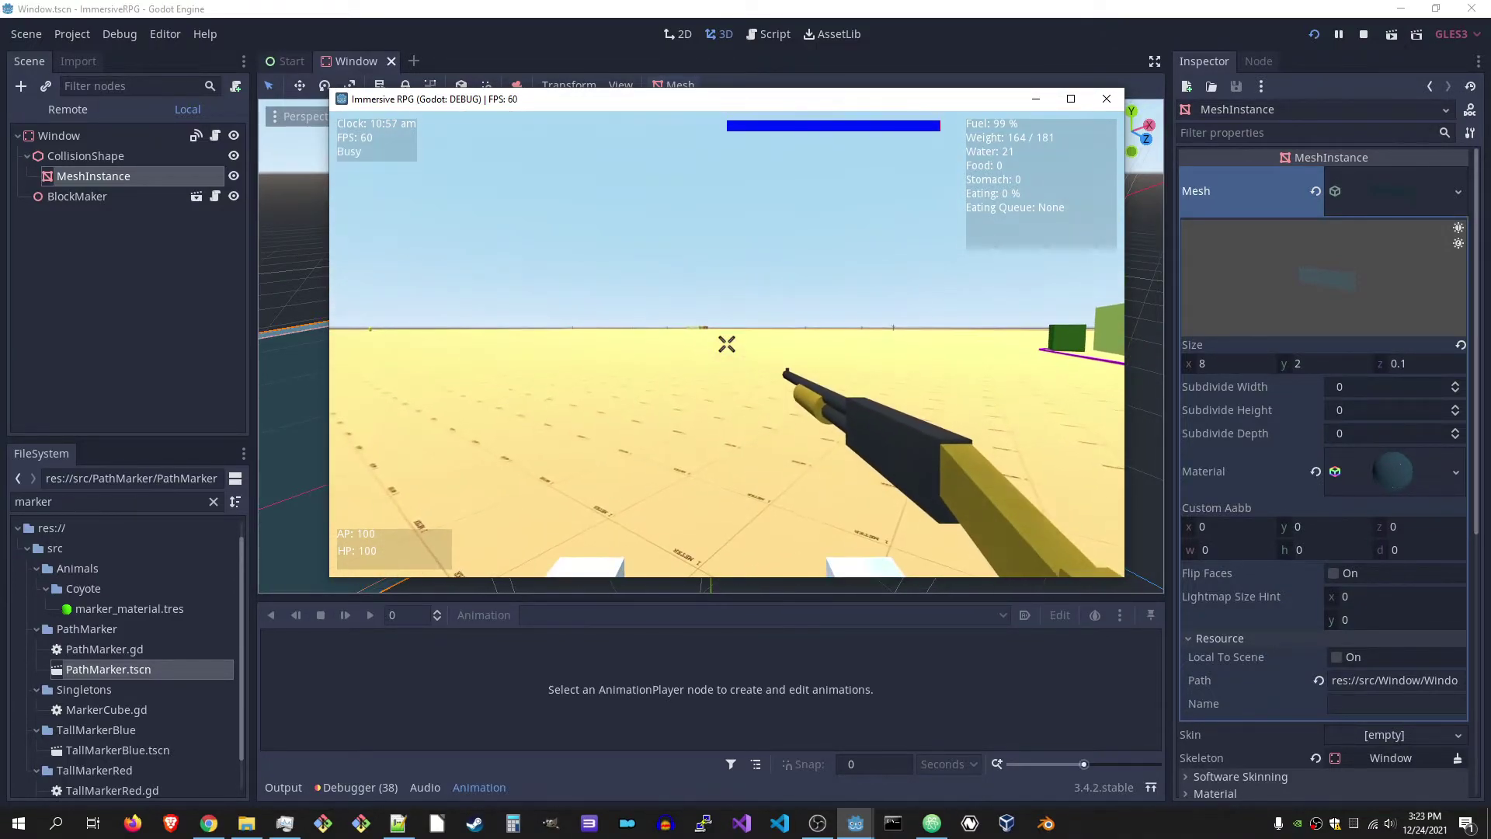
Equip the rifle in the Right Hand slot via the Player Menu, then scope in twice
key("i")
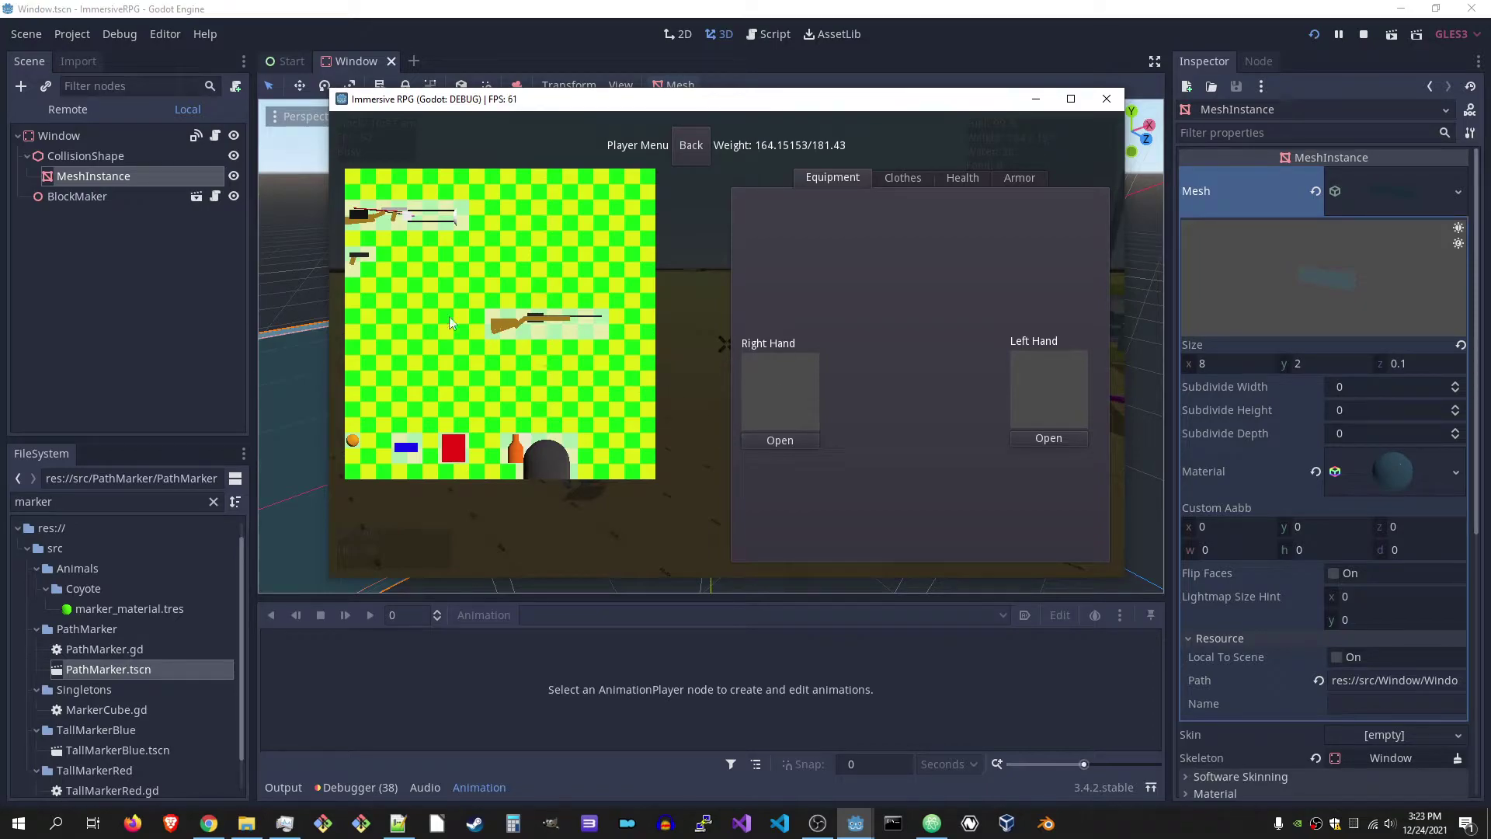
left_click_drag(487, 315, 775, 396)
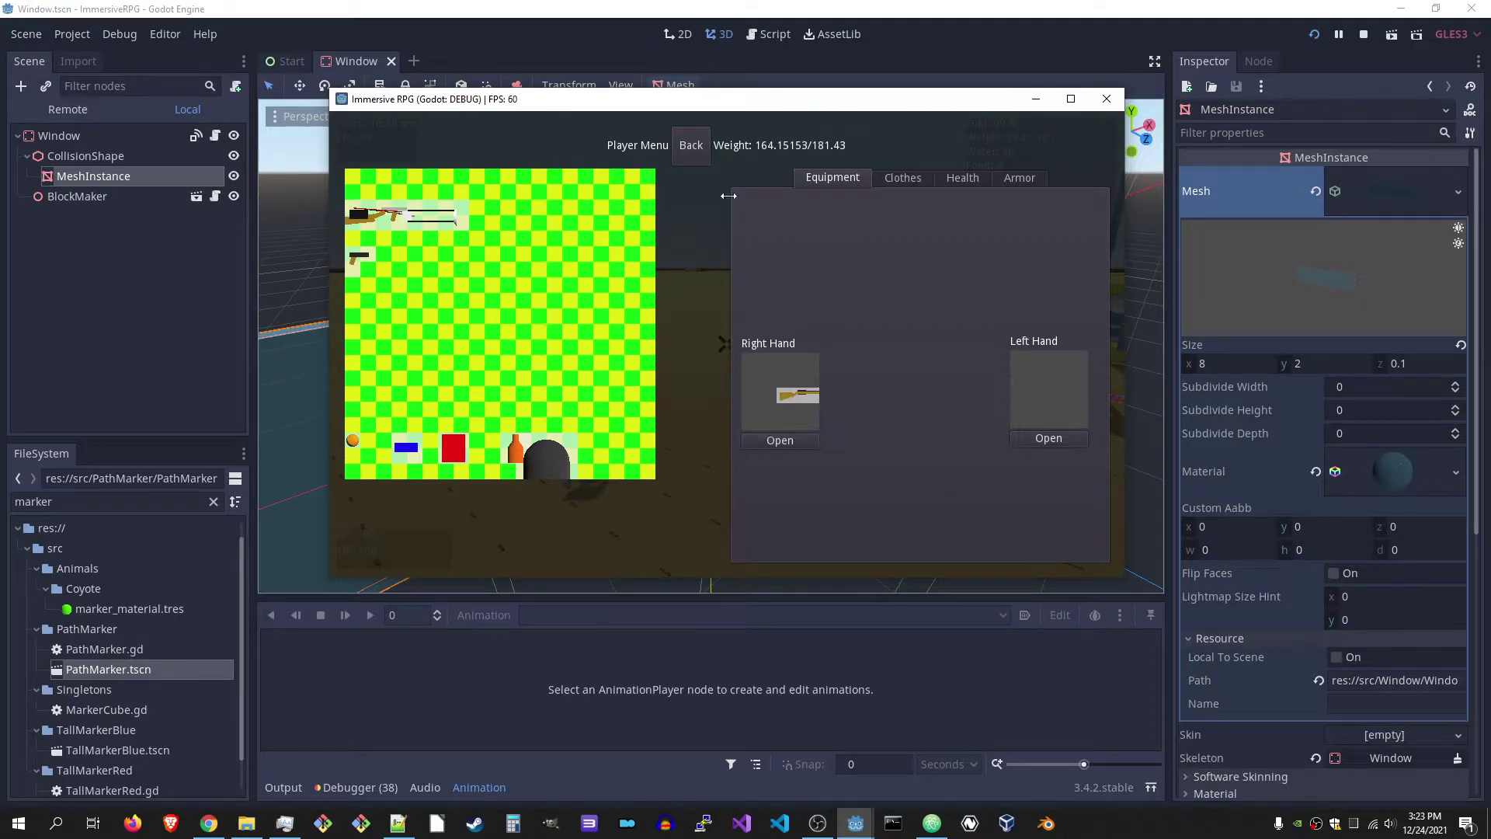
left_click(690, 144)
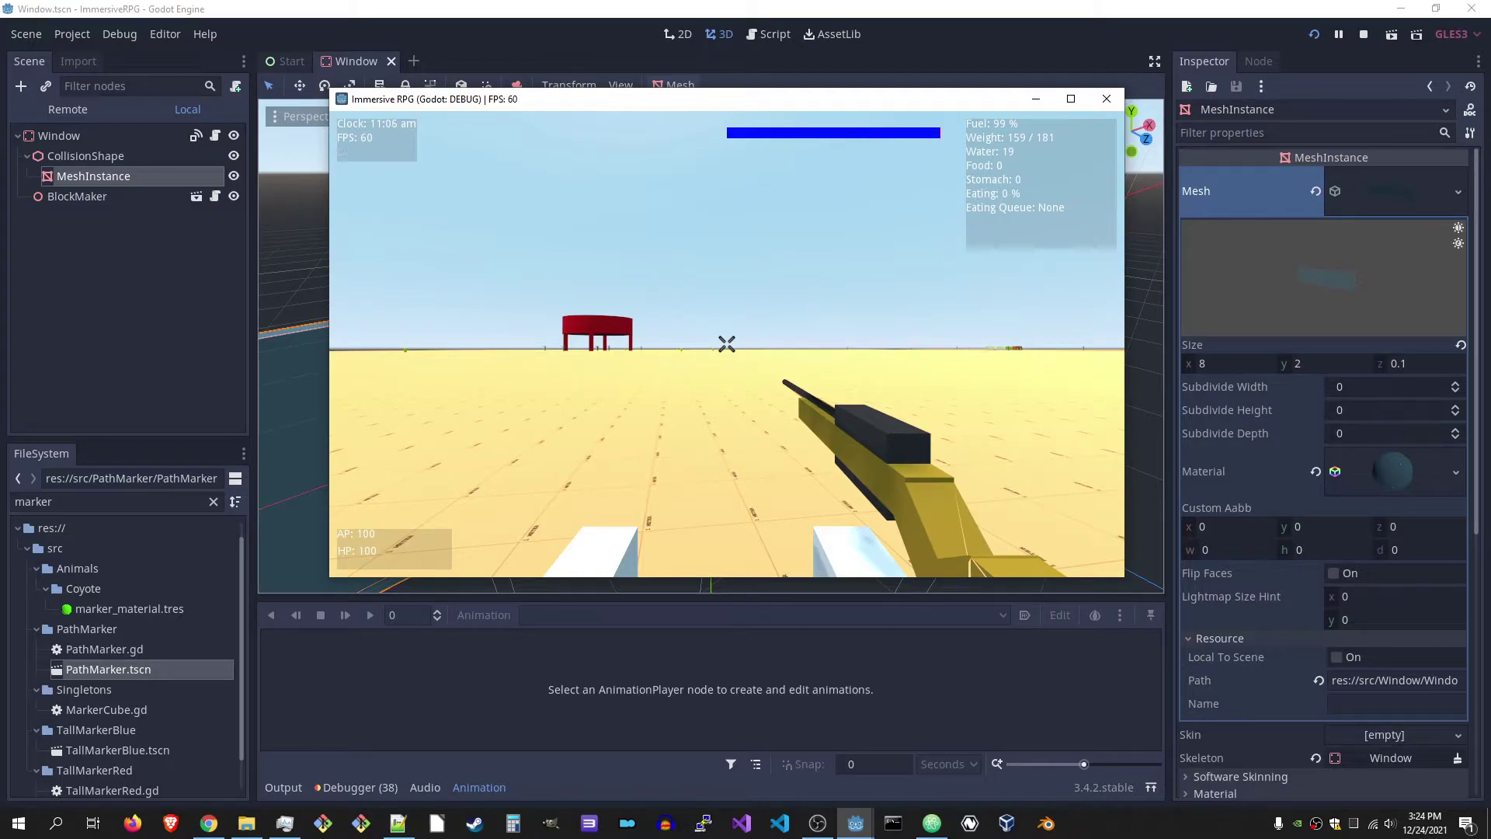
right_click(726, 344)
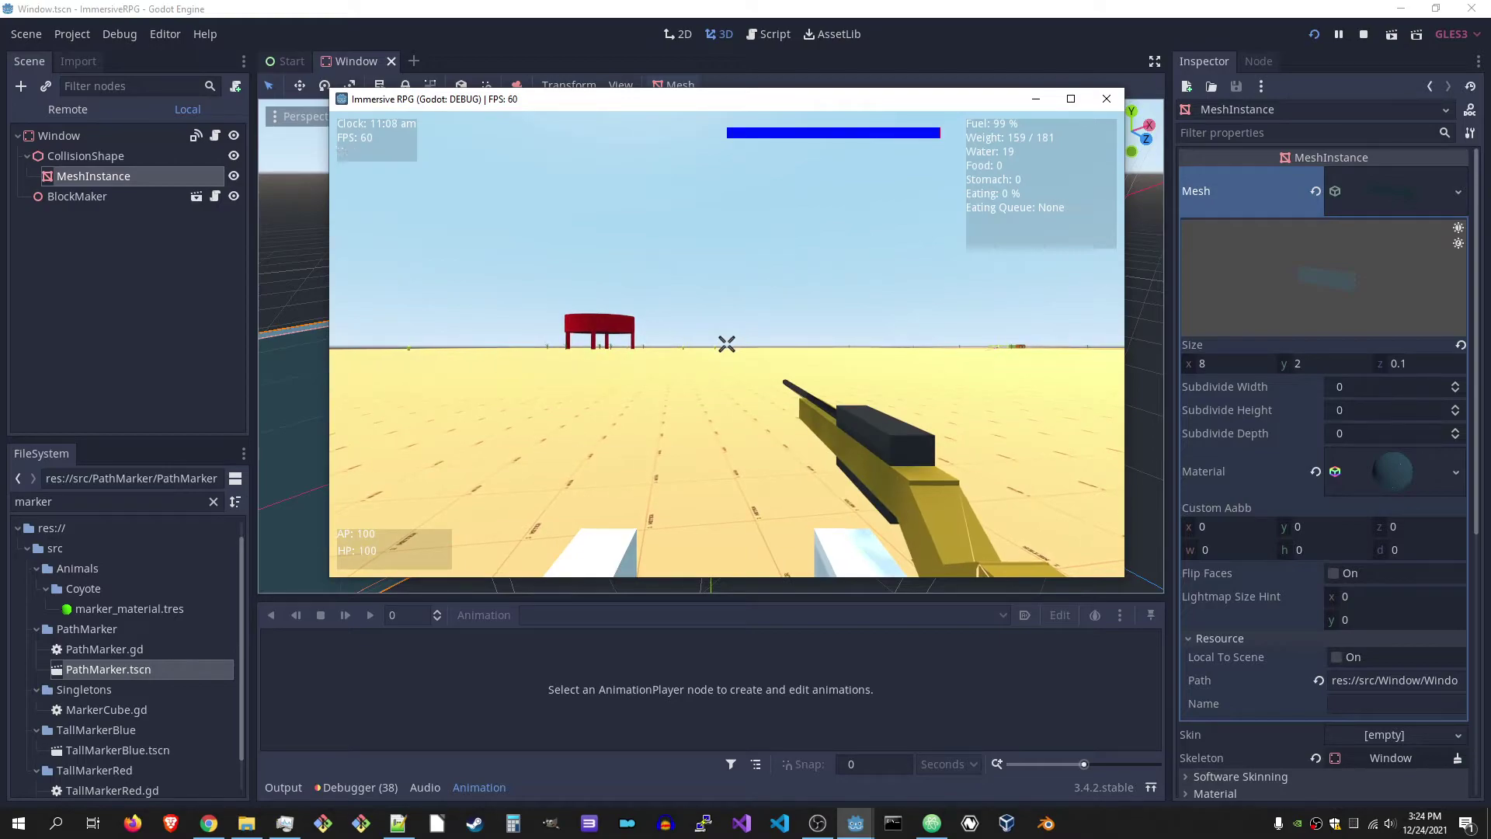
right_click(726, 344)
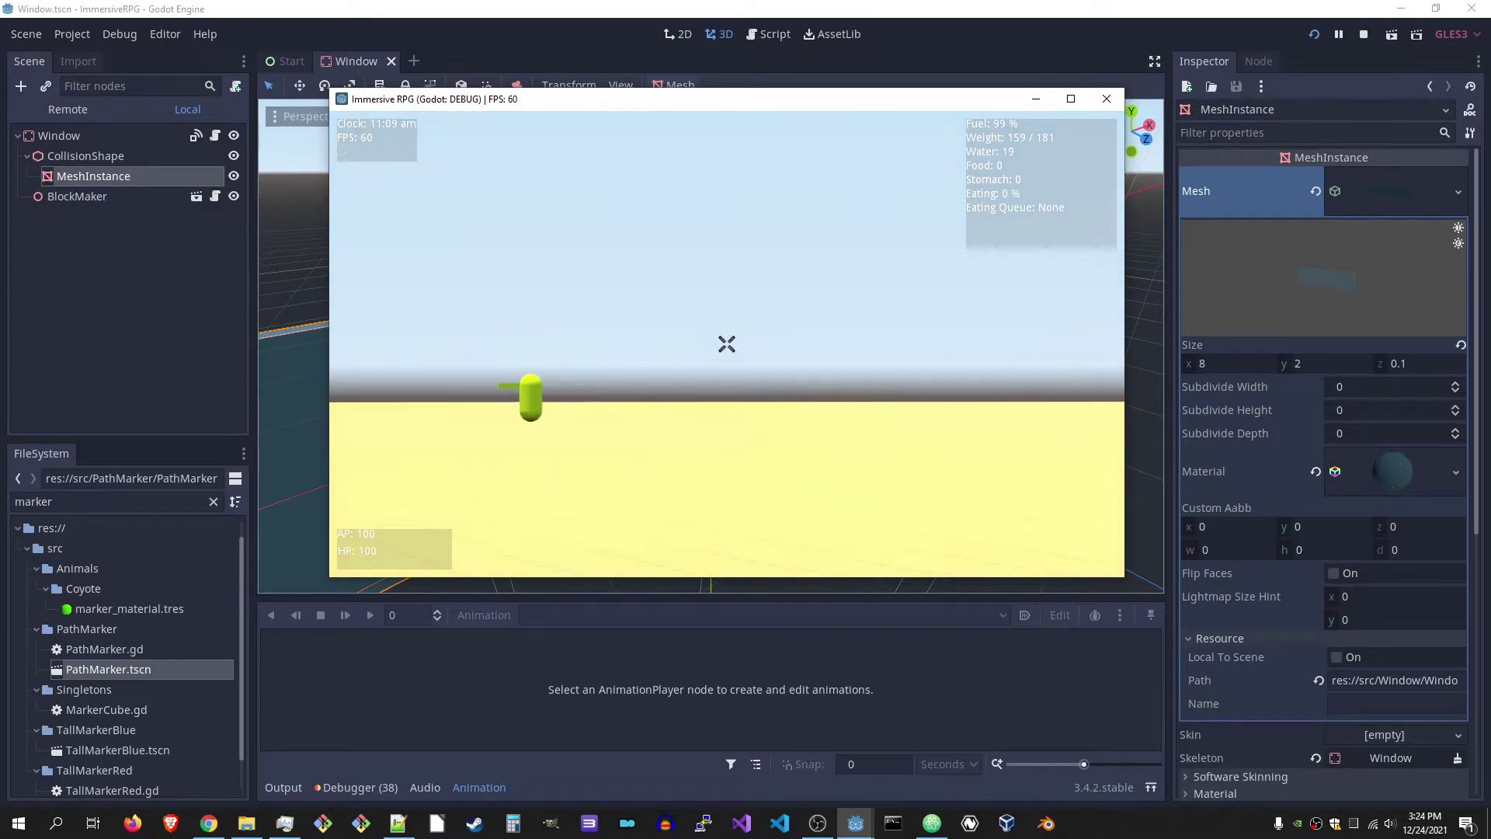
scroll(725, 344, "down", 1)
scroll(726, 344, "down", 1)
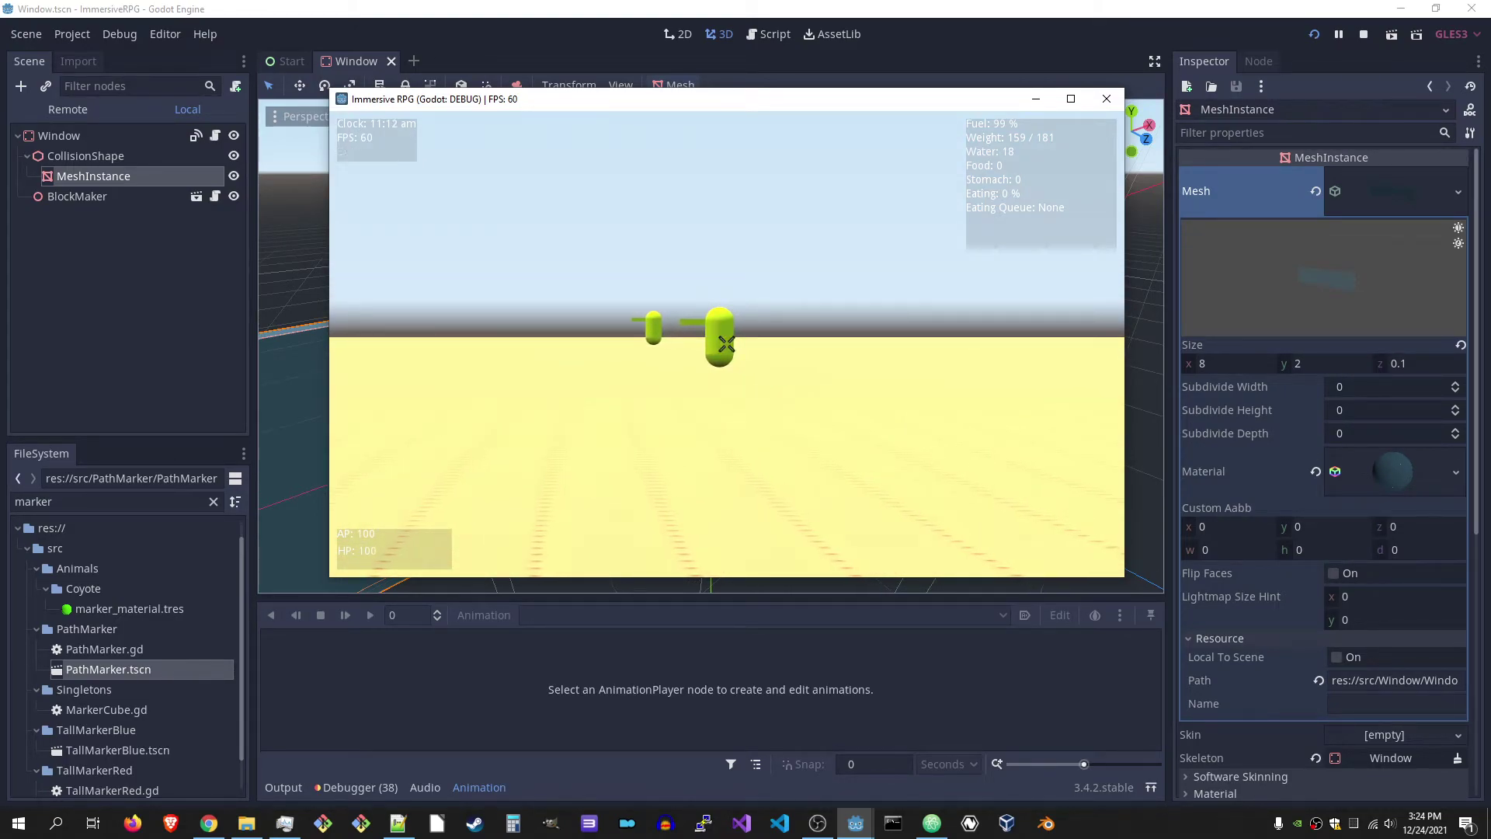
scroll(726, 344, "down", 1)
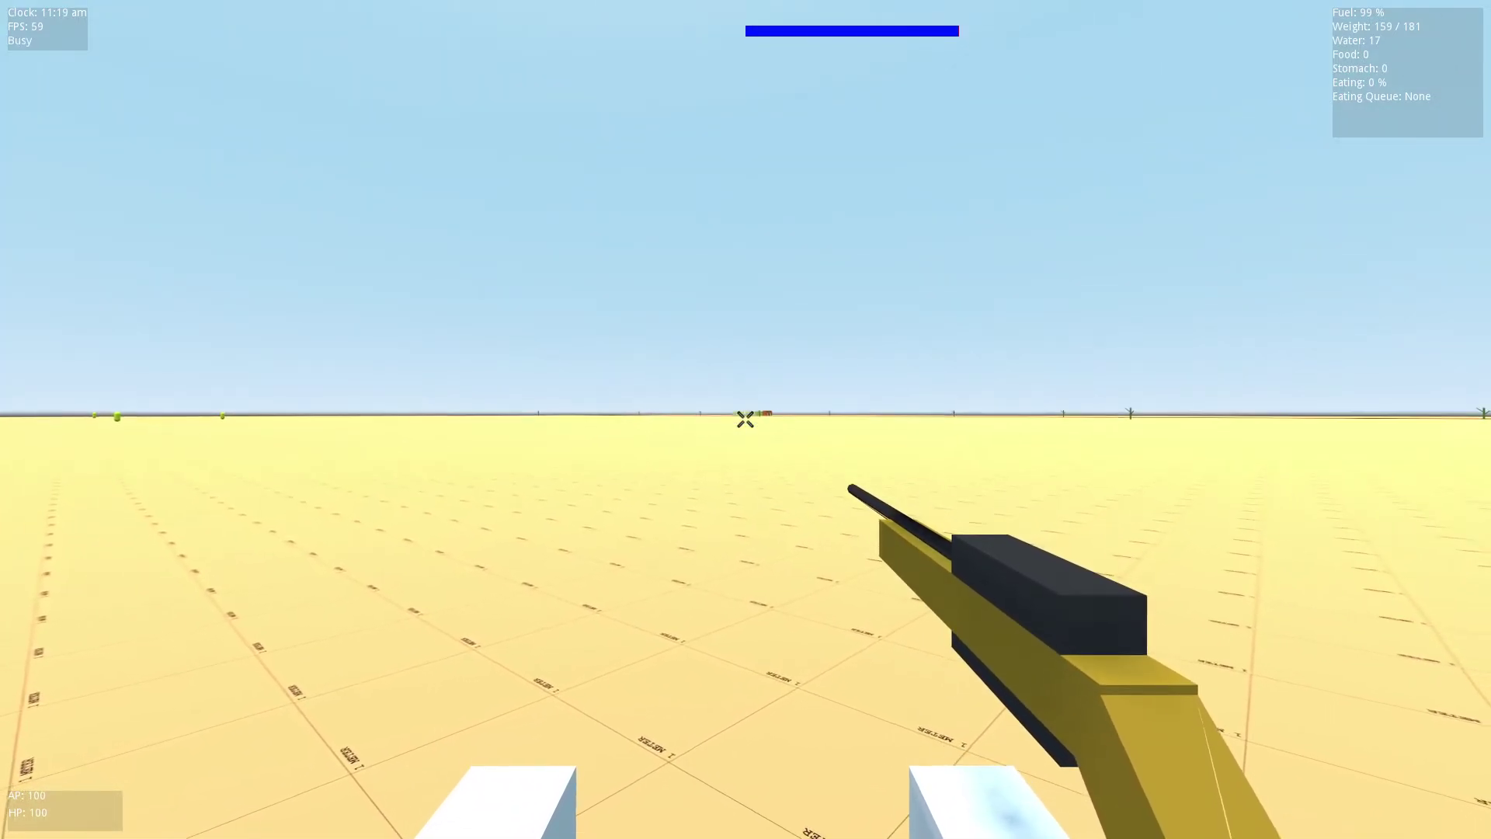
Scope toward the buildings, toggle third-person view and back, then walk toward the store
right_click(745, 420)
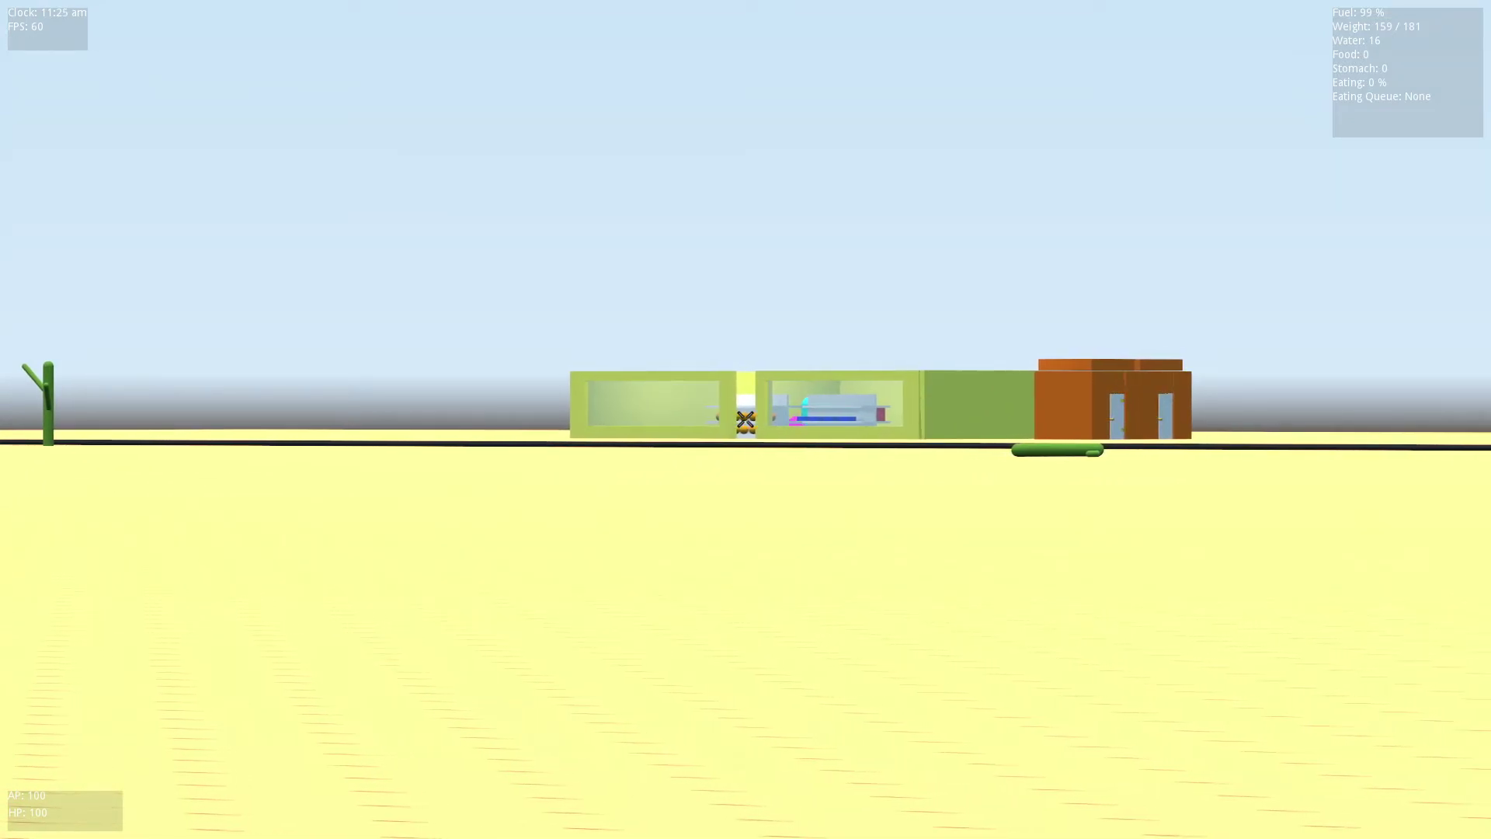
key("1")
key("v")
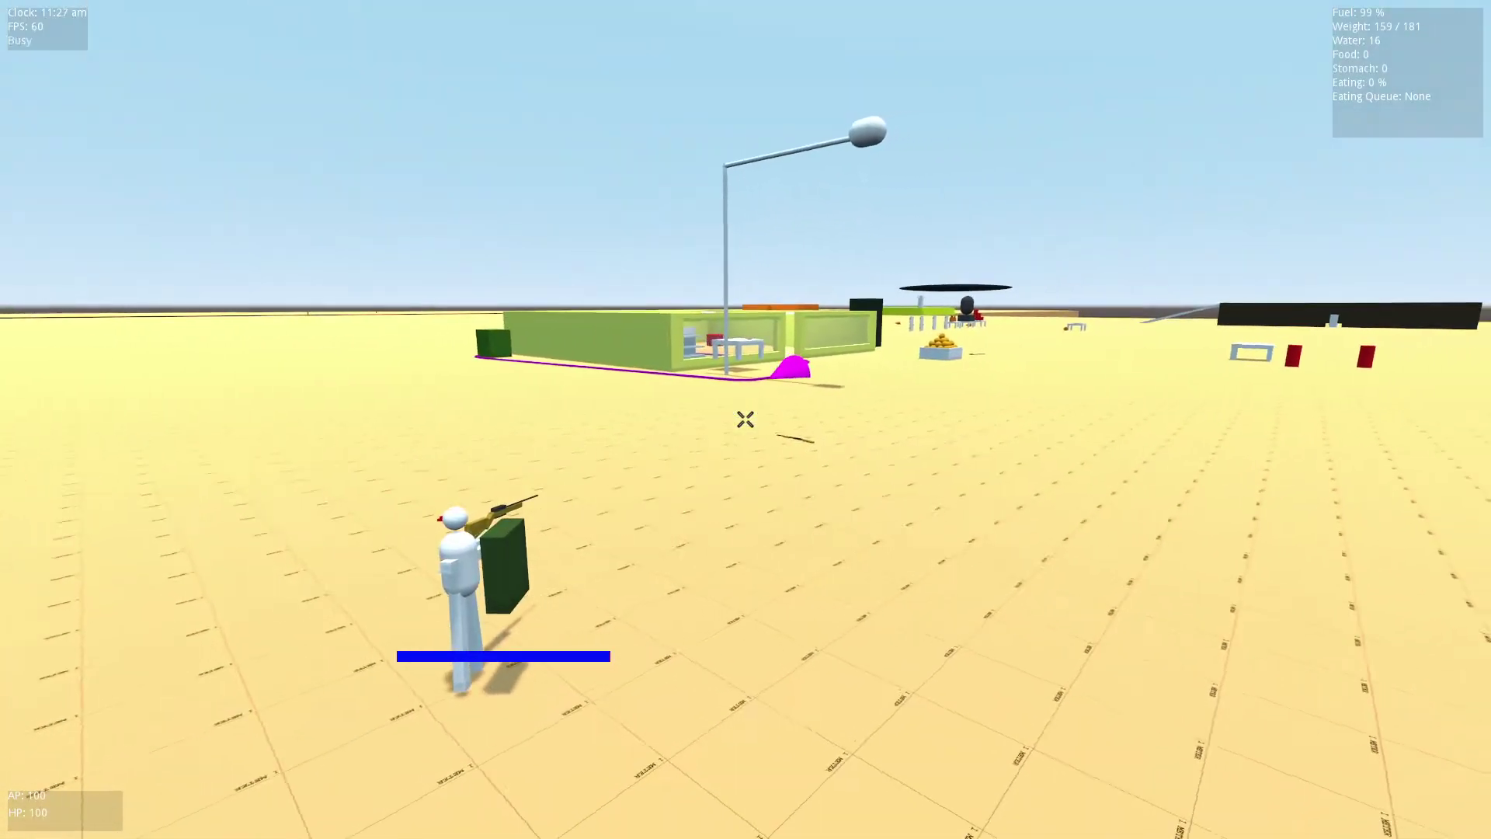
key("v")
key("w")
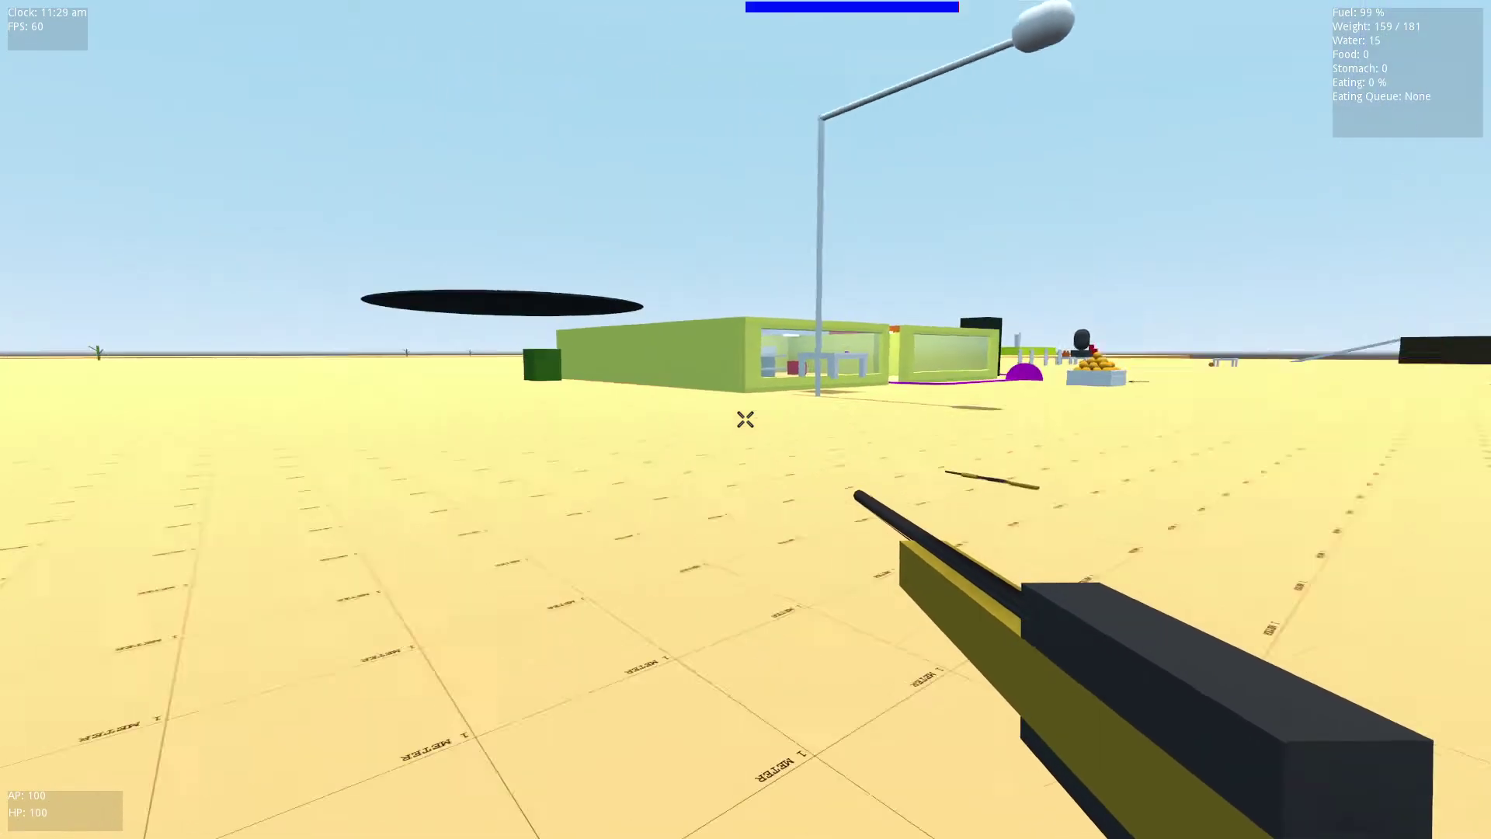
Fire and aim the rifle while moving in and out under the table
left_click(746, 419)
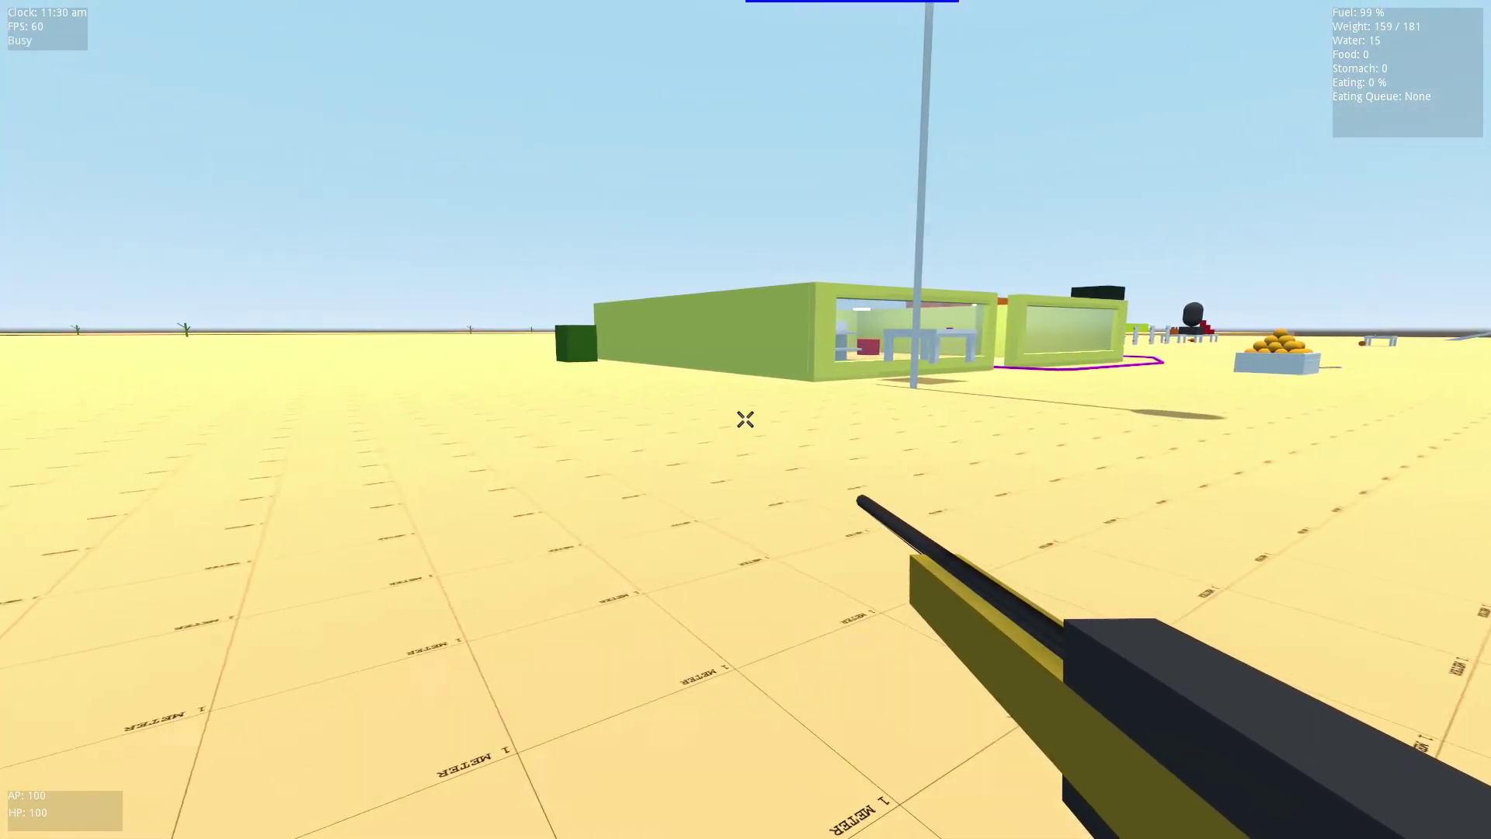
right_click(747, 419)
right_click(746, 420)
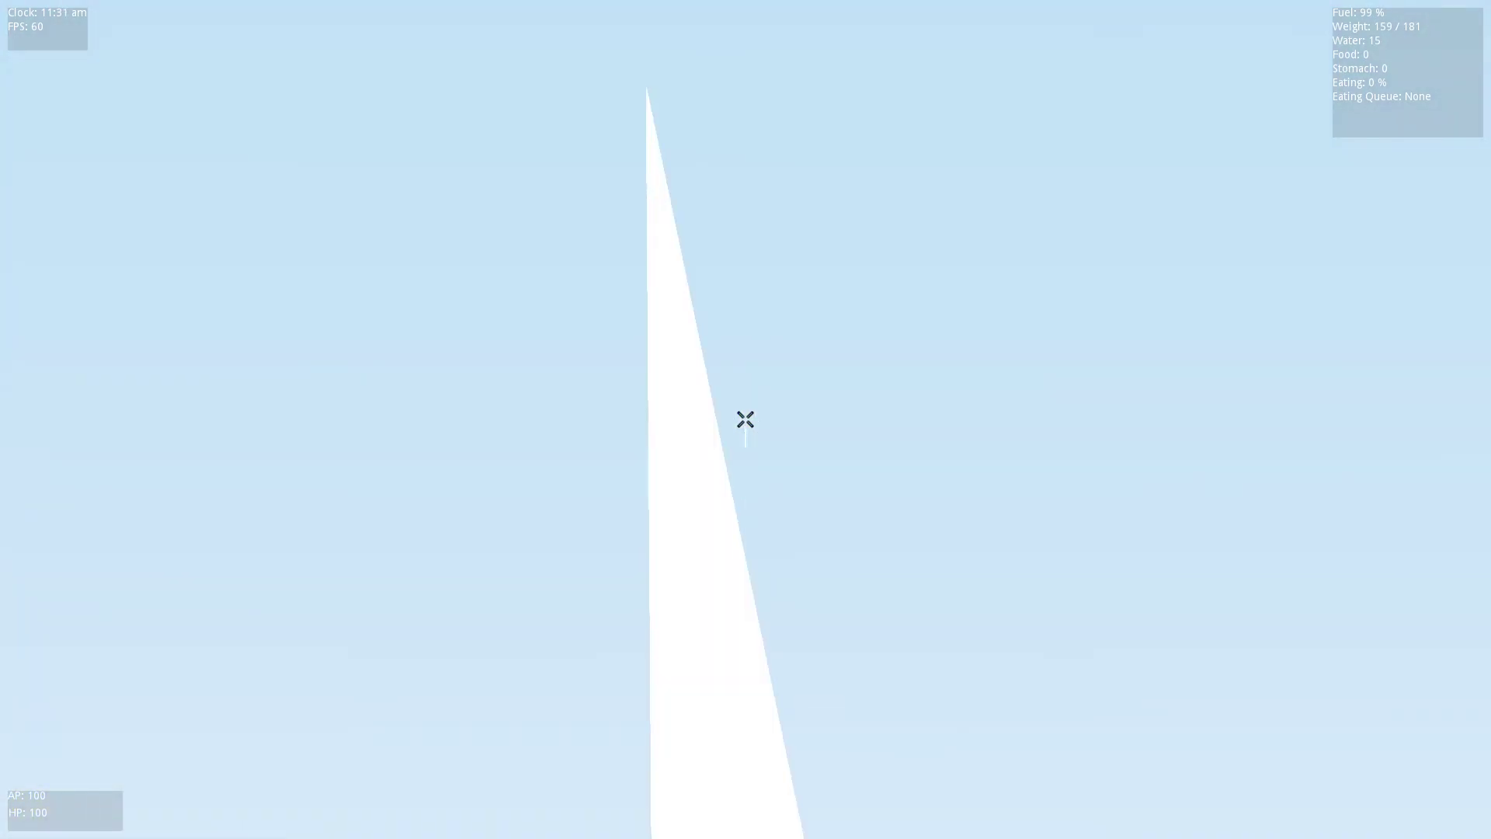
key("w")
left_click(746, 419)
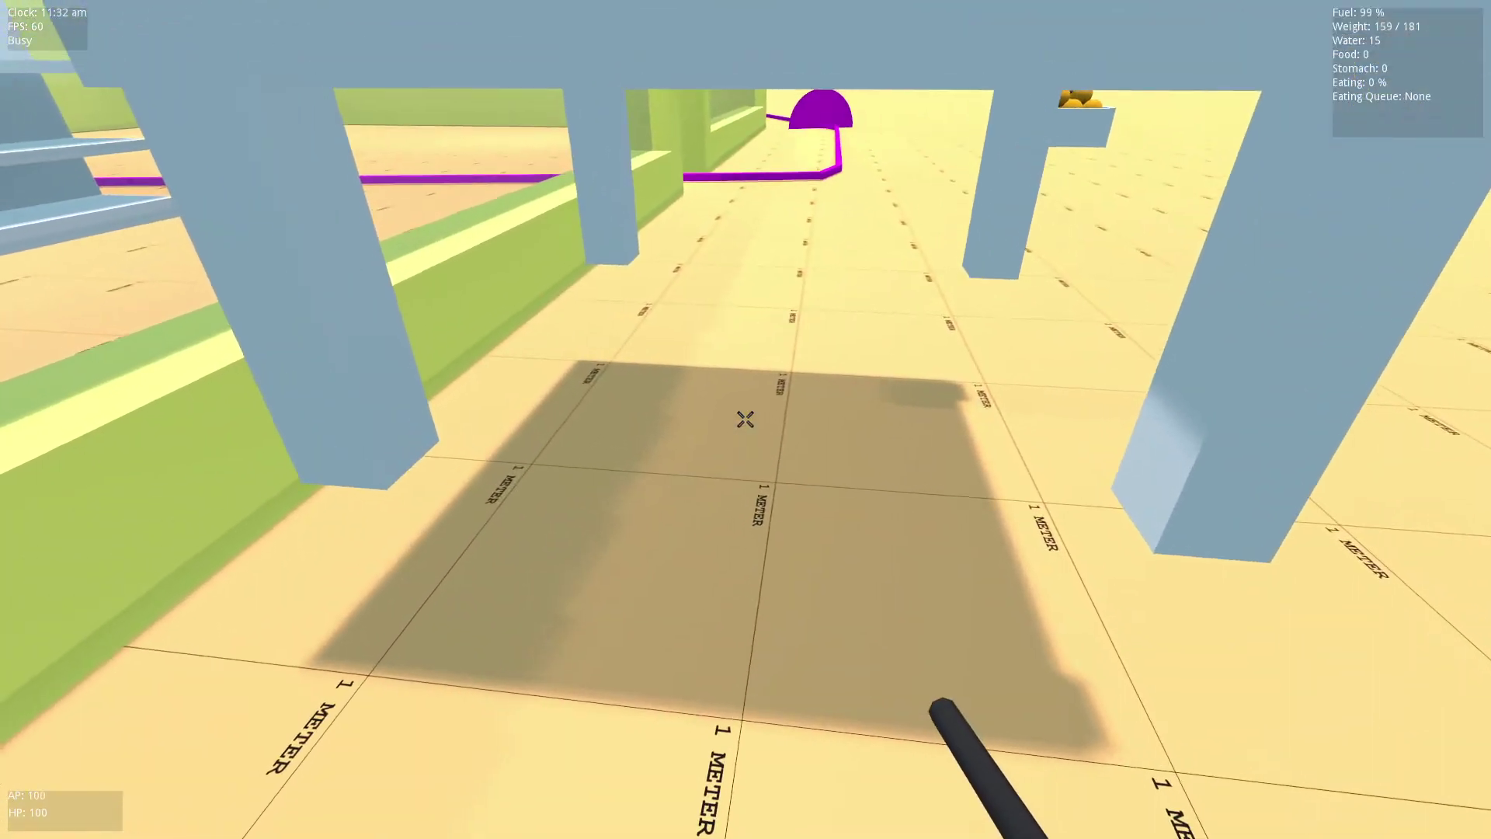
left_click(746, 419)
key("s")
left_click(746, 420)
key("r")
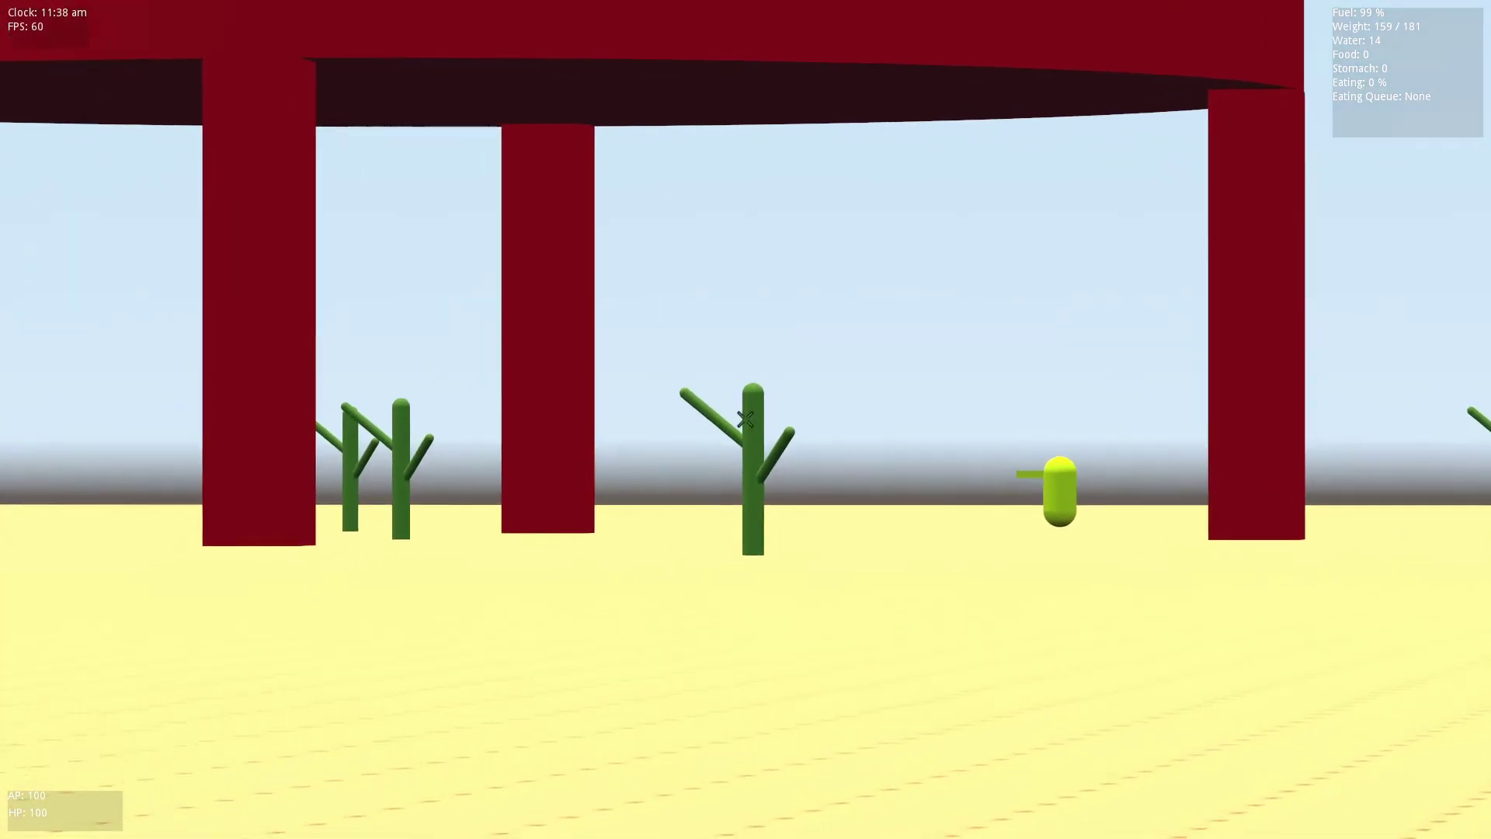
Knock over the cactus with repeated swings, then fire toward the blue car
key("w")
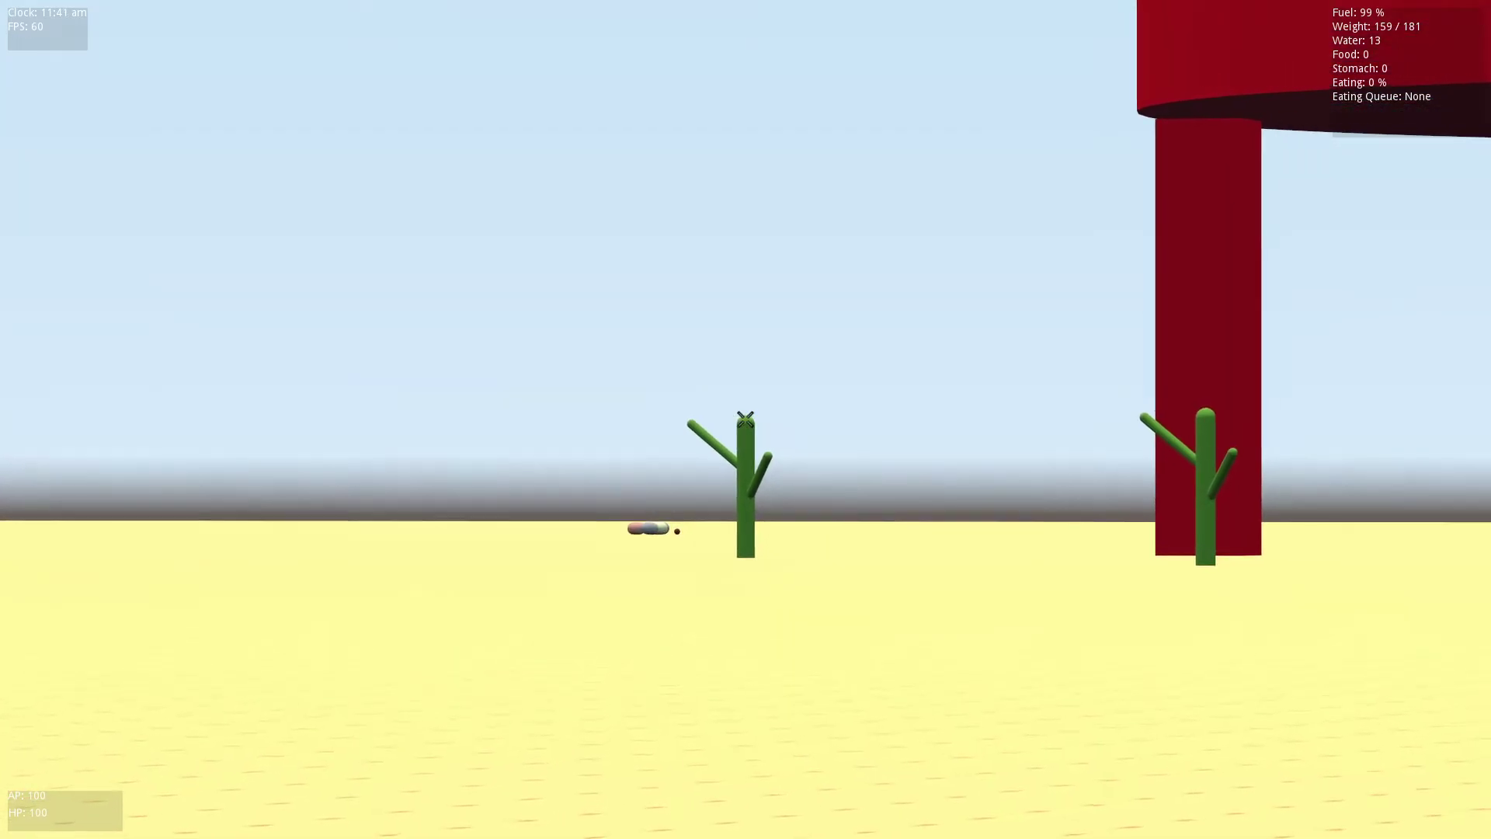
left_click(745, 419)
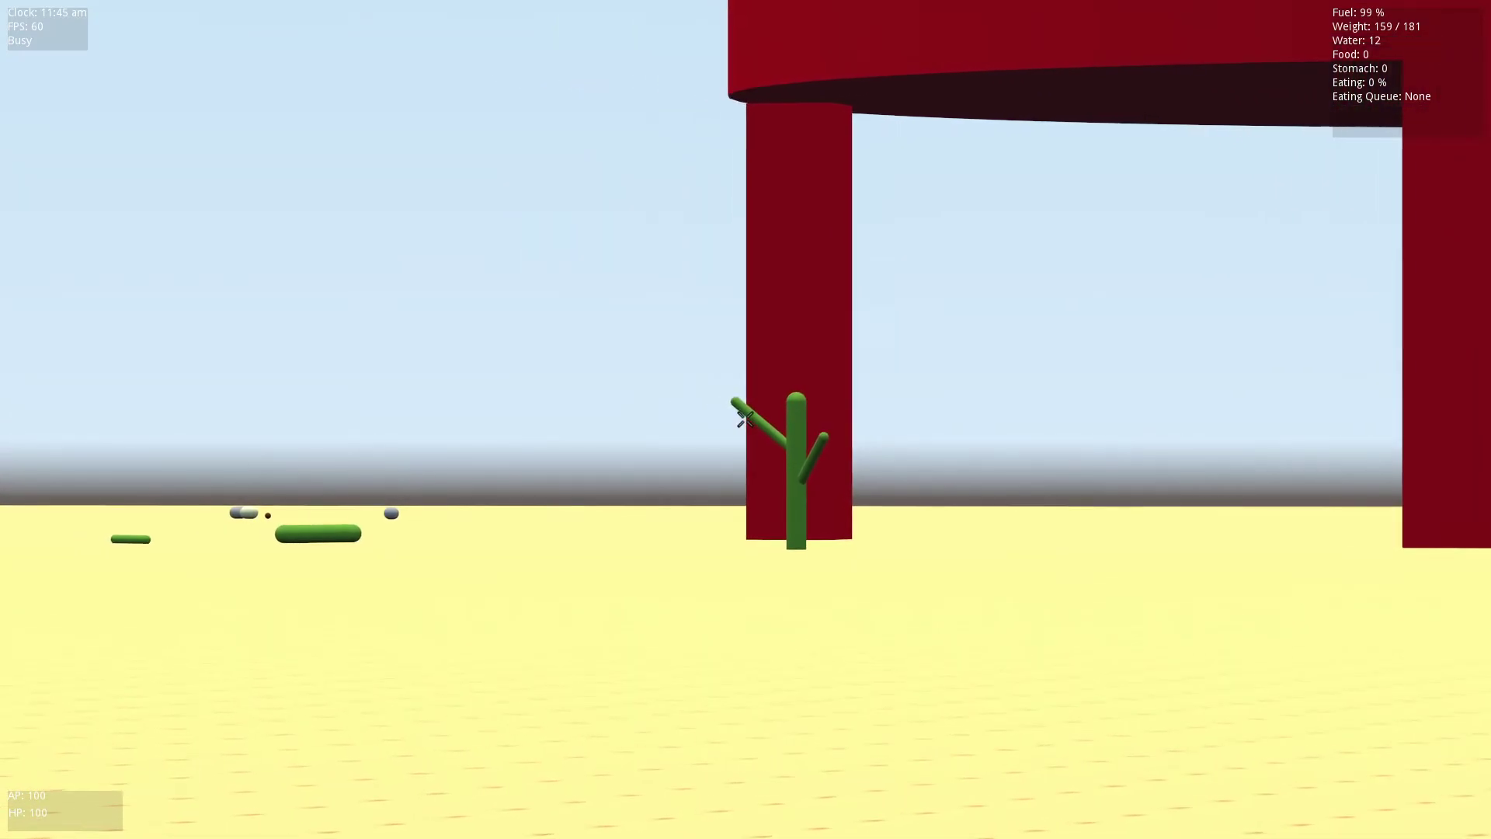
left_click(746, 420)
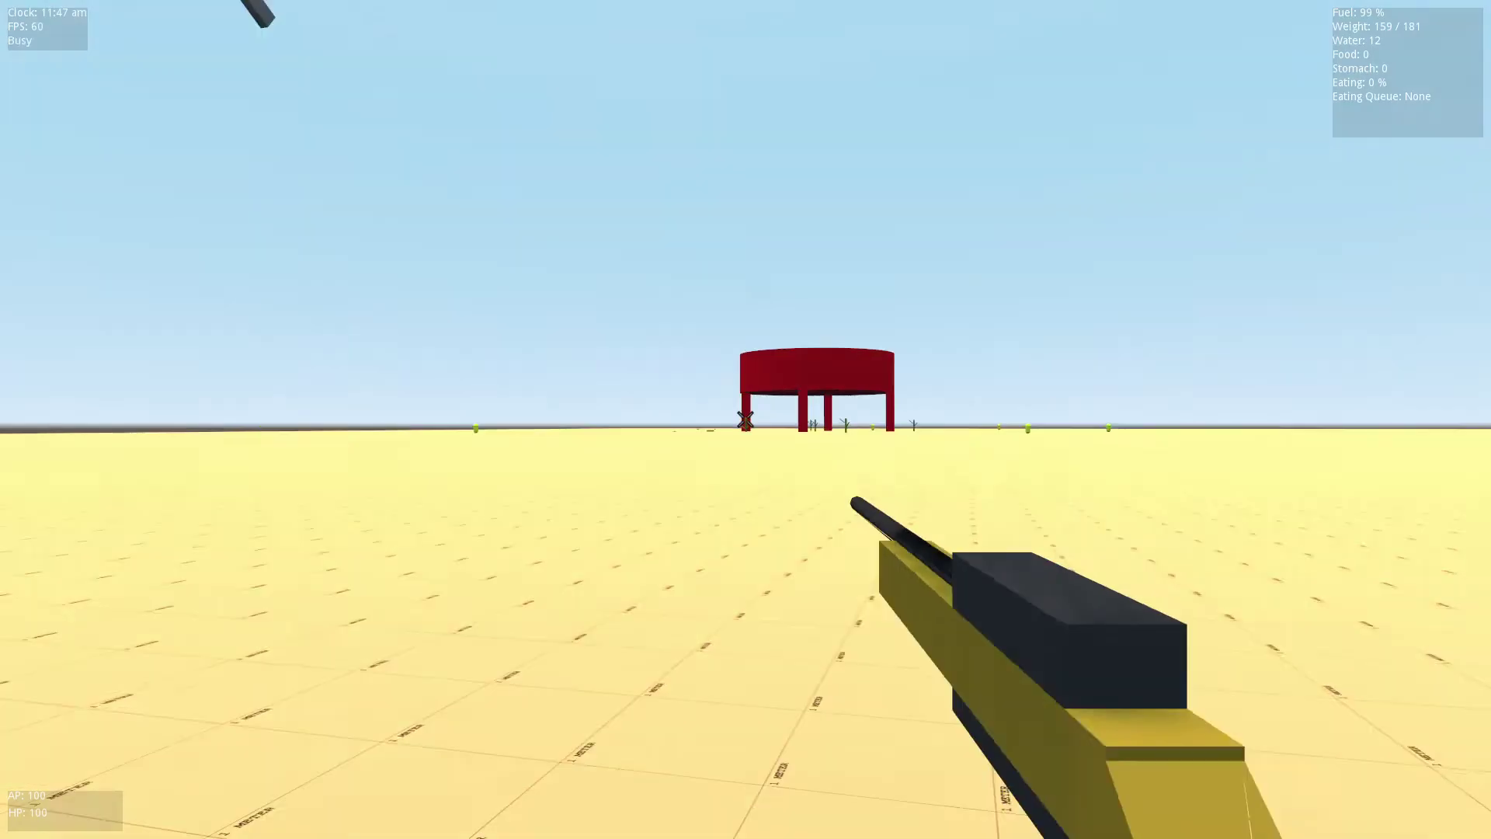
left_click(746, 420)
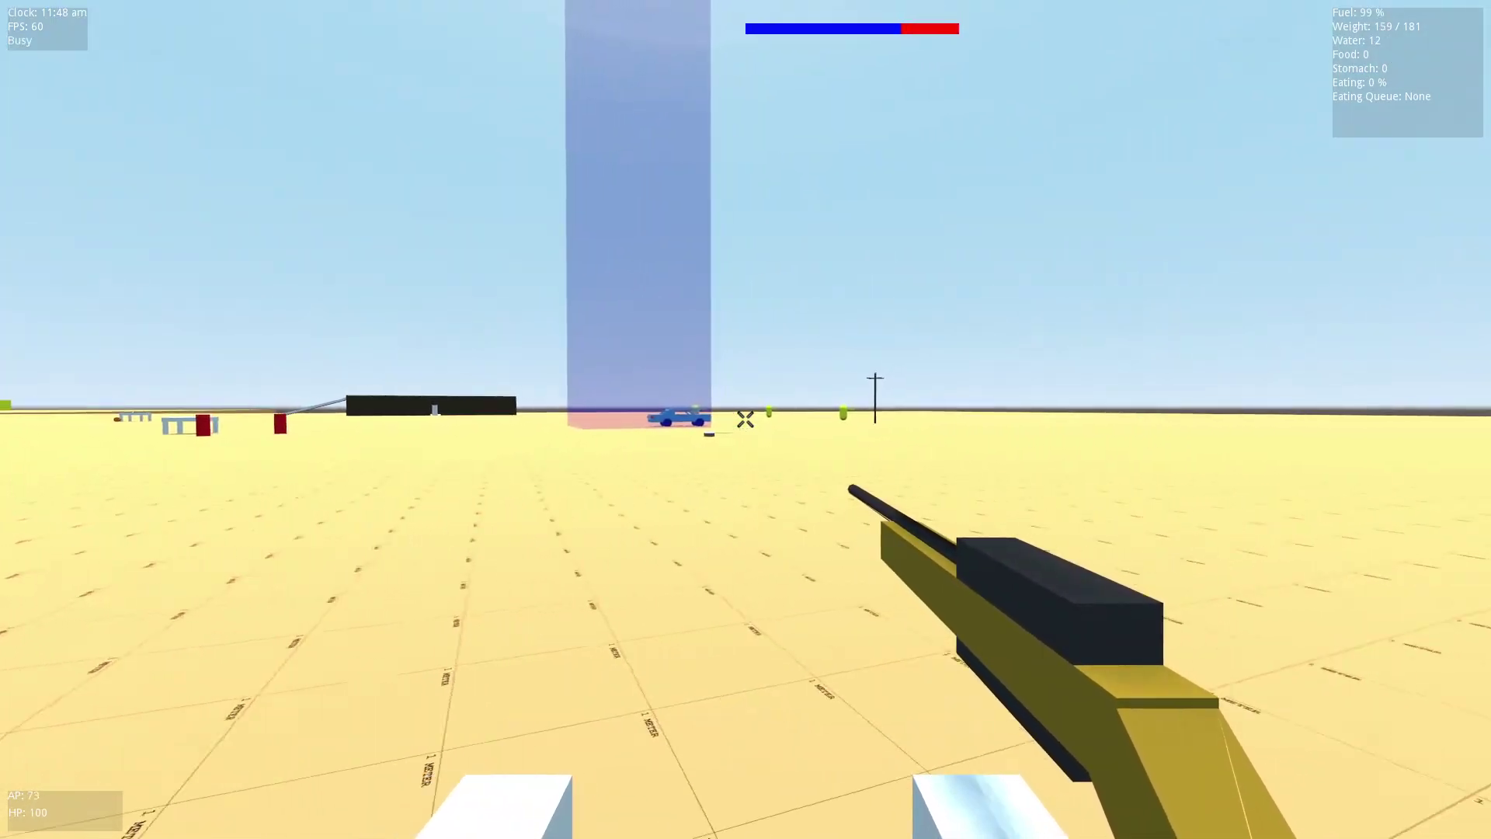
Scope the blue car, shoot holes in its door, then shoot the orange pyramid
right_click(745, 420)
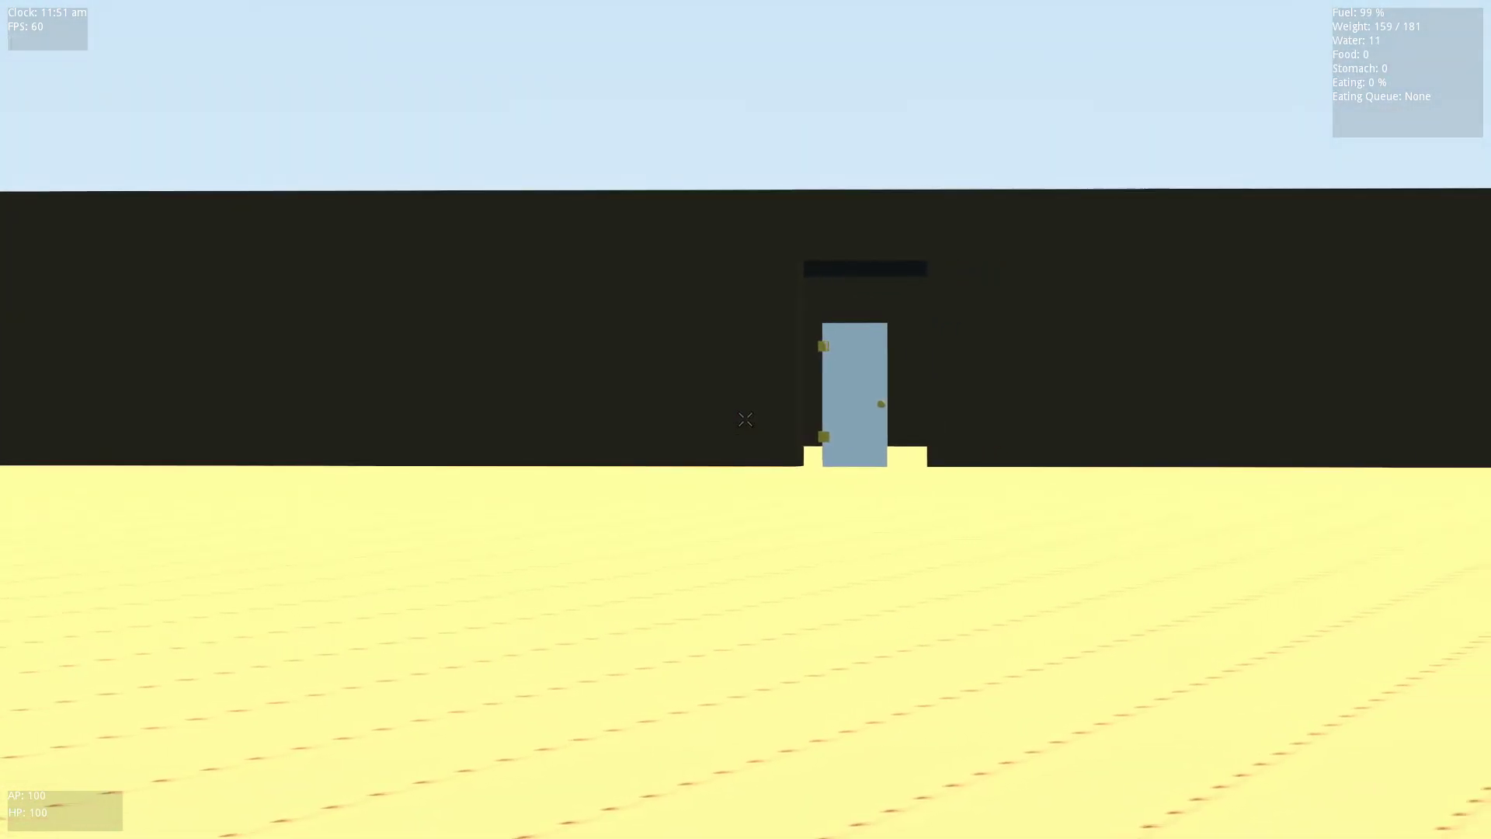
left_click(745, 419)
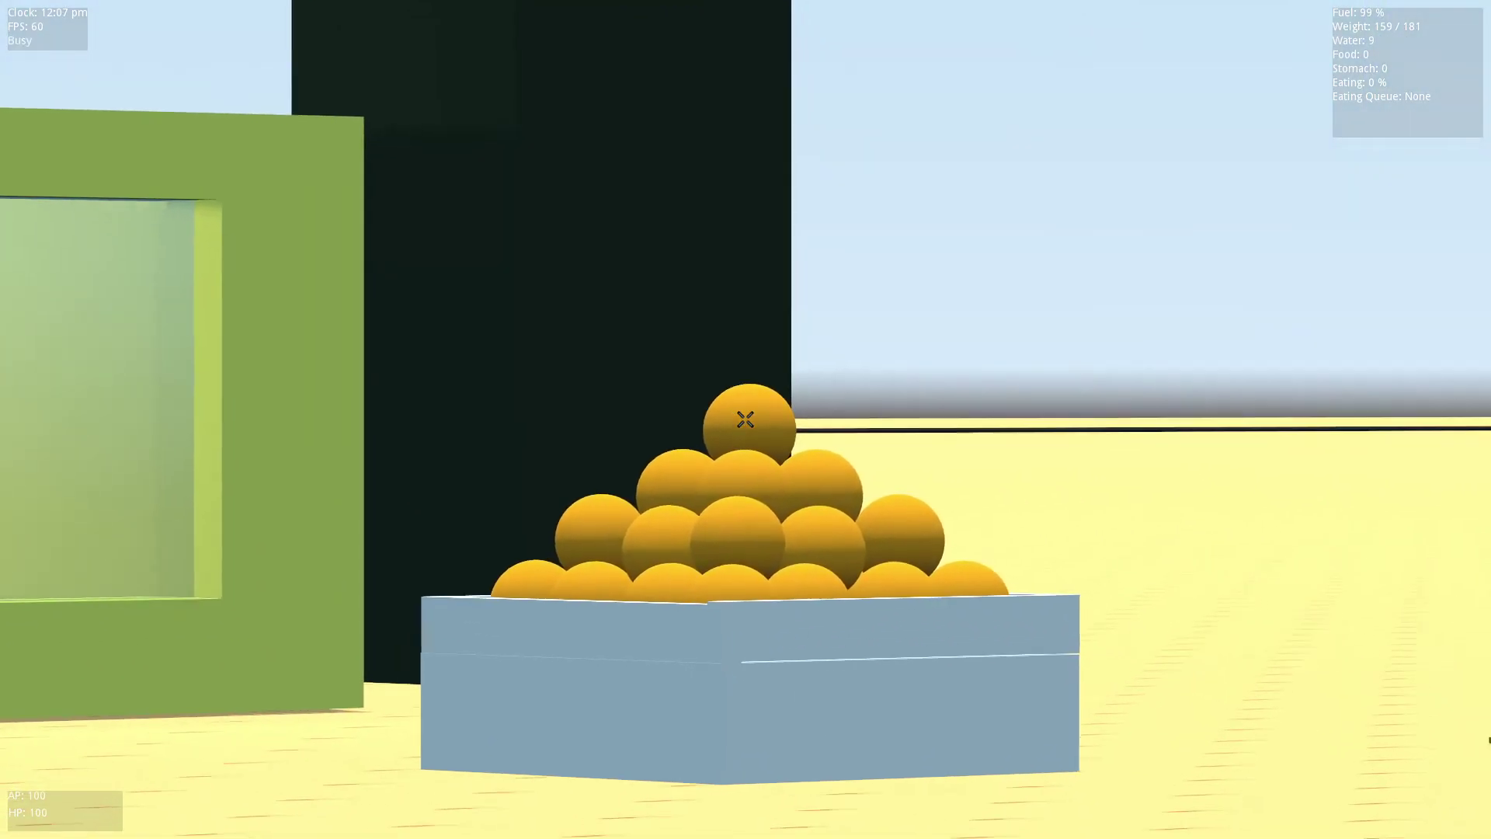
left_click(745, 419)
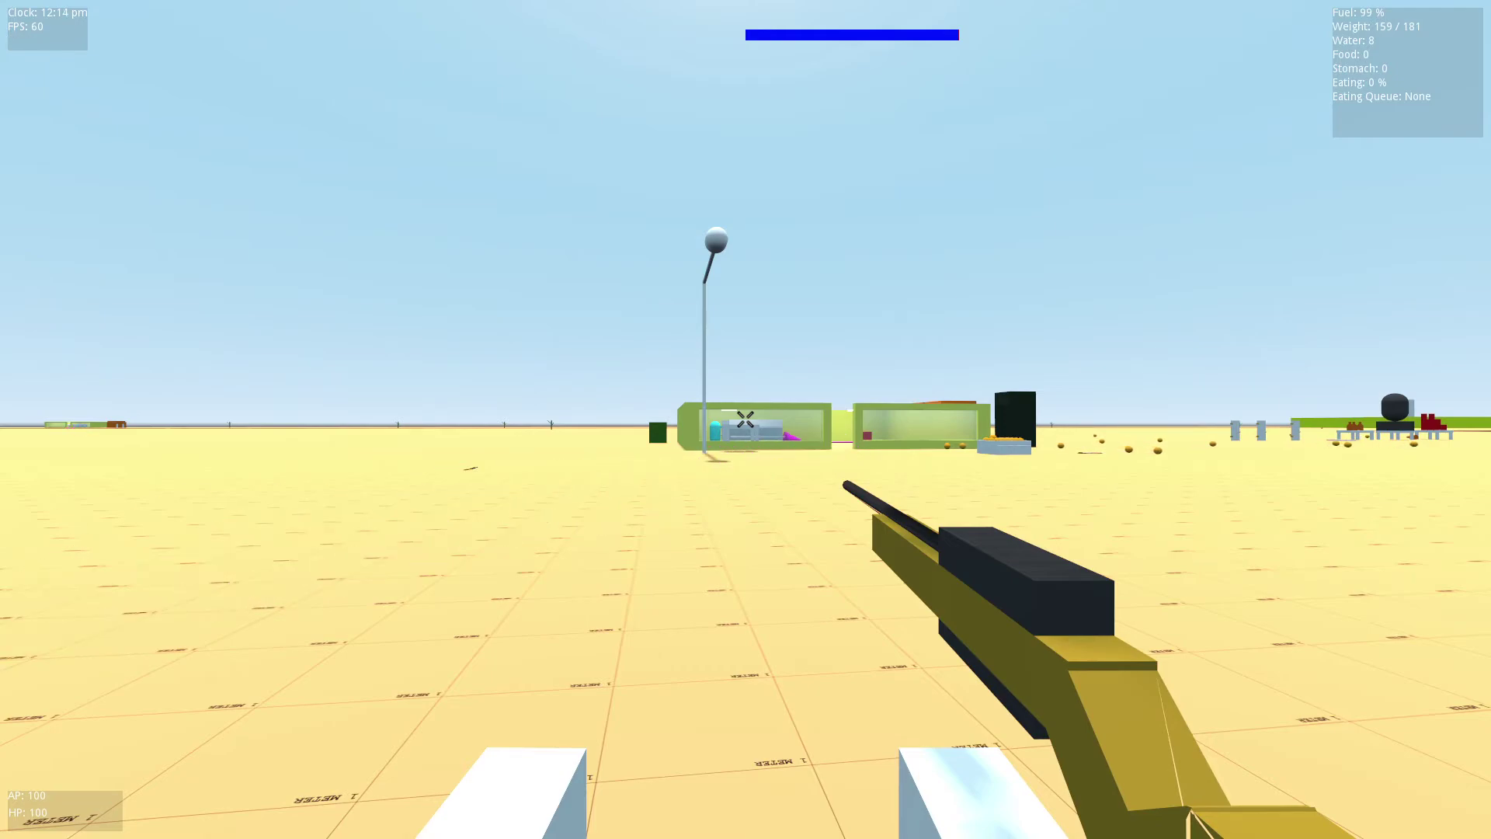
Move the rifle to inventory and equip the microwave gun in the Right Hand
key("Tab")
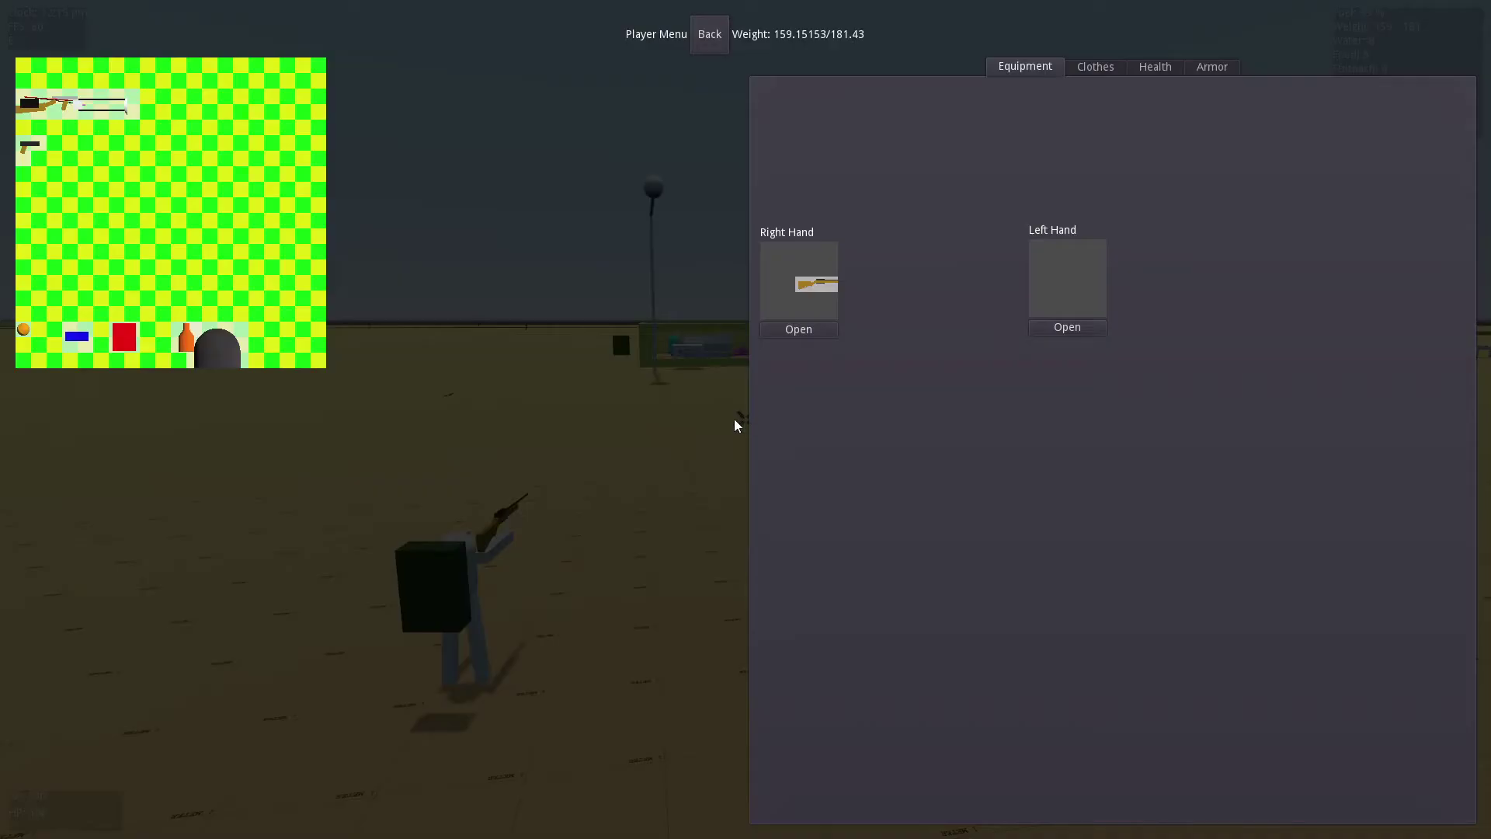
left_click_drag(752, 278, 193, 178)
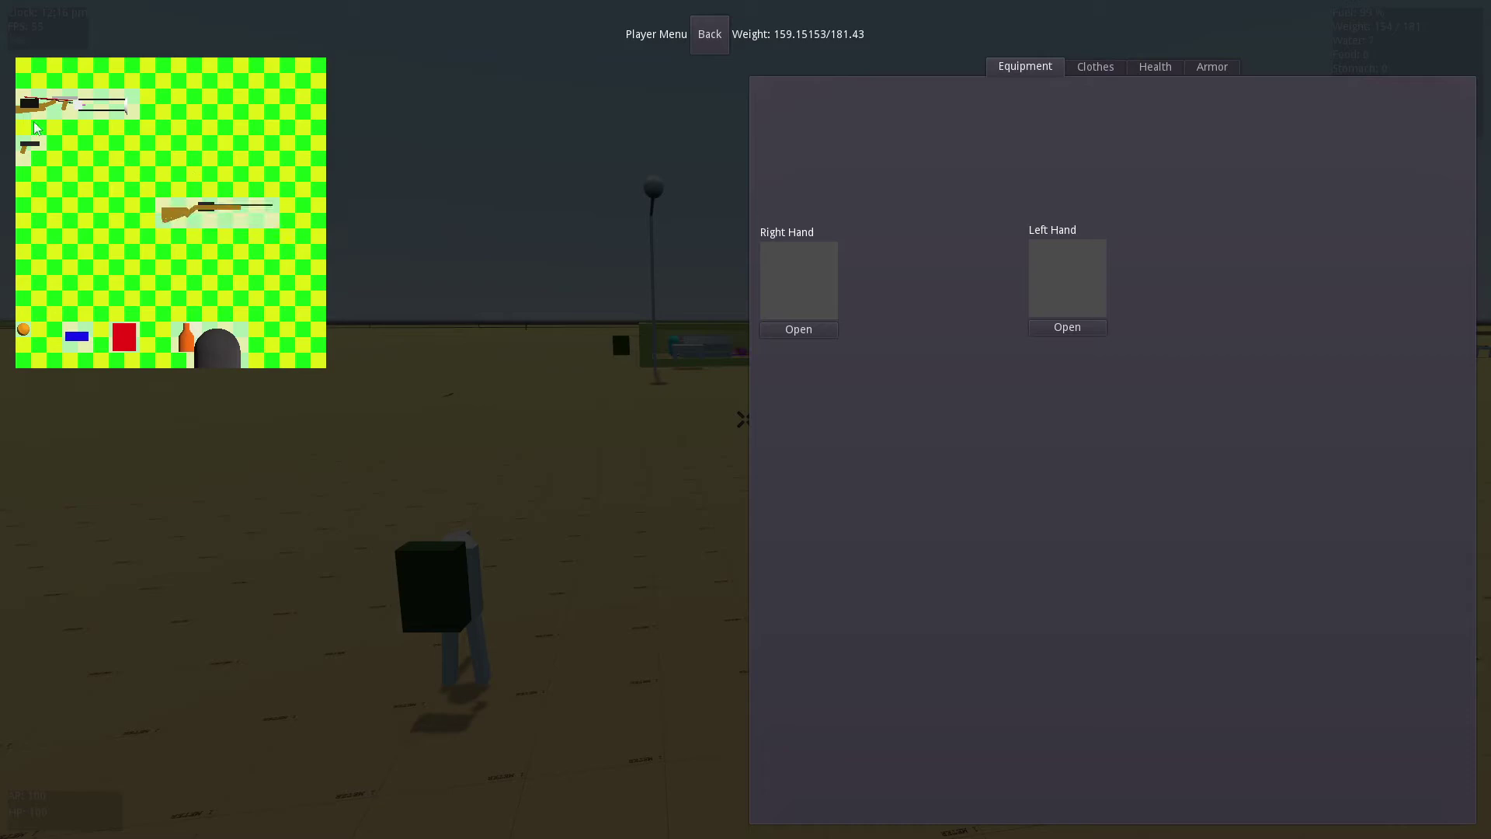
left_click_drag(25, 103, 646, 300)
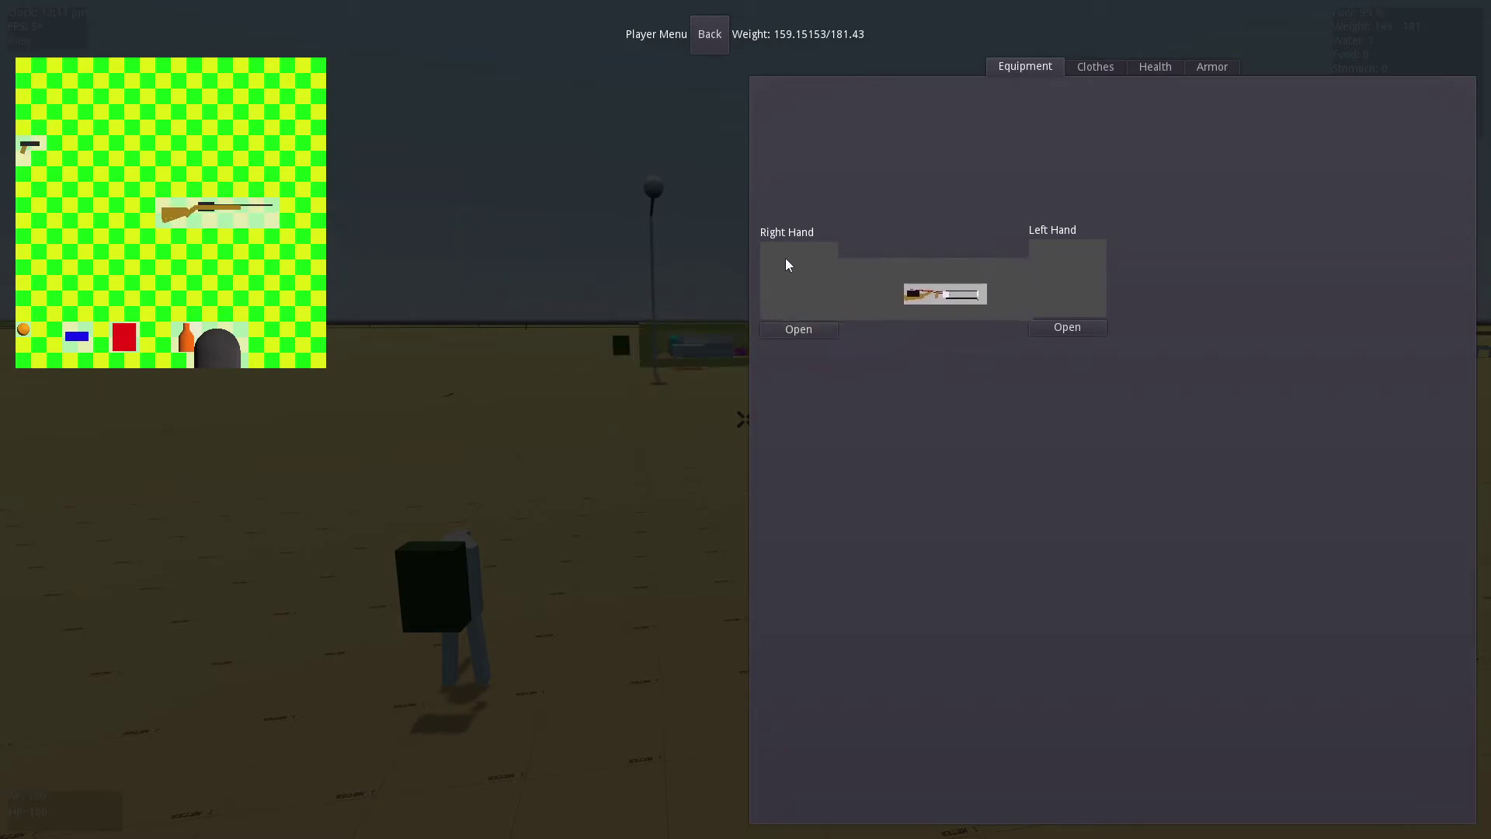
left_click(710, 44)
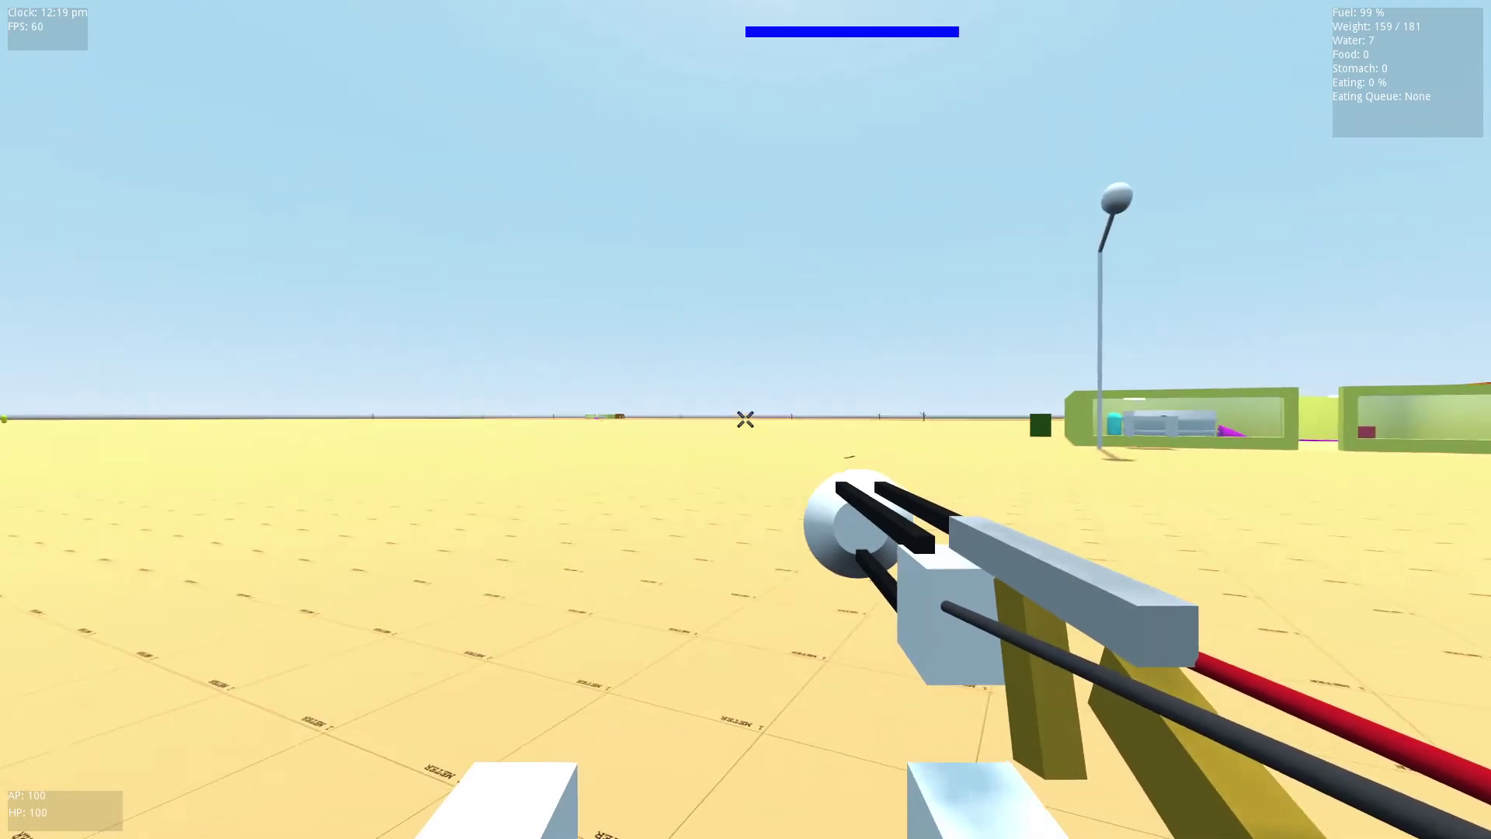
Fire and sweep the microwave beam, from the hip and aimed down sights
left_click(746, 419)
left_click_drag(746, 420, 746, 420)
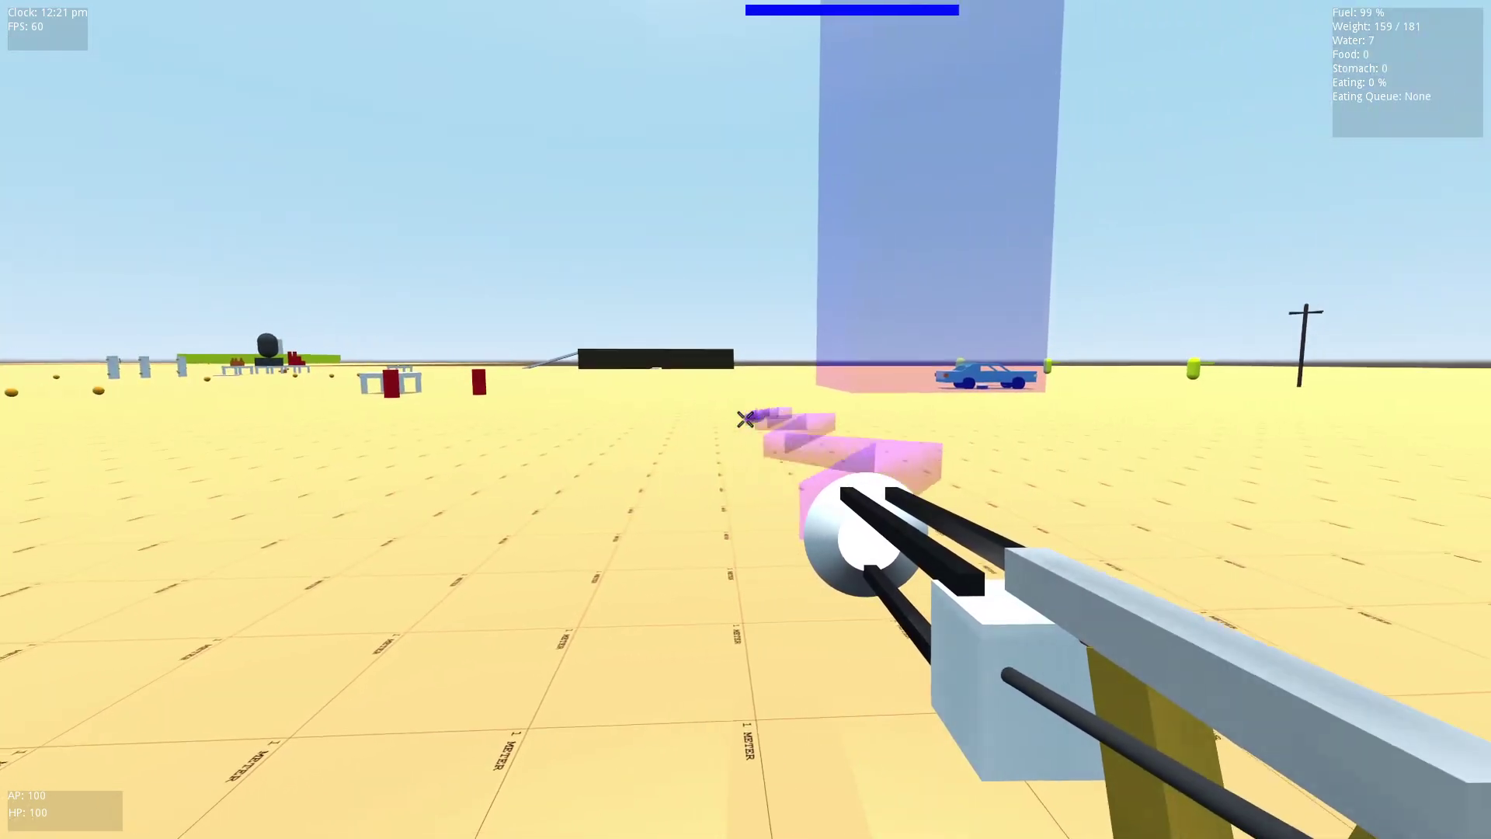
left_click_drag(745, 419, 745, 420)
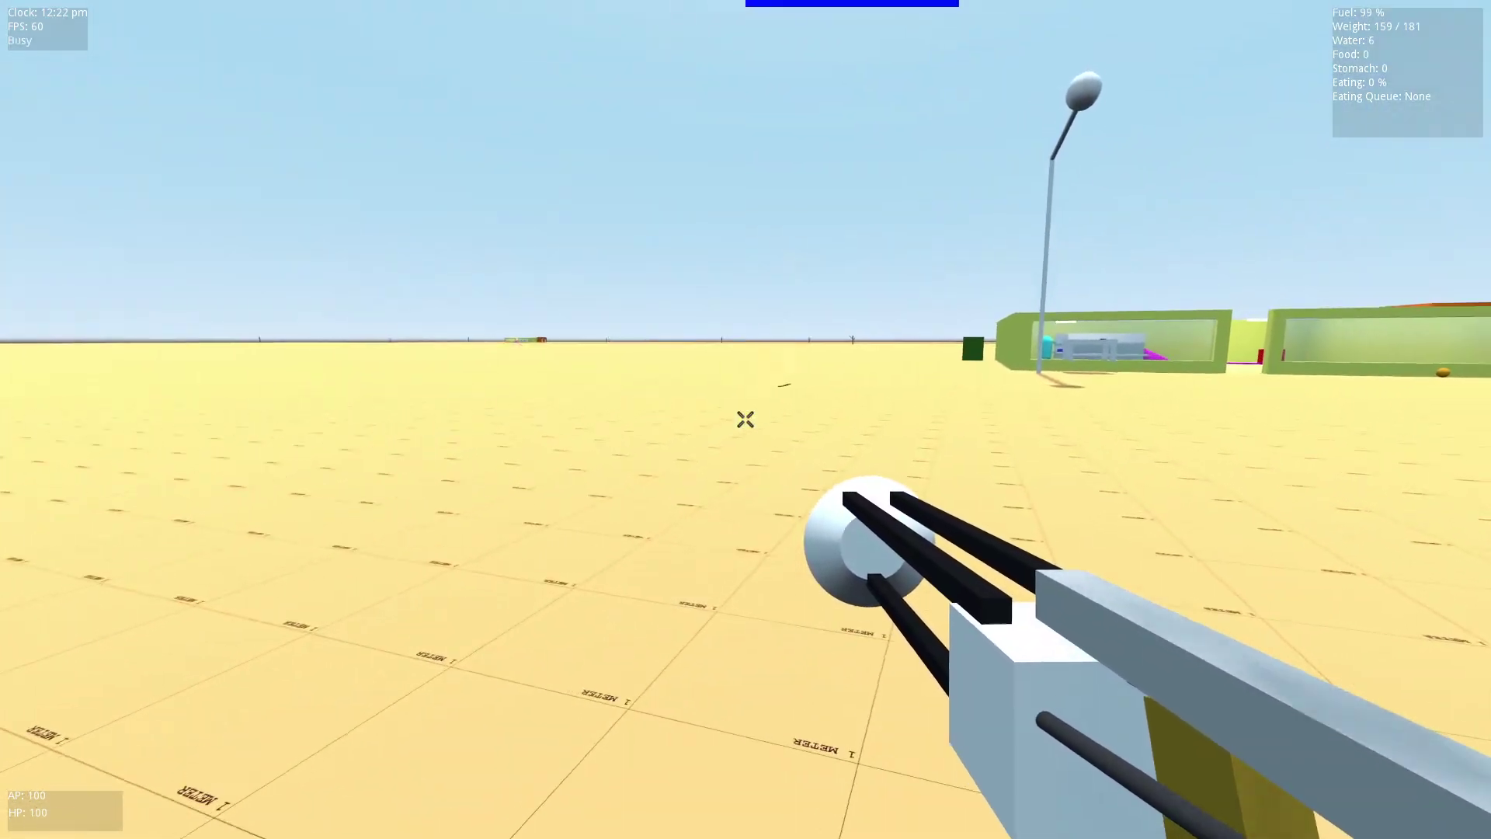
right_click(746, 420)
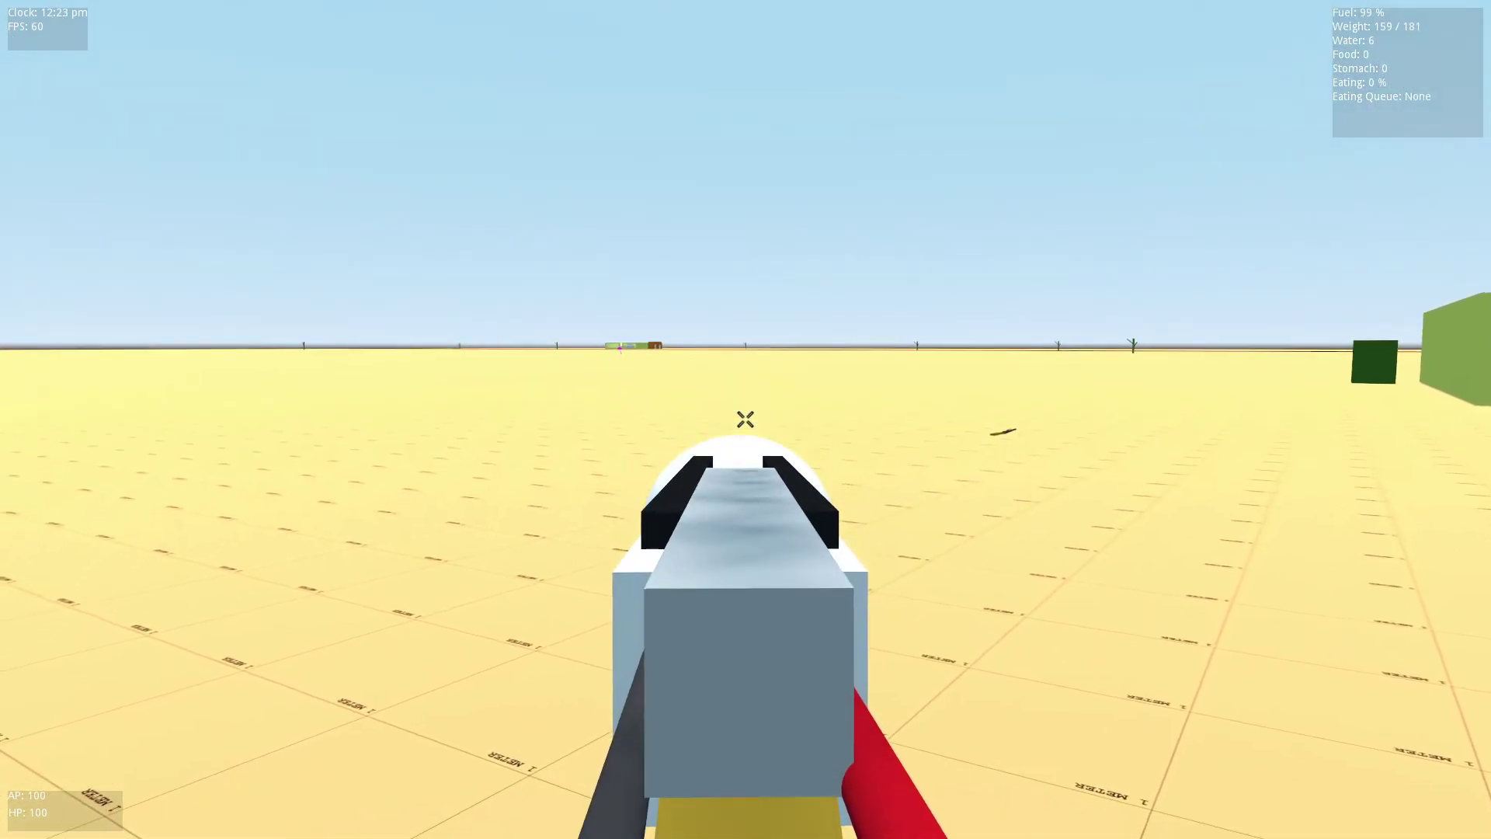
right_click(746, 419)
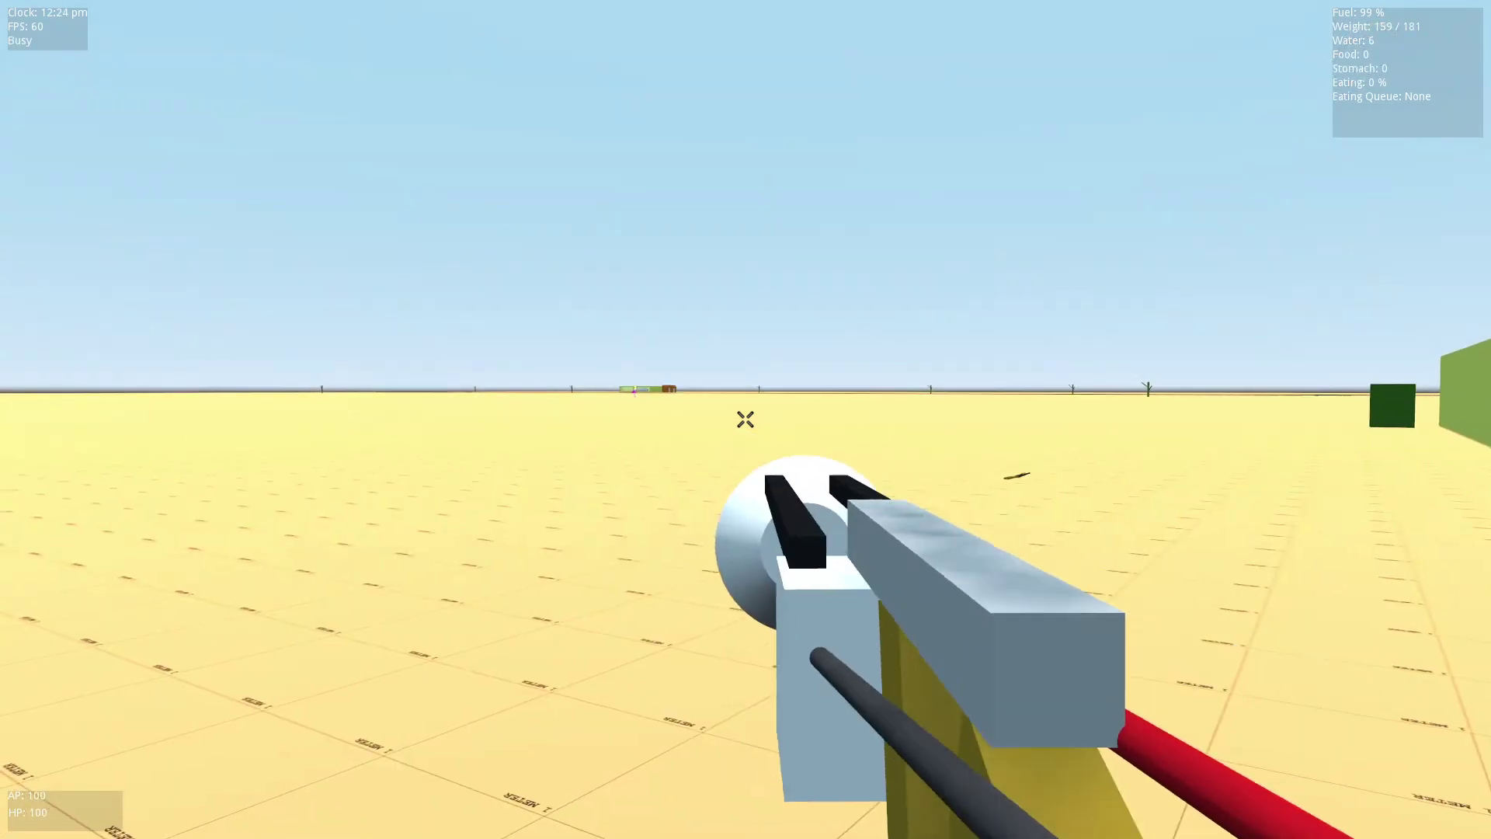
left_click(746, 419)
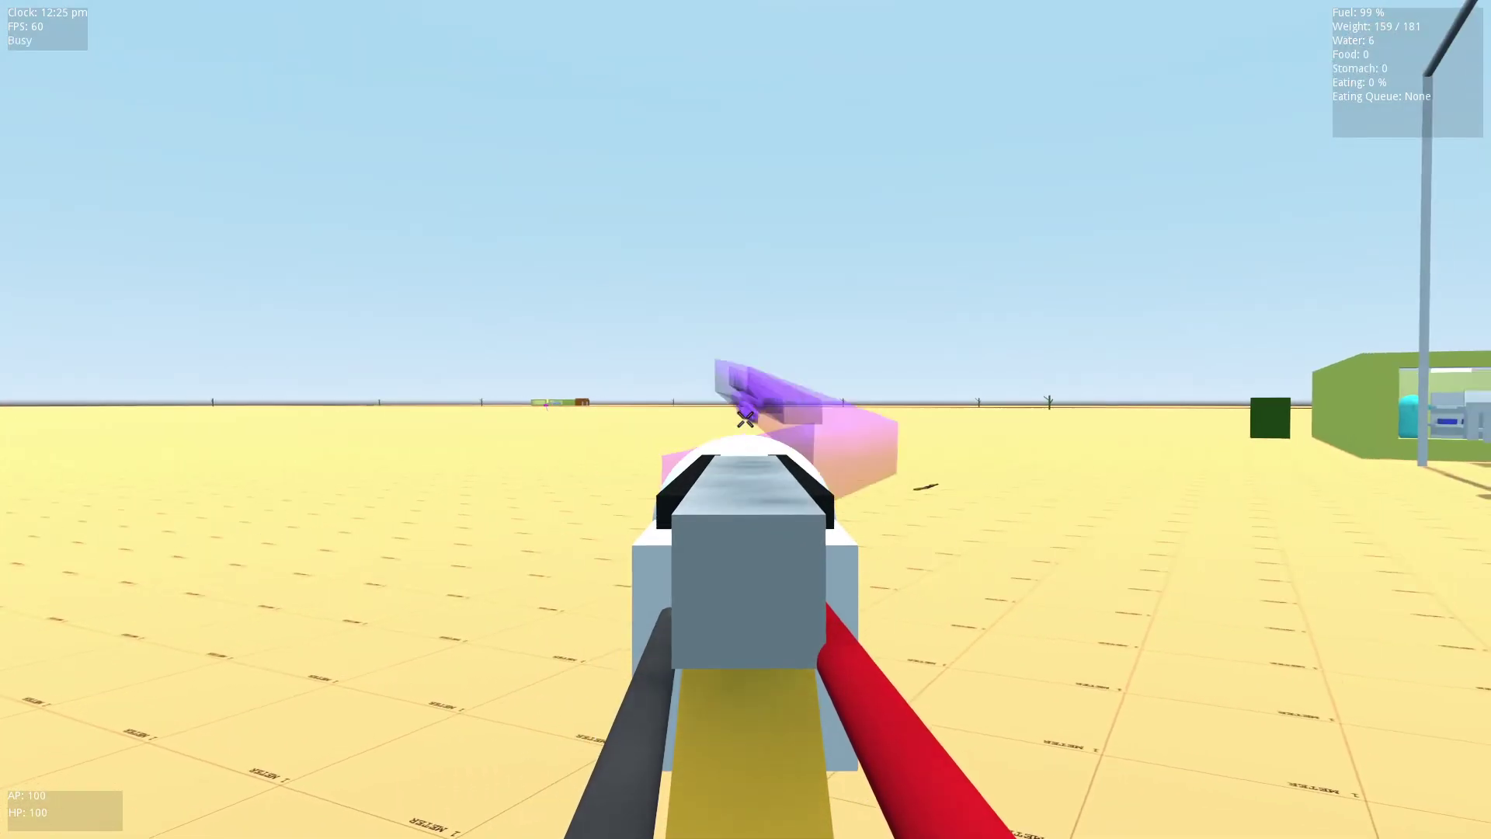
right_click(746, 420)
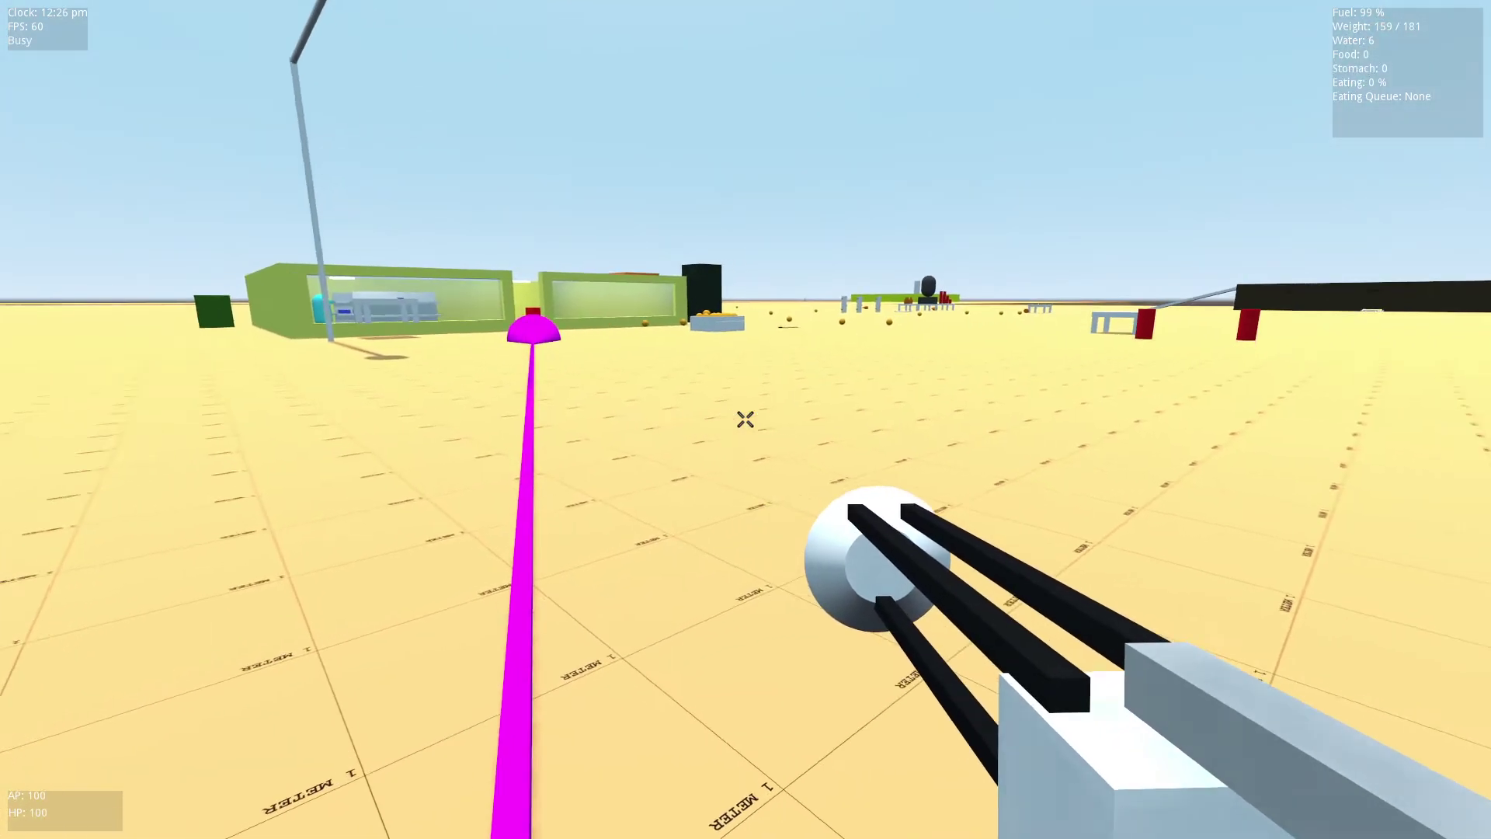
Grab the blue car with the beam, circle it, then release it
key("w")
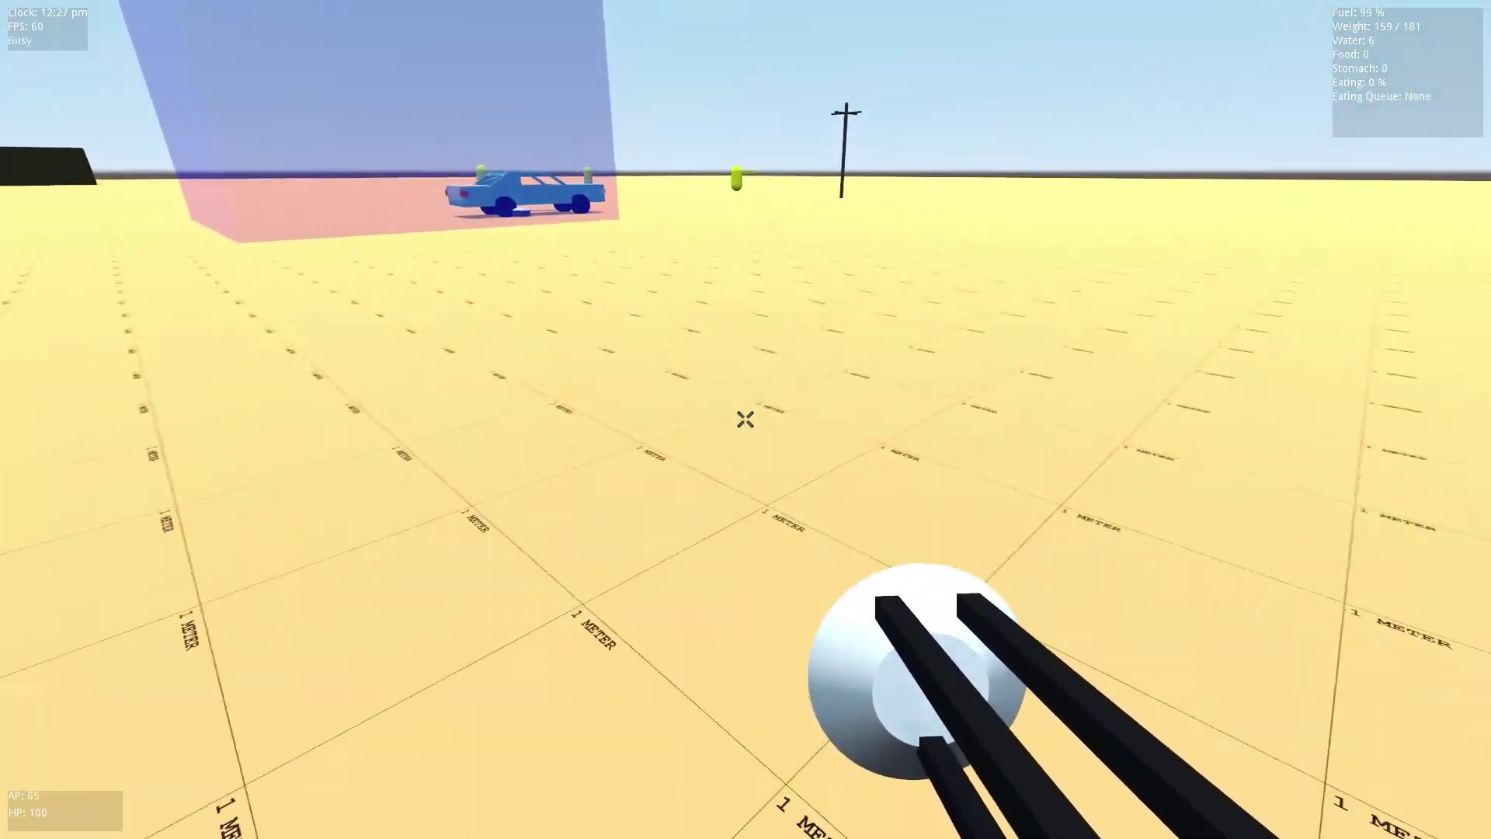
right_click(745, 420)
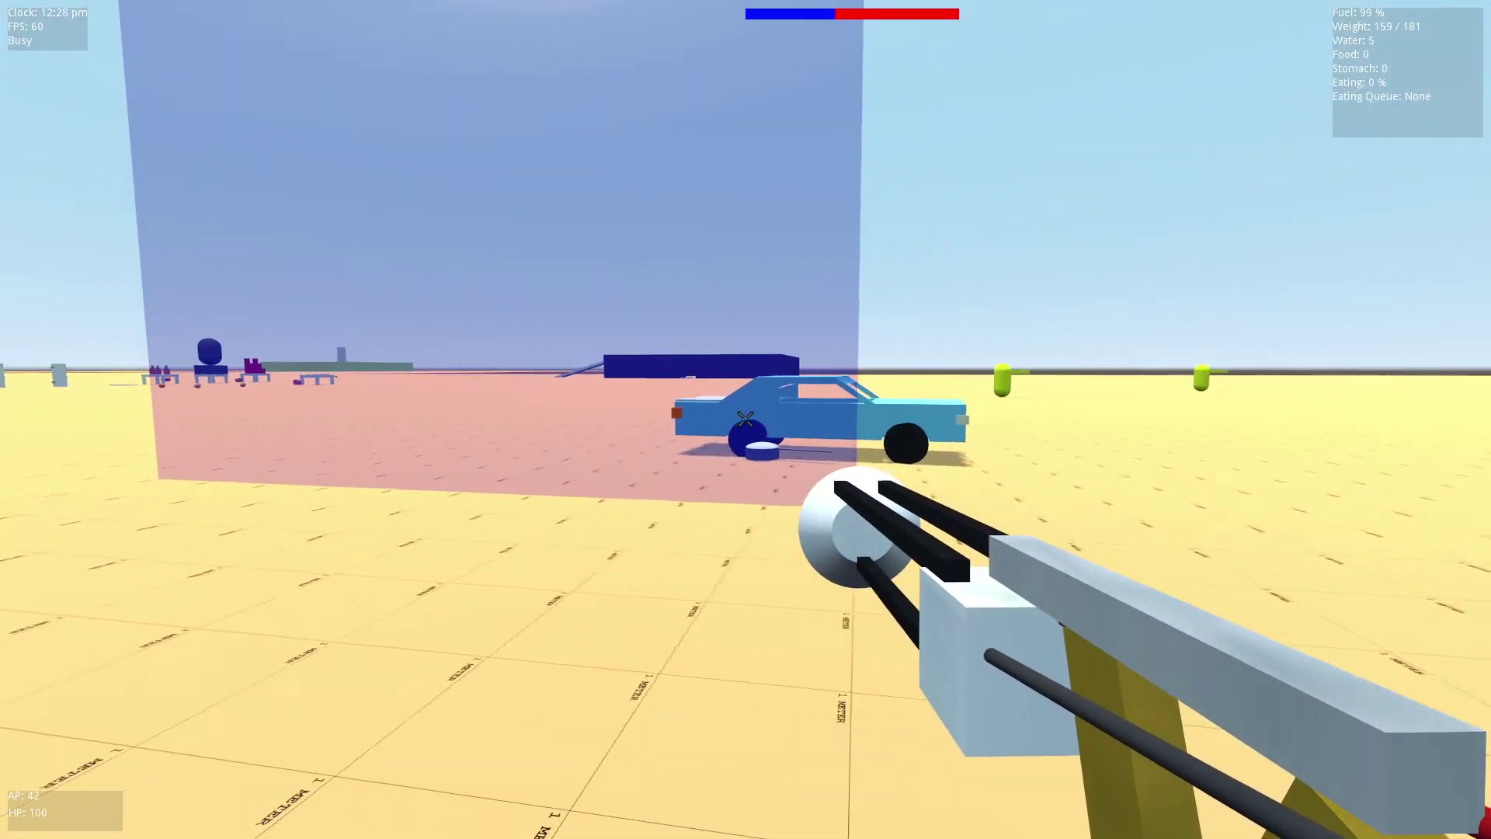
key("s")
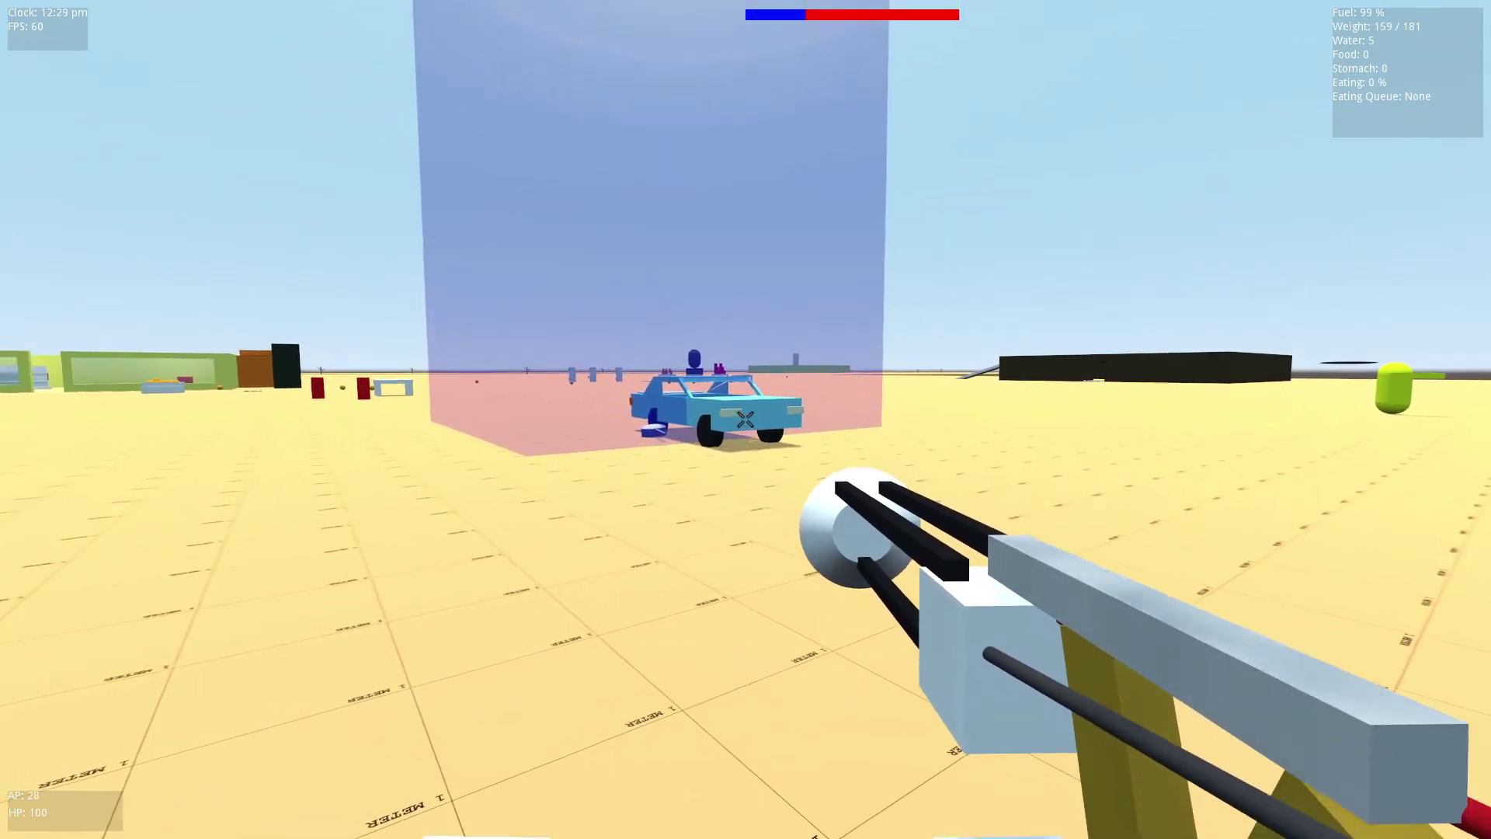
key("a")
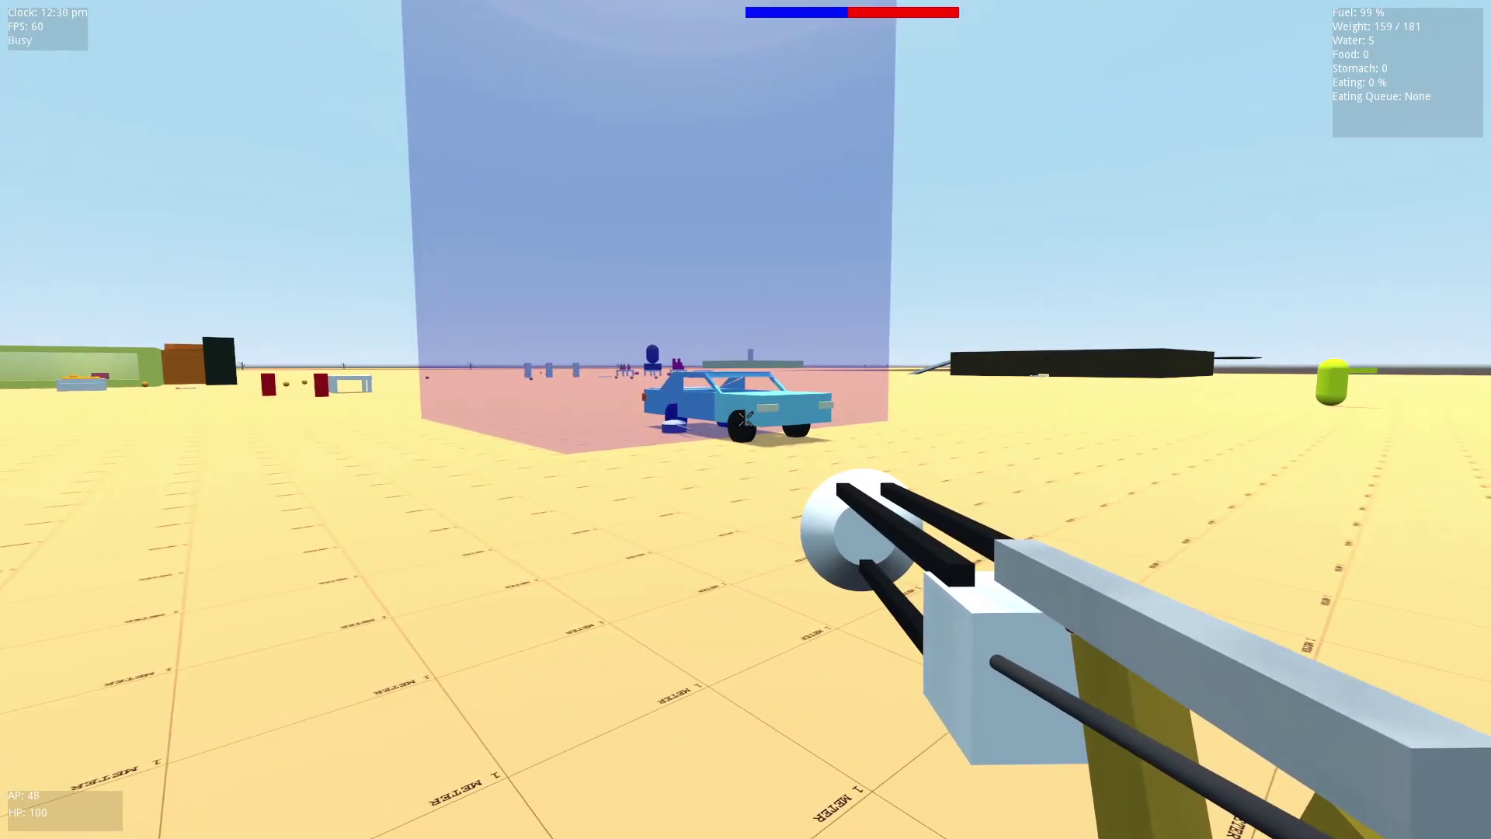
key("a")
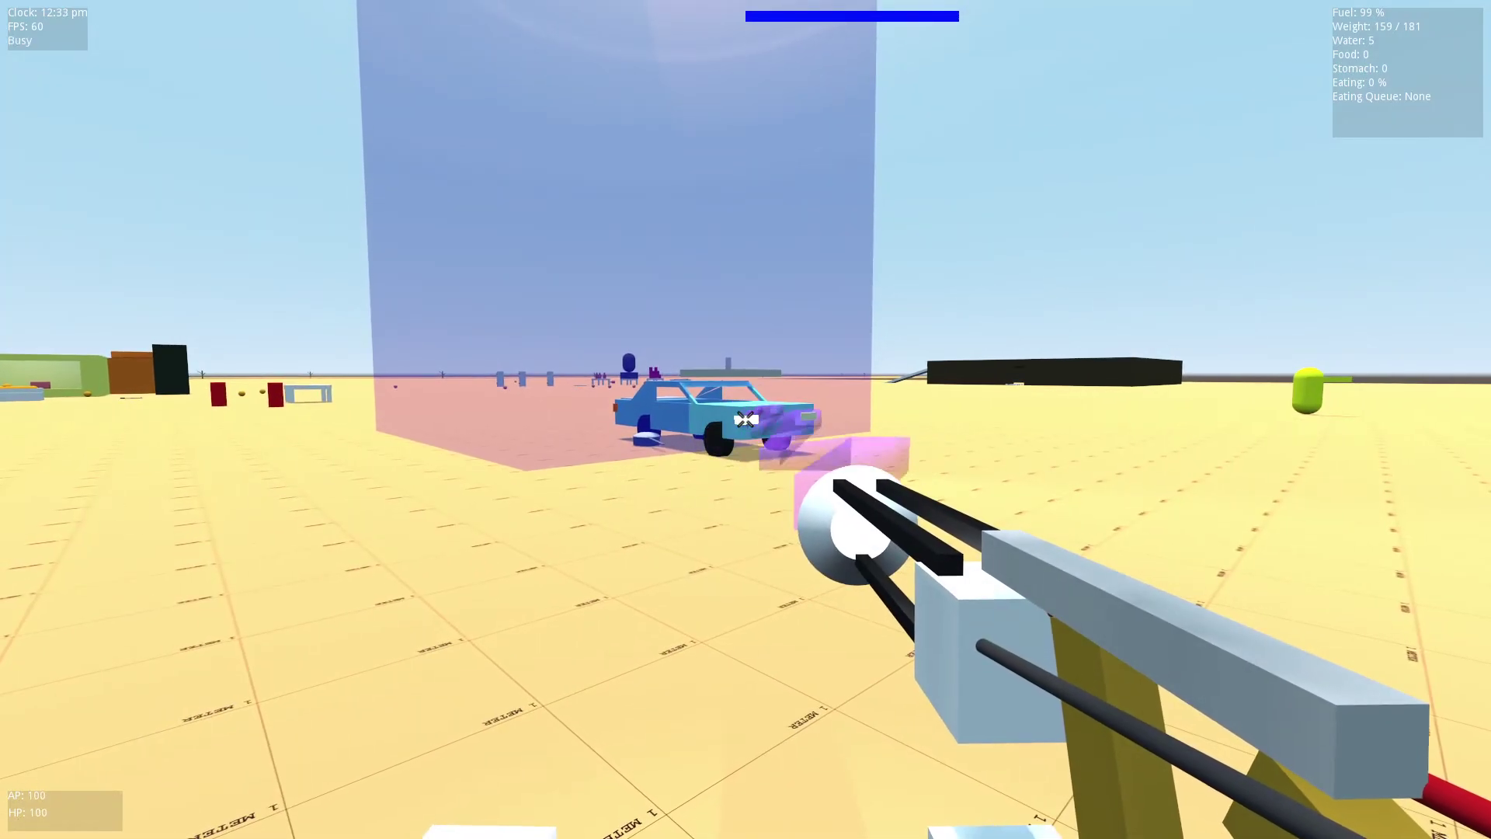
key("a")
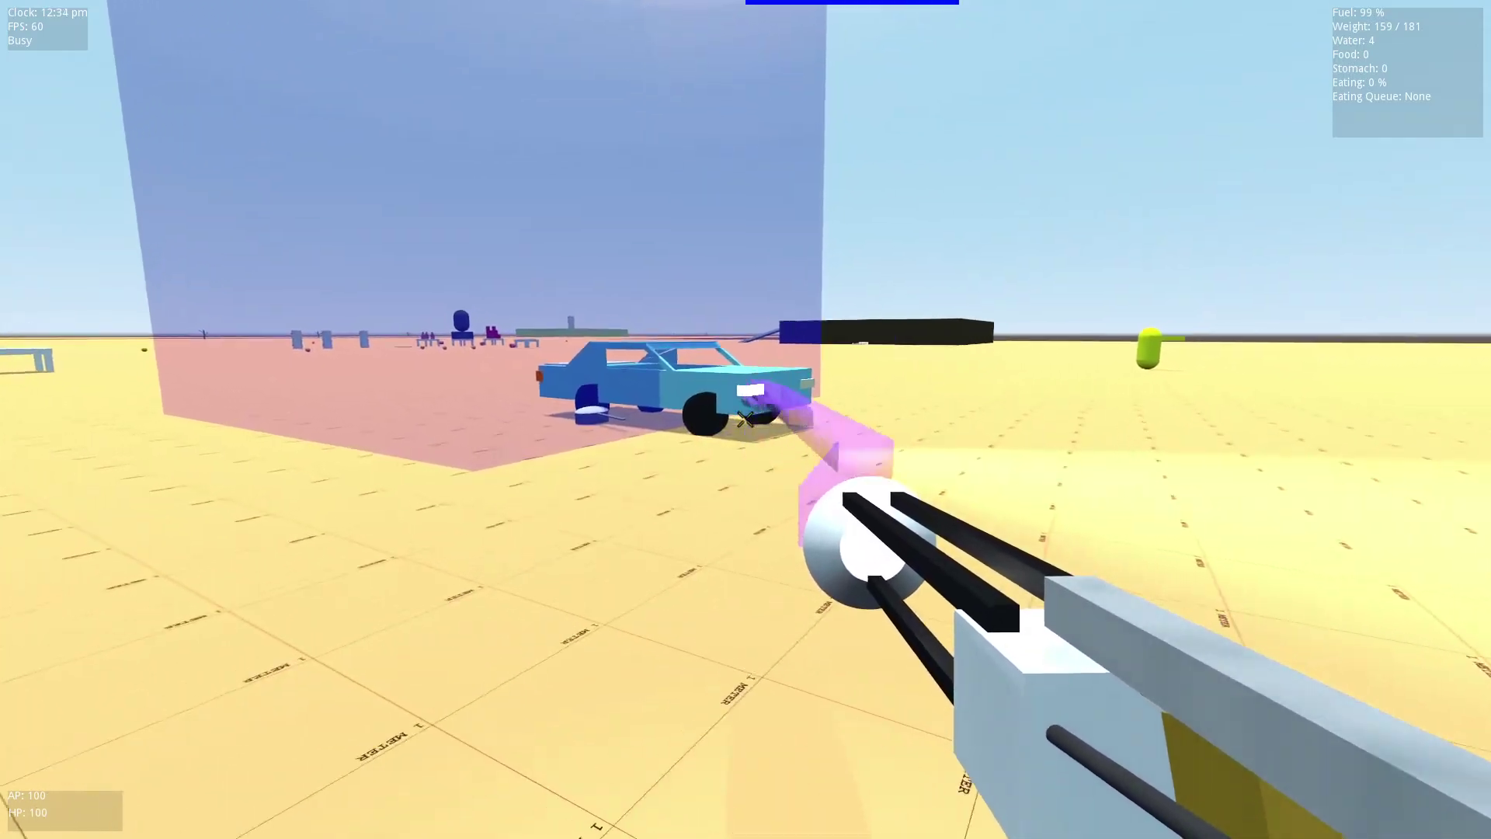
left_click(747, 419)
key("w")
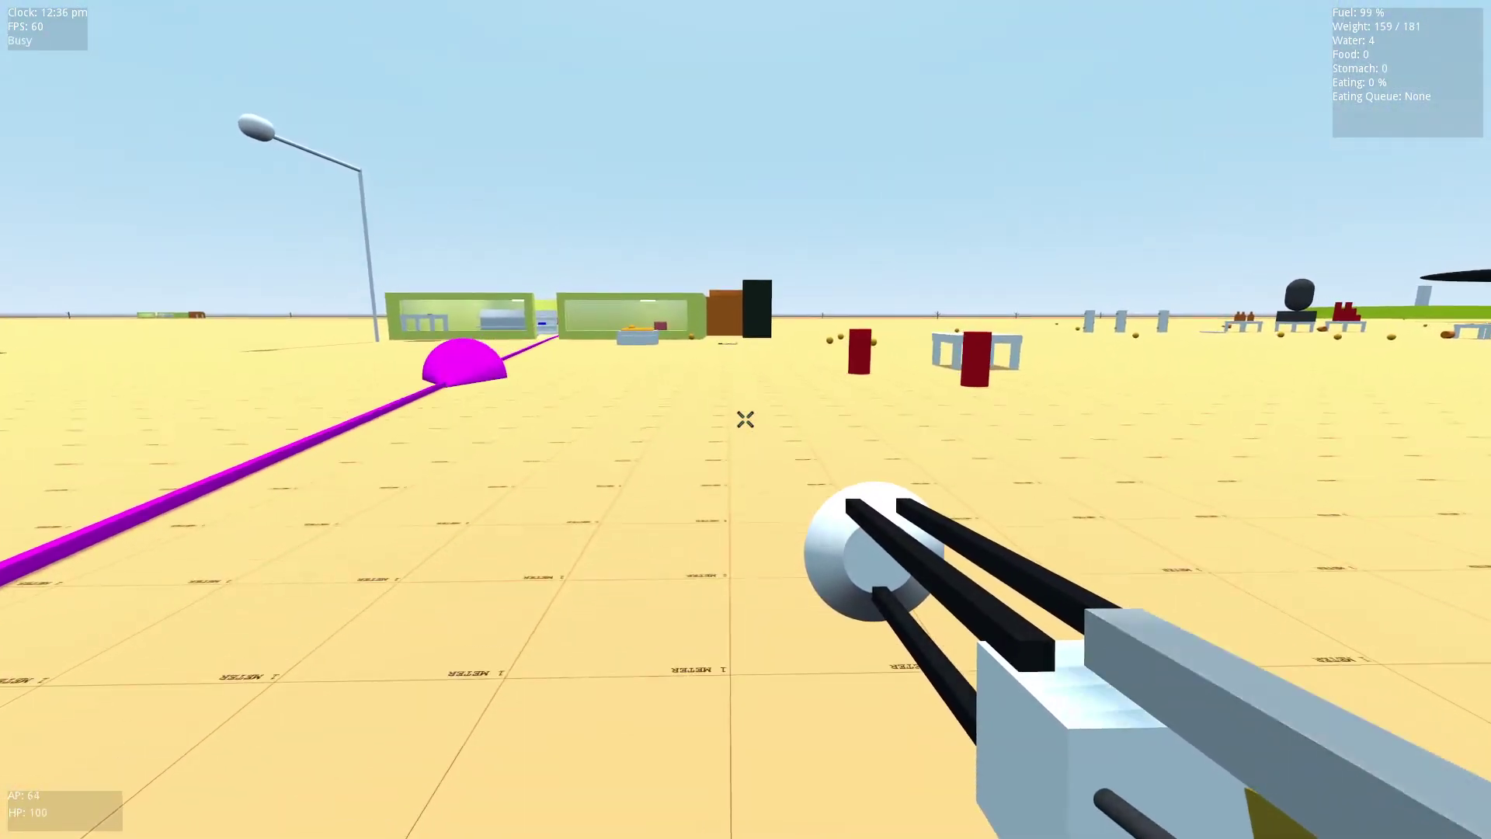
Grab an orange with the beam, show its Take/Use options, then fire at the stand
key("w")
left_click(745, 419)
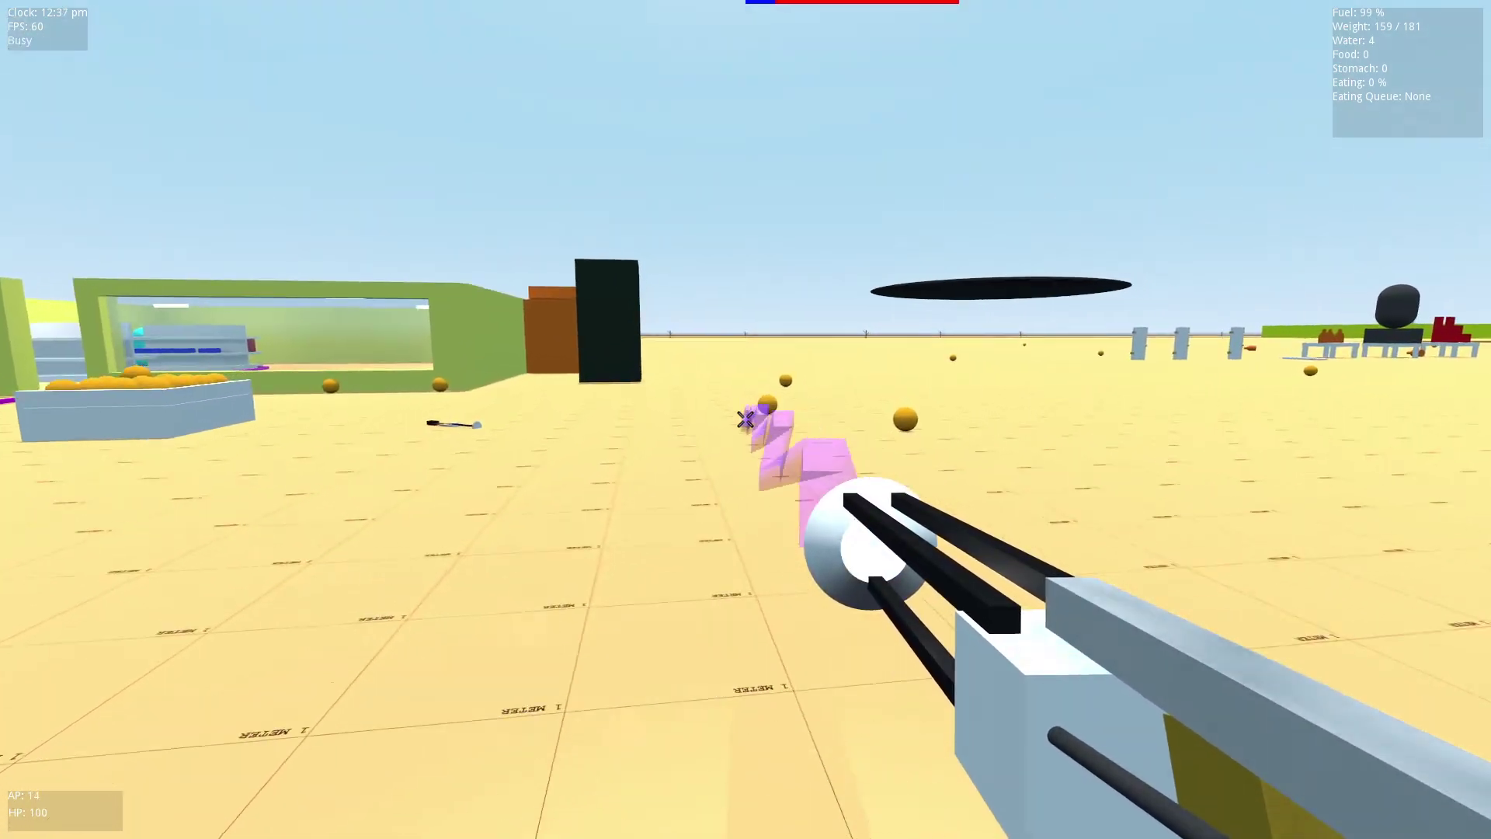
key("w")
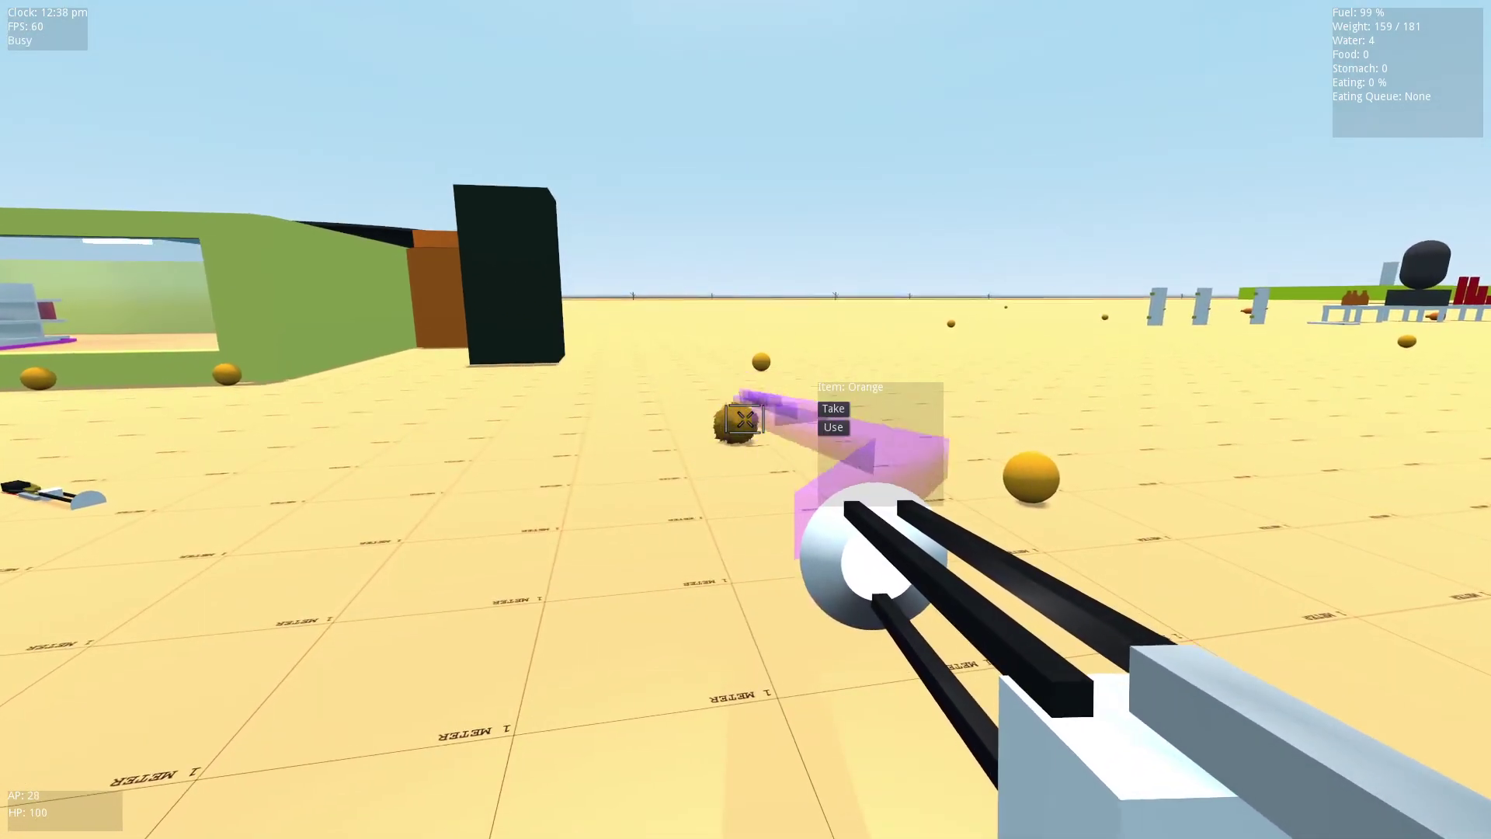
right_click(745, 419)
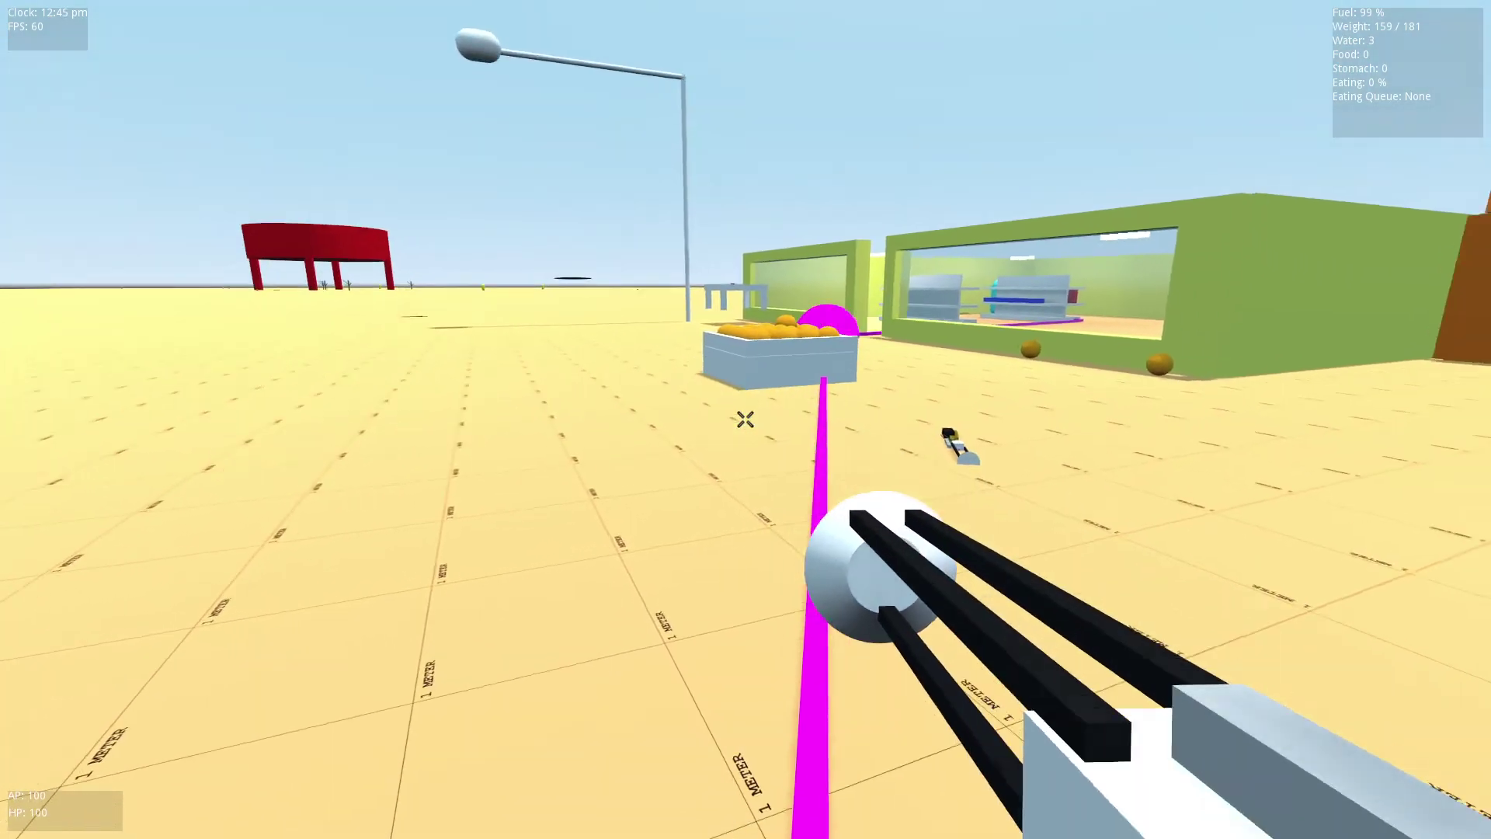
key("w")
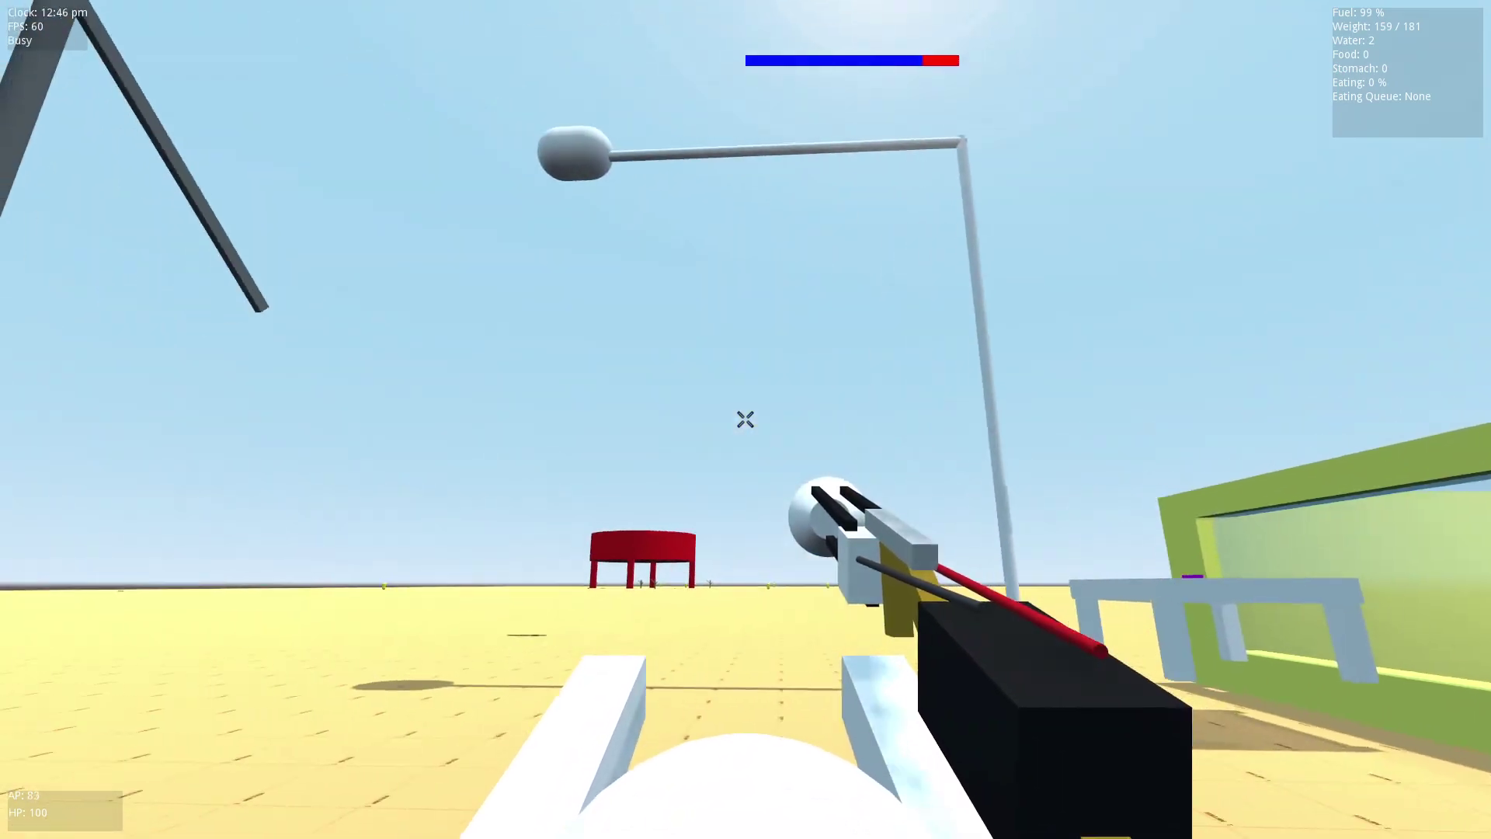
left_click(745, 420)
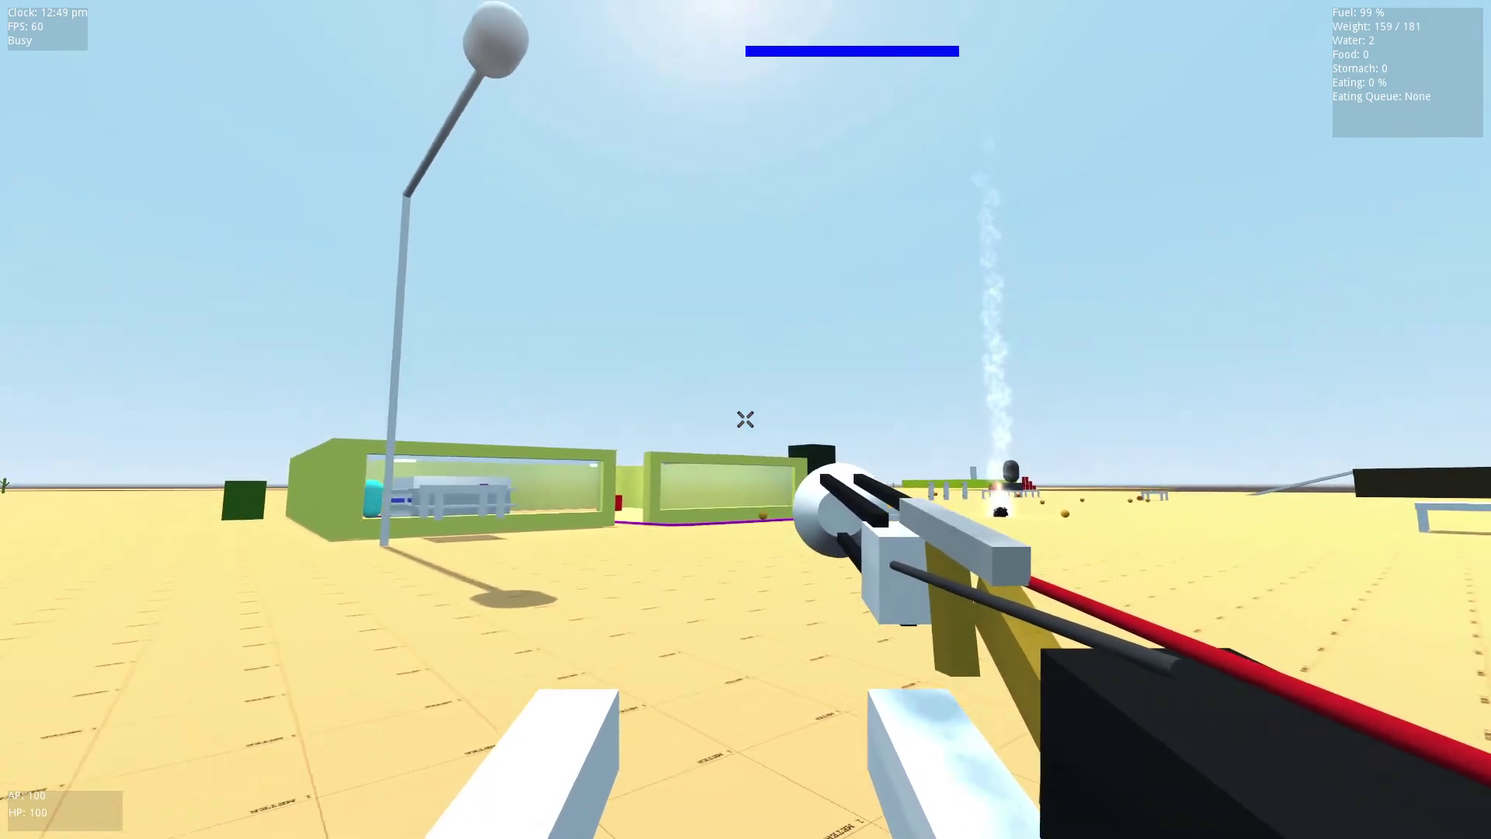
Fire the beam toward the store and across the open area, then approach the red box
left_click(746, 419)
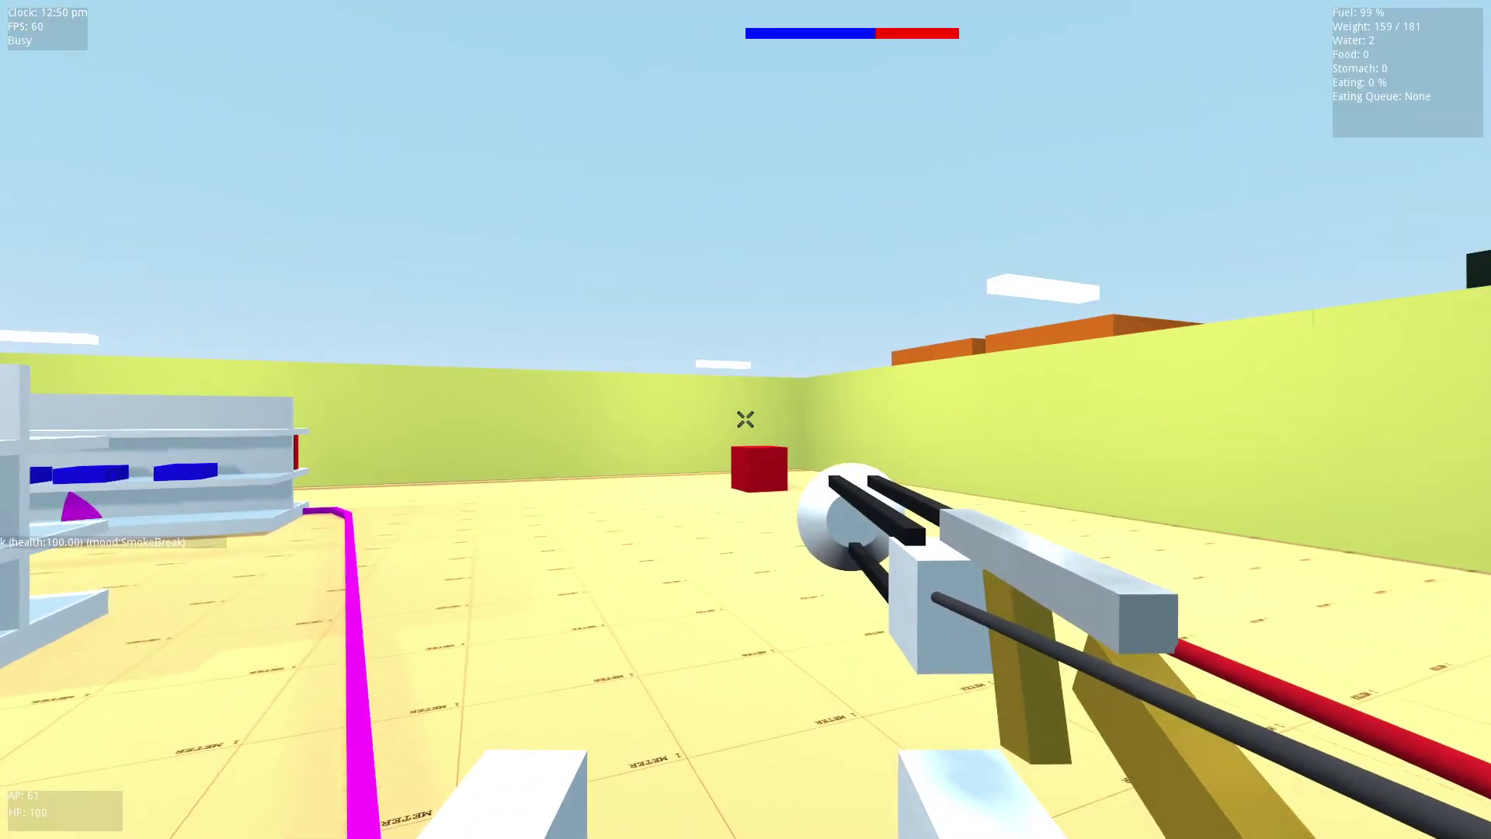
left_click(746, 419)
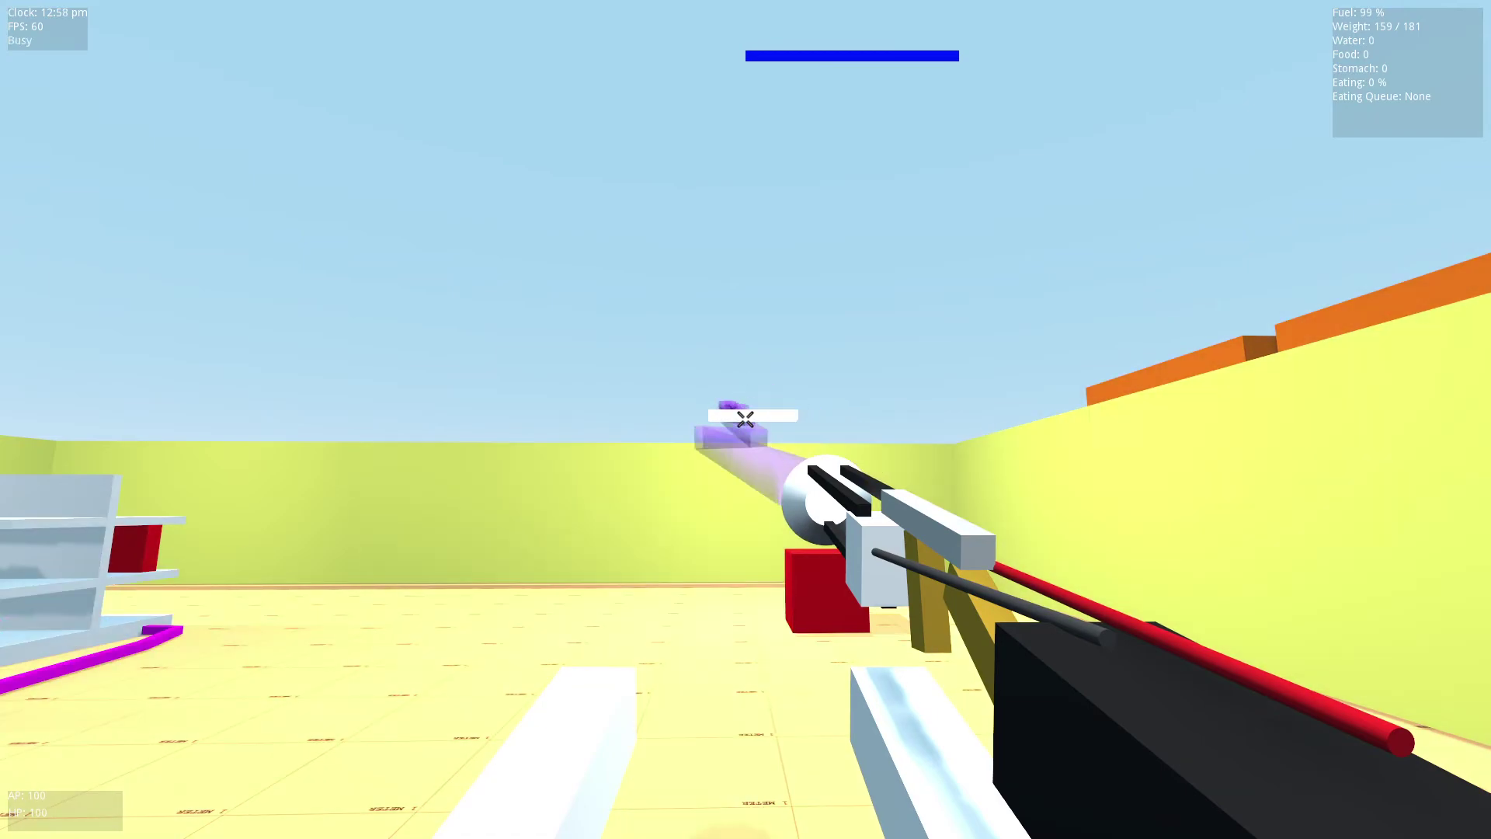
key("w")
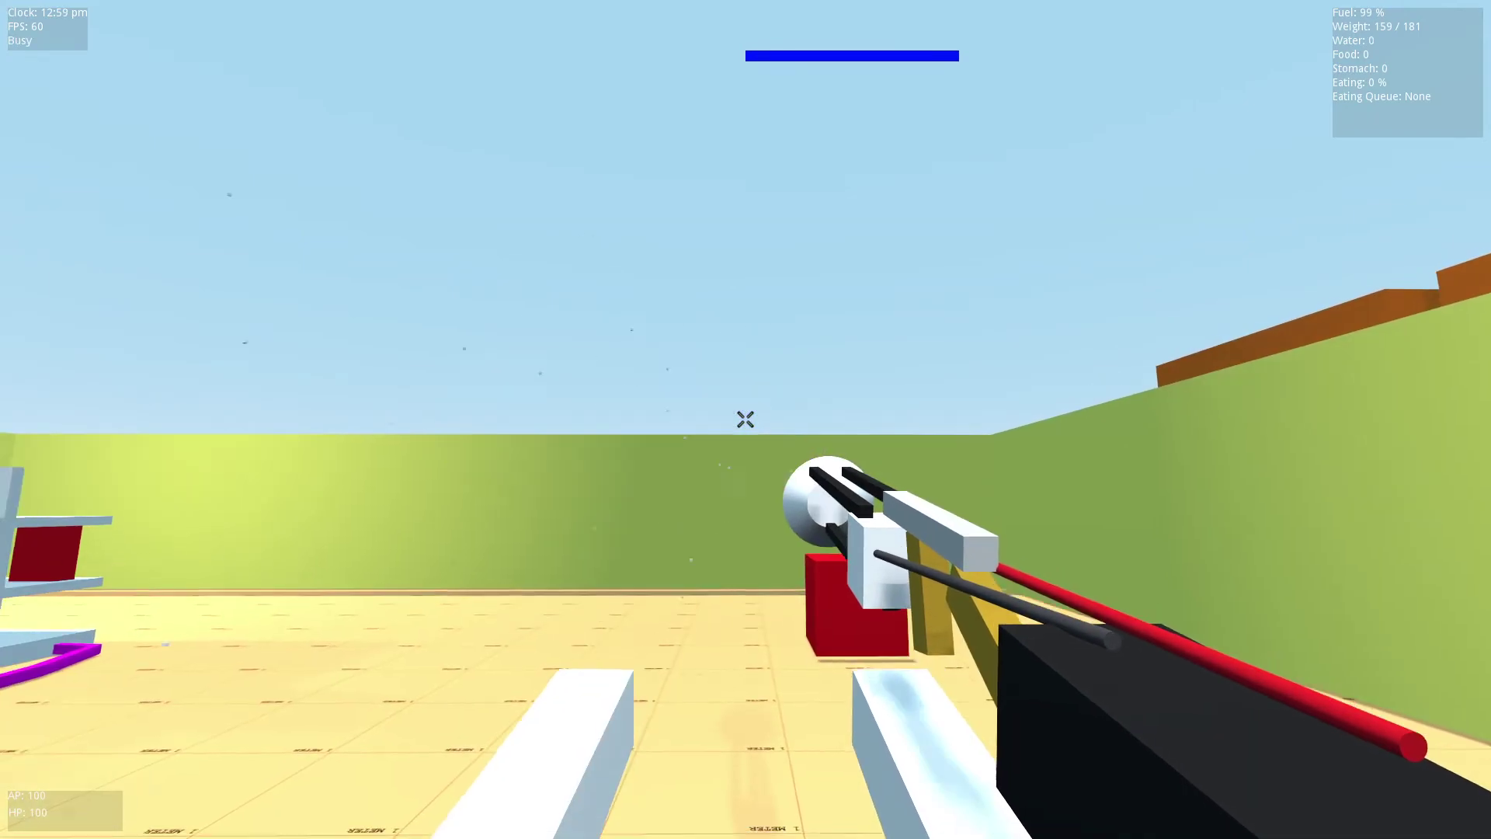
key("w")
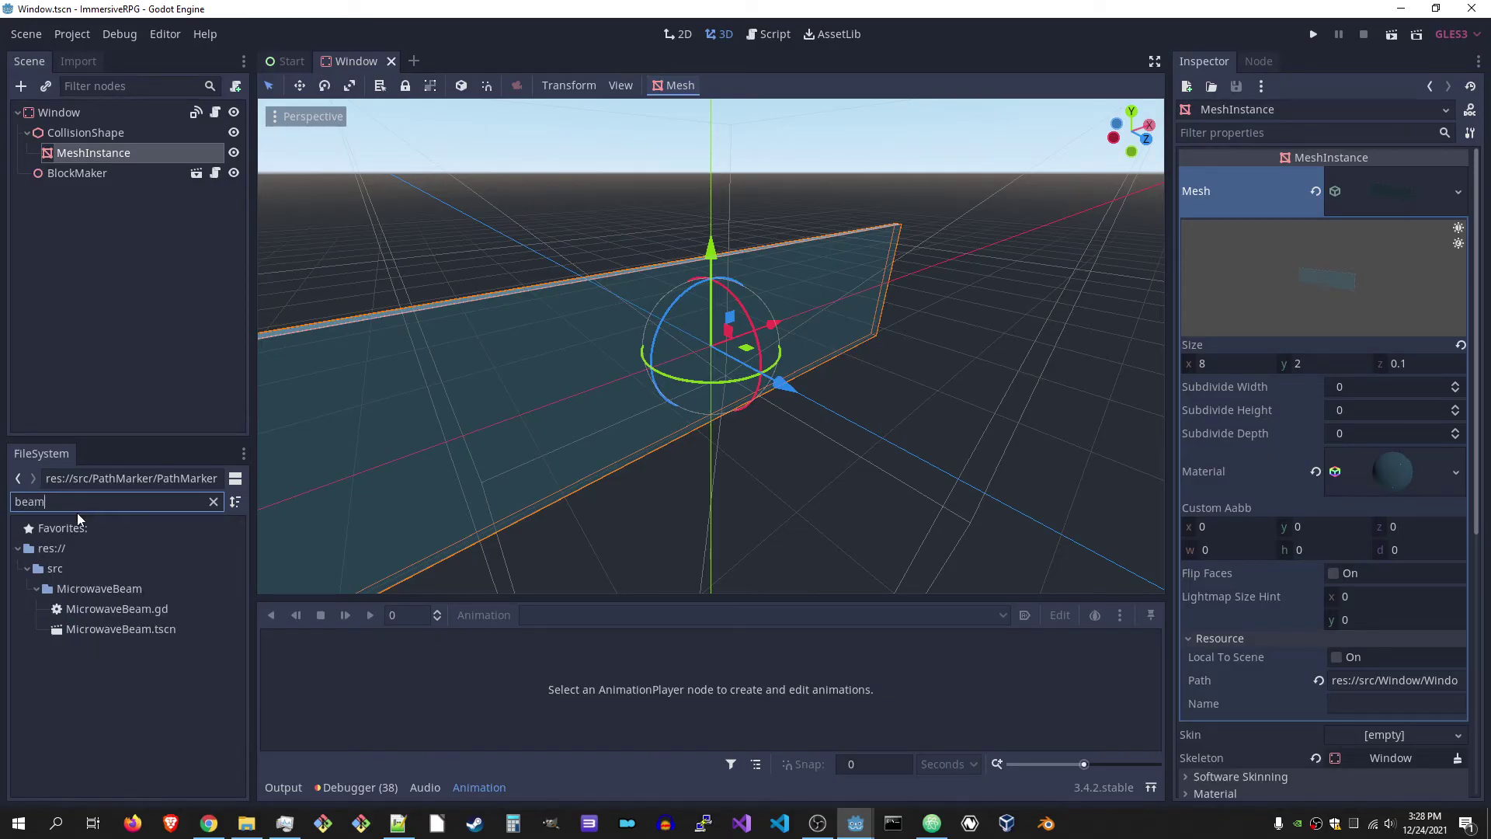
Open the MicrowaveBeam scene, inspect its CSGPolygon and Path nodes, and open shader.tres
double_click(154, 630)
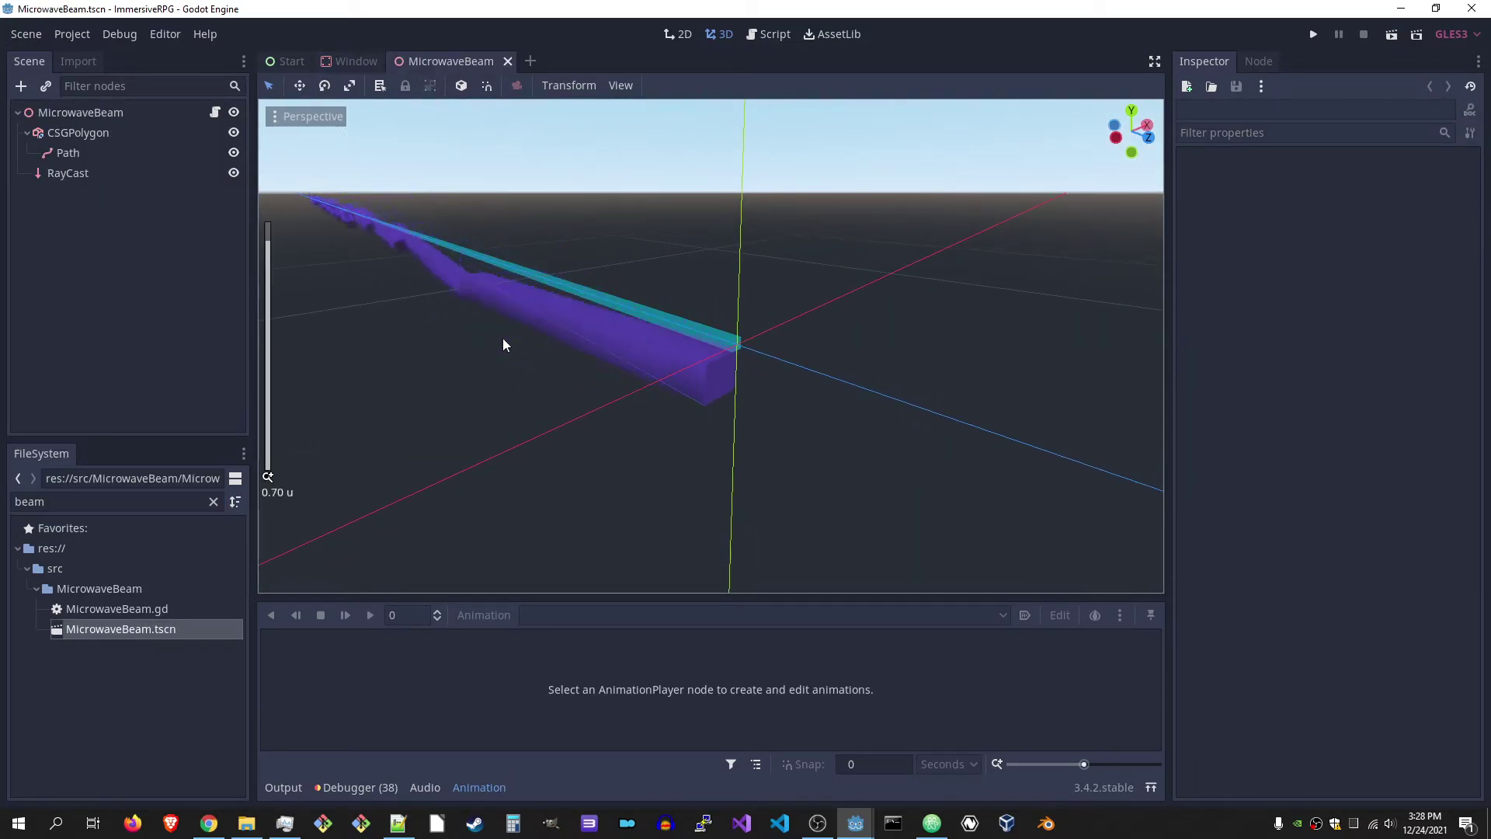
left_click(76, 132)
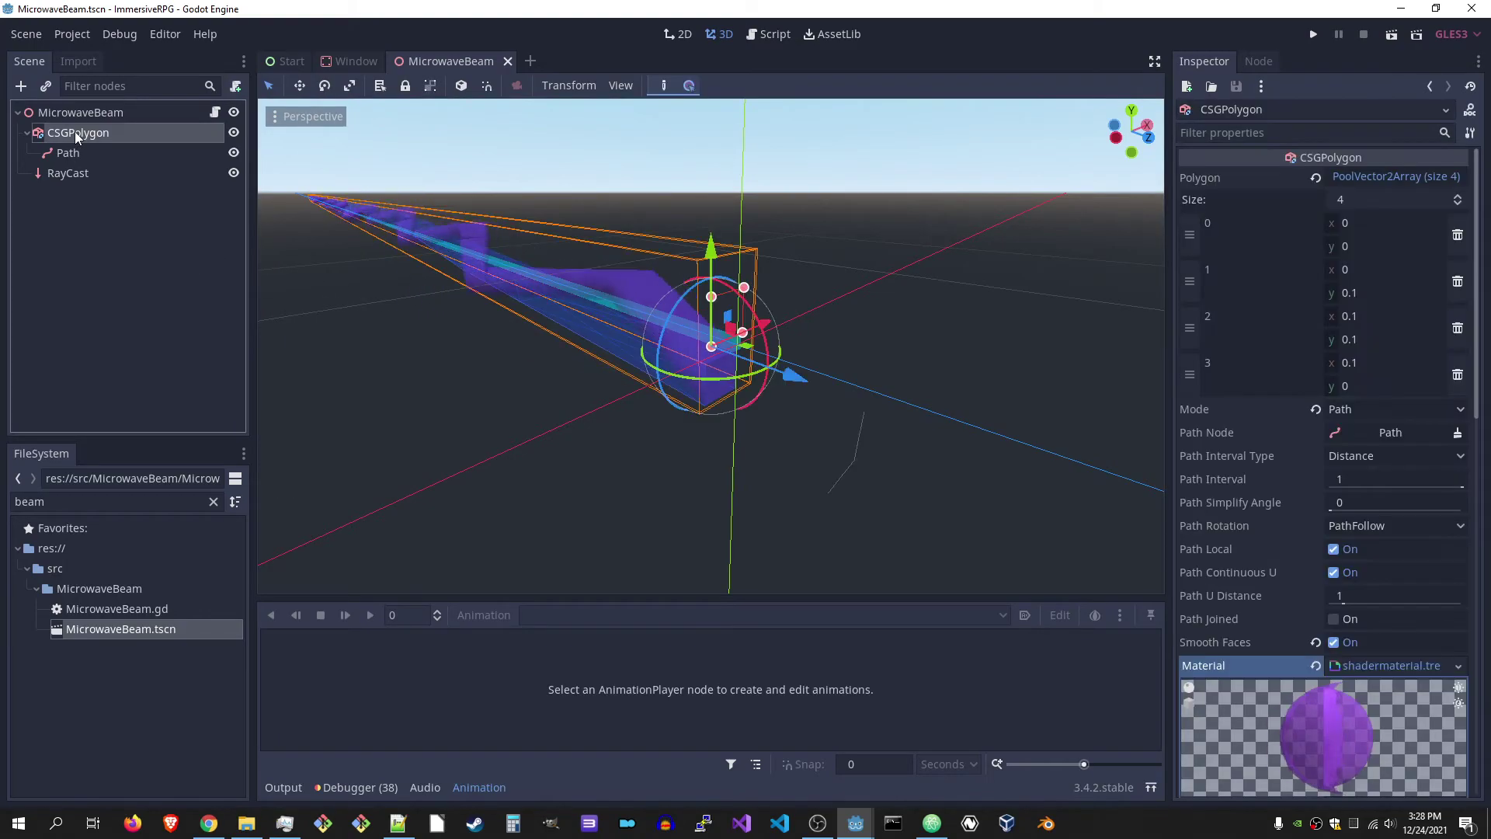
left_click(130, 152)
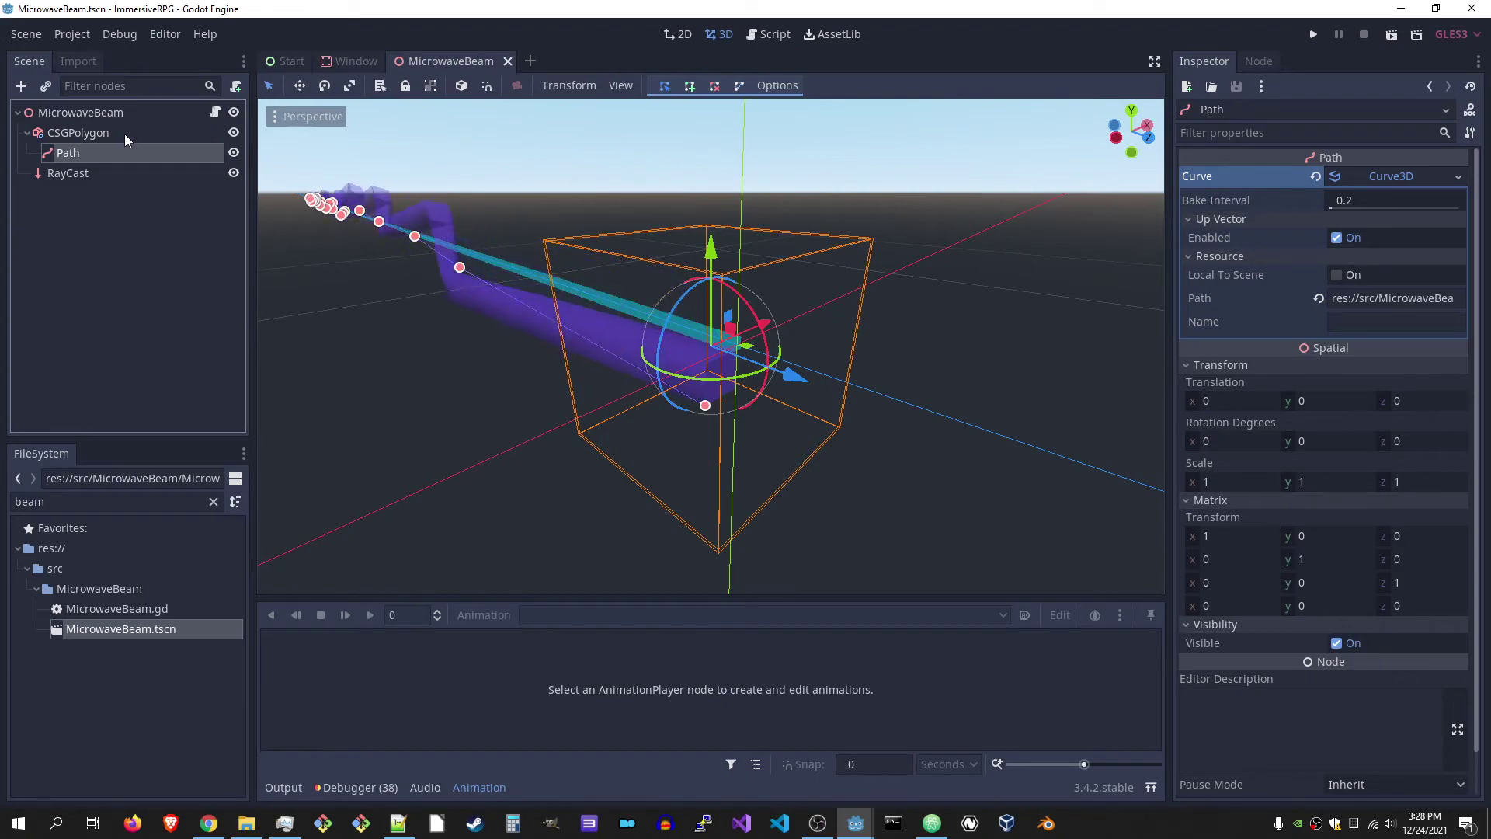
left_click(125, 133)
left_click(213, 502)
scroll(169, 581, "down", 3)
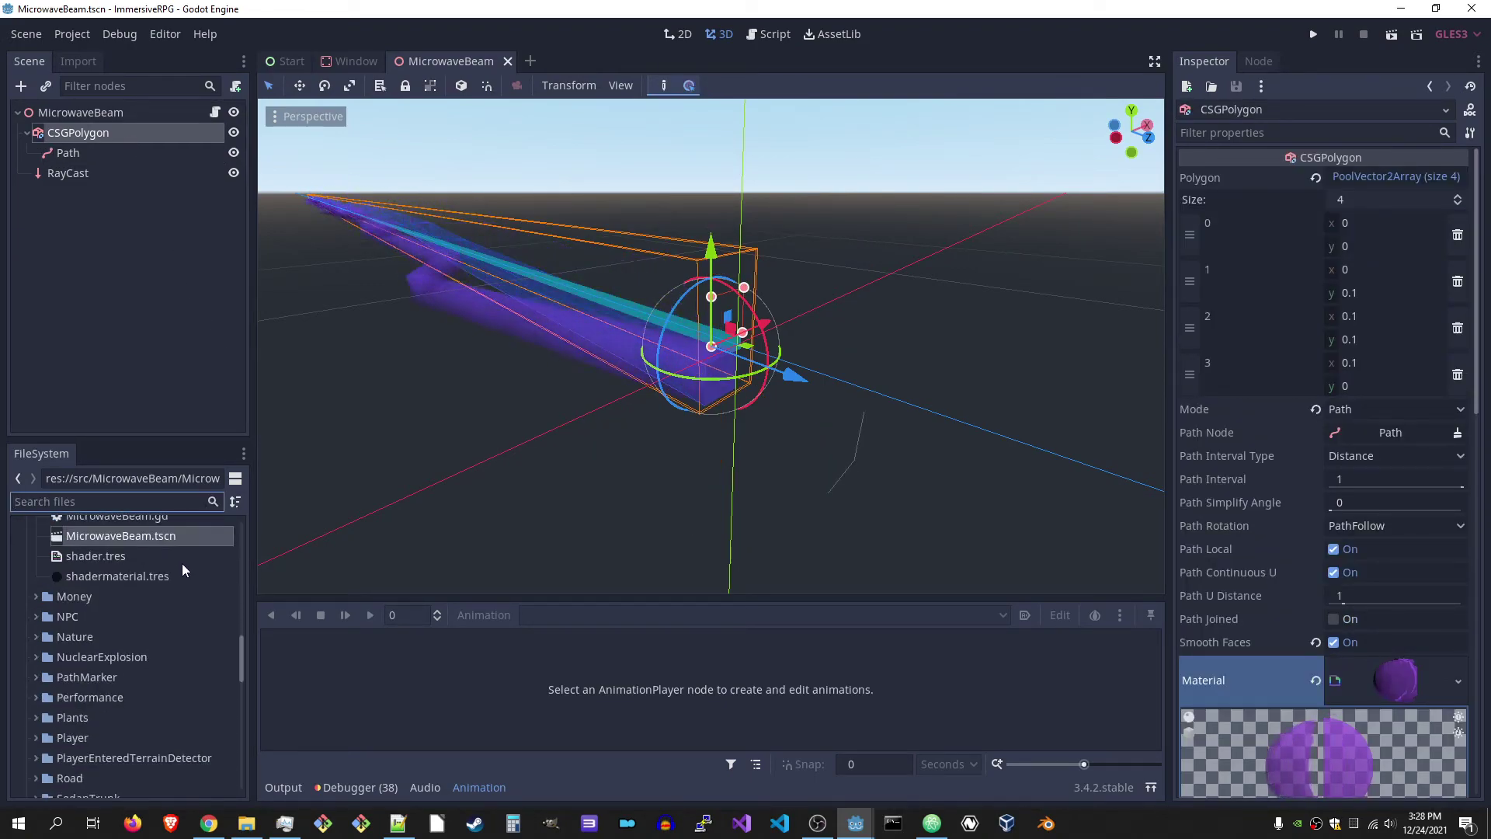
scroll(182, 571, "down", 2)
left_click(124, 592)
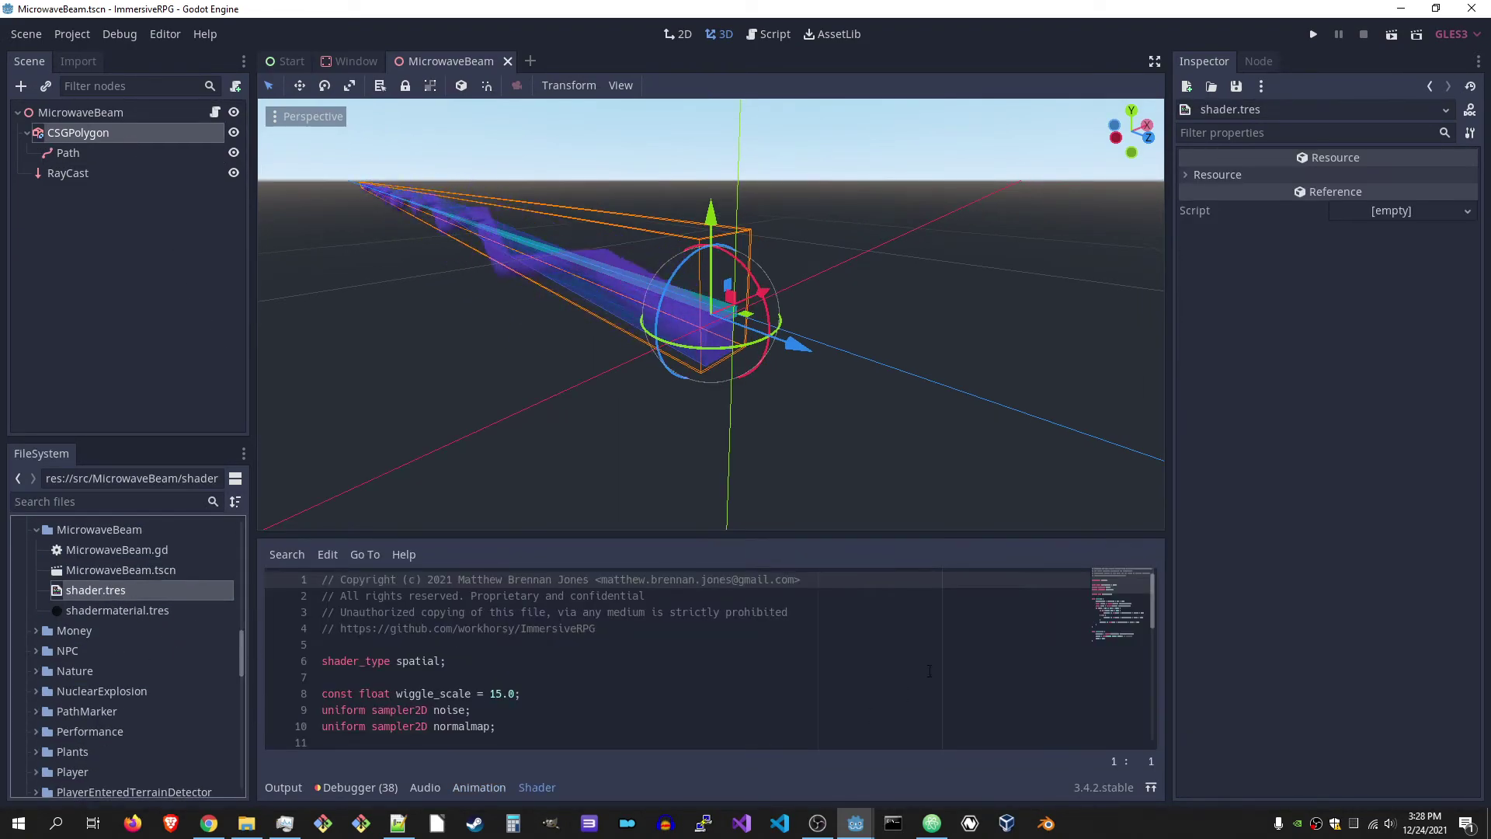
left_click_drag(912, 533, 882, 162)
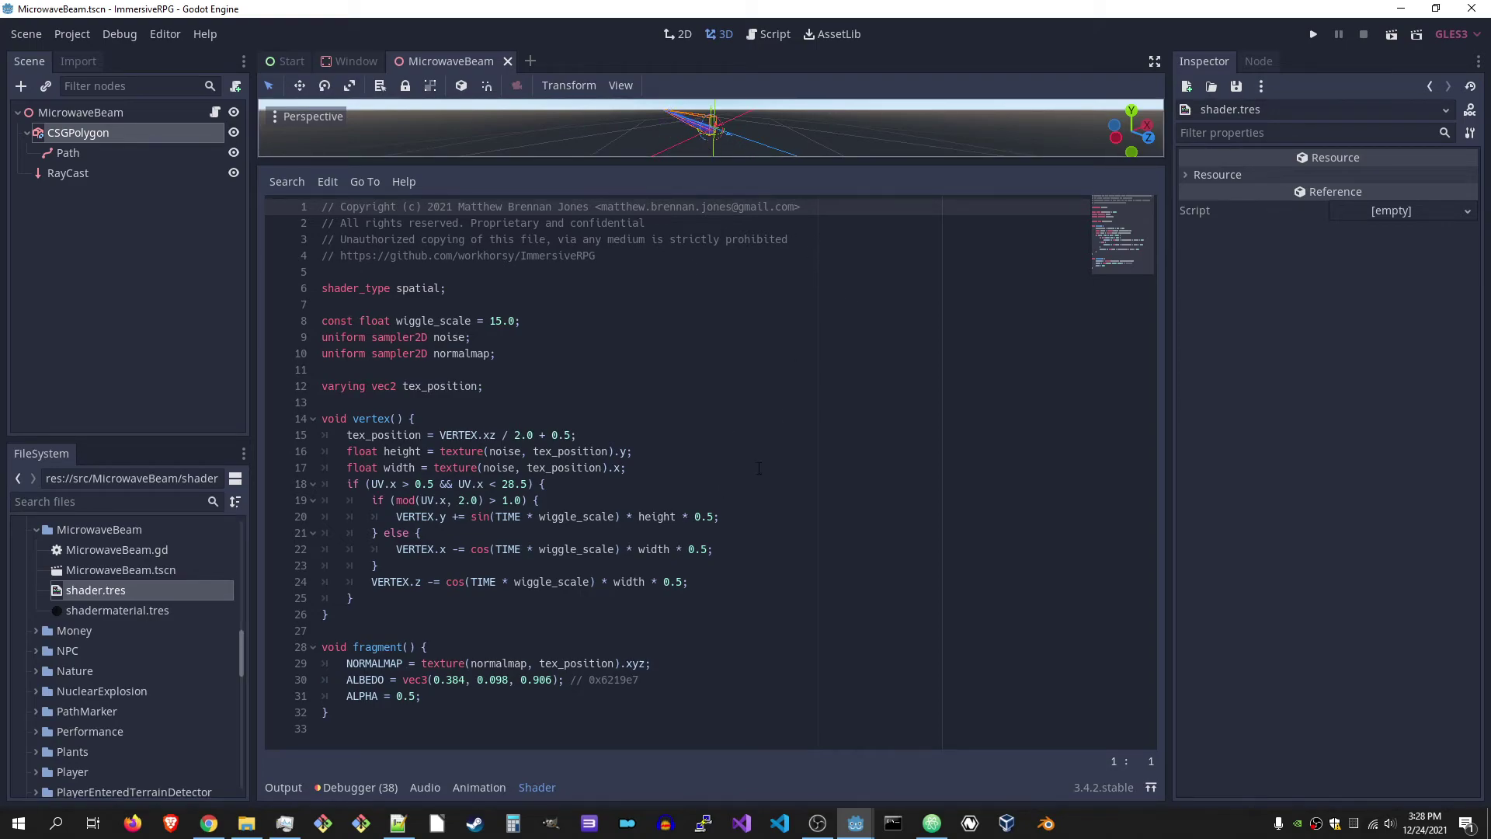
left_click(748, 488)
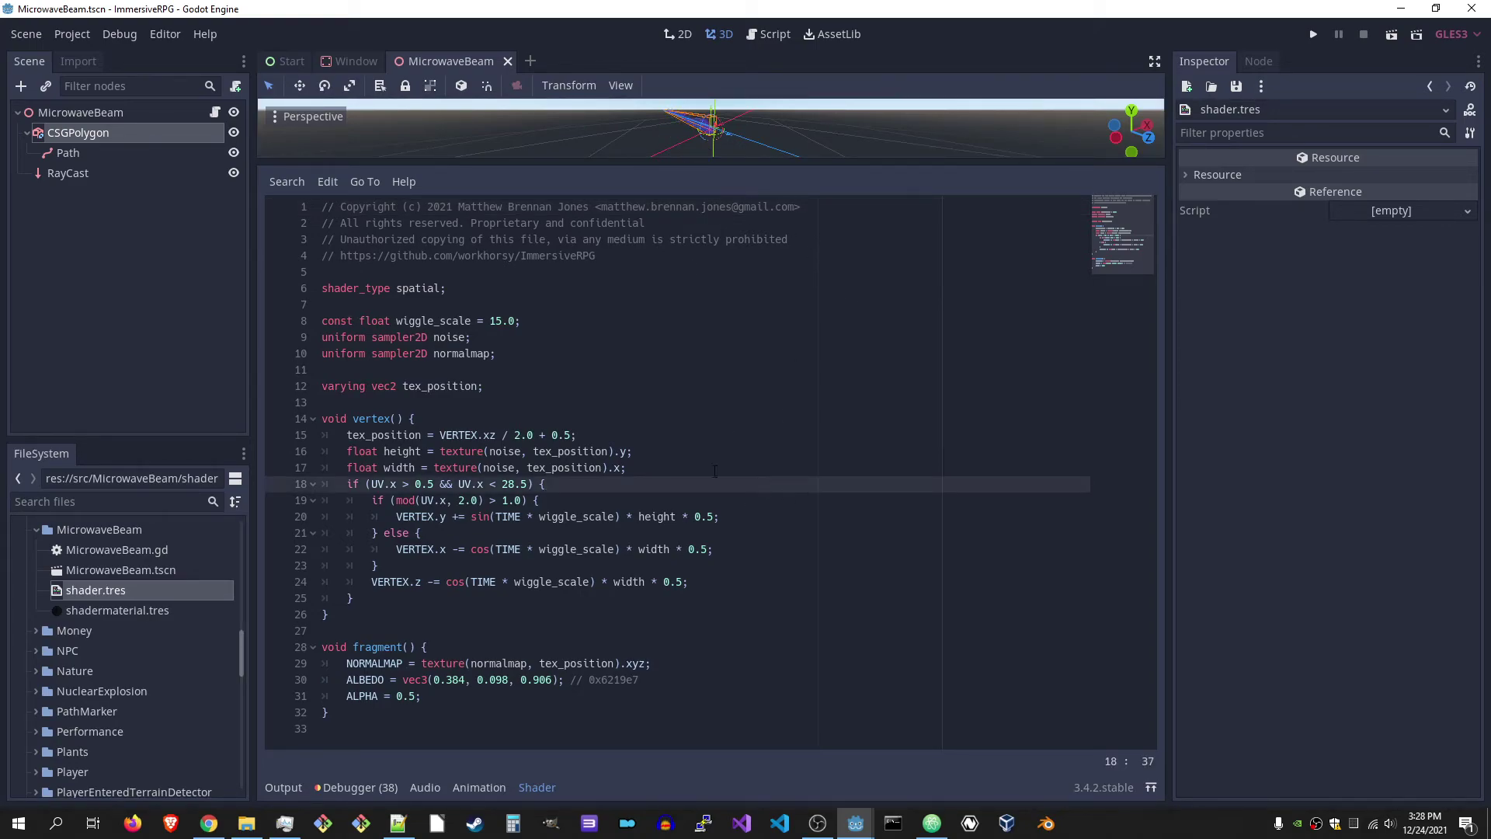
left_click(758, 472)
left_click(771, 466)
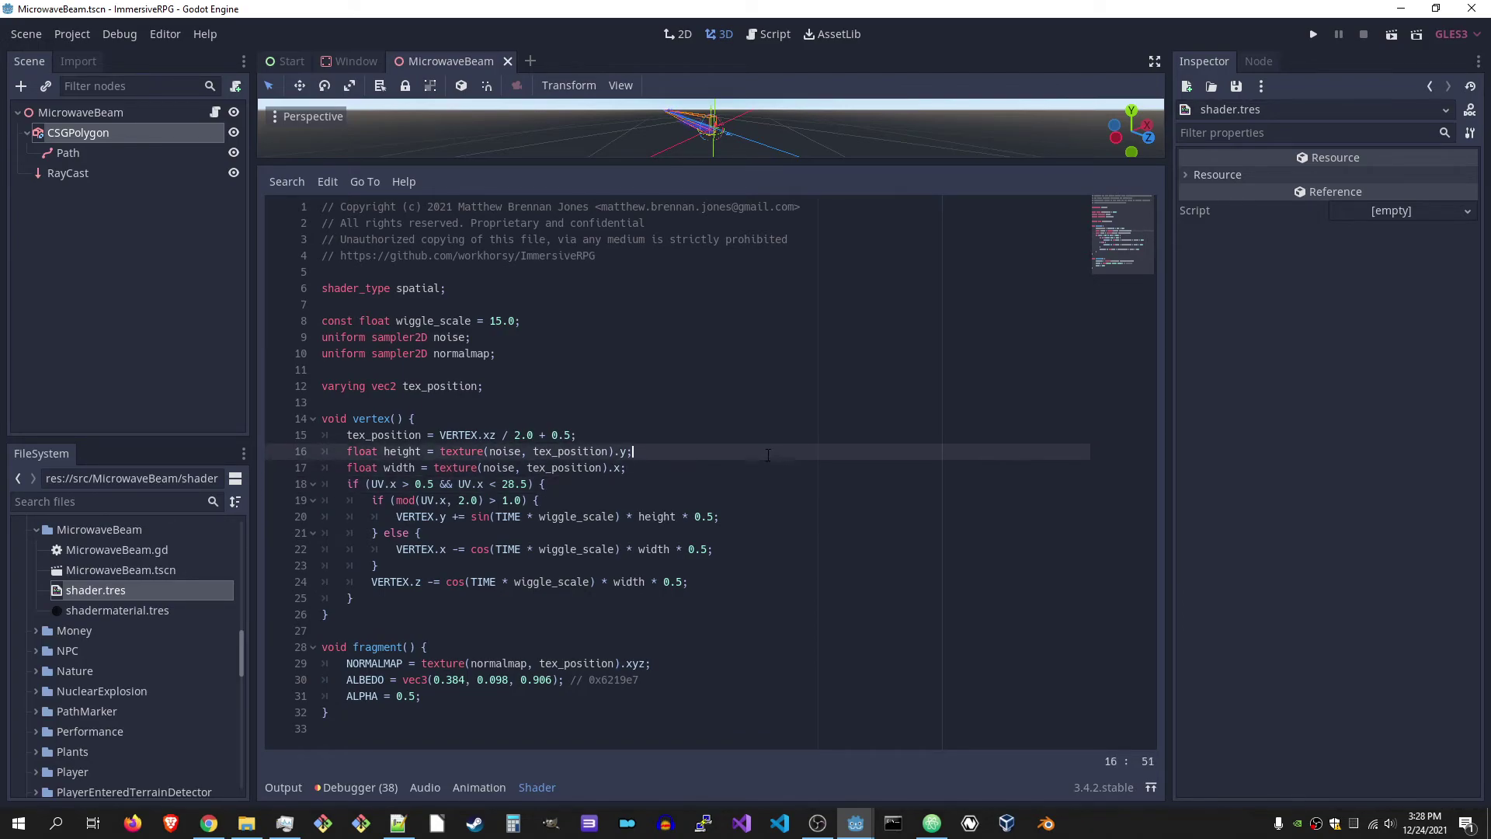
left_click(779, 471)
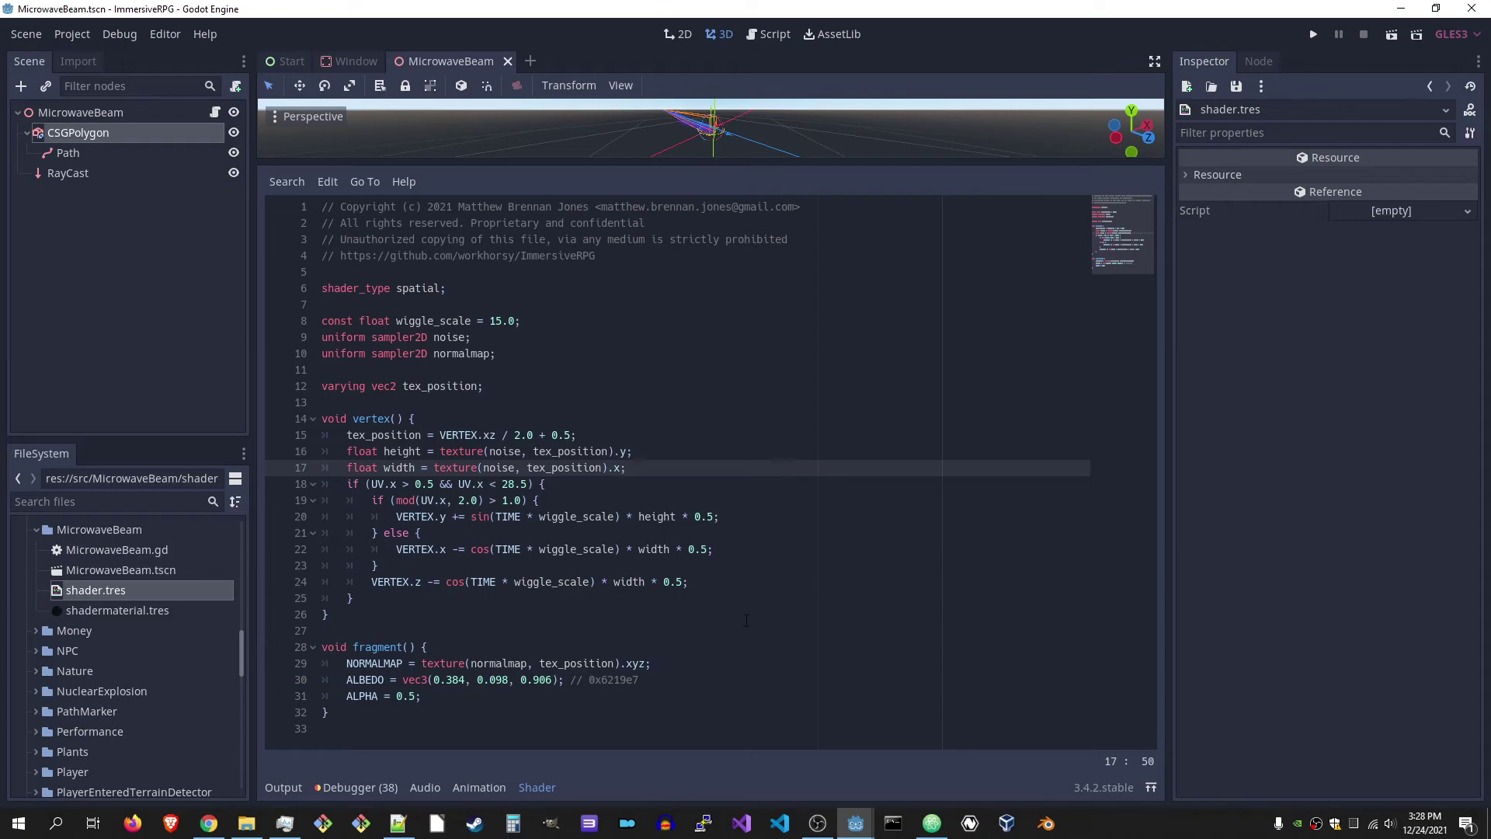
left_click(765, 588)
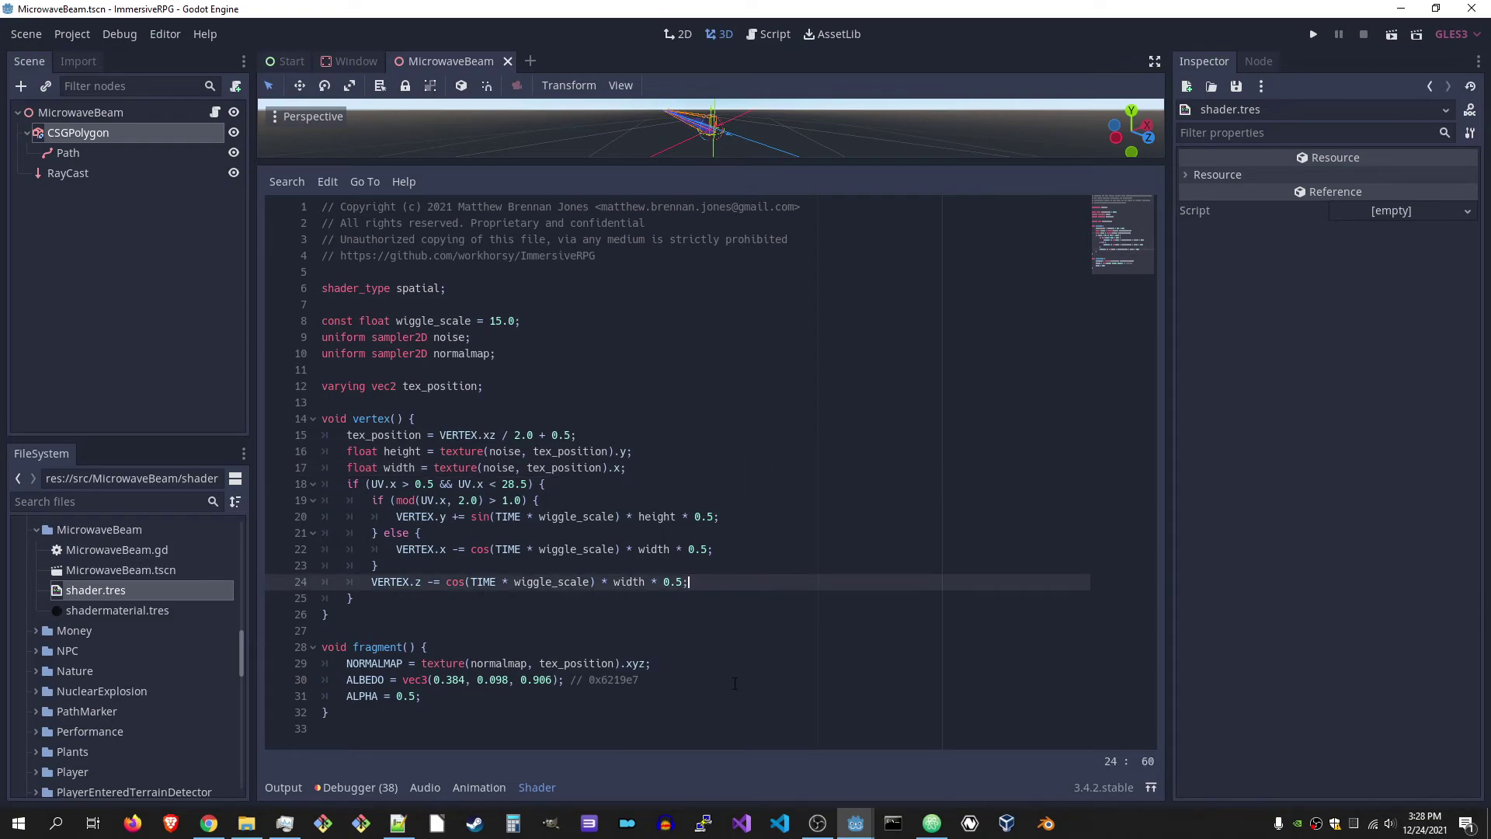
left_click(738, 667)
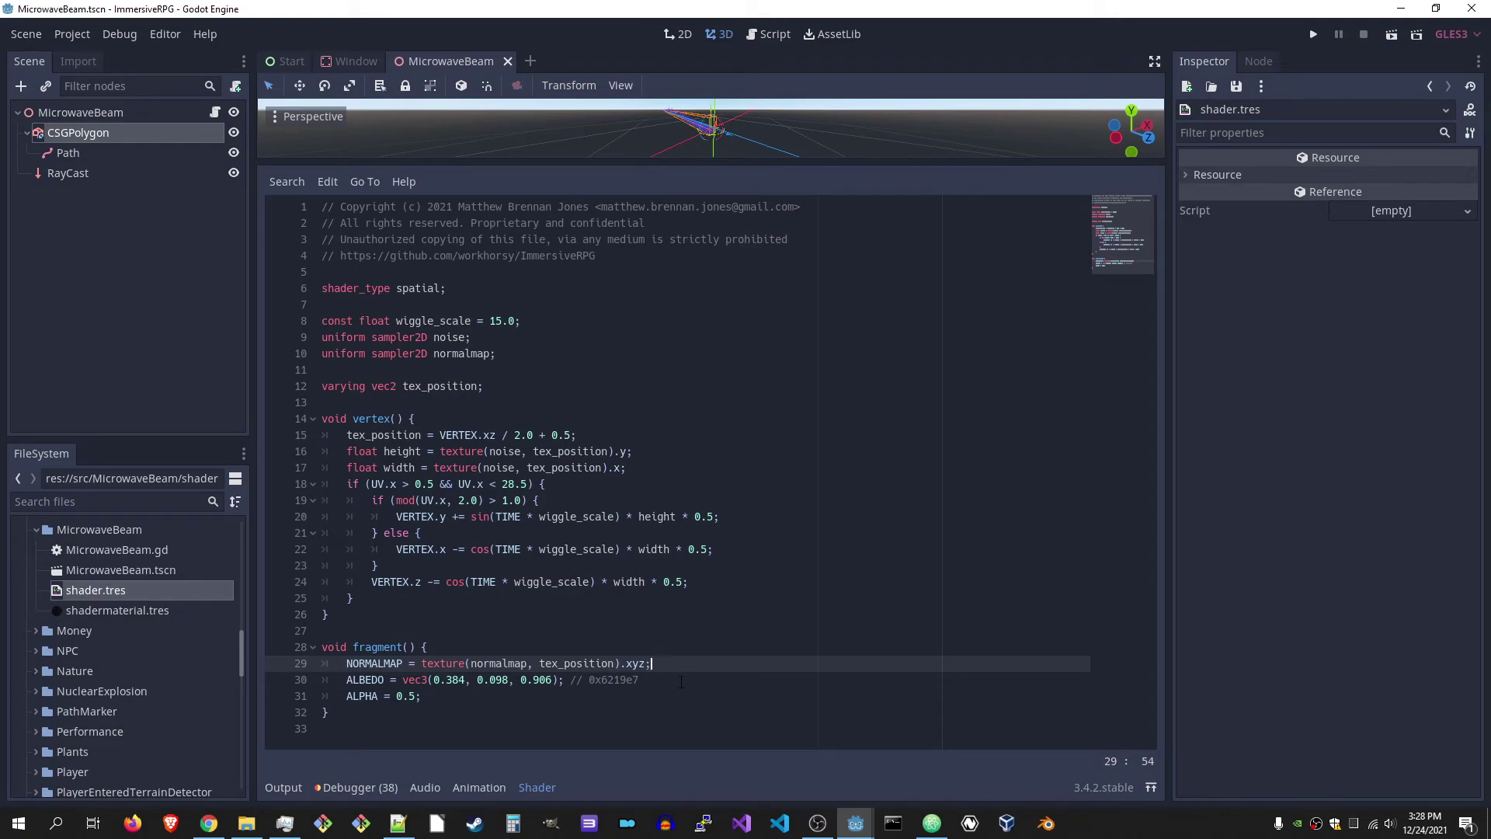
left_click_drag(443, 697, 364, 696)
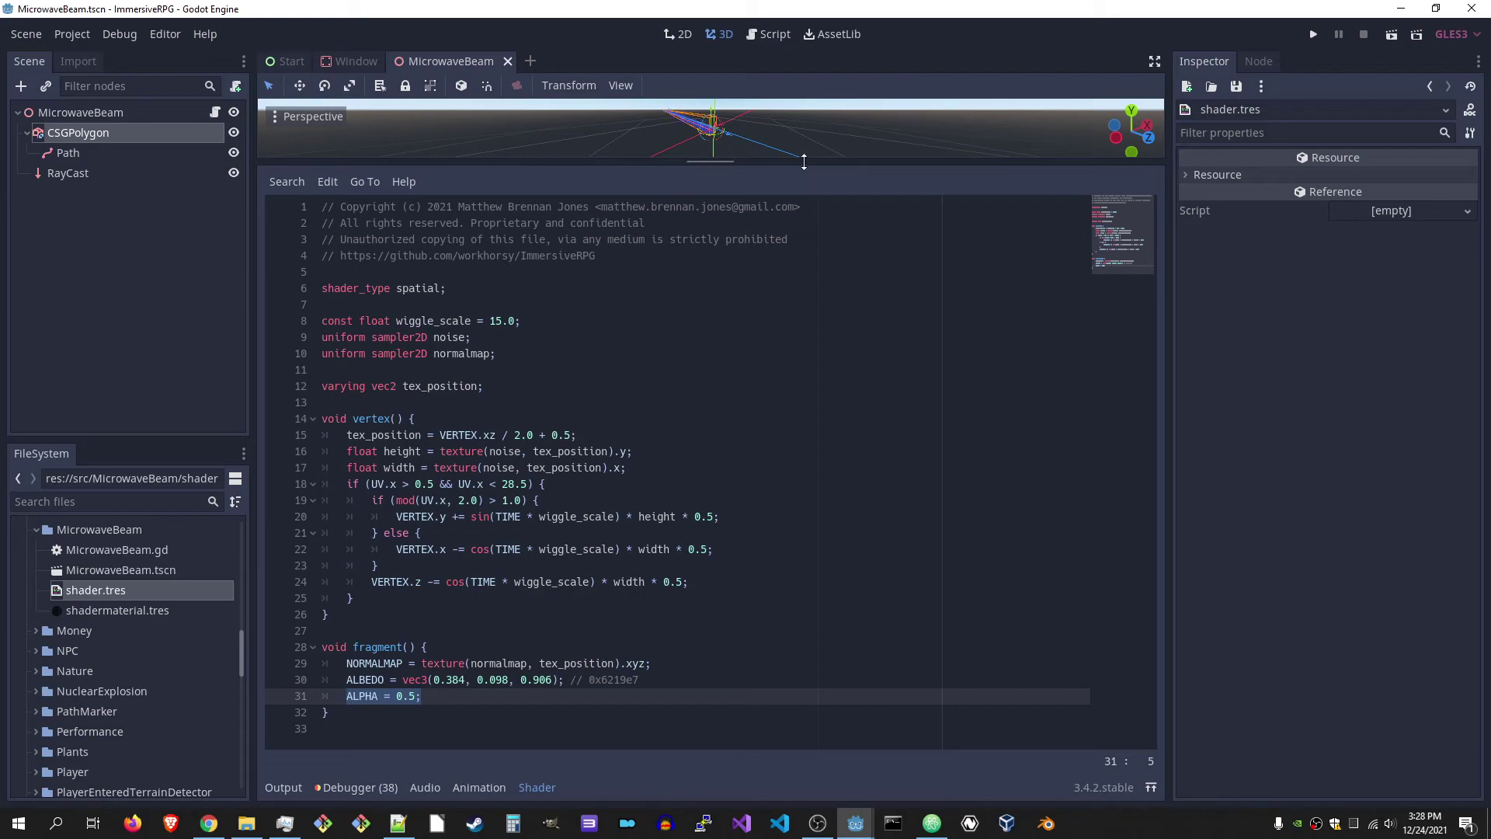
left_click_drag(802, 162, 811, 156)
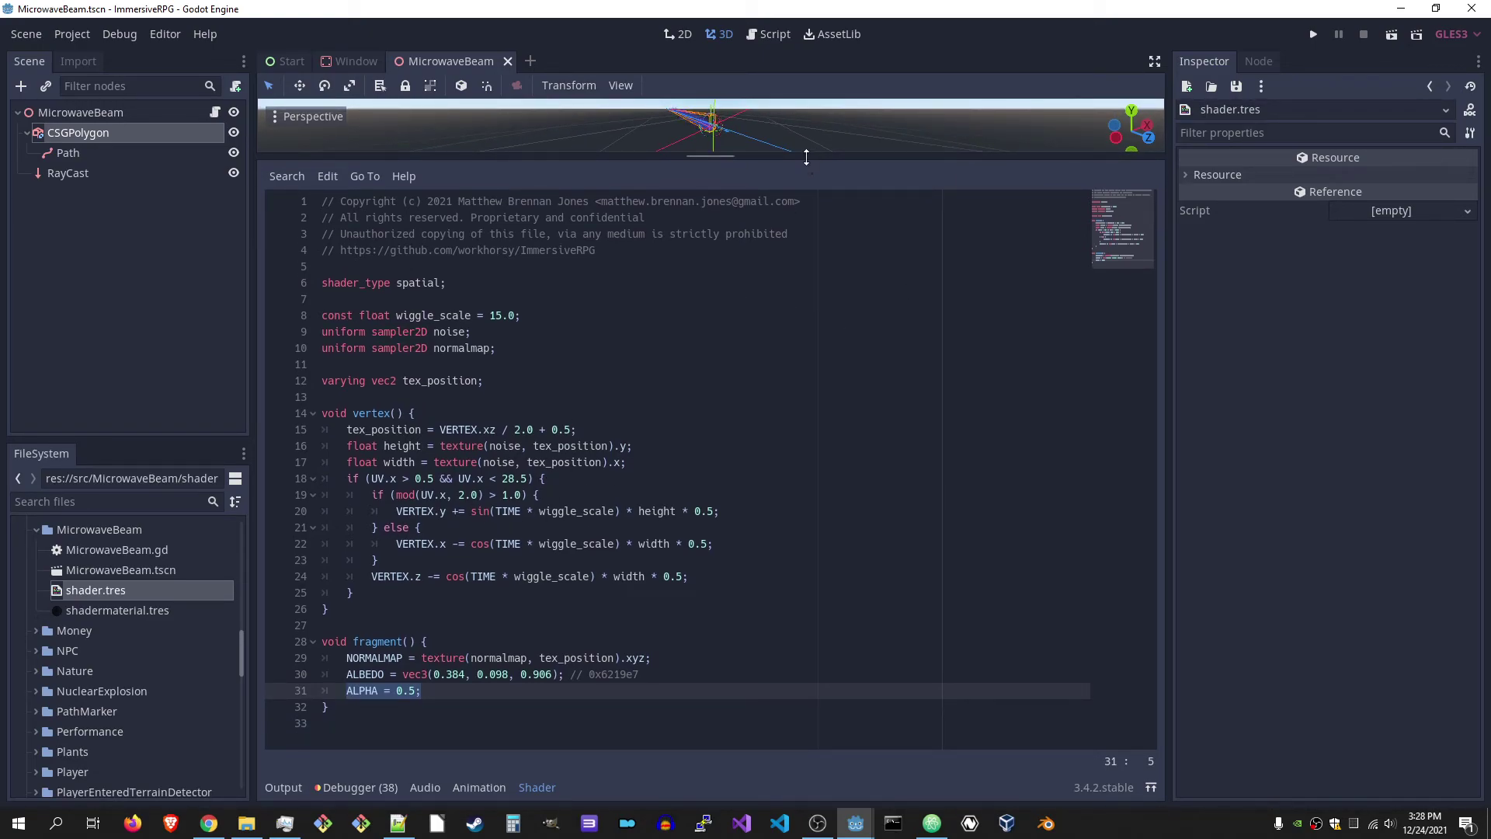
left_click_drag(805, 156, 805, 241)
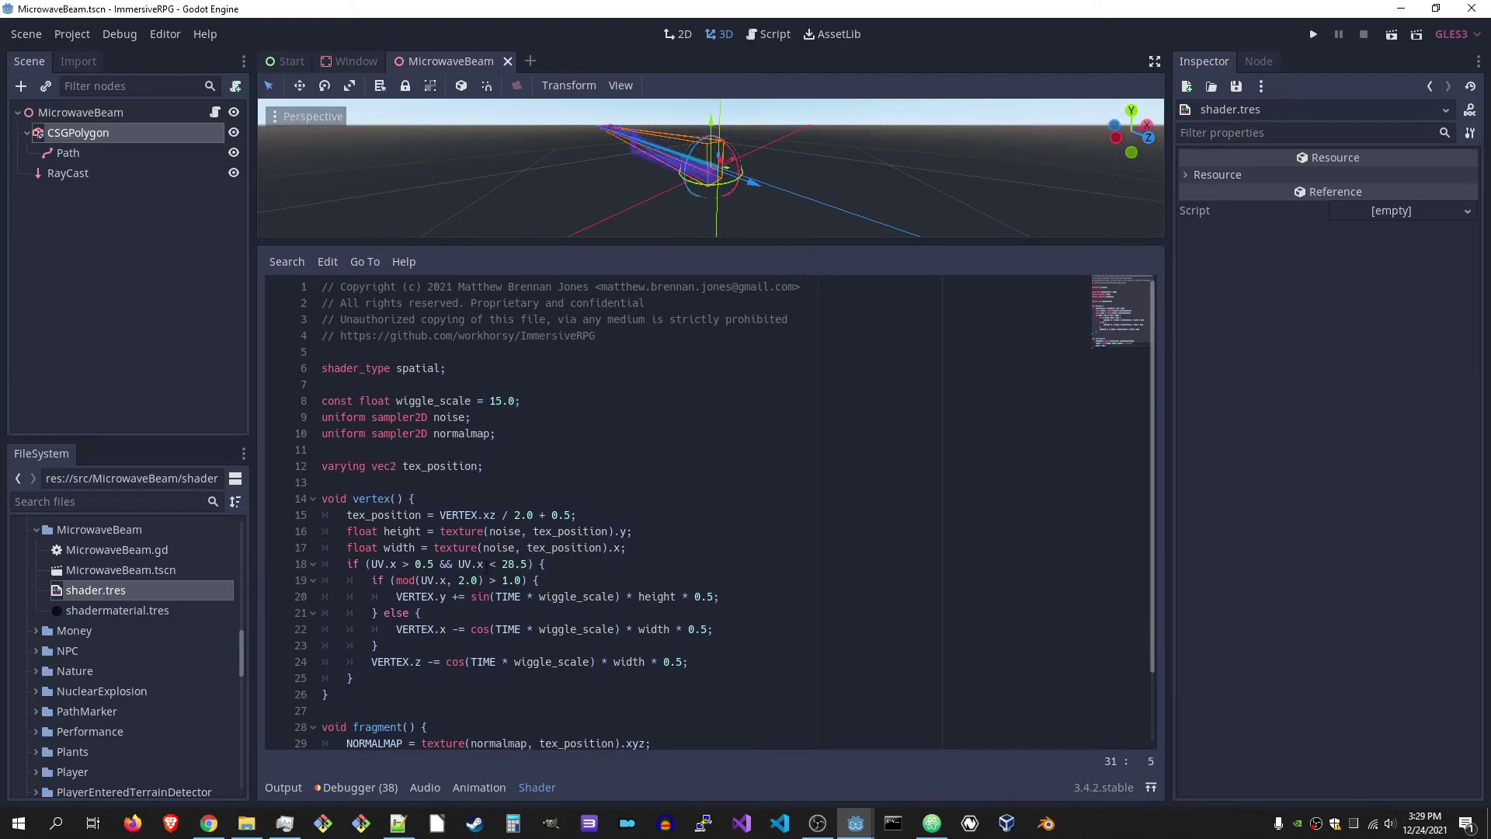
left_click(501, 465)
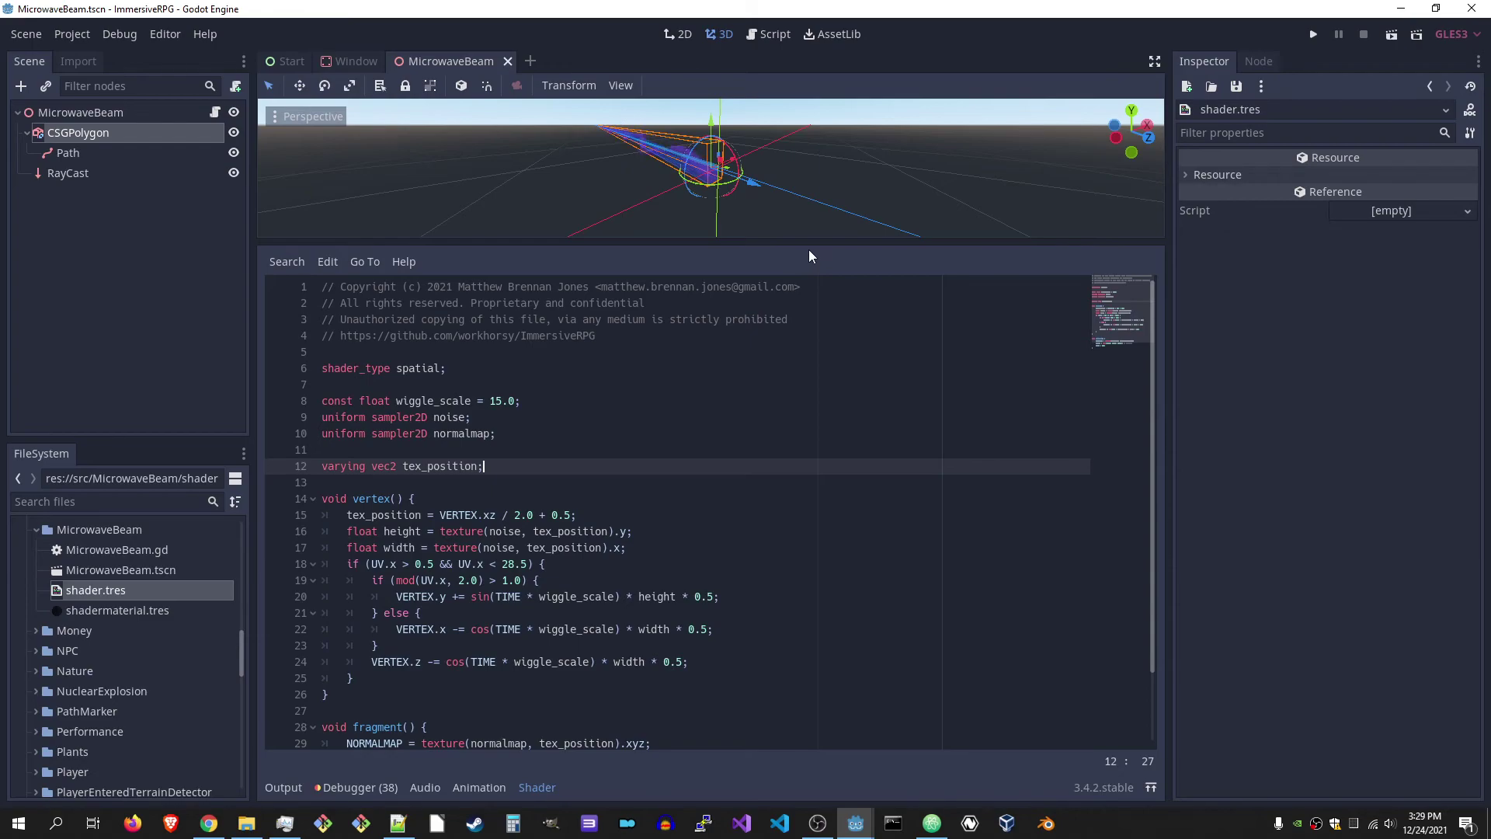
mouse_move(809, 243)
left_mouse_down()
mouse_move(804, 536)
mouse_move(810, 382)
left_mouse_up()
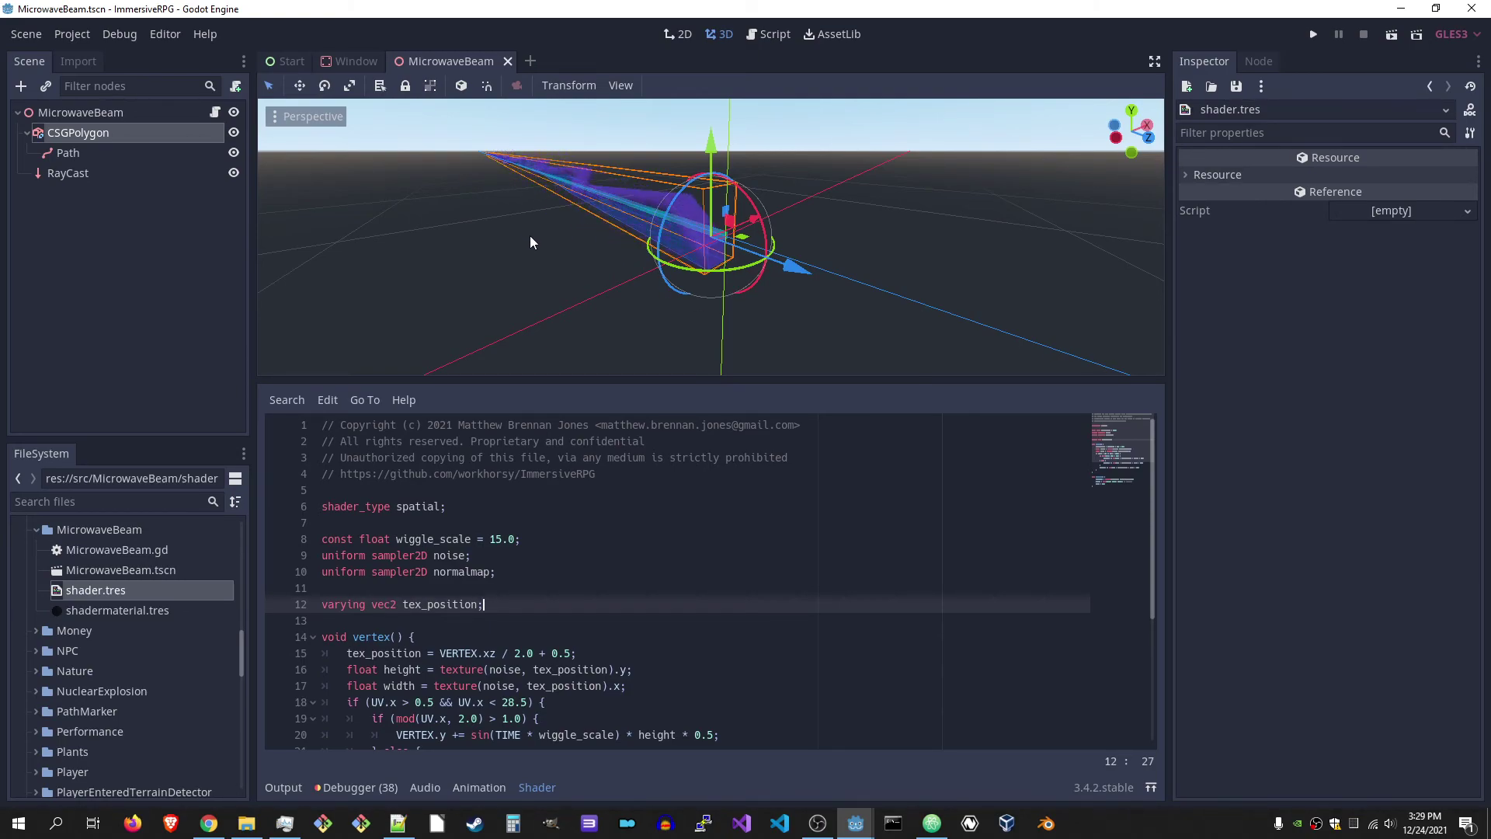
Open Global.gd; highlight Pistol's fov, aim_time, raise_time, aim_type and HuntingRifle's scope aim_type
left_click(123, 500)
type("global")
double_click(121, 608)
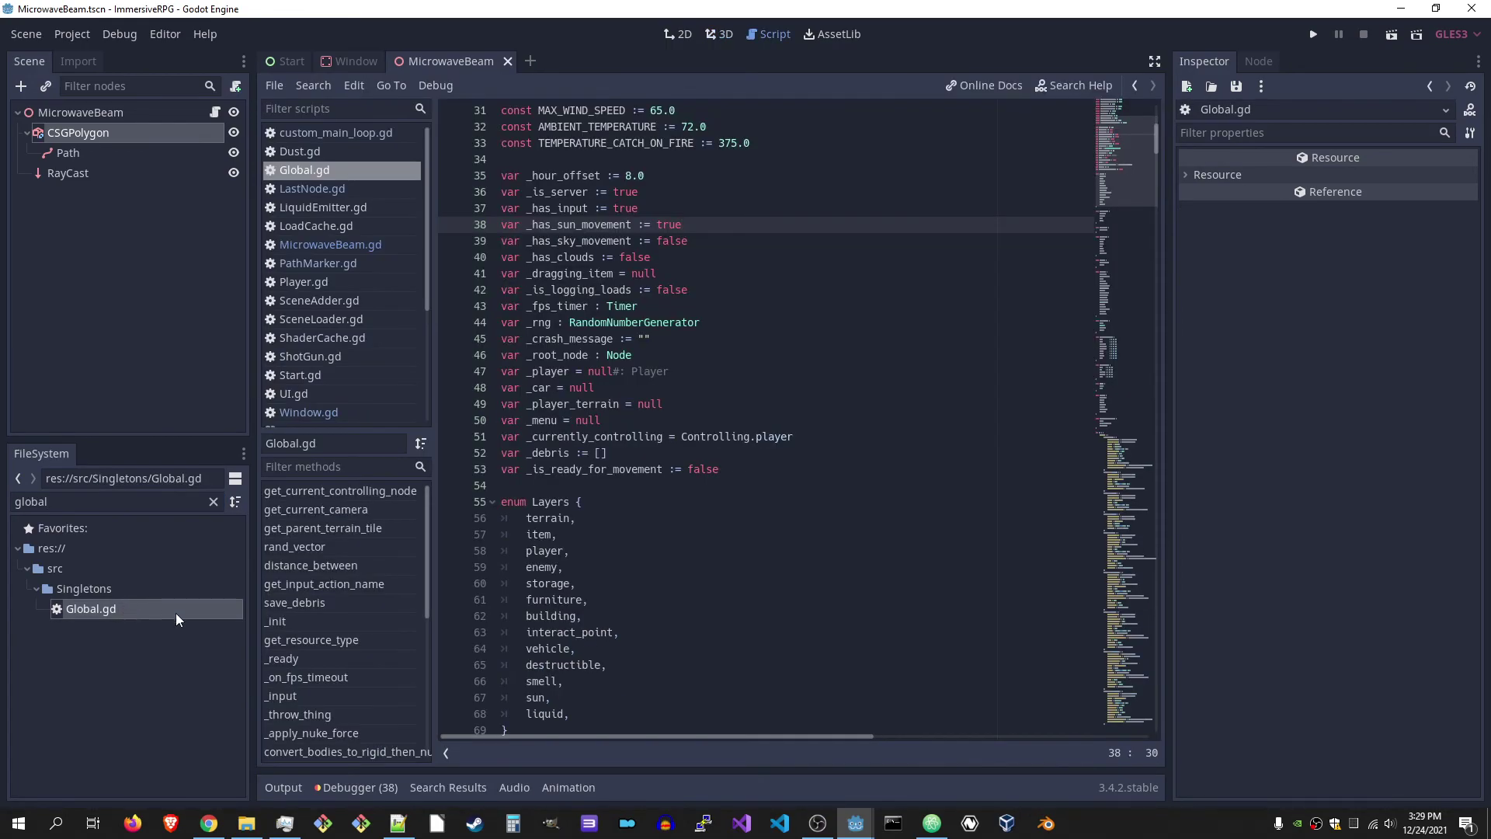
scroll(1133, 167, "down", 4)
scroll(1134, 167, "down", 2)
left_click_drag(1153, 147, 1131, 250)
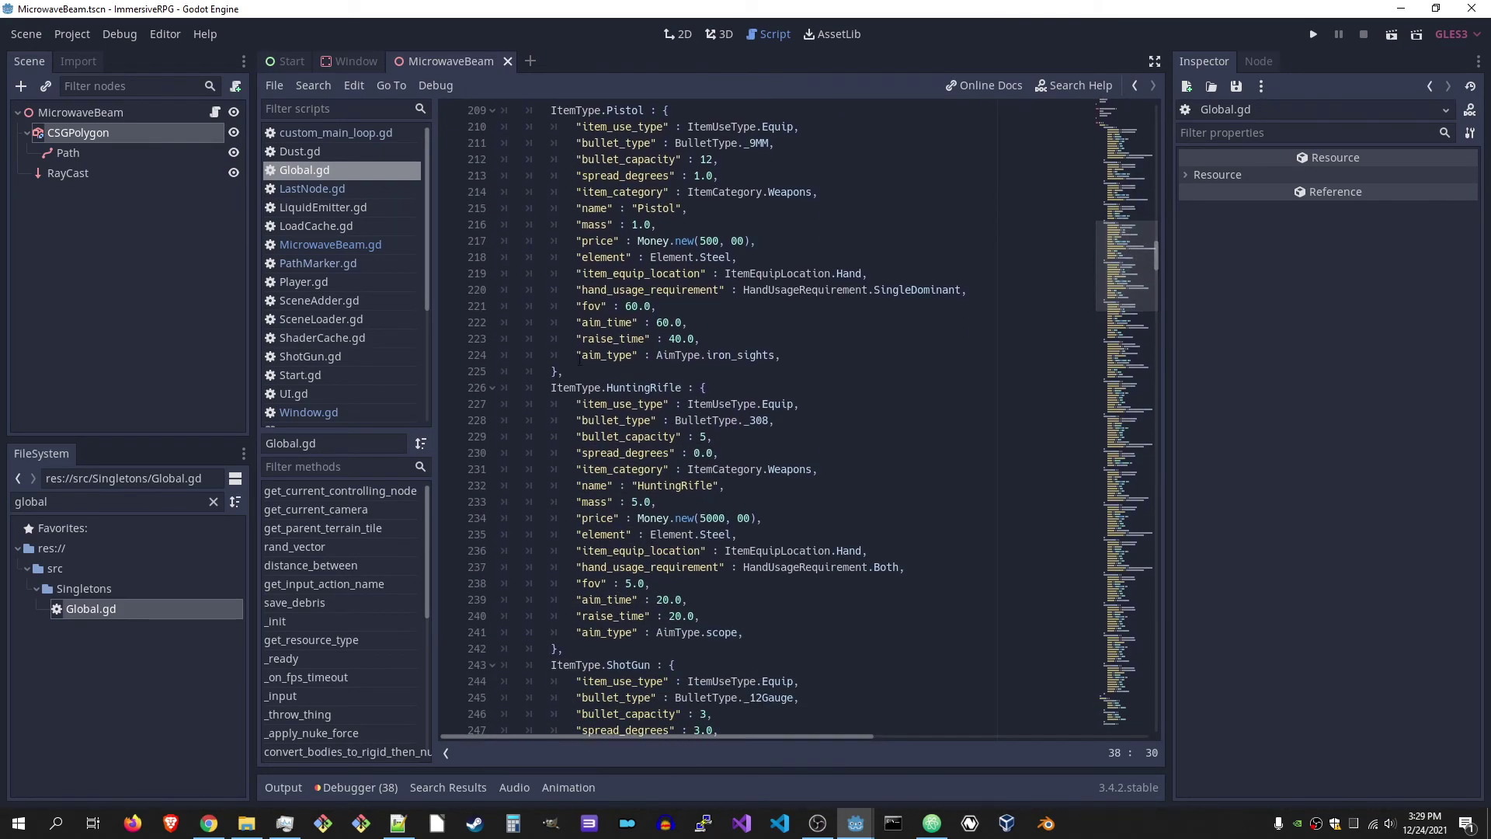
left_click(680, 305)
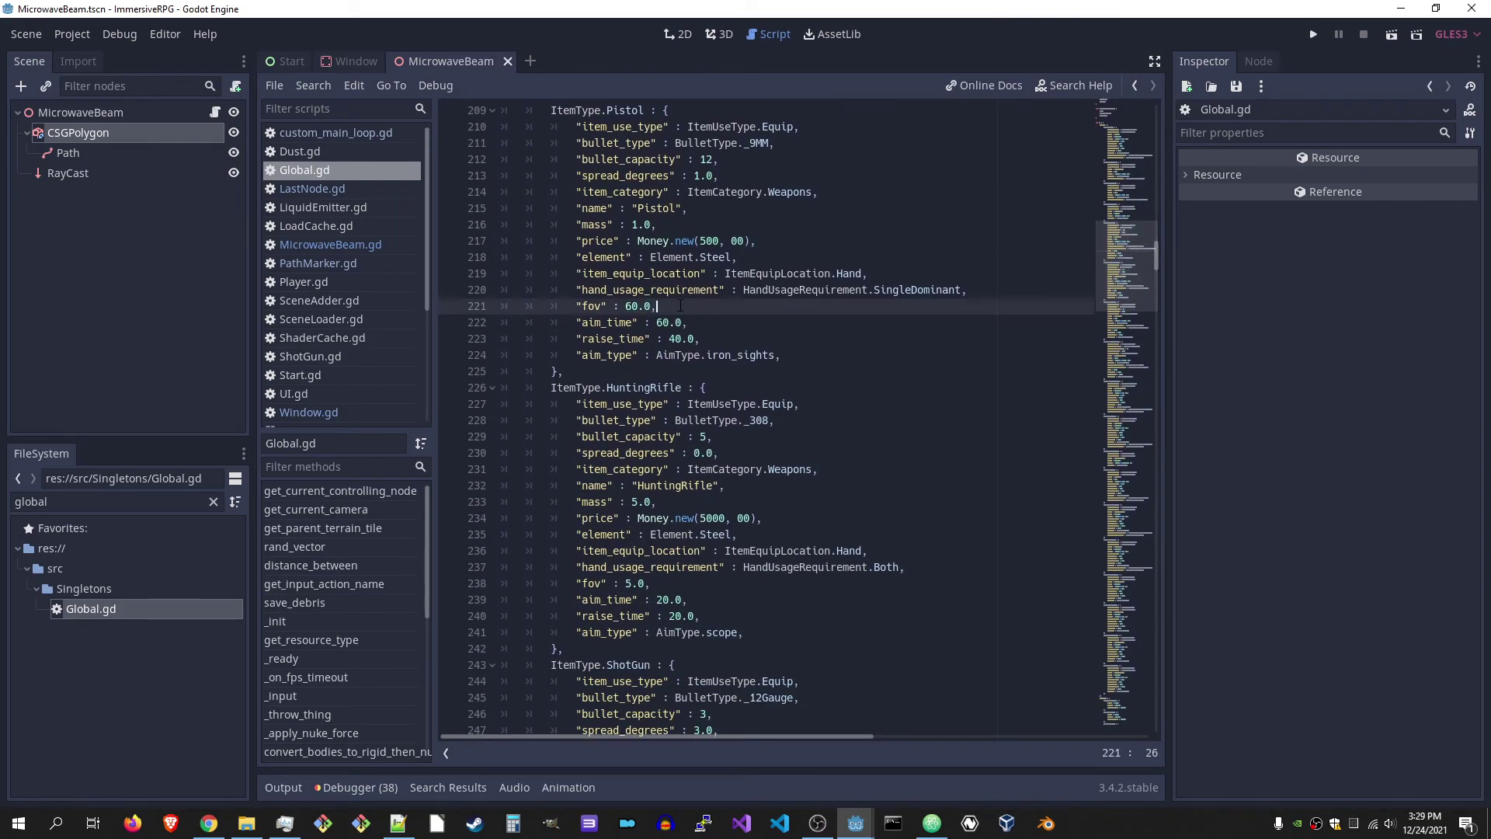
left_click(771, 322)
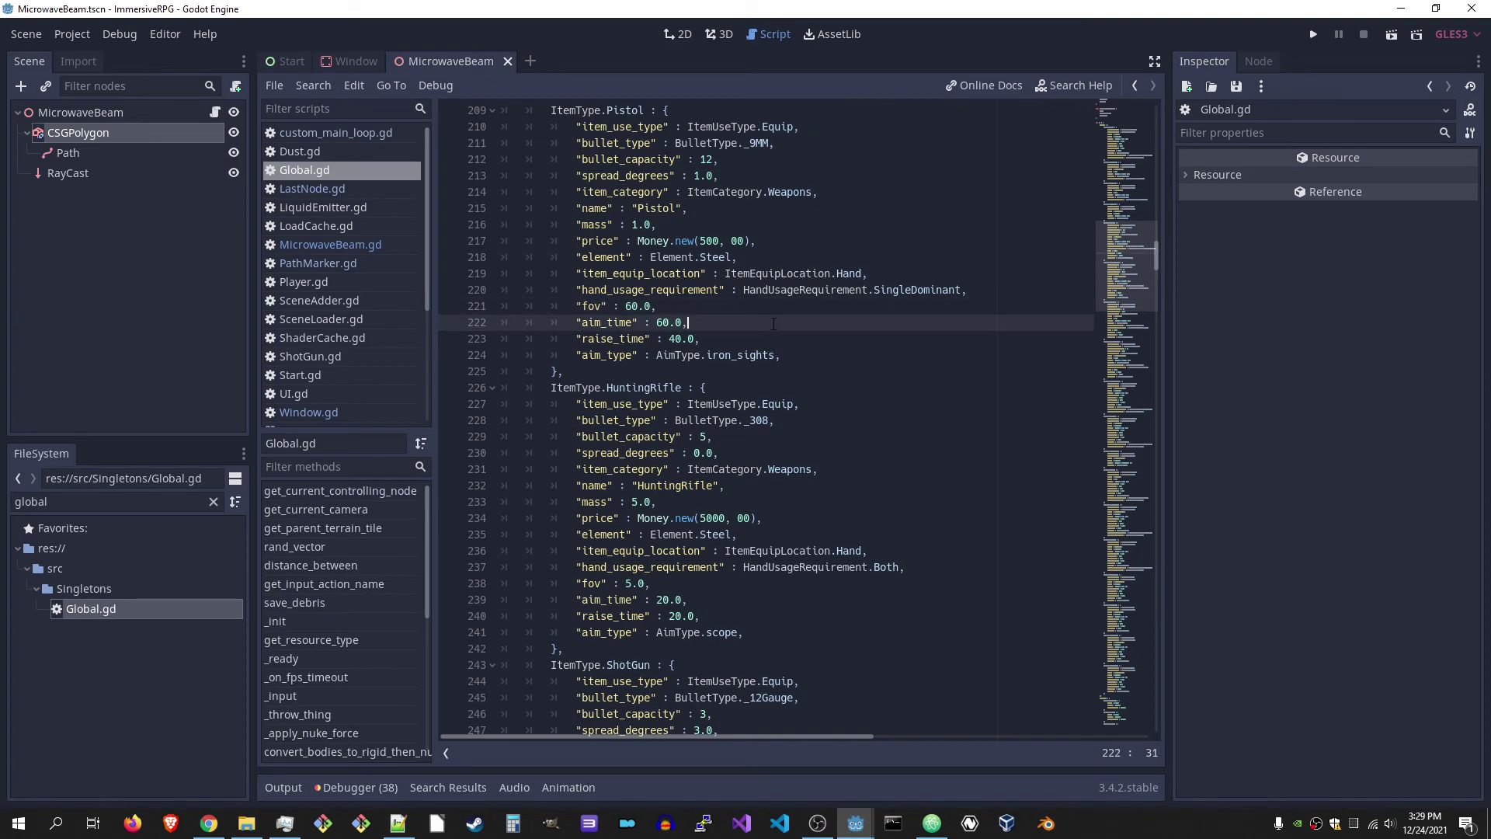
left_click(776, 339)
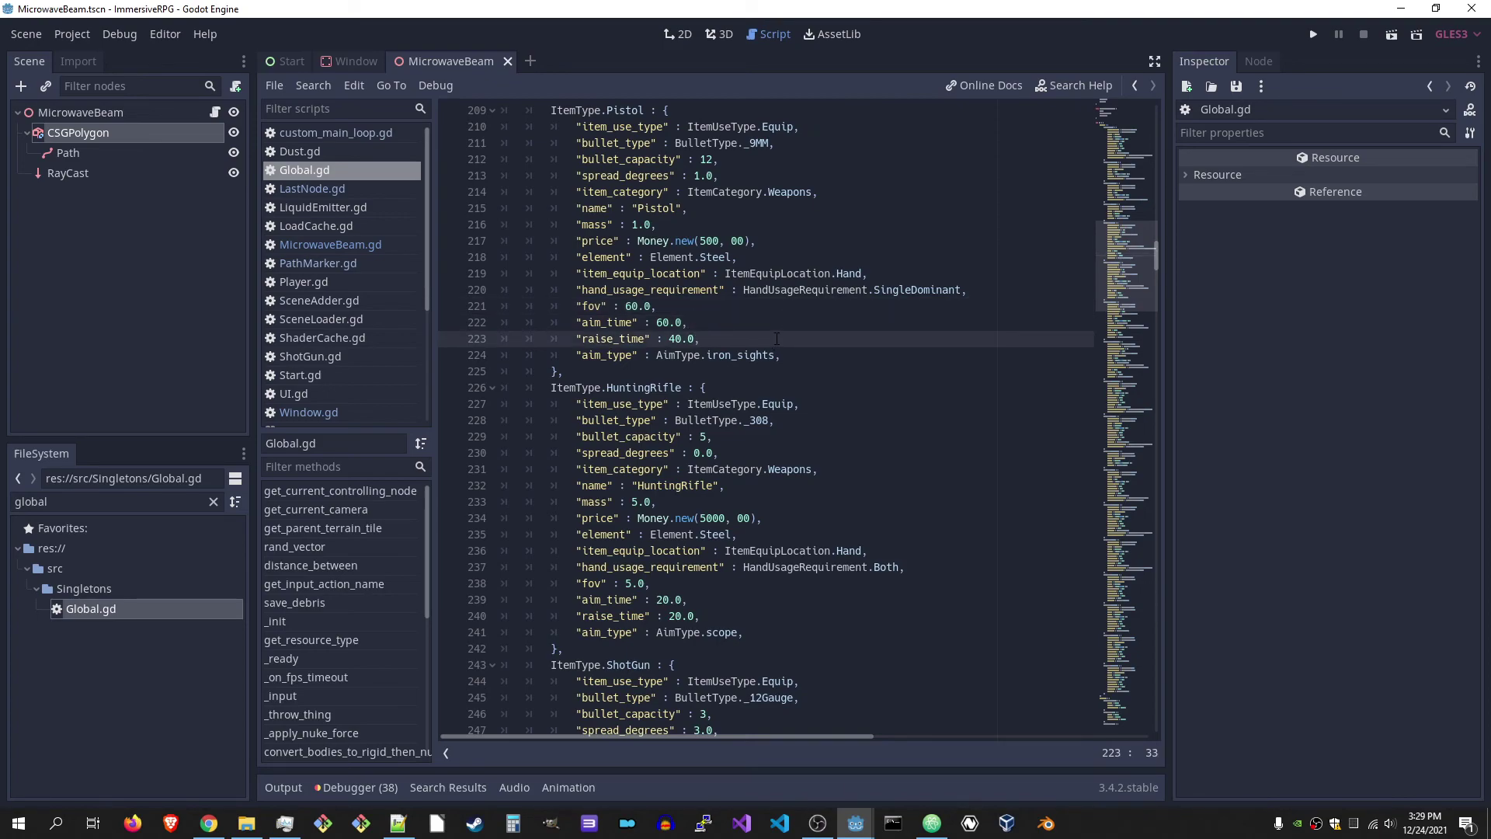
left_click(820, 355)
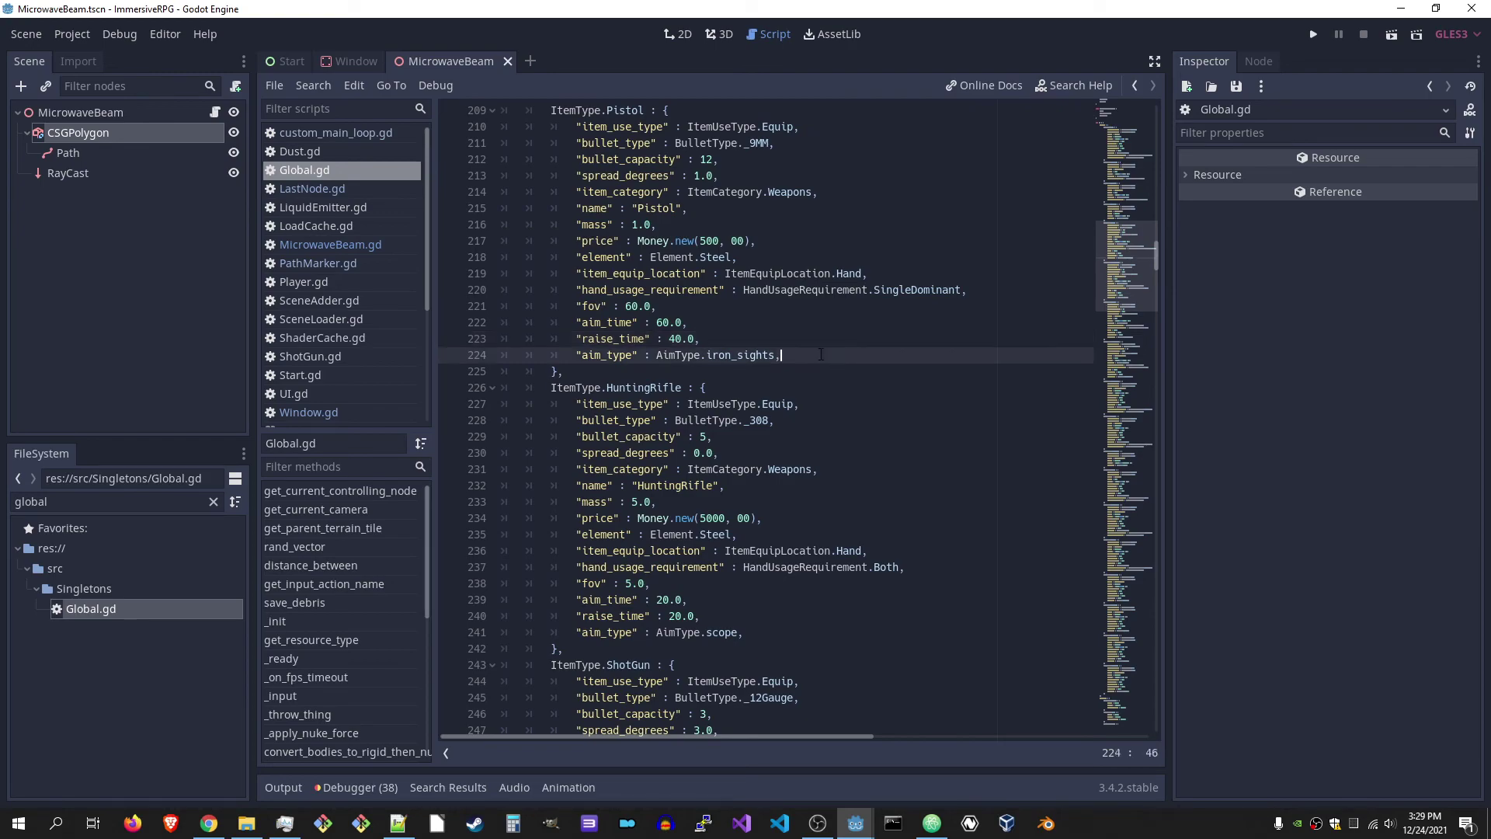
scroll(755, 372, "down", 4)
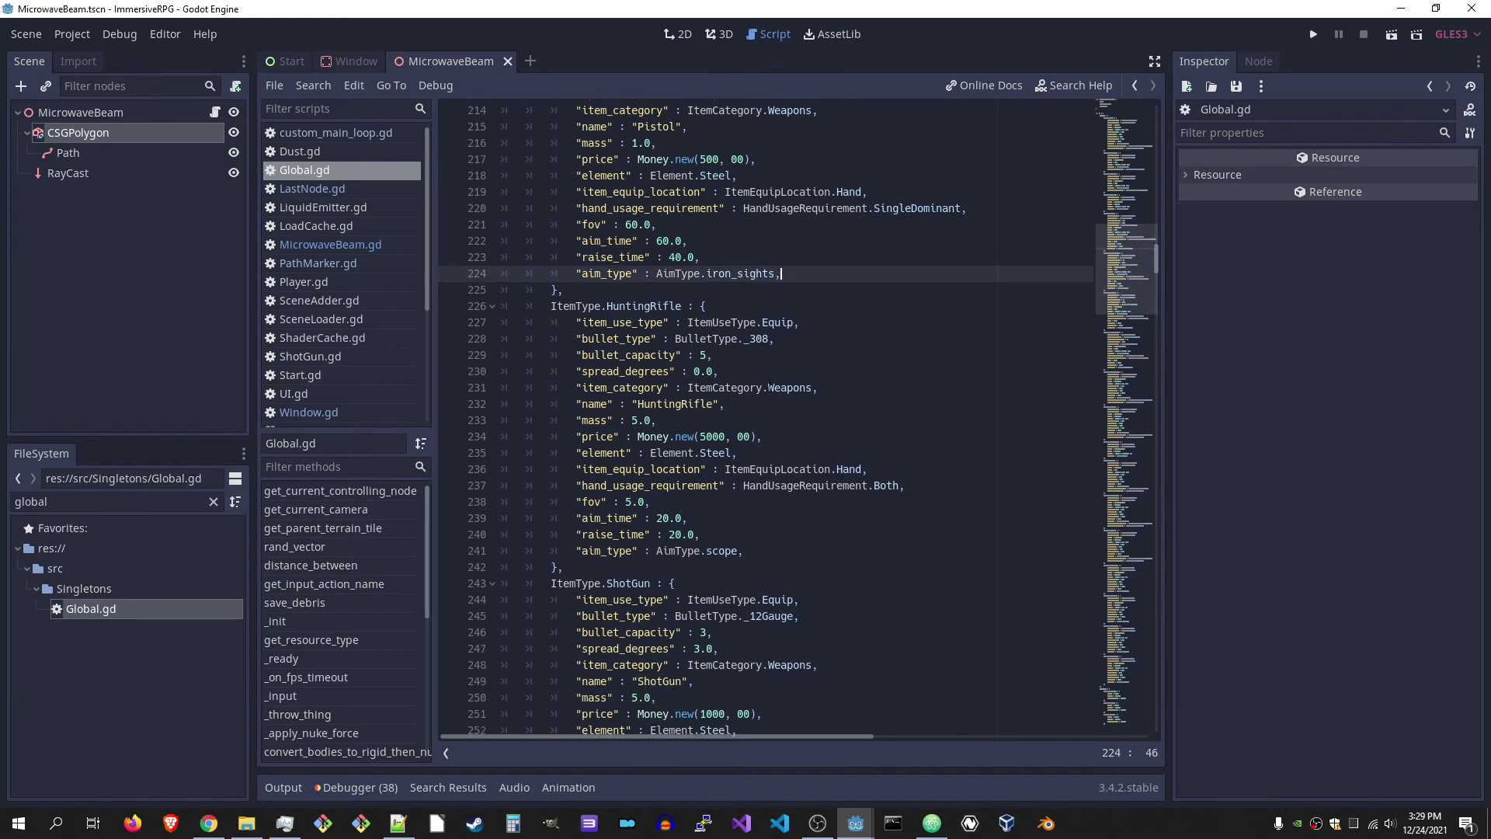
scroll(770, 387, "up", 3)
left_click_drag(764, 580, 451, 589)
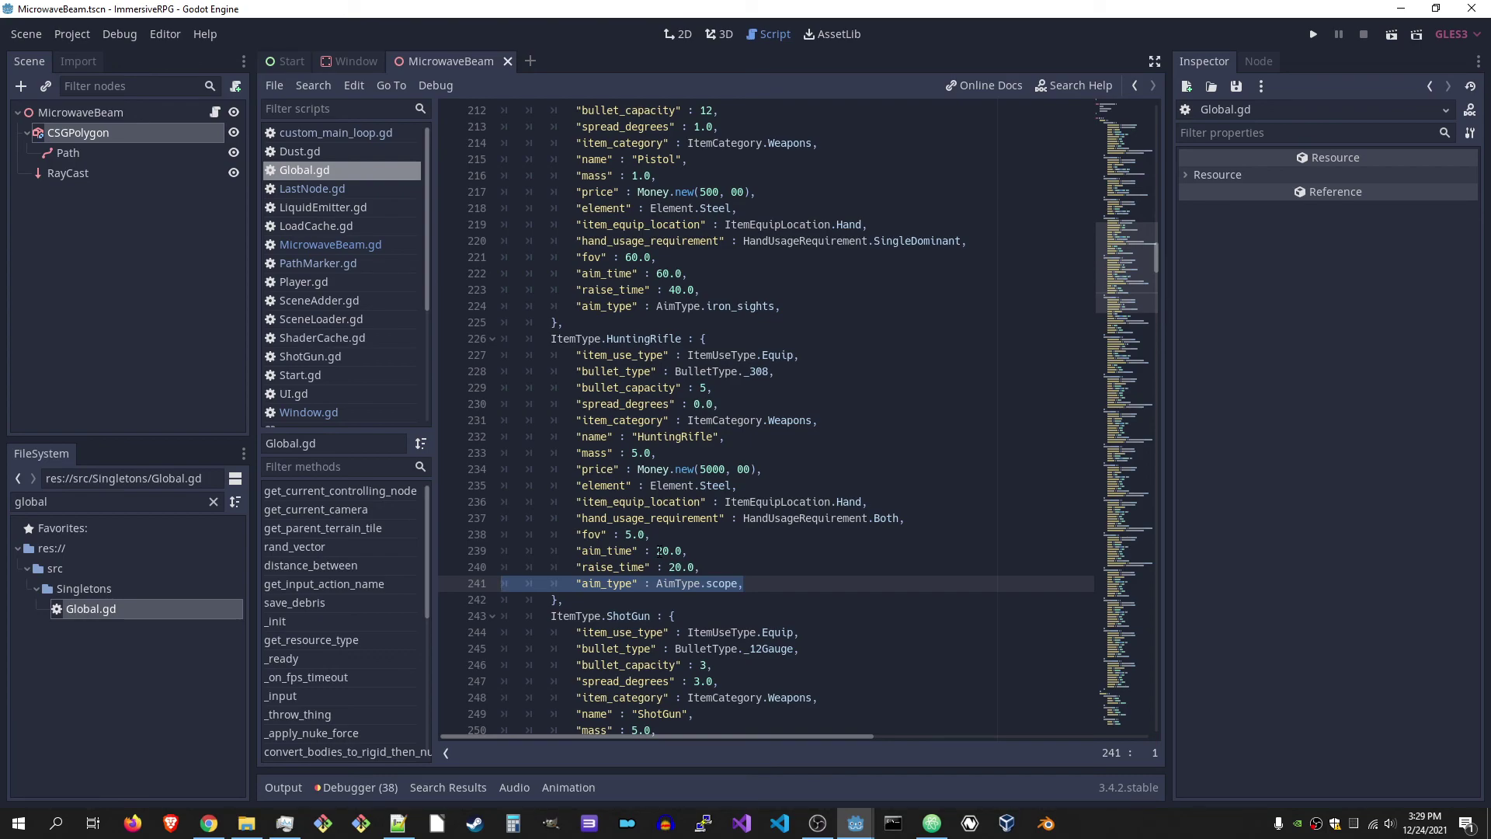
key("alt+Tab")
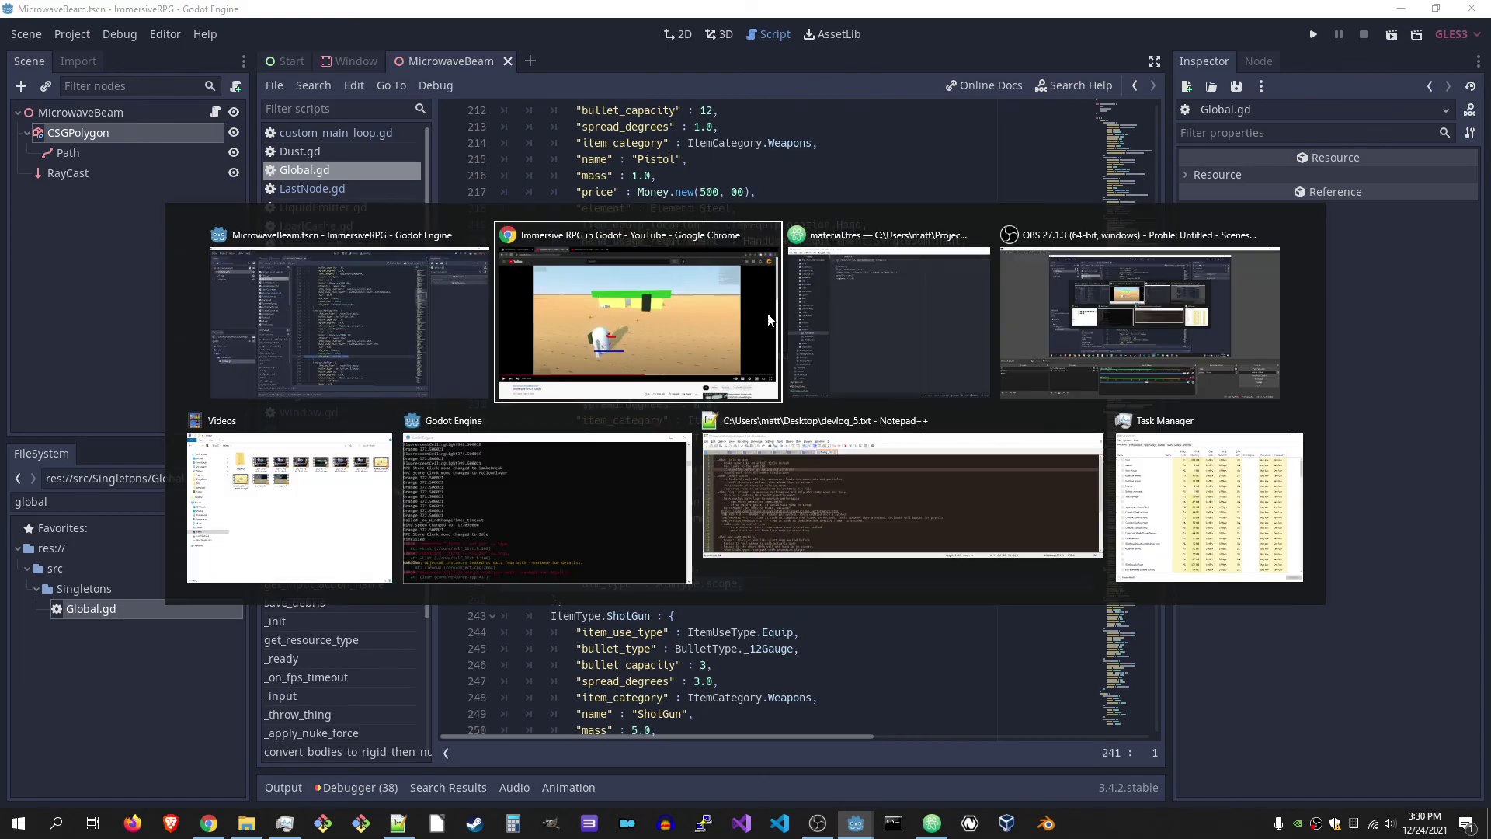
key("alt+Tab")
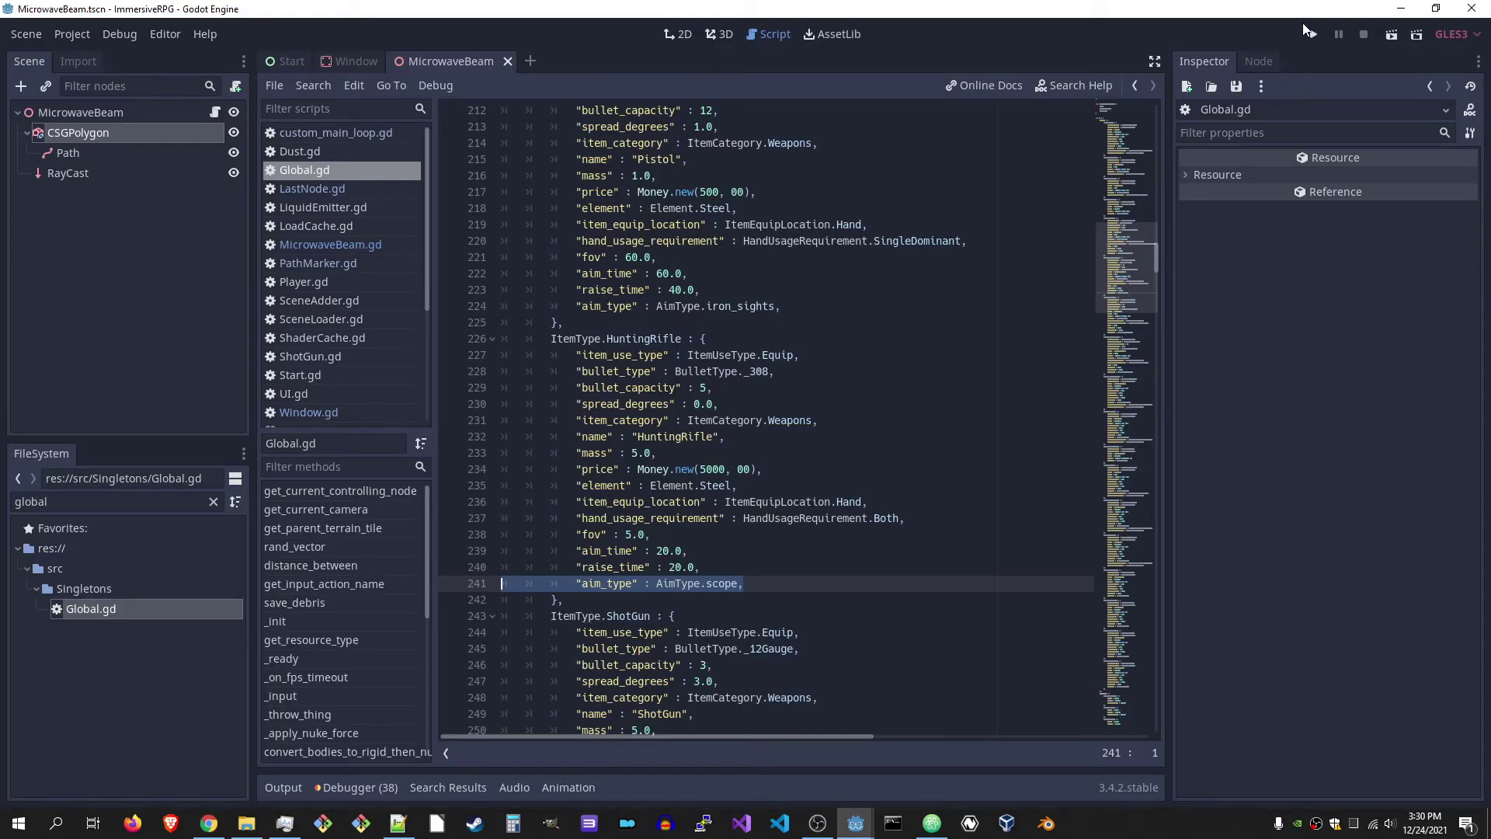